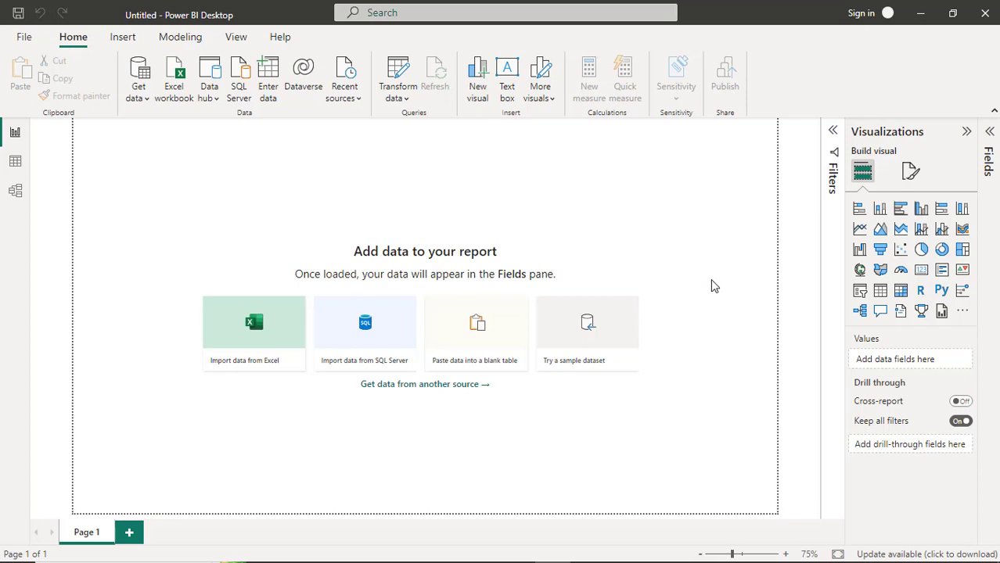
- Import the Orders sheet from the Excel workbook global_superstore_2016 and load it into the report
{"action": "left_click", "coordinate": [148, 93]}
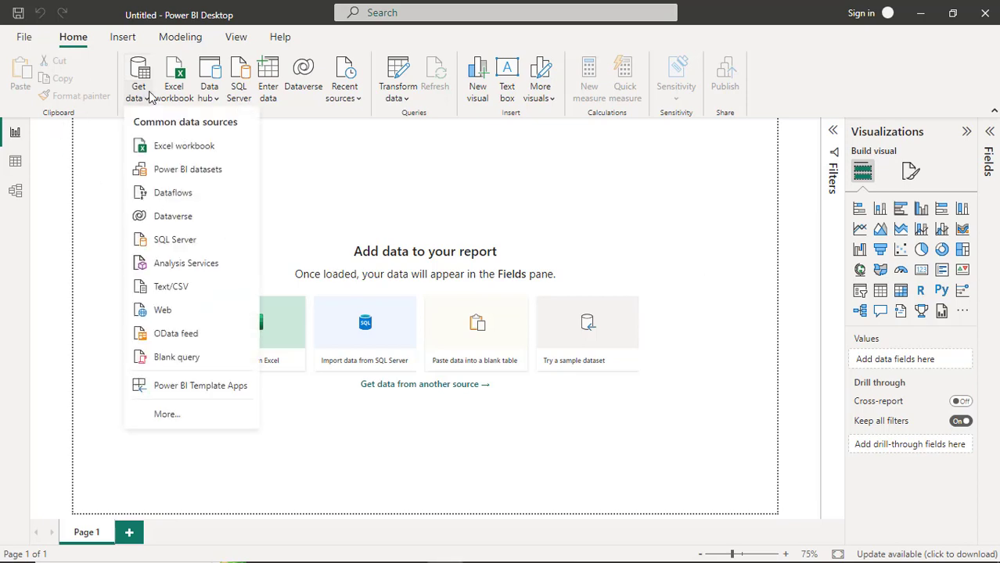
{"action": "left_click", "coordinate": [182, 148]}
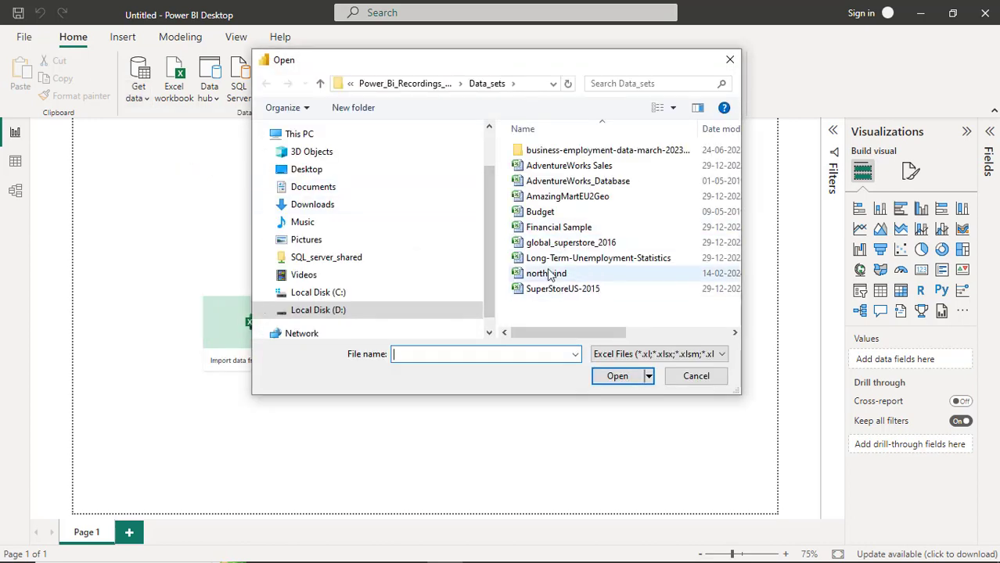
{"action": "left_click", "coordinate": [551, 244]}
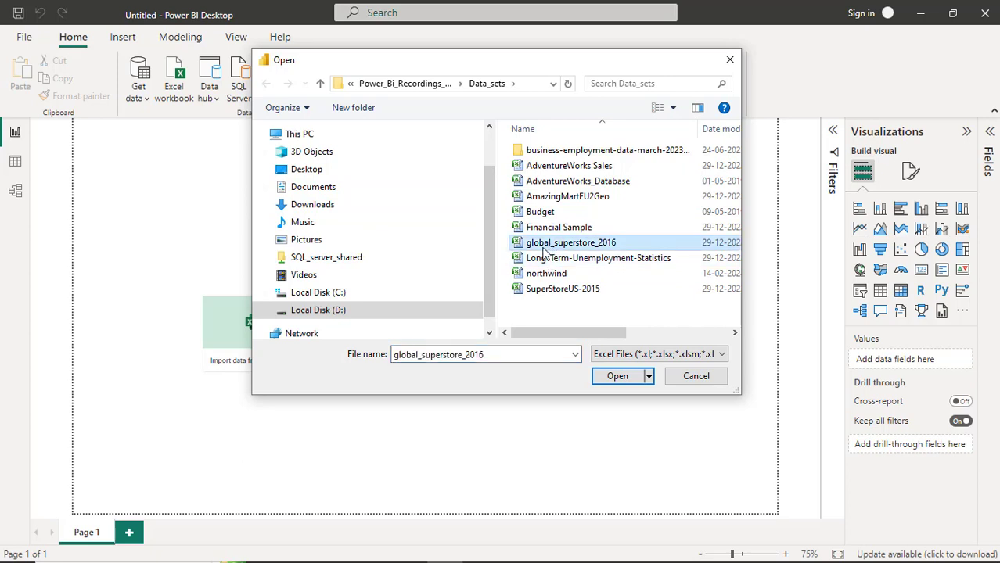
{"action": "left_click", "coordinate": [618, 378]}
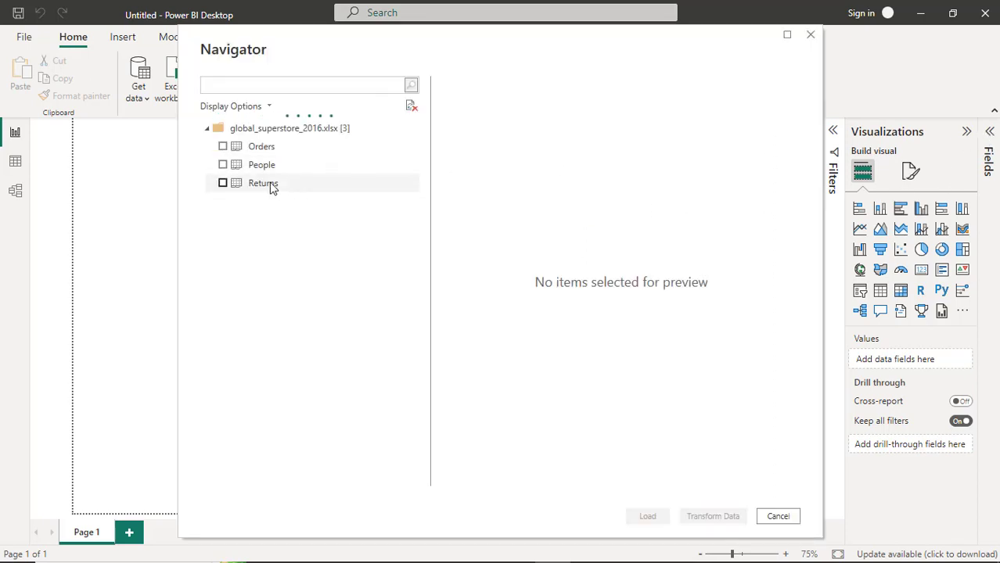
{"action": "left_click", "coordinate": [224, 149]}
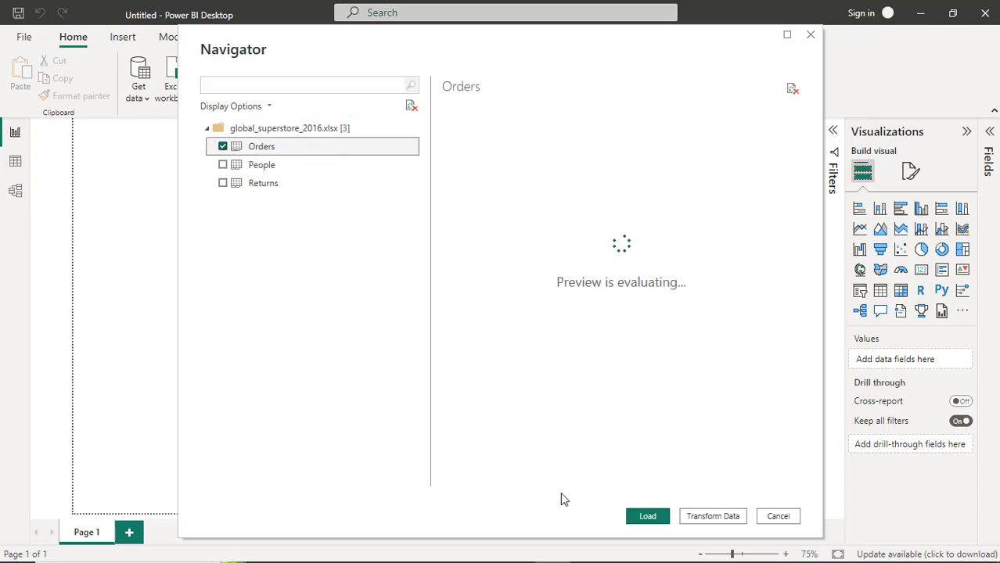
{"action": "left_click", "coordinate": [648, 518]}
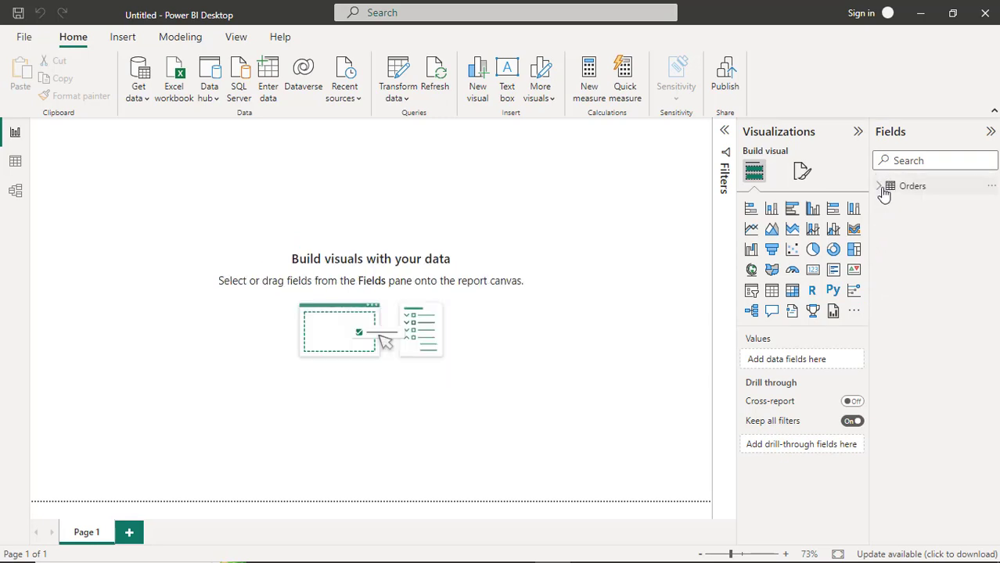
- Expand the Orders table and look through its available fields
{"action": "left_click", "coordinate": [883, 194]}
{"action": "scroll", "coordinate": [935, 353], "scroll_direction": "down", "scroll_amount": 2}
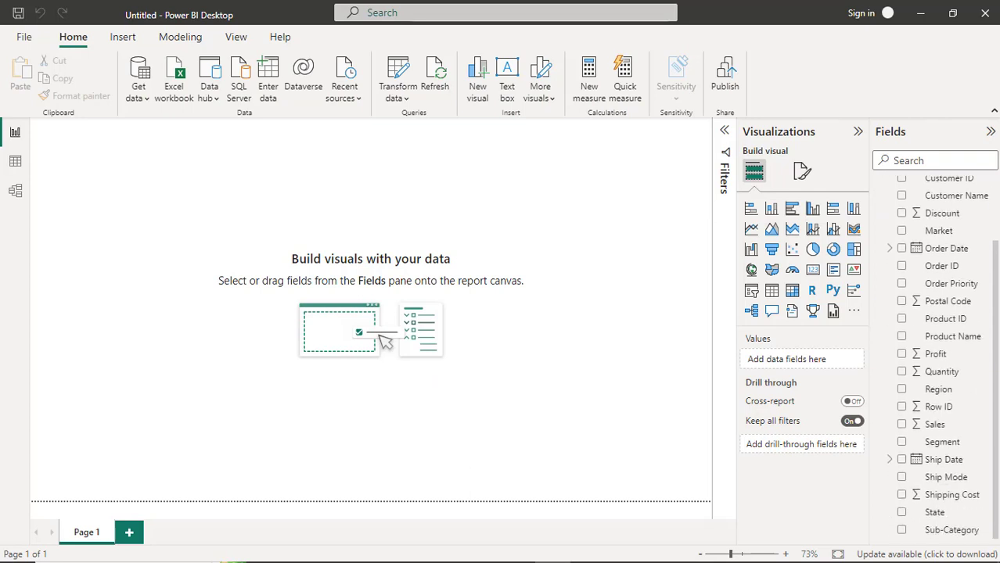
{"action": "scroll", "coordinate": [984, 264], "scroll_direction": "up", "scroll_amount": 3}
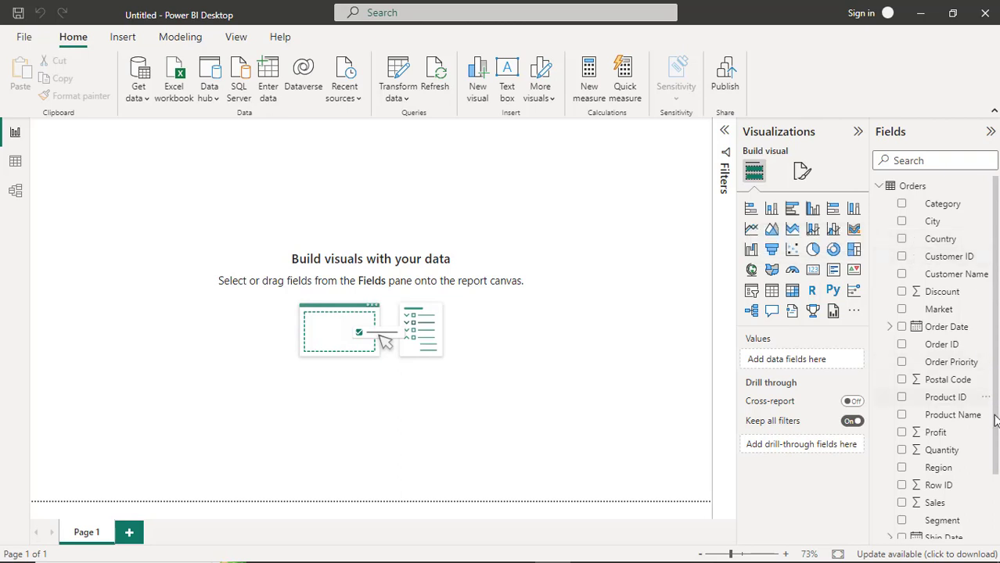
{"action": "scroll", "coordinate": [997, 498], "scroll_direction": "down", "scroll_amount": 2}
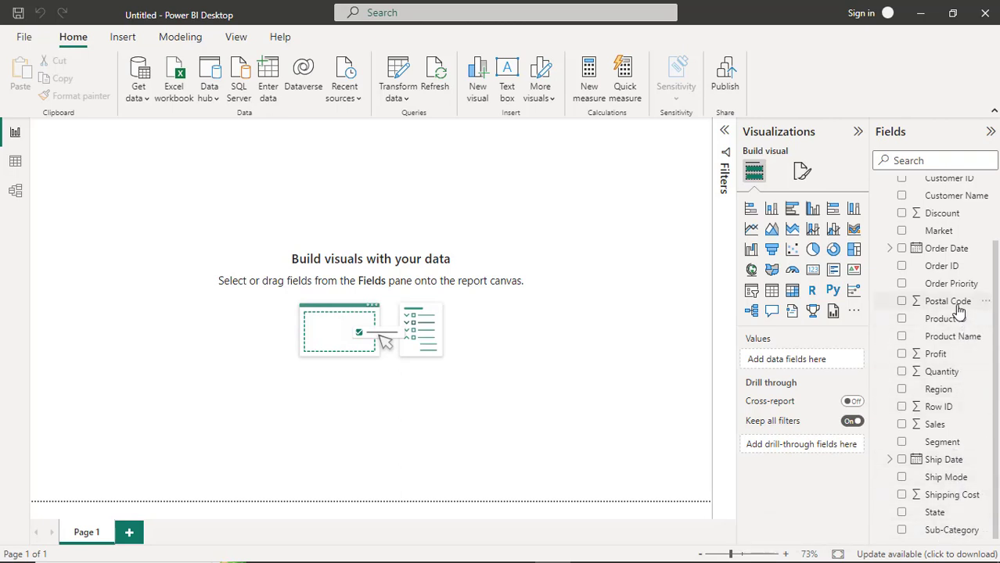
{"action": "scroll", "coordinate": [948, 286], "scroll_direction": "up", "scroll_amount": 3}
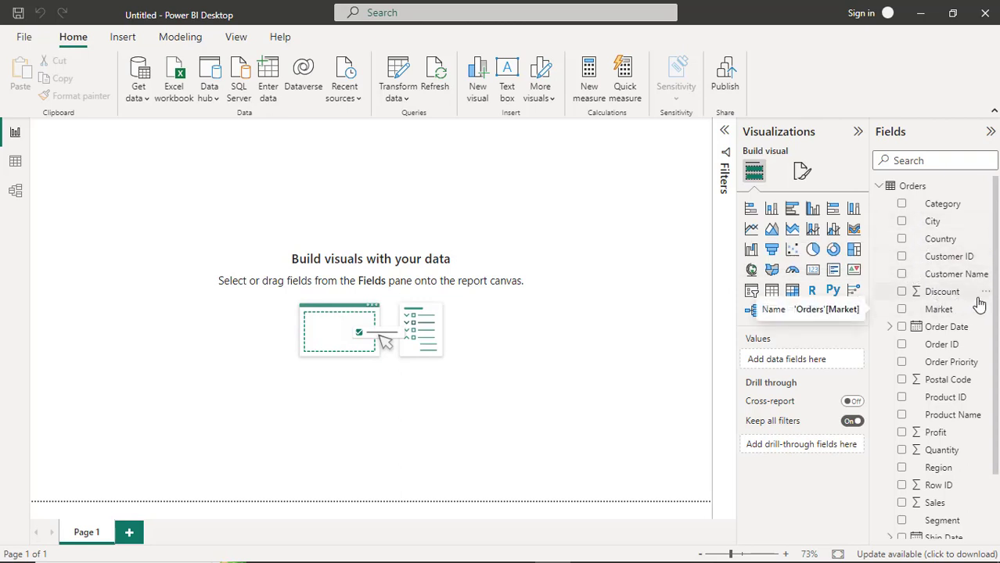
{"action": "mouse_move", "coordinate": [996, 305]}
{"action": "left_mouse_down"}
{"action": "mouse_move", "coordinate": [998, 391]}
{"action": "mouse_move", "coordinate": [999, 297]}
{"action": "left_mouse_up"}
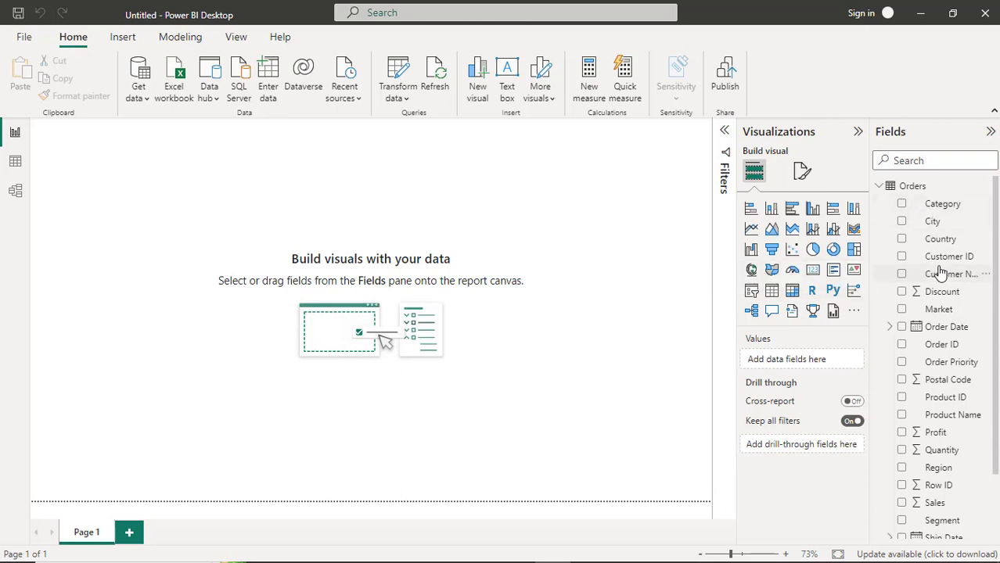
- Add a stacked area chart to the report page, enlarge it and place it near the middle of the page
{"action": "left_click", "coordinate": [793, 230]}
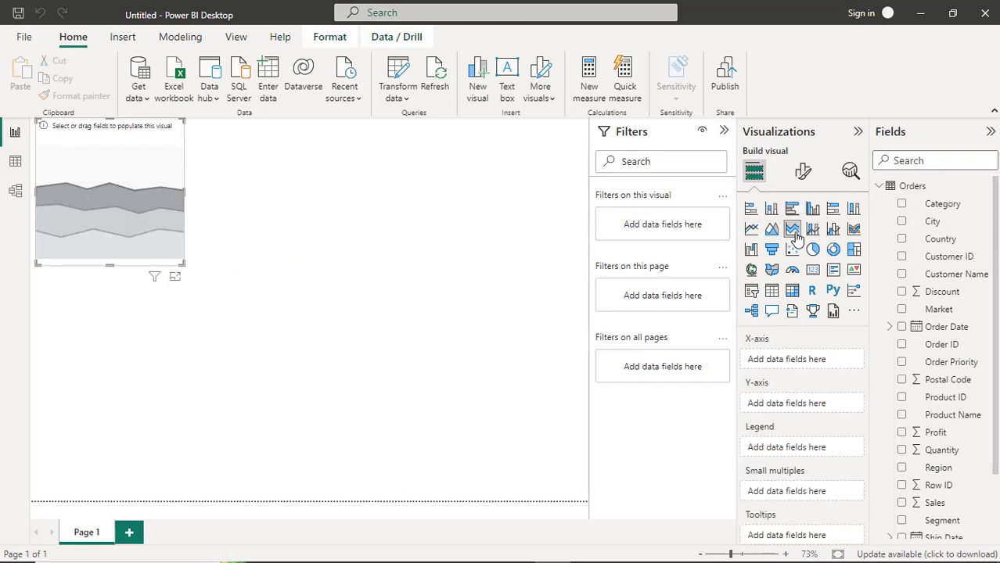
{"action": "left_click_drag", "start_coordinate": [111, 216], "coordinate": [253, 287]}
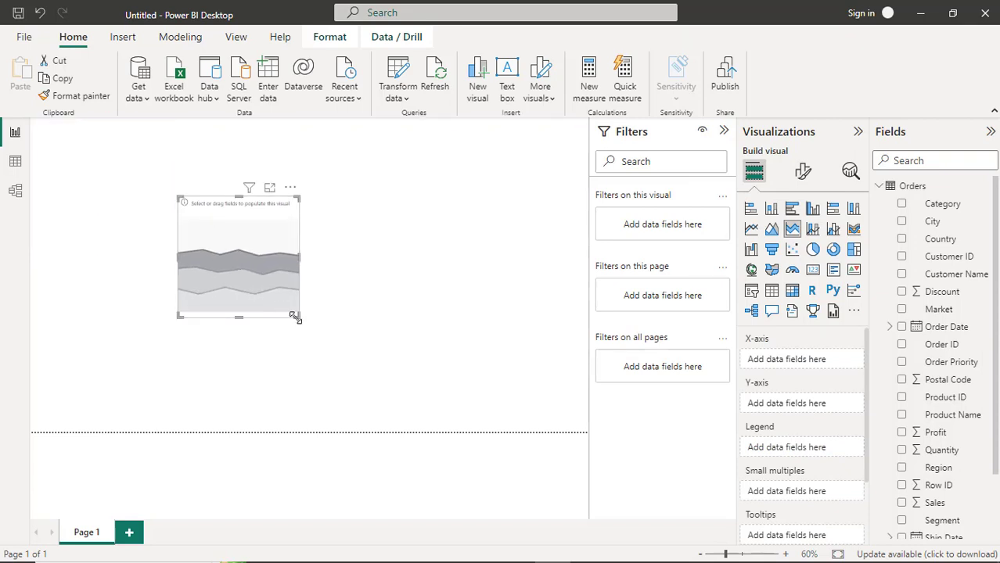
{"action": "left_click_drag", "start_coordinate": [297, 324], "coordinate": [488, 404]}
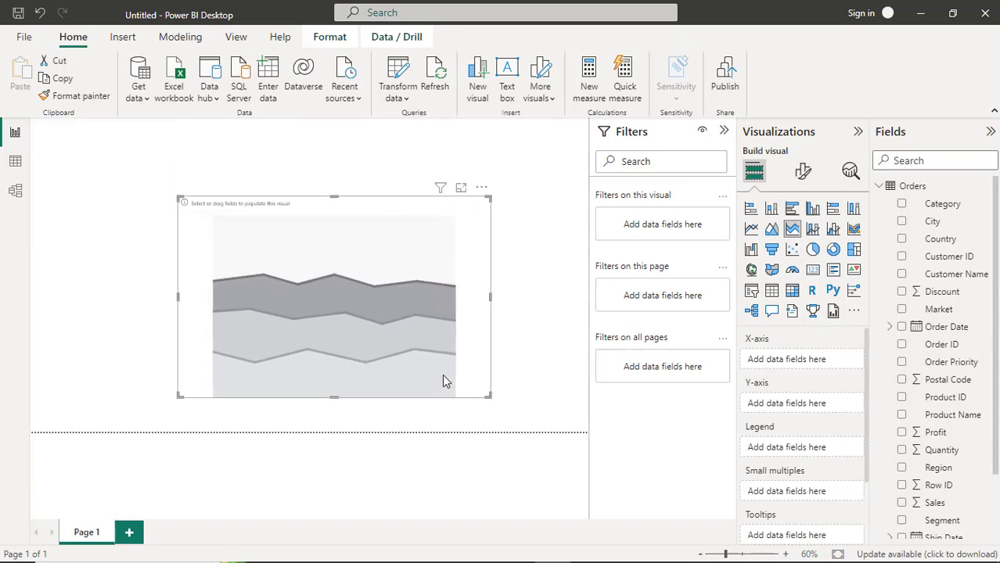
{"action": "left_click_drag", "start_coordinate": [390, 347], "coordinate": [373, 320]}
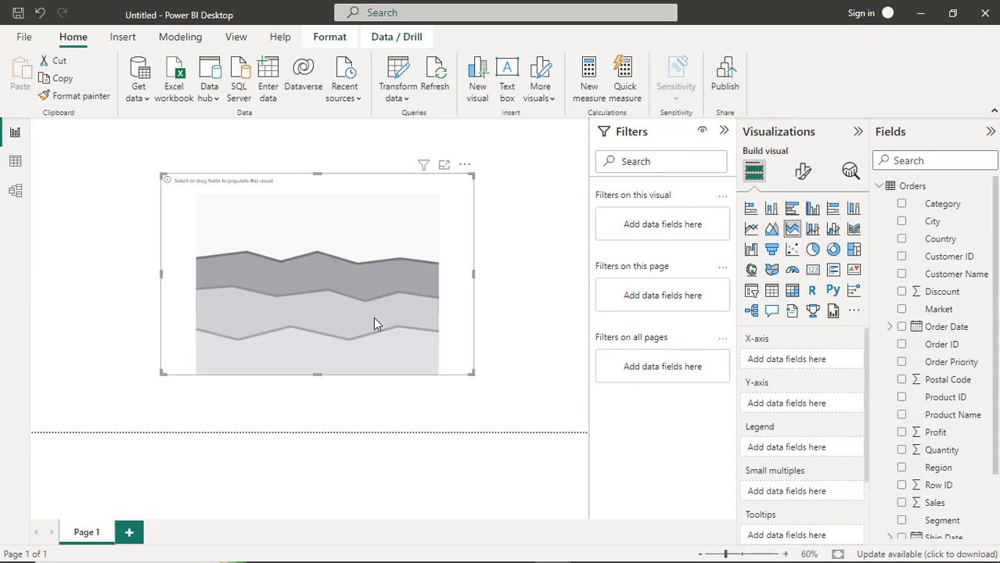
- Switch to the Power_BI_8am presentation in PowerPoint and view the Area Chart slide in full-screen slide show
{"action": "key", "text": "alt+Tab"}
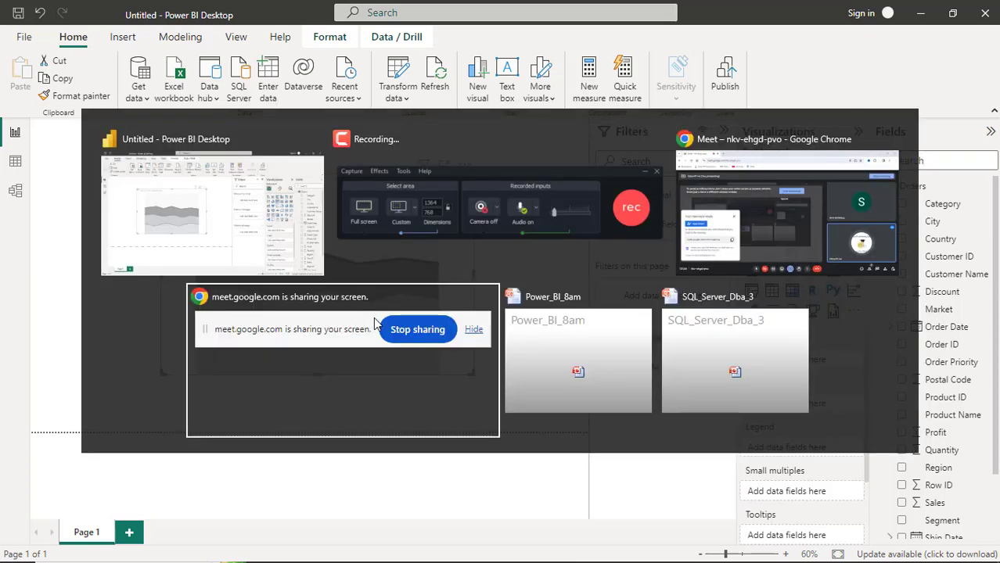
{"action": "key", "text": "alt+Tab"}
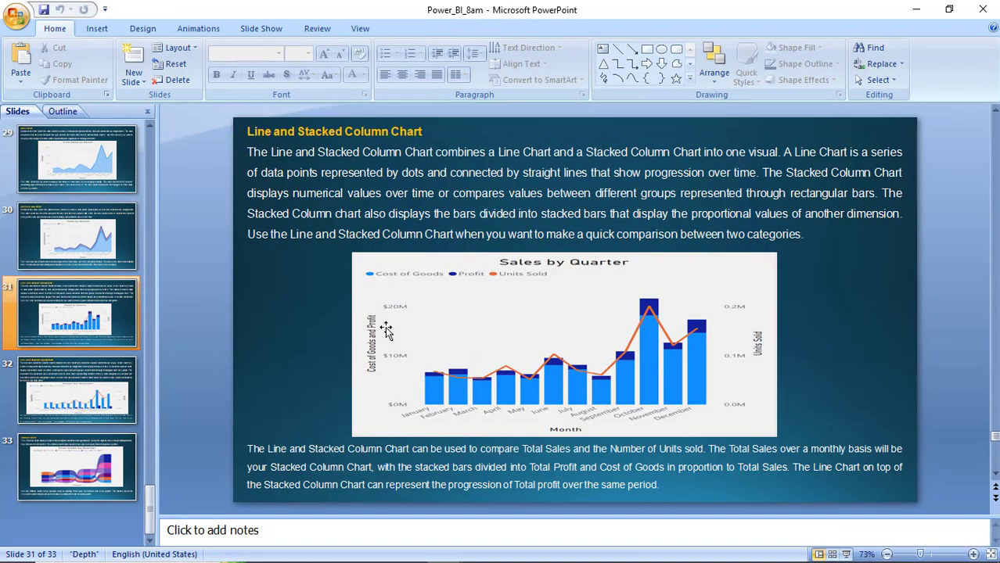
{"action": "key", "text": "F5"}
{"action": "key", "text": "Right"}
{"action": "key", "text": "Right"}
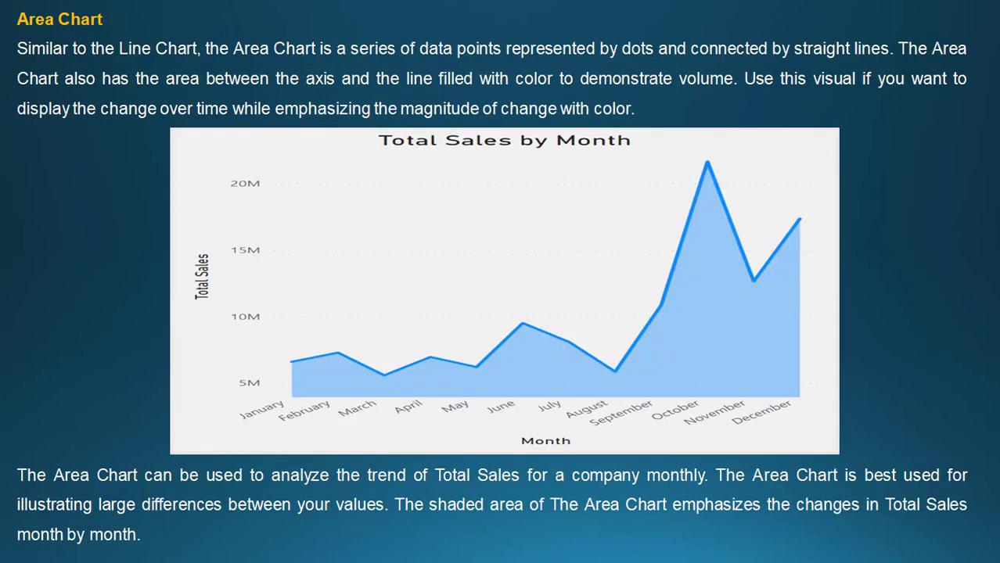
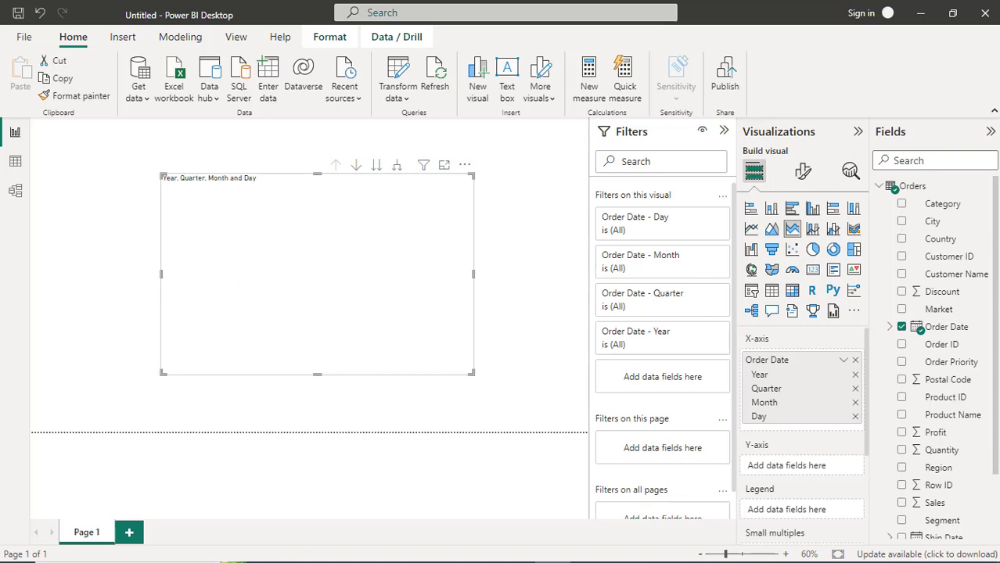
- Add the Sales field to the stacked area chart's Y-axis
{"action": "scroll", "coordinate": [934, 357], "scroll_direction": "down", "scroll_amount": 3}
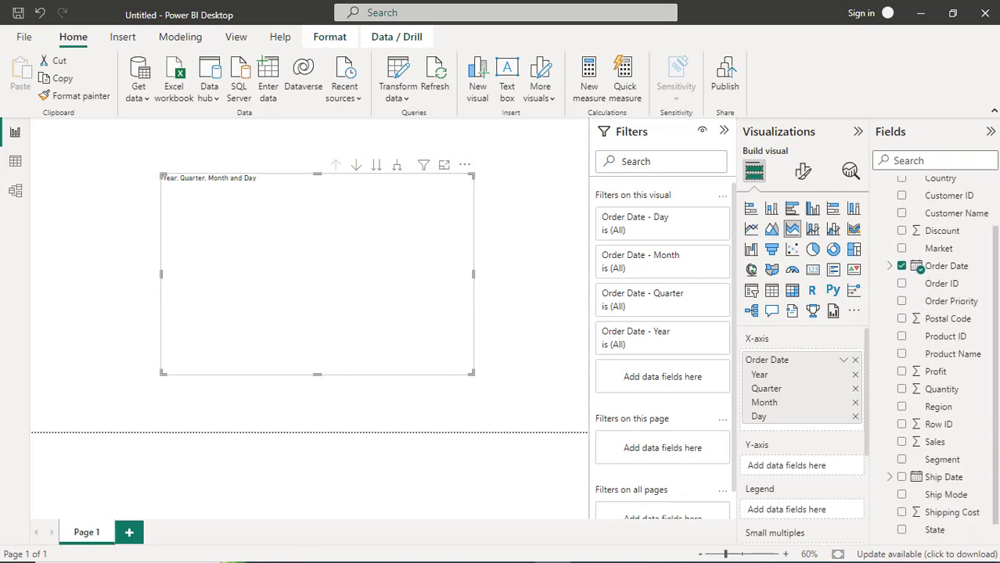
{"action": "scroll", "coordinate": [934, 358], "scroll_direction": "down", "scroll_amount": 1}
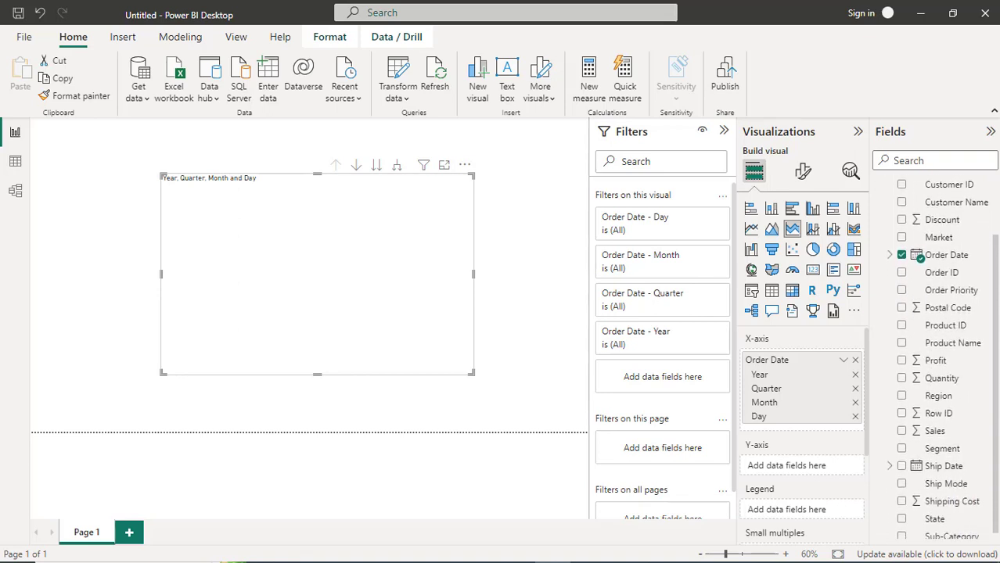
{"action": "left_click", "coordinate": [905, 435]}
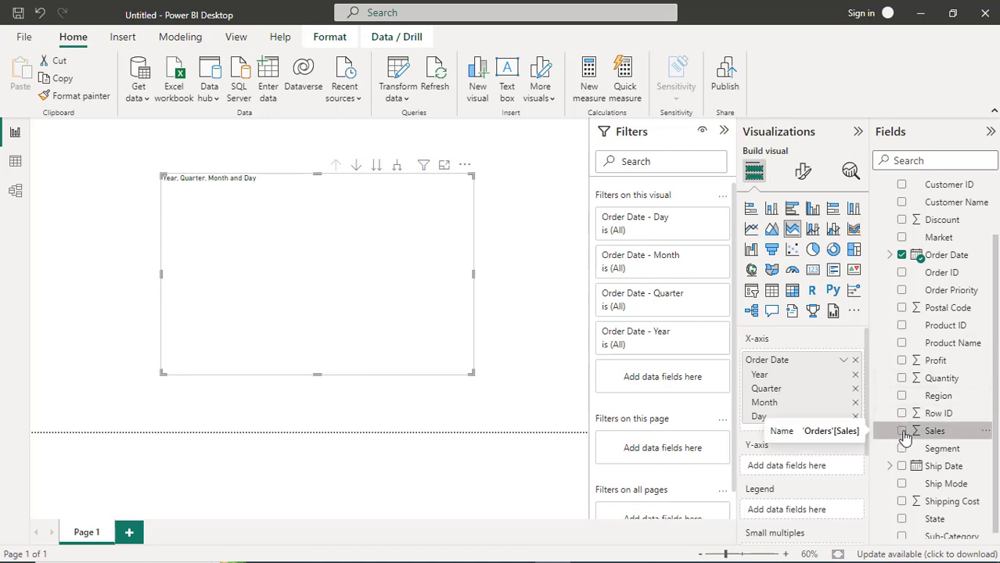
{"action": "left_click_drag", "start_coordinate": [905, 435], "coordinate": [781, 469]}
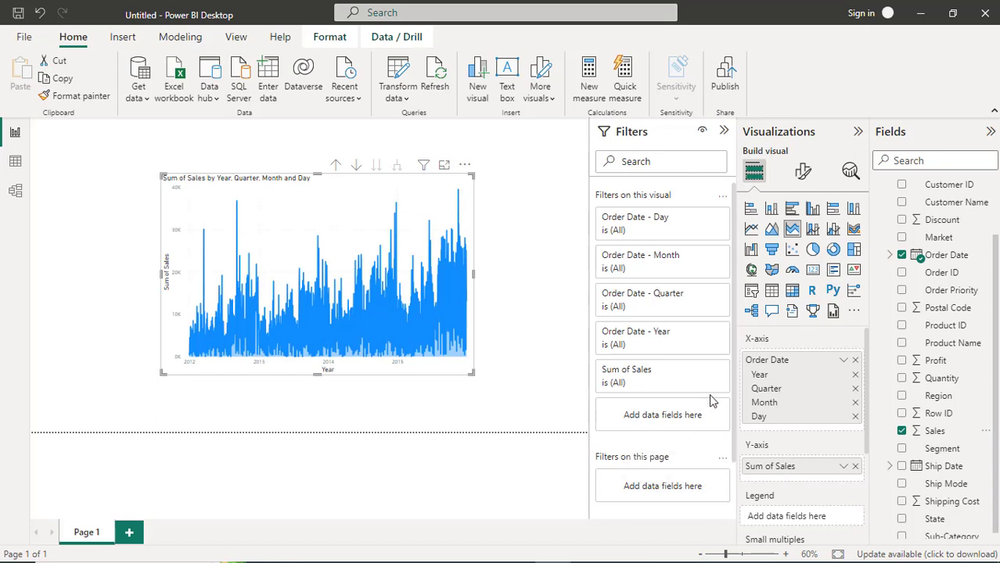
- Remove the Day, Month and Year levels of Order Date from the X-axis so the chart plots sales by Quarter
{"action": "left_click", "coordinate": [855, 417]}
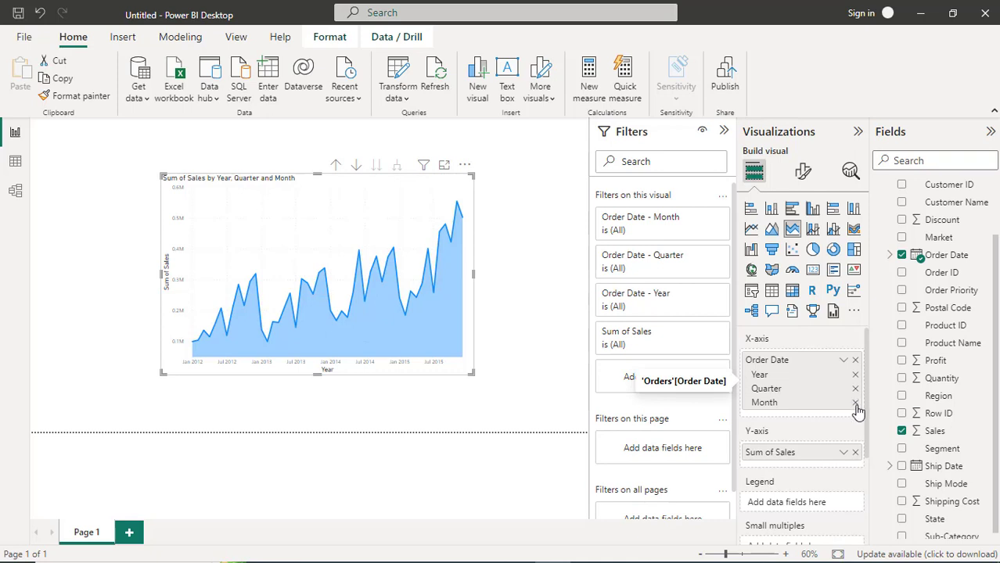
{"action": "left_click", "coordinate": [855, 403]}
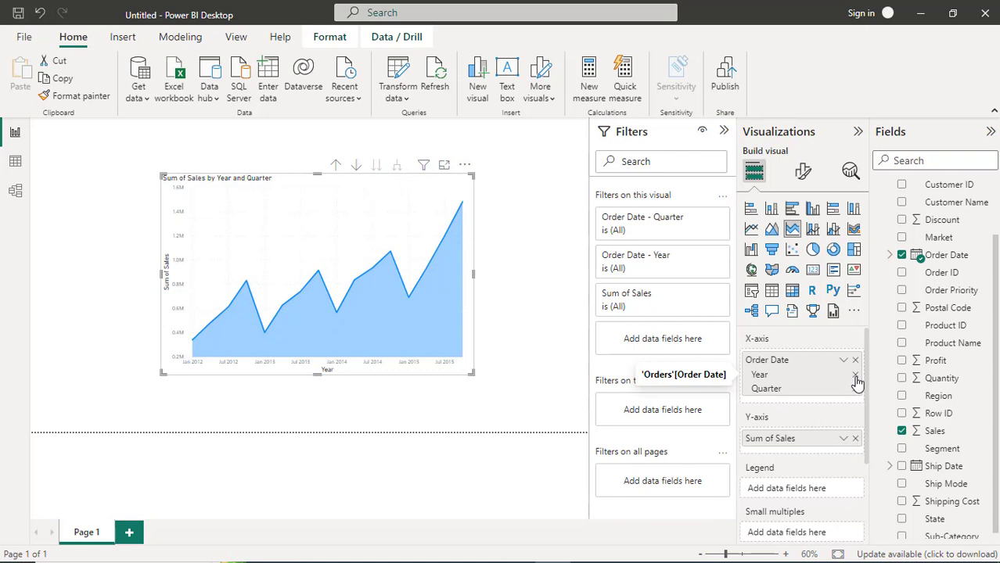
{"action": "left_click", "coordinate": [856, 377]}
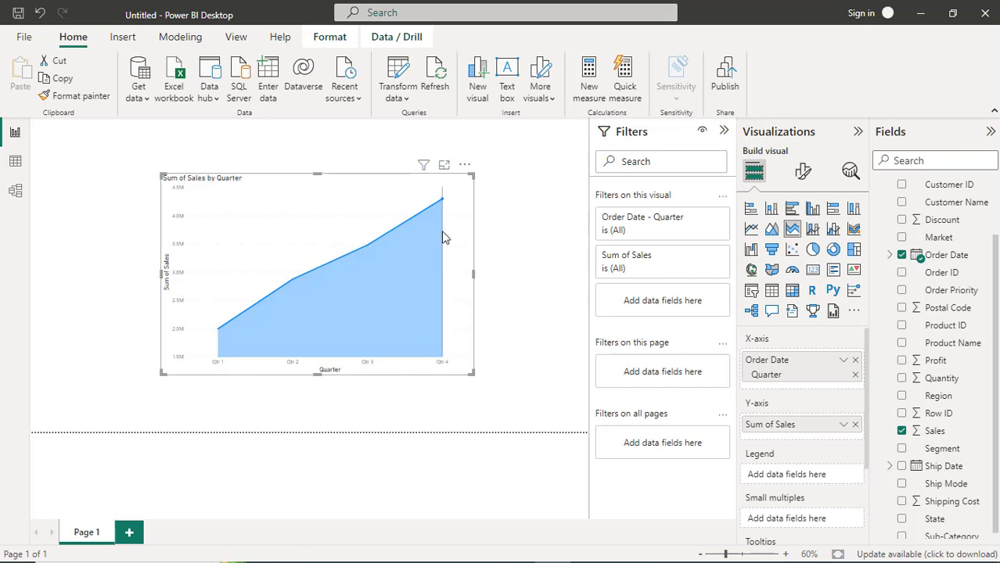
{"action": "left_click", "coordinate": [844, 363]}
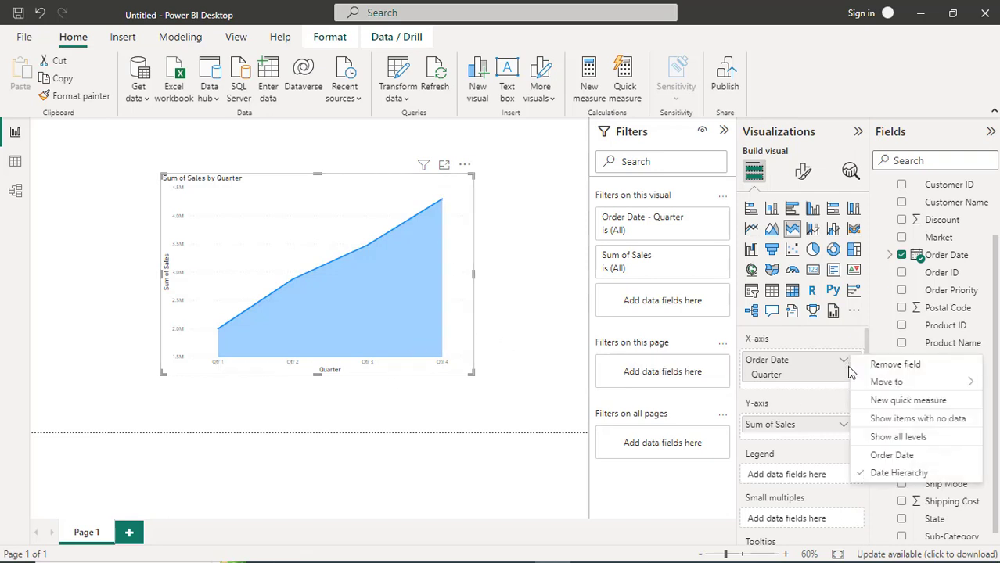
{"action": "left_click", "coordinate": [825, 401]}
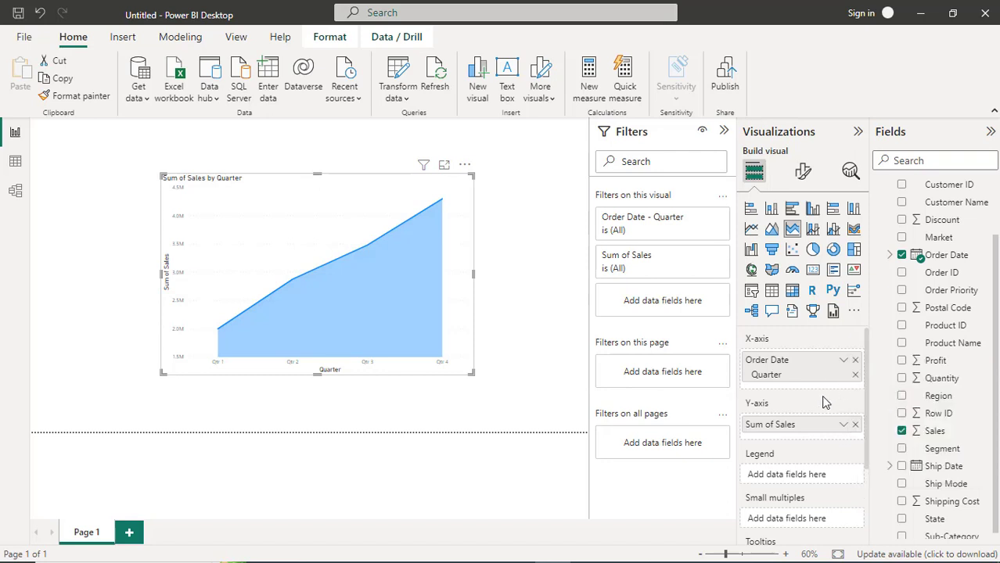
- Replace Order Date on the X-axis with a fresh copy and keep only its Month level, removing Day, Quarter and Year
{"action": "left_click", "coordinate": [855, 362]}
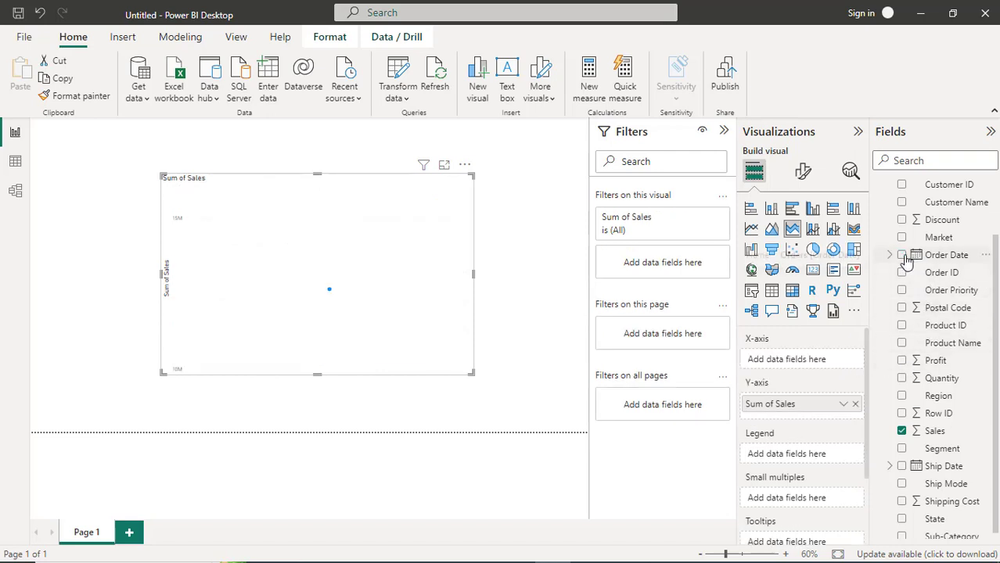
{"action": "left_click_drag", "start_coordinate": [909, 264], "coordinate": [788, 364]}
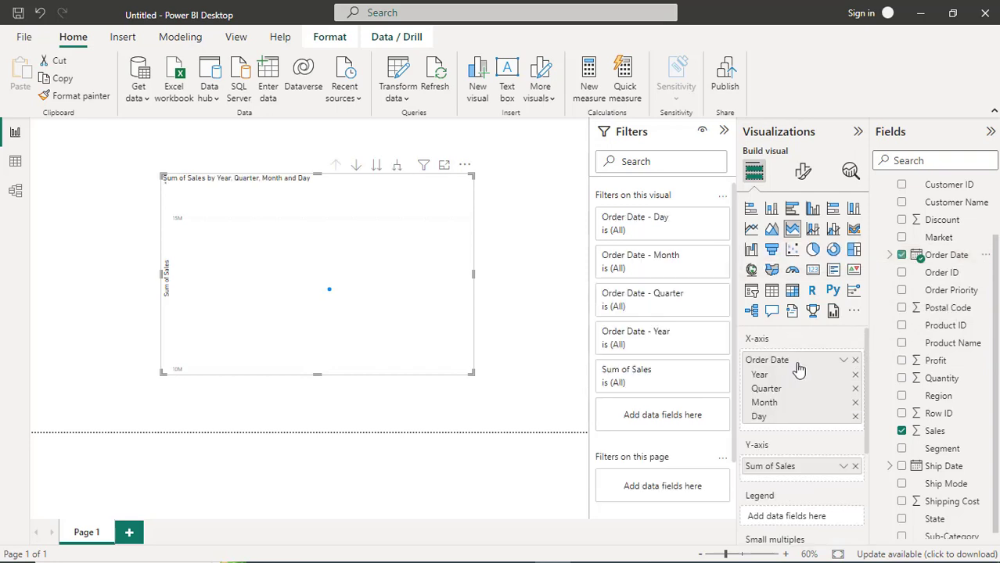
{"action": "left_click", "coordinate": [855, 417]}
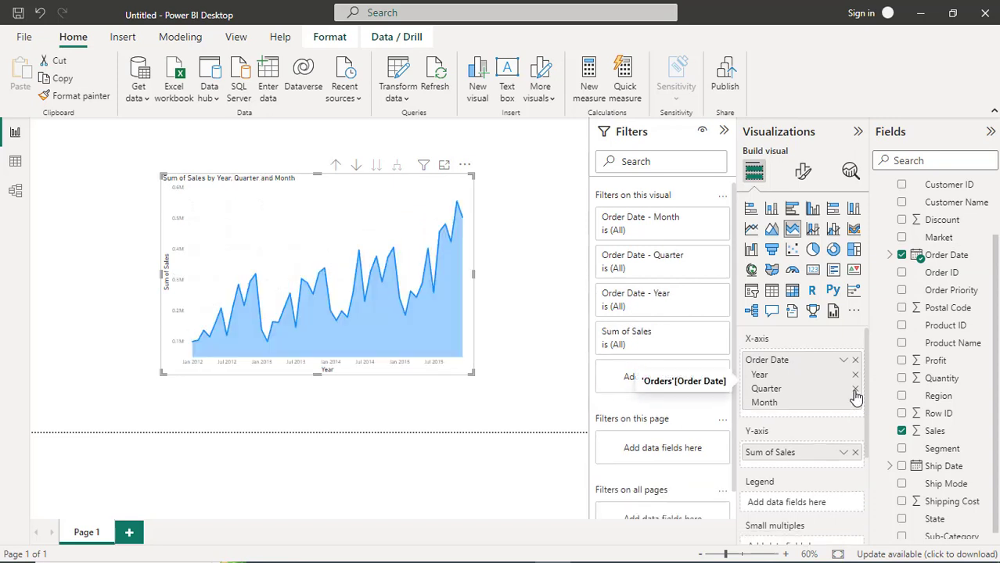
{"action": "left_click", "coordinate": [855, 389]}
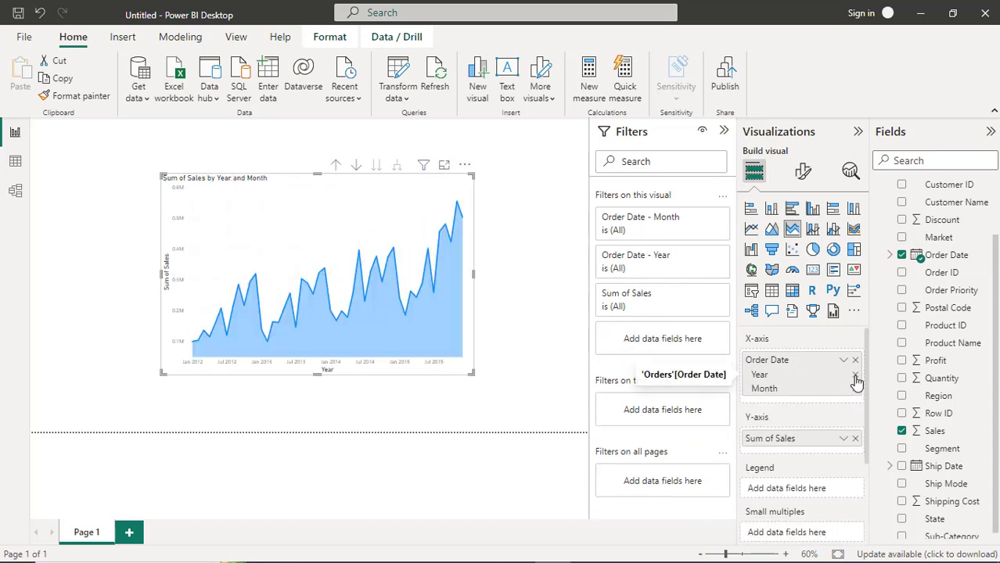
{"action": "left_click", "coordinate": [855, 376]}
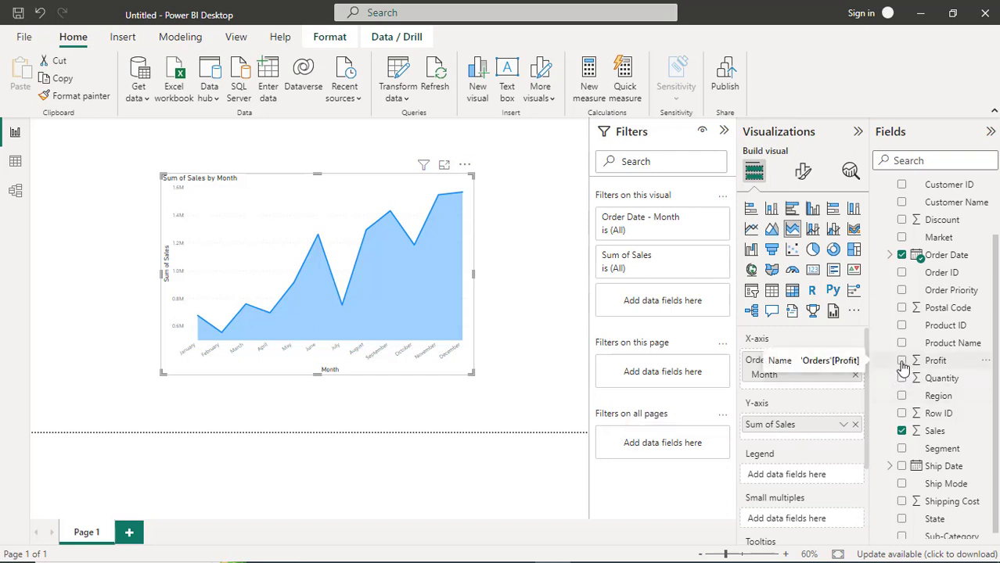
- Add the Profit field to the Y-axis below Sales and enlarge the chart on the page
{"action": "left_click_drag", "start_coordinate": [904, 366], "coordinate": [786, 443]}
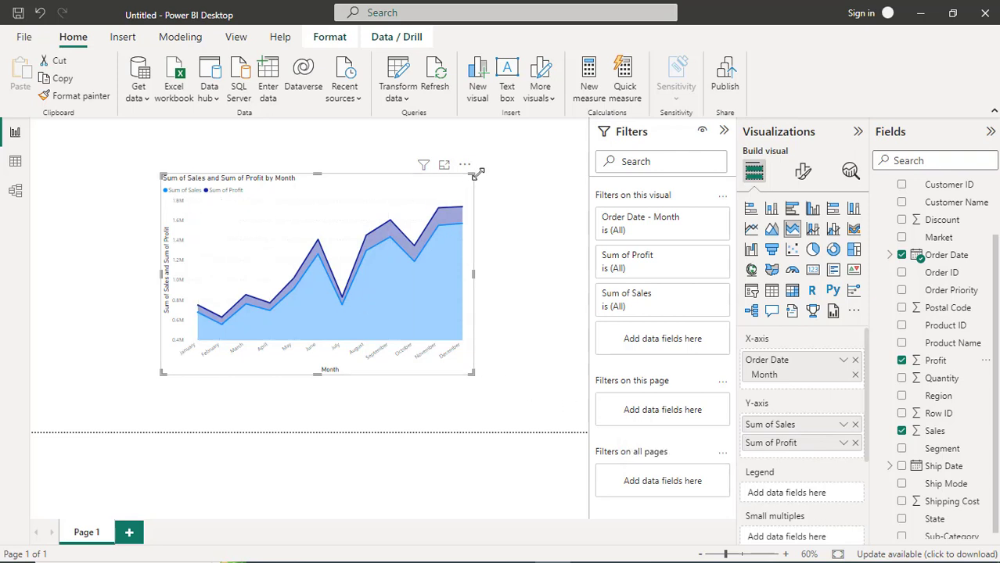
{"action": "left_click_drag", "start_coordinate": [472, 174], "coordinate": [541, 151]}
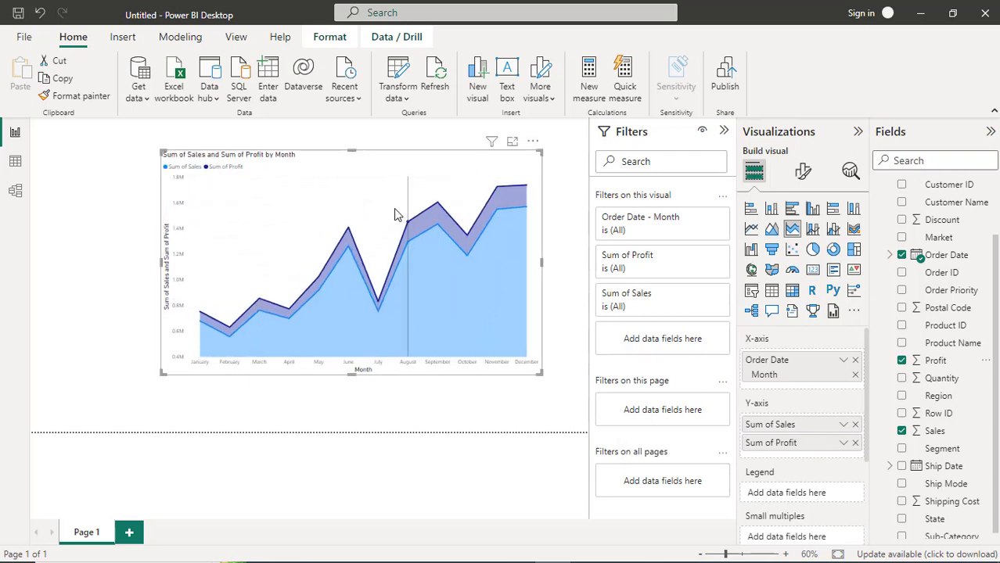
- Reposition the stacked area chart on the page and examine September's sales and profit values
{"action": "left_click_drag", "start_coordinate": [388, 206], "coordinate": [366, 209]}
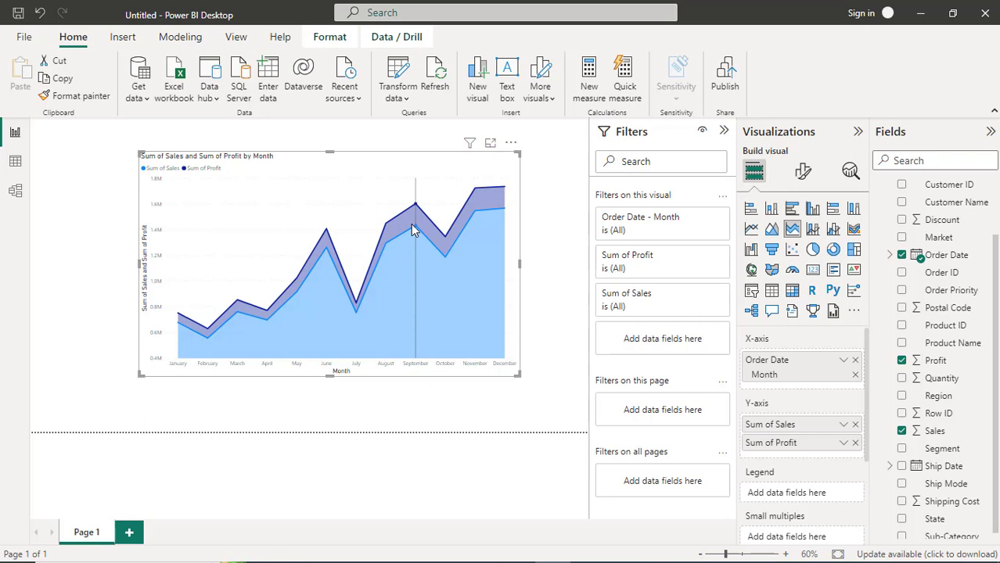
{"action": "mouse_move", "coordinate": [414, 229]}
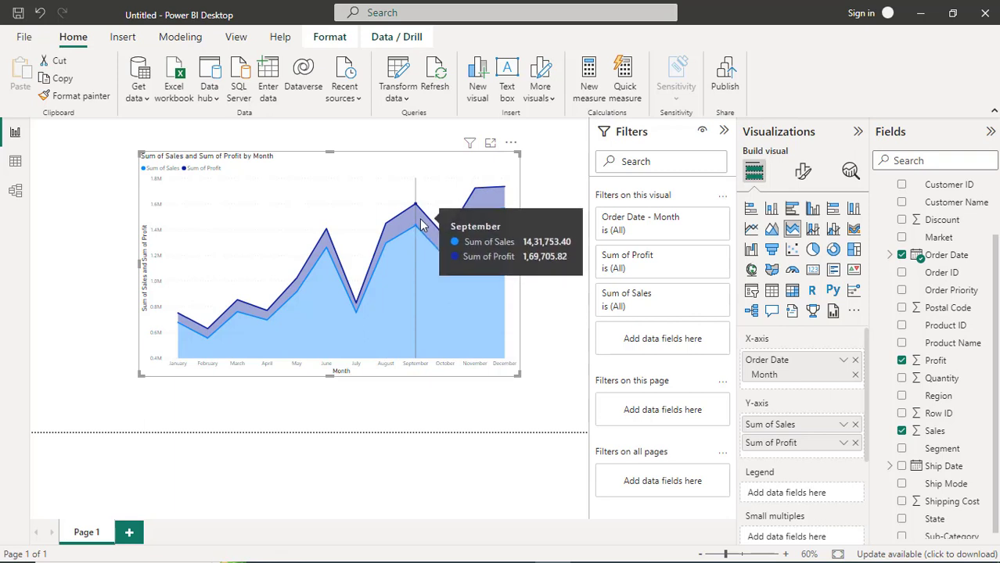
- Switch the visual to a plain area chart, inspect December's sales and profit, and return it to a stacked area chart
{"action": "left_click", "coordinate": [772, 230]}
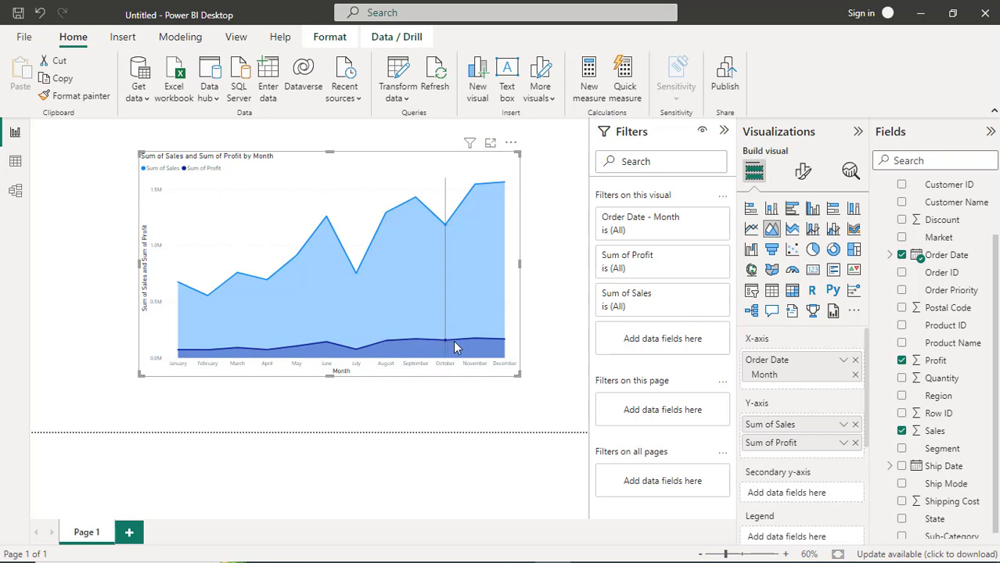
{"action": "mouse_move", "coordinate": [495, 341]}
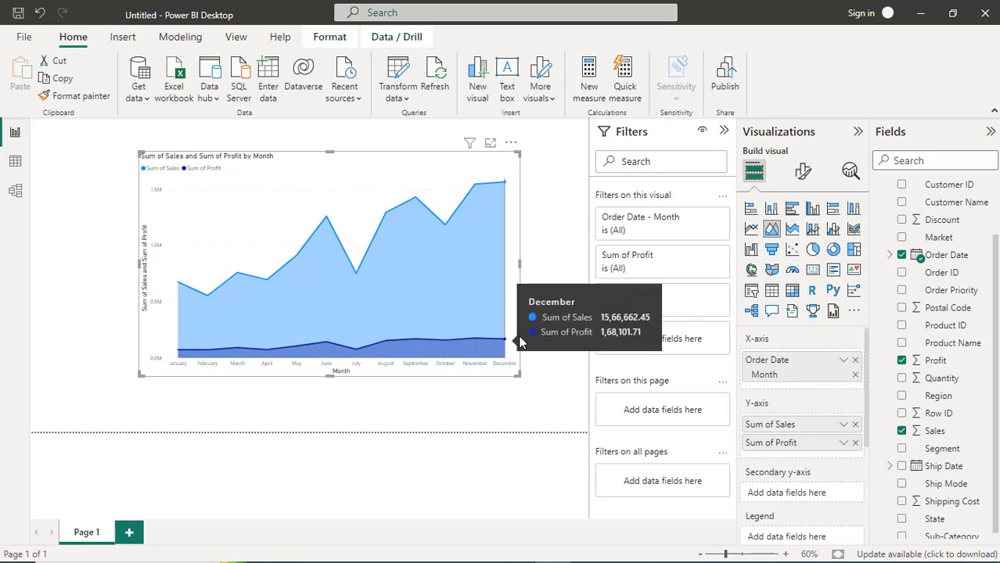
{"action": "left_click", "coordinate": [792, 231]}
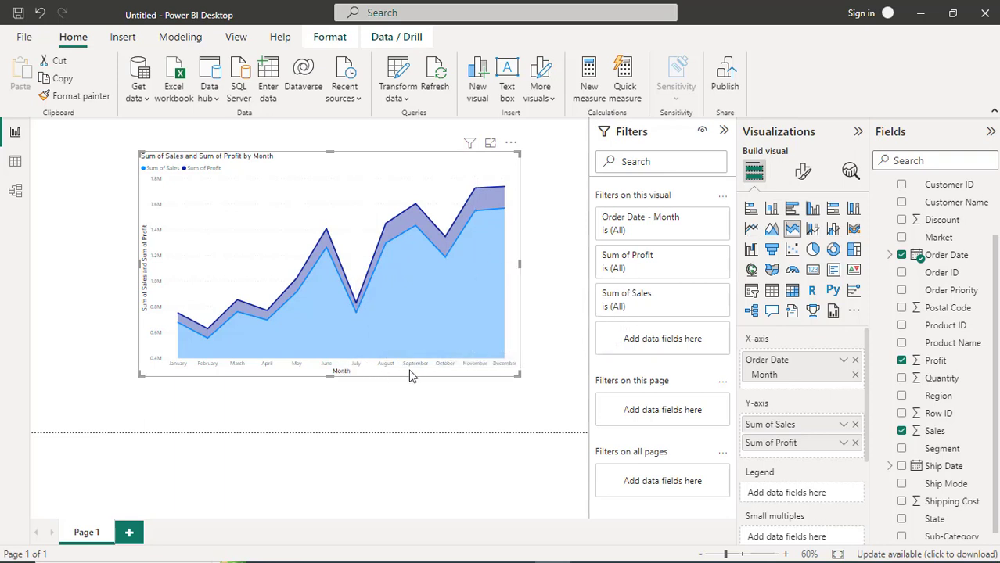
- Make the chart's X-axis value labels bold and black, and increase their font size
{"action": "left_click", "coordinate": [805, 178]}
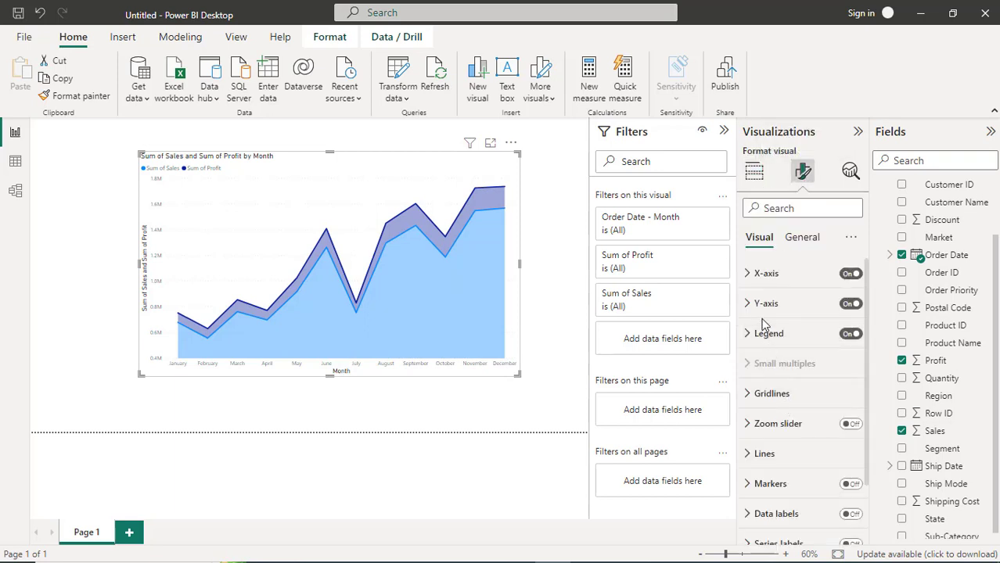
{"action": "left_click", "coordinate": [752, 275]}
{"action": "left_click", "coordinate": [757, 362]}
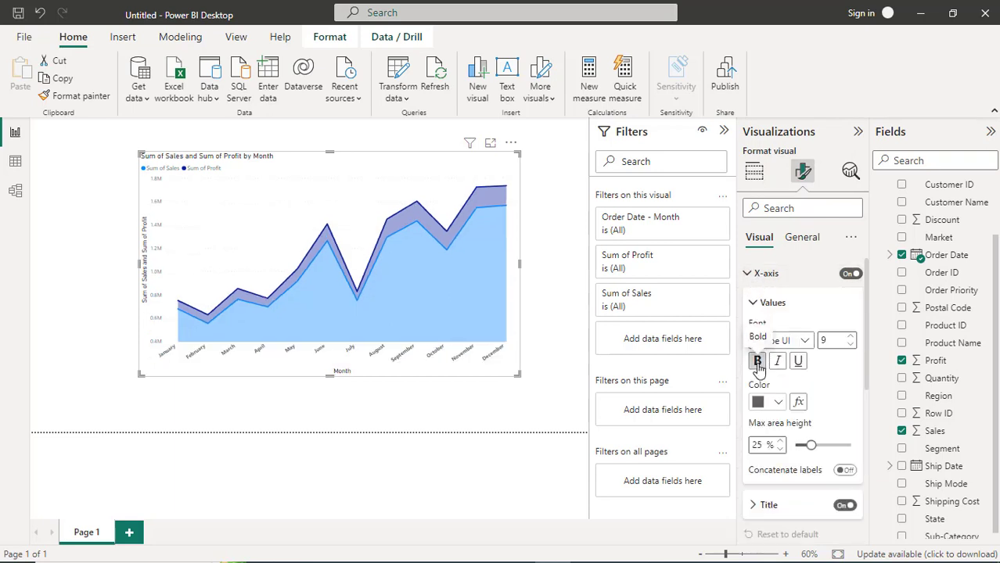
{"action": "left_click", "coordinate": [779, 403]}
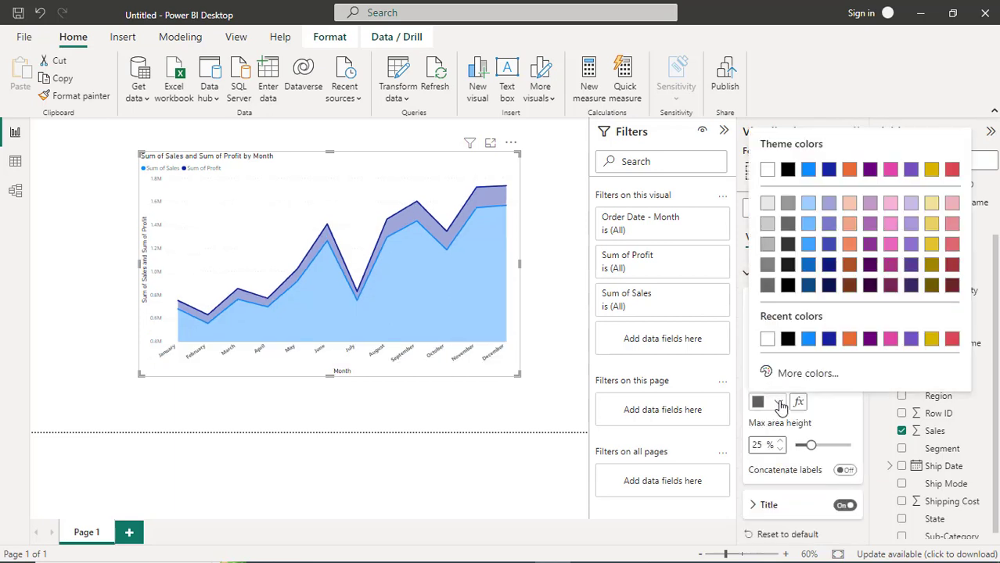
{"action": "left_click", "coordinate": [788, 286]}
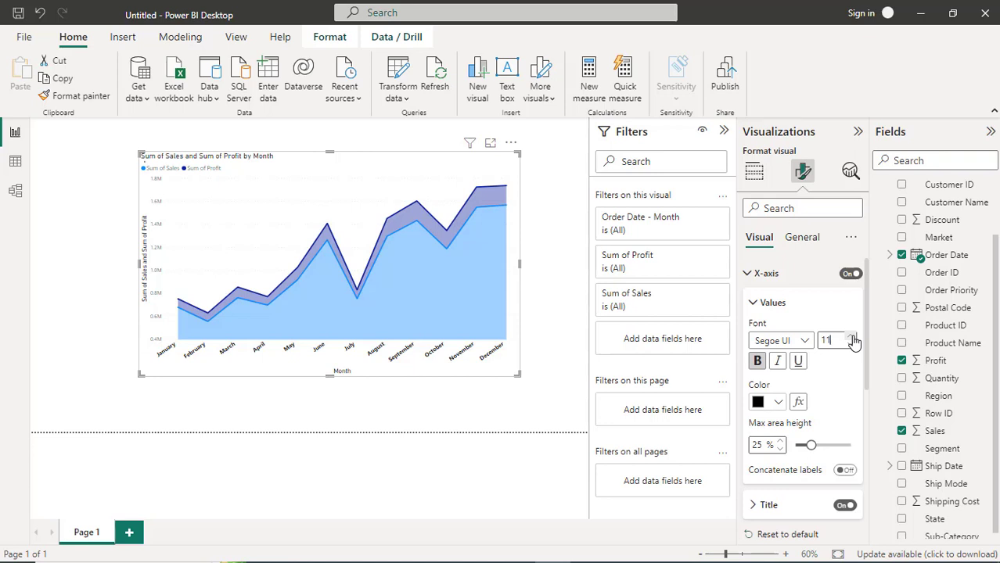
{"action": "left_click", "coordinate": [750, 280]}
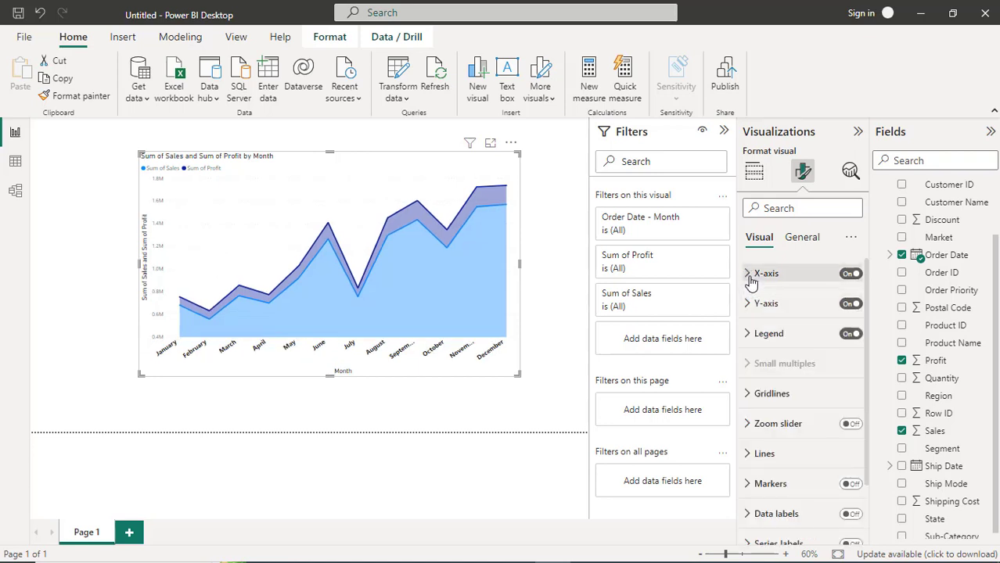
- Format the Y-axis value labels as bold, size 12, in dark blue
{"action": "left_click", "coordinate": [752, 310]}
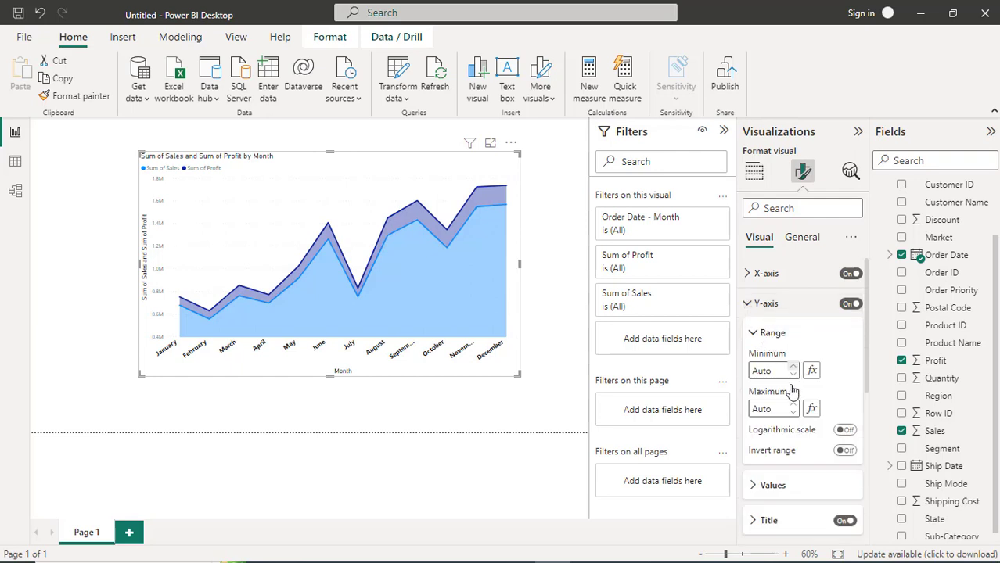
{"action": "left_click", "coordinate": [757, 486]}
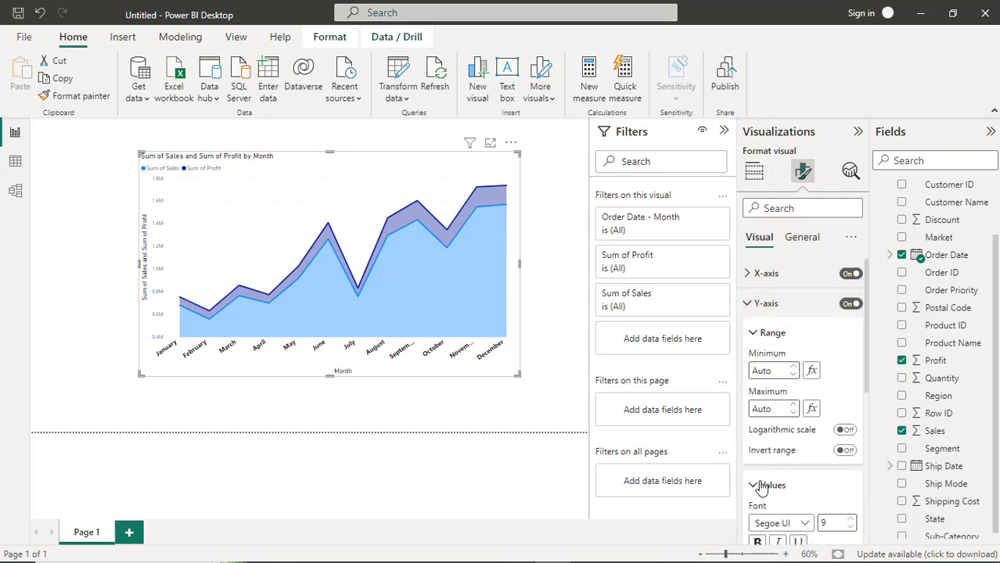
{"action": "scroll", "coordinate": [769, 473], "scroll_direction": "down", "scroll_amount": 1}
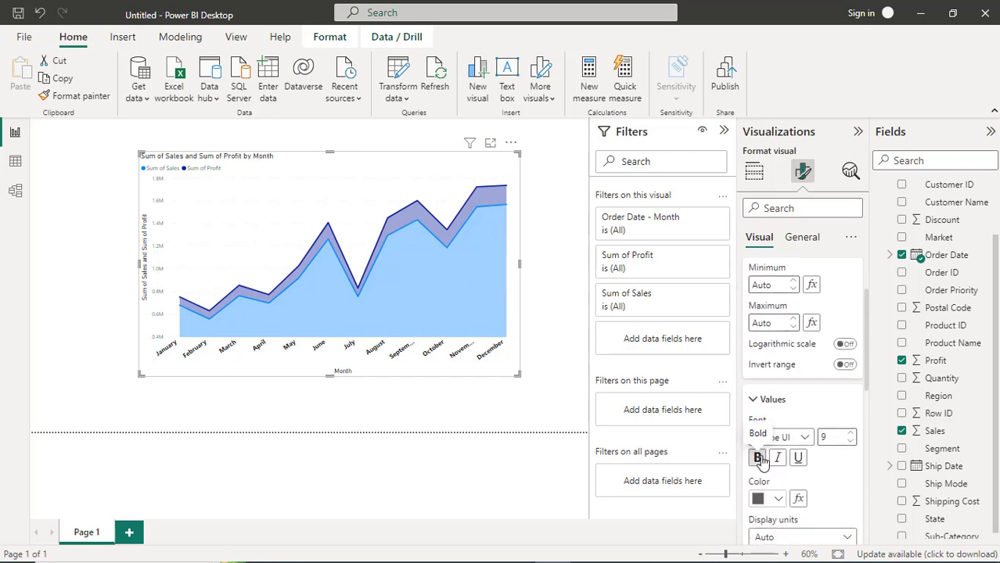
{"action": "left_click", "coordinate": [759, 458]}
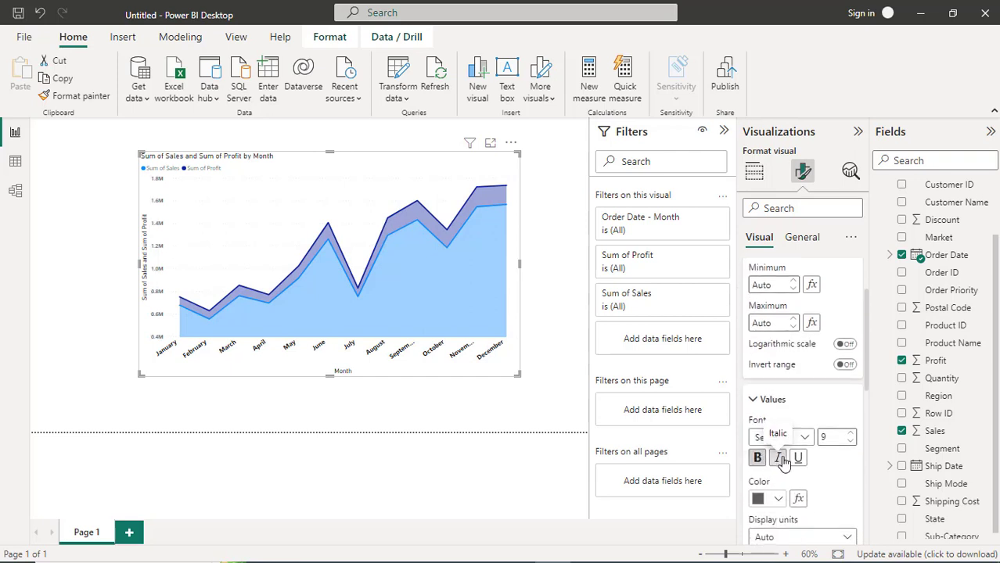
{"action": "left_click", "coordinate": [852, 435]}
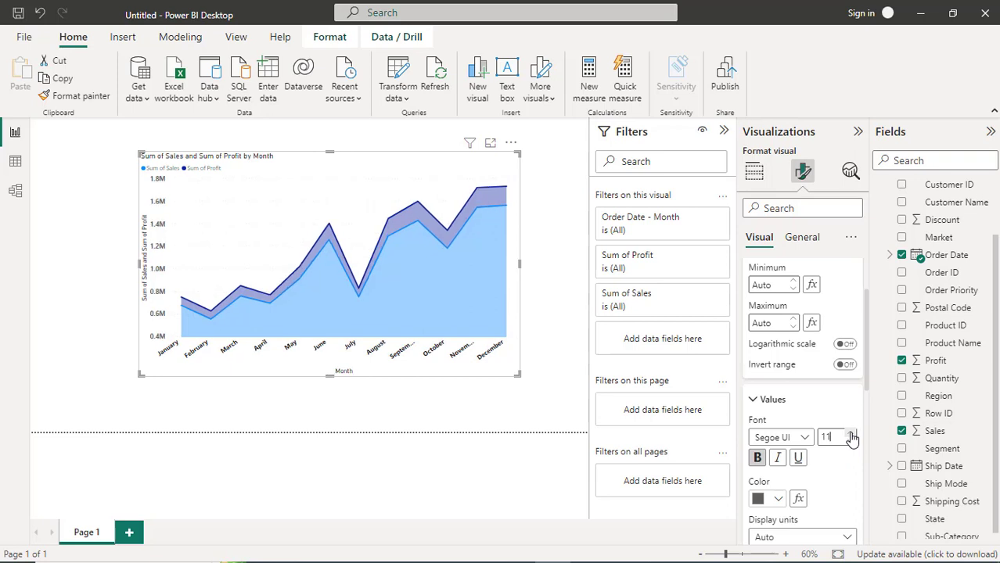
{"action": "left_click", "coordinate": [775, 500]}
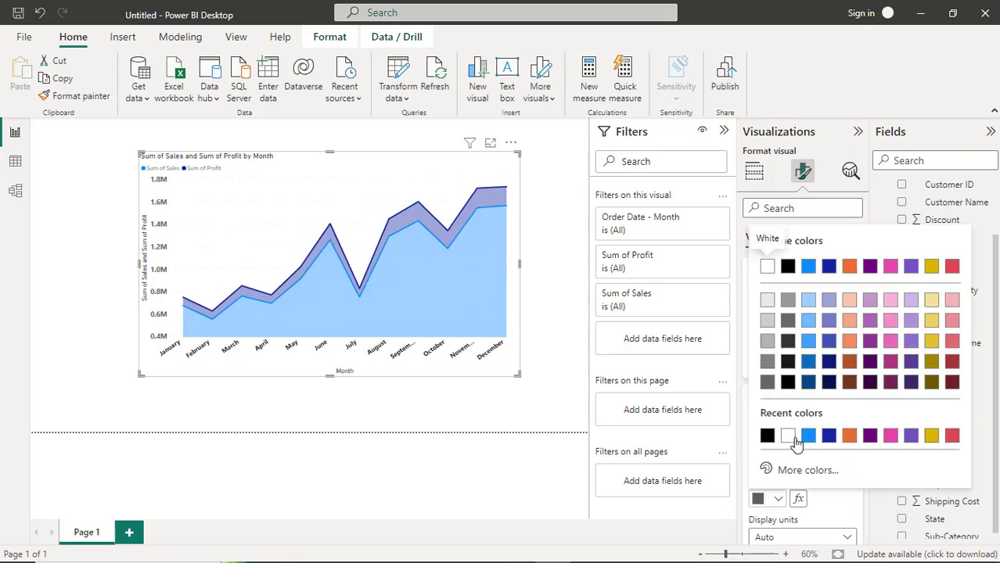
{"action": "left_click", "coordinate": [830, 361]}
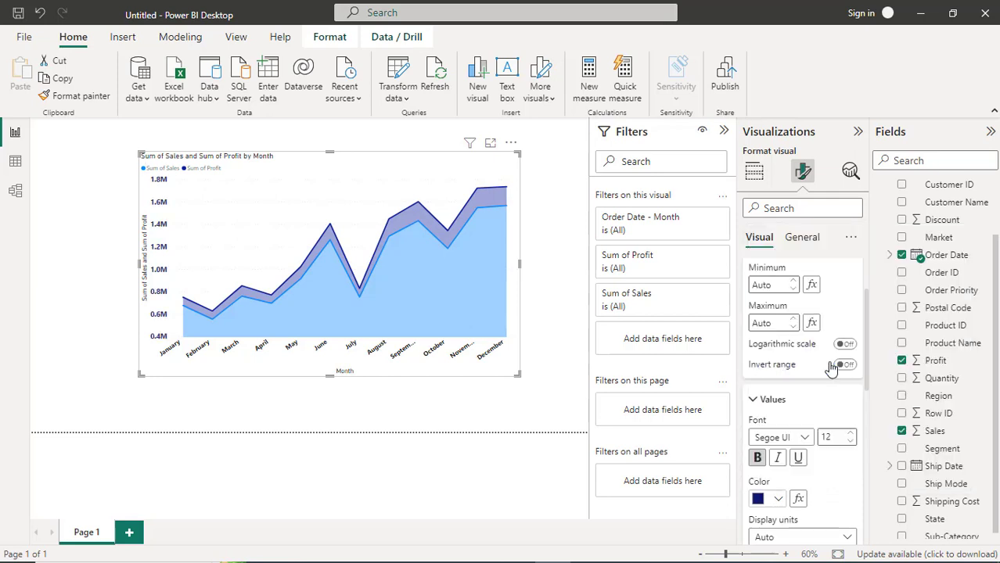
{"action": "left_click", "coordinate": [763, 408]}
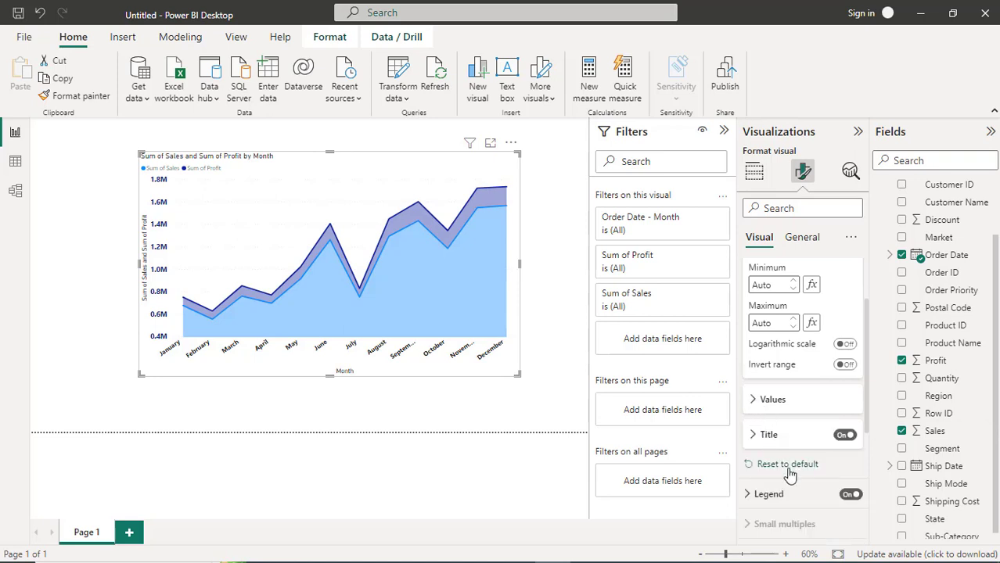
- Turn on data labels for all series in the stacked area chart
{"action": "scroll", "coordinate": [786, 467], "scroll_direction": "down", "scroll_amount": 3}
{"action": "scroll", "coordinate": [788, 474], "scroll_direction": "down", "scroll_amount": 1}
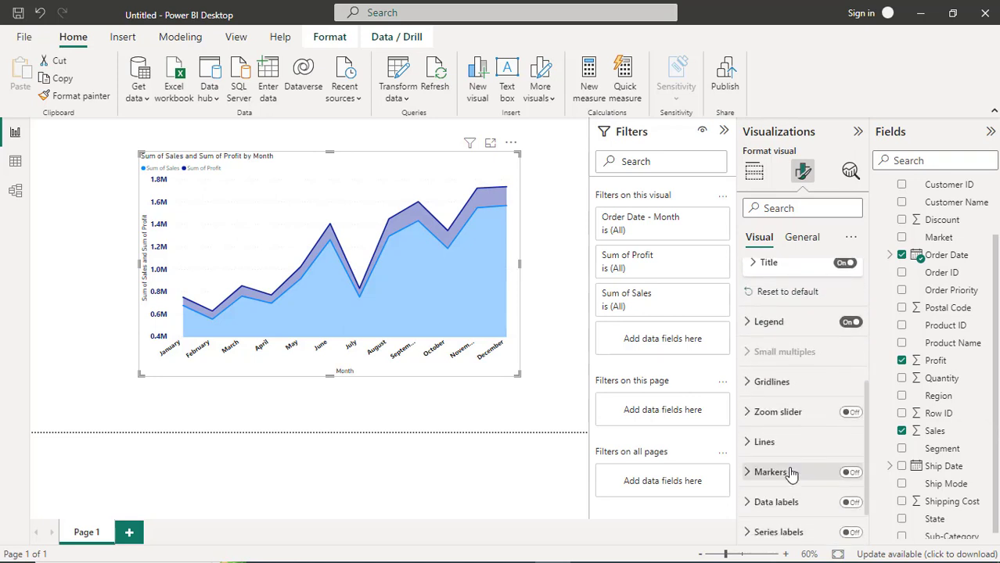
{"action": "scroll", "coordinate": [793, 472], "scroll_direction": "down", "scroll_amount": 1}
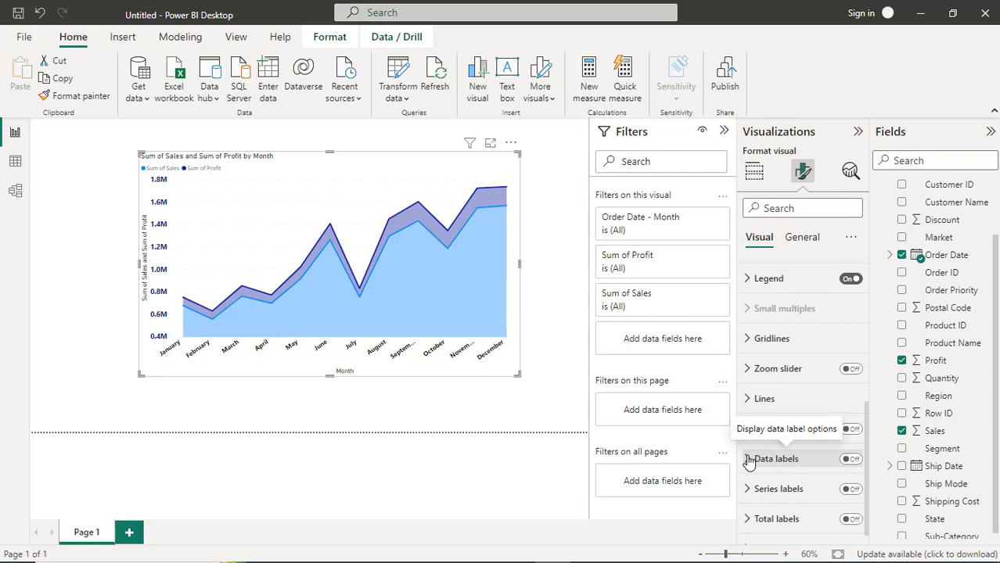
{"action": "left_click", "coordinate": [749, 460]}
{"action": "scroll", "coordinate": [771, 468], "scroll_direction": "down", "scroll_amount": 2}
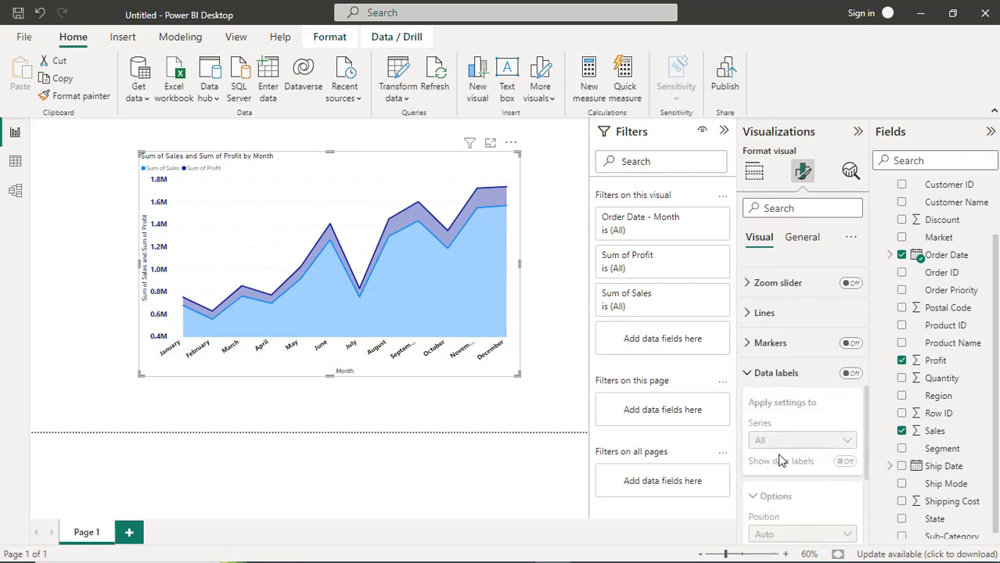
{"action": "left_click", "coordinate": [858, 376]}
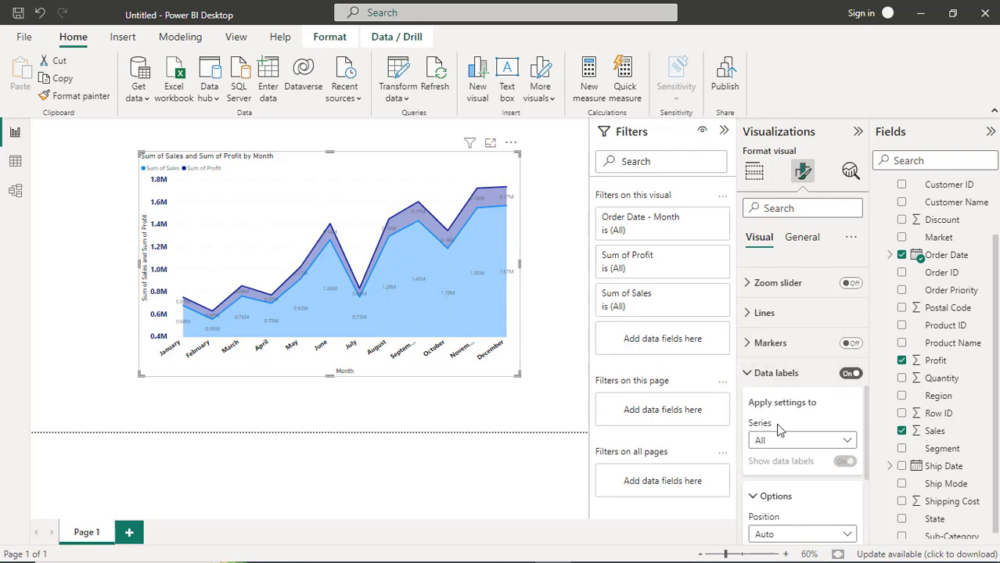
- Make the data label values bold for all series
{"action": "scroll", "coordinate": [777, 429], "scroll_direction": "down", "scroll_amount": 3}
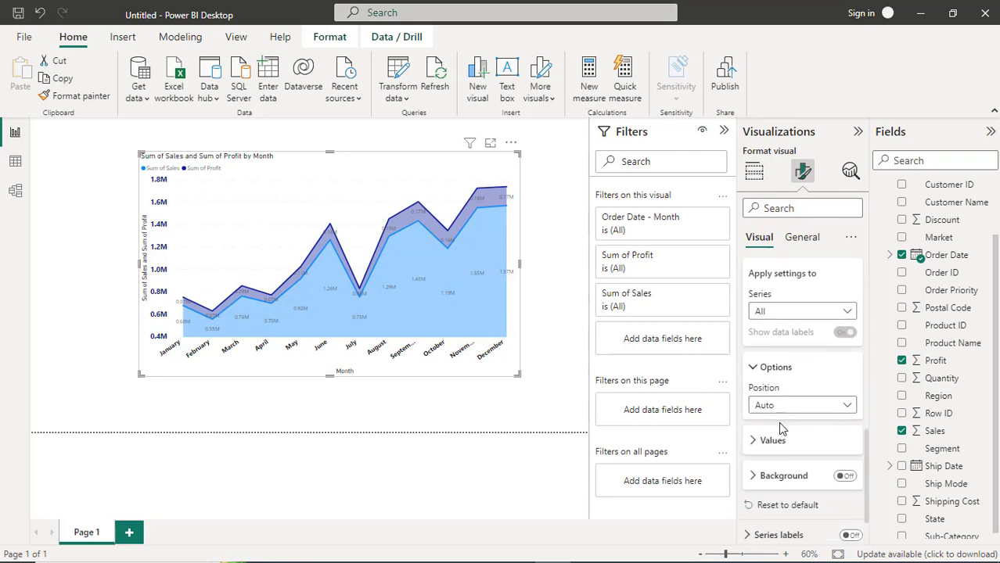
{"action": "scroll", "coordinate": [778, 422], "scroll_direction": "down", "scroll_amount": 1}
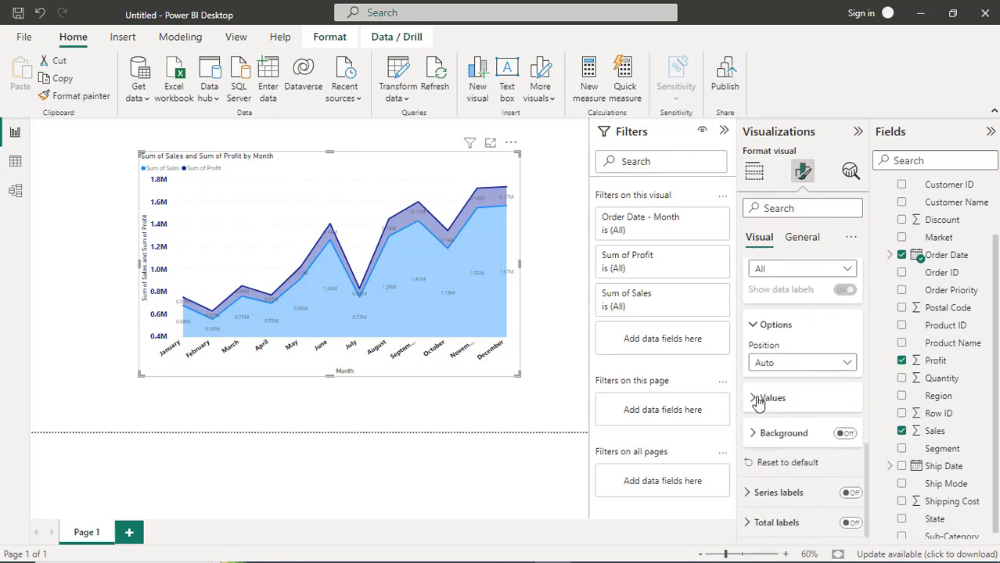
{"action": "left_click", "coordinate": [758, 399]}
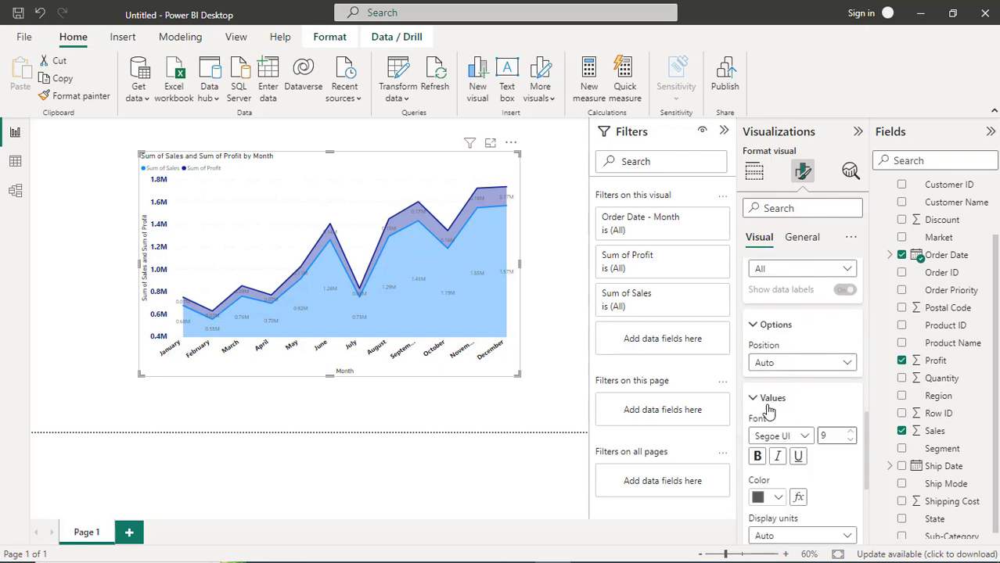
{"action": "left_click", "coordinate": [759, 457]}
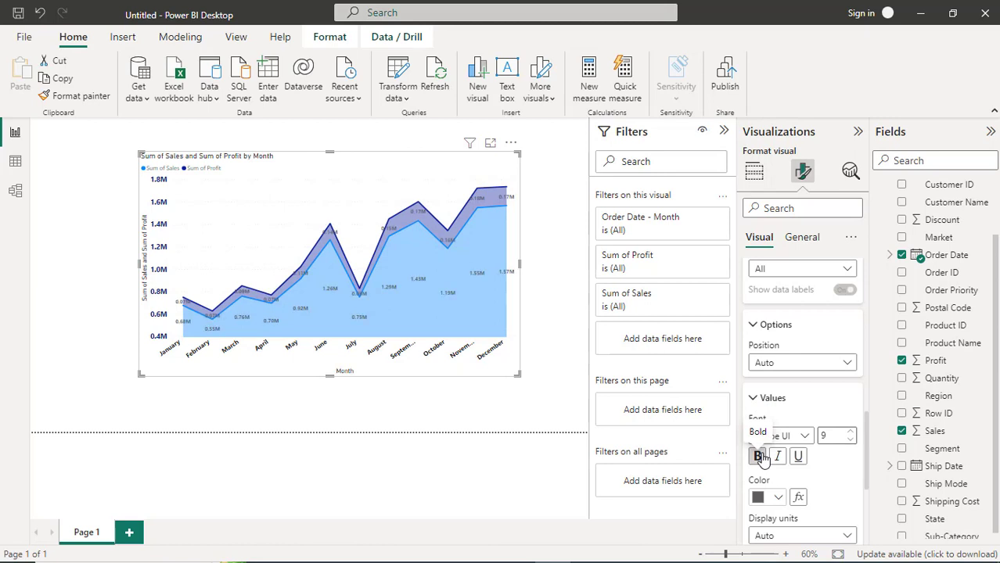
{"action": "left_click", "coordinate": [764, 402]}
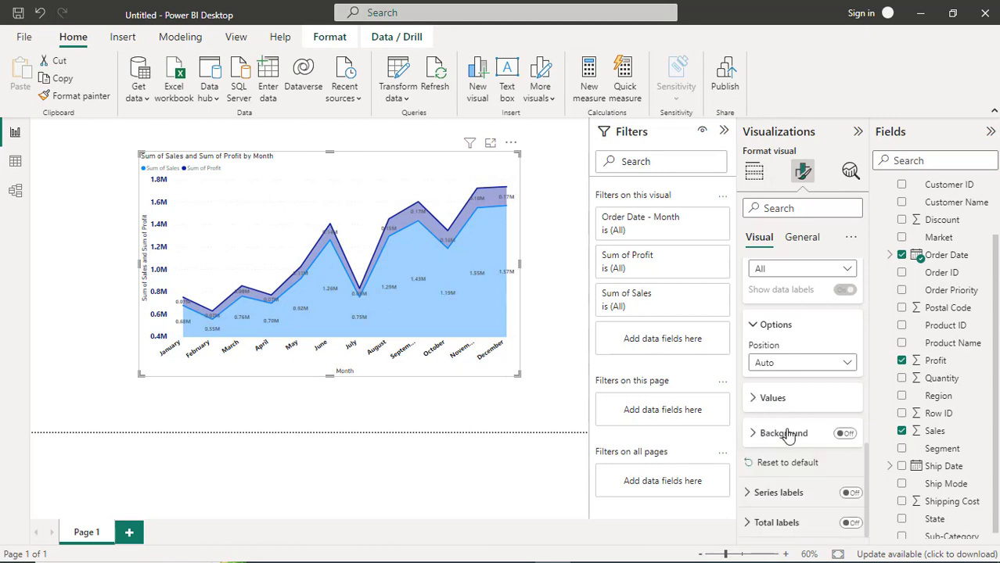
- Look through the remaining data label settings and collapse the Options, Data labels and Y-axis formatting sections
{"action": "scroll", "coordinate": [788, 434], "scroll_direction": "down", "scroll_amount": 1}
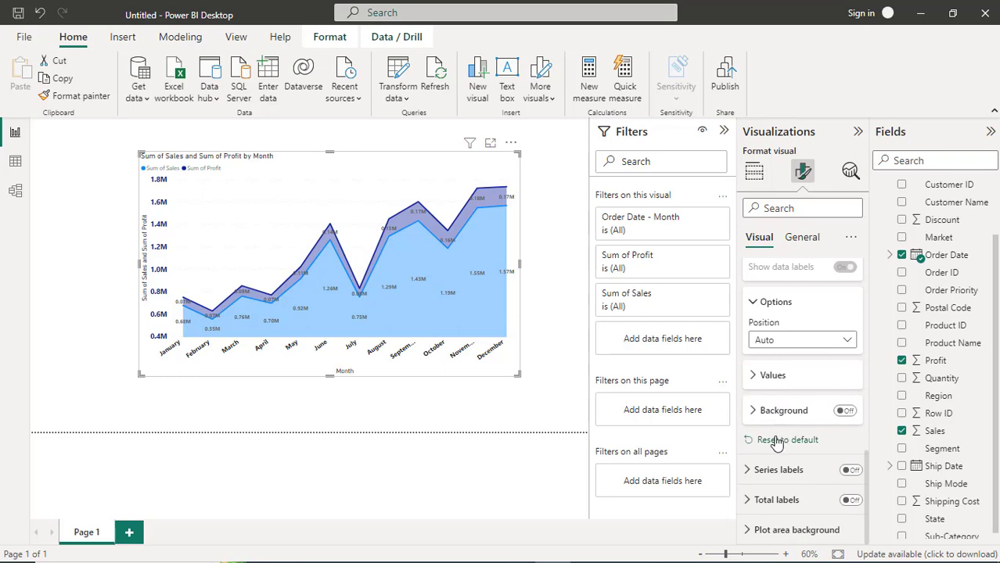
{"action": "scroll", "coordinate": [773, 439], "scroll_direction": "up", "scroll_amount": 1}
{"action": "scroll", "coordinate": [777, 442], "scroll_direction": "down", "scroll_amount": 1}
{"action": "scroll", "coordinate": [776, 442], "scroll_direction": "up", "scroll_amount": 3}
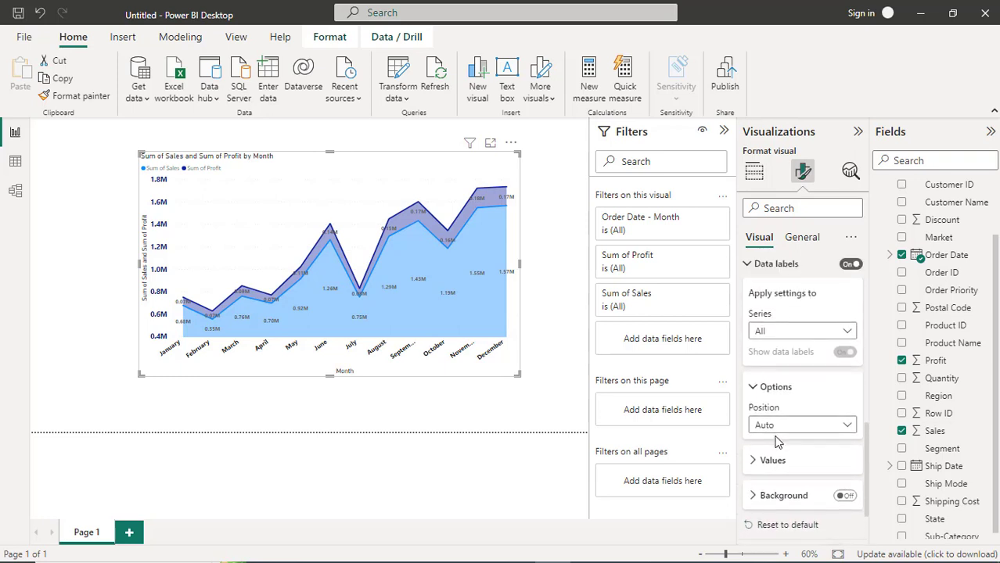
{"action": "left_click", "coordinate": [753, 390]}
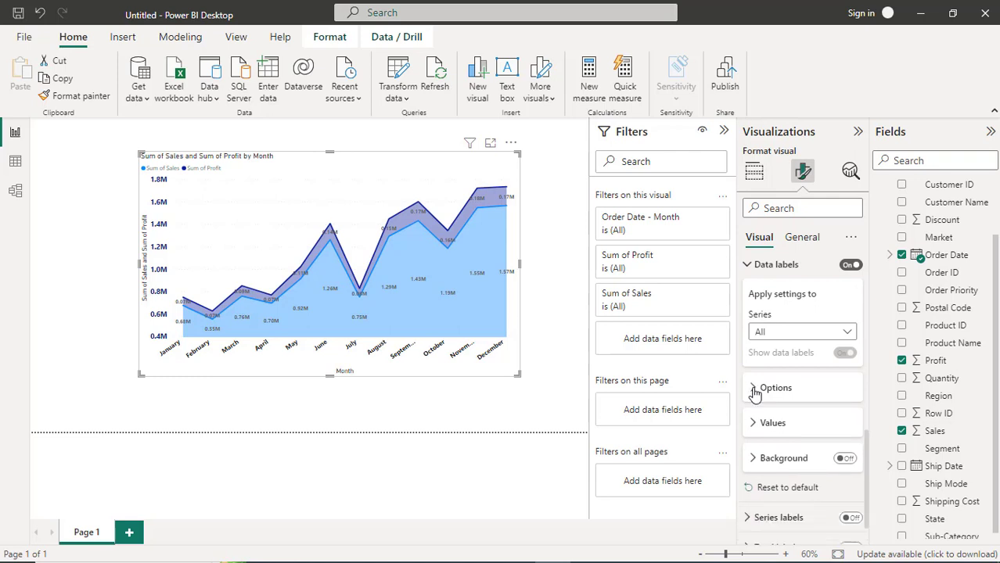
{"action": "left_click", "coordinate": [751, 266]}
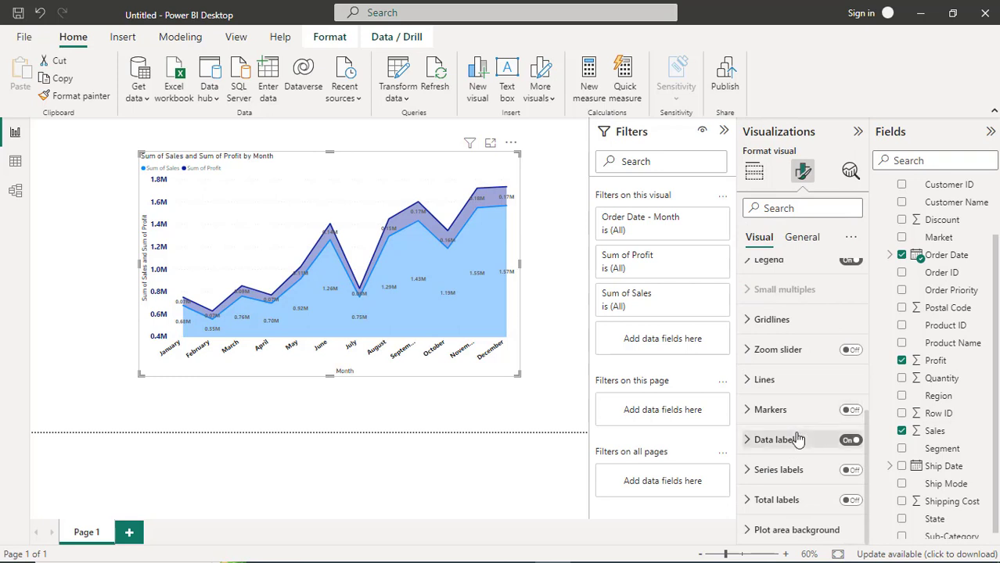
{"action": "scroll", "coordinate": [798, 440], "scroll_direction": "up", "scroll_amount": 3}
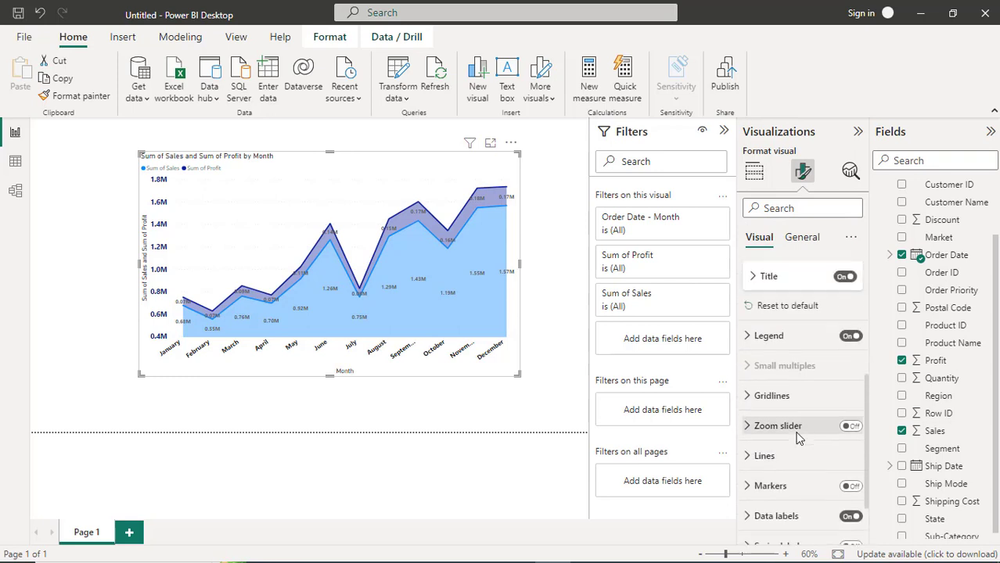
{"action": "scroll", "coordinate": [798, 438], "scroll_direction": "up", "scroll_amount": 5}
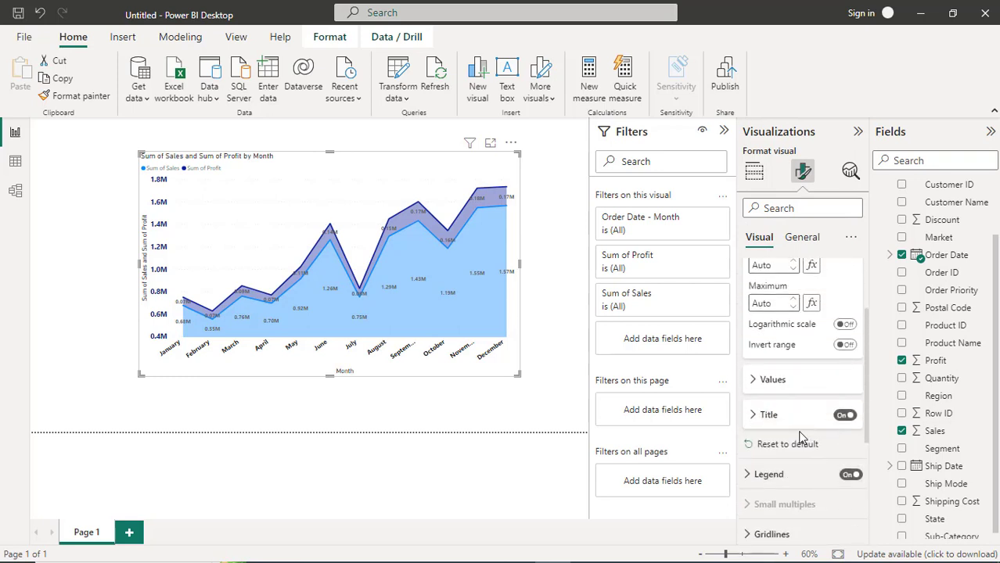
{"action": "scroll", "coordinate": [800, 438], "scroll_direction": "up", "scroll_amount": 1}
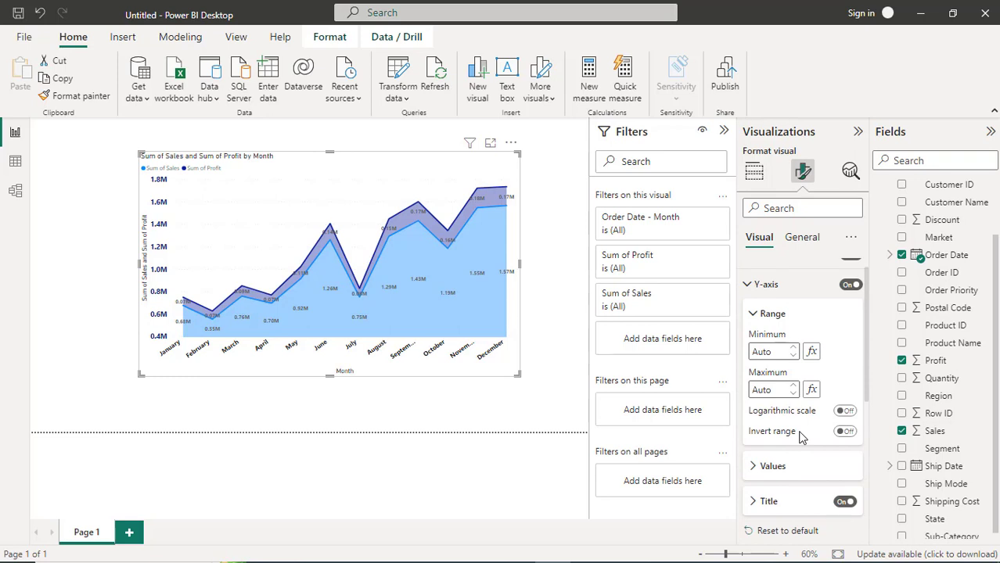
{"action": "scroll", "coordinate": [800, 436], "scroll_direction": "up", "scroll_amount": 1}
{"action": "left_click", "coordinate": [749, 312]}
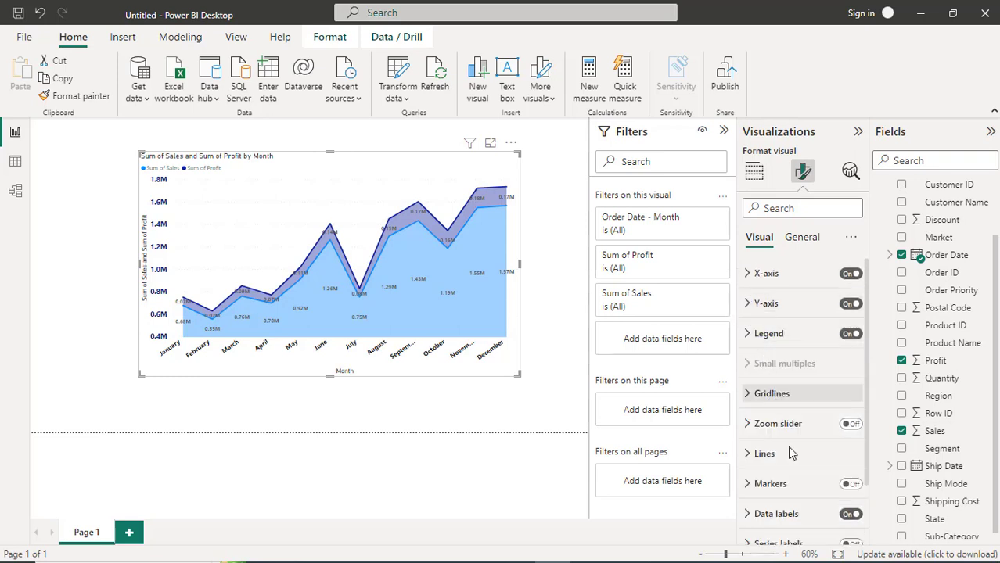
- Turn on markers for all series in the stacked area chart and set their shape to a diamond
{"action": "left_click", "coordinate": [856, 487]}
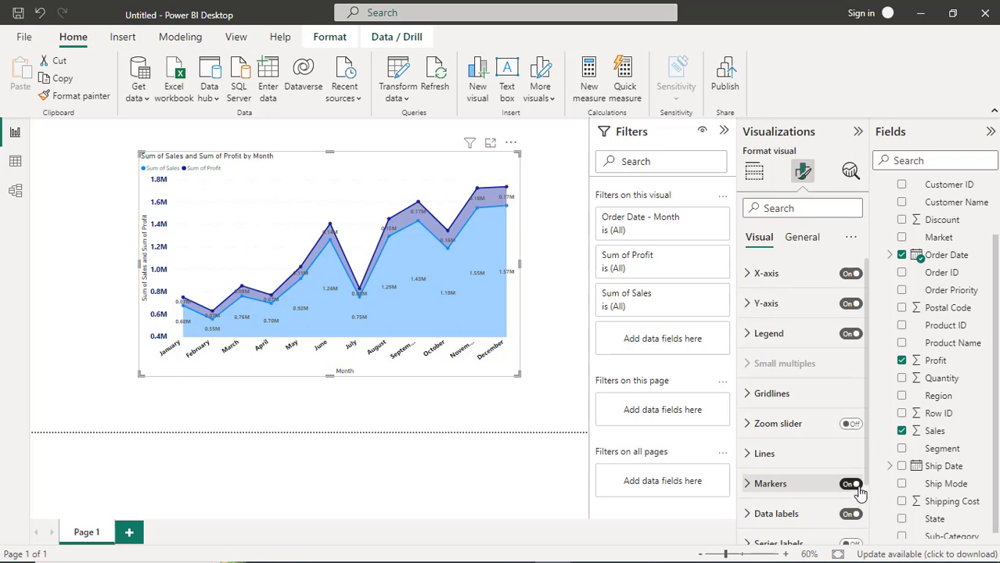
{"action": "left_click", "coordinate": [748, 485]}
{"action": "scroll", "coordinate": [763, 489], "scroll_direction": "down", "scroll_amount": 3}
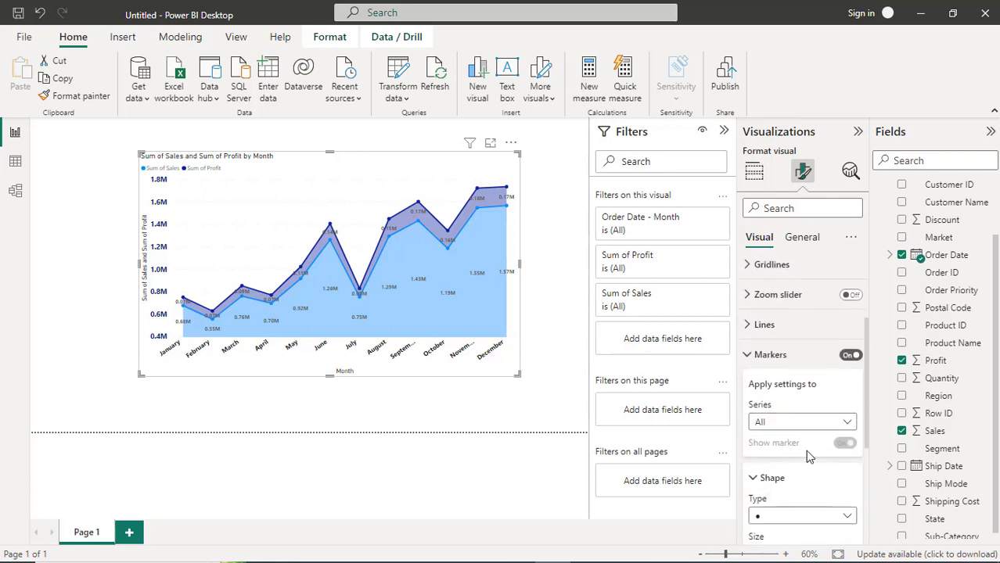
{"action": "scroll", "coordinate": [808, 467], "scroll_direction": "down", "scroll_amount": 1}
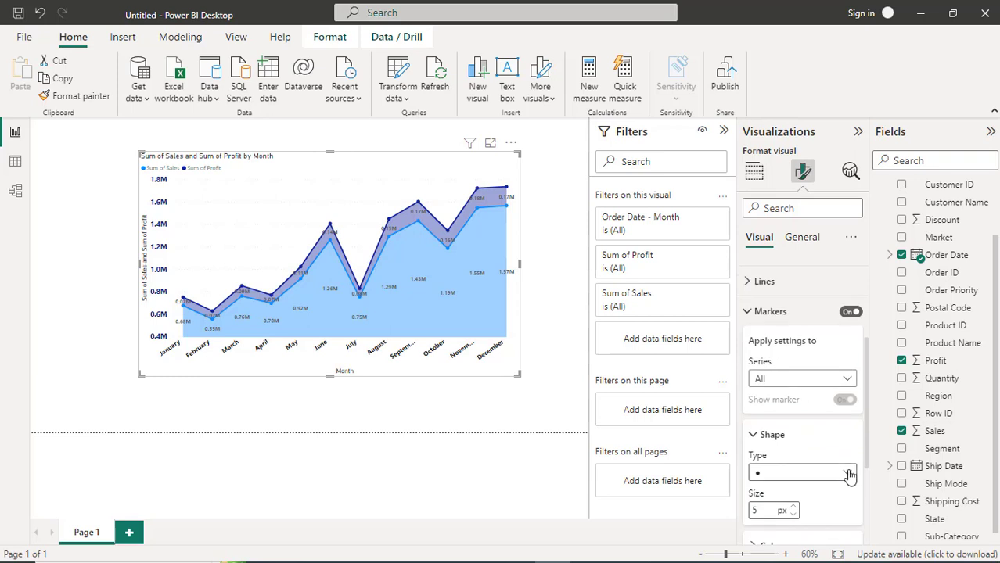
{"action": "left_click", "coordinate": [849, 475]}
{"action": "left_click", "coordinate": [760, 376]}
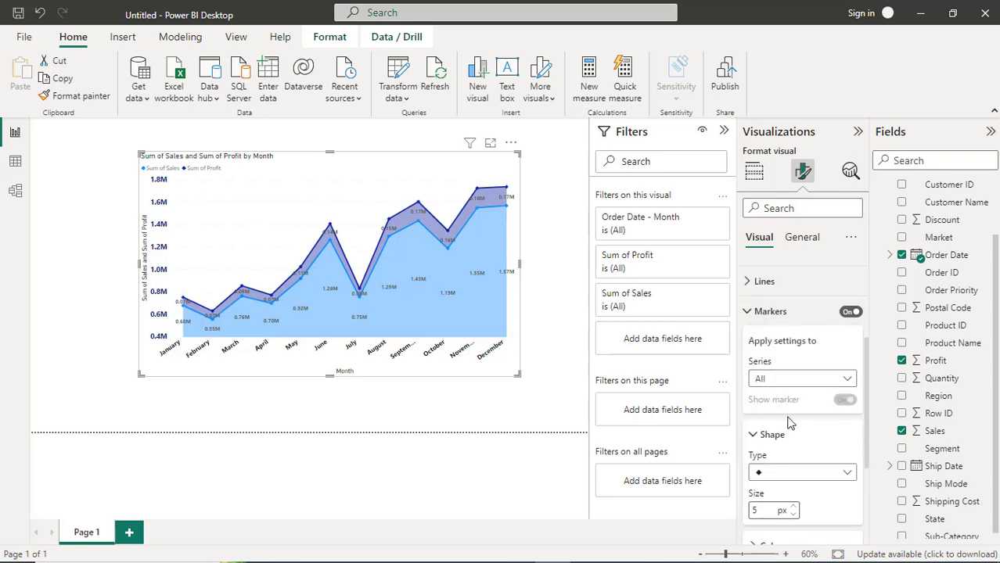
- Set the default marker color to the red theme color and the marker size to 8 px
{"action": "scroll", "coordinate": [795, 473], "scroll_direction": "down", "scroll_amount": 2}
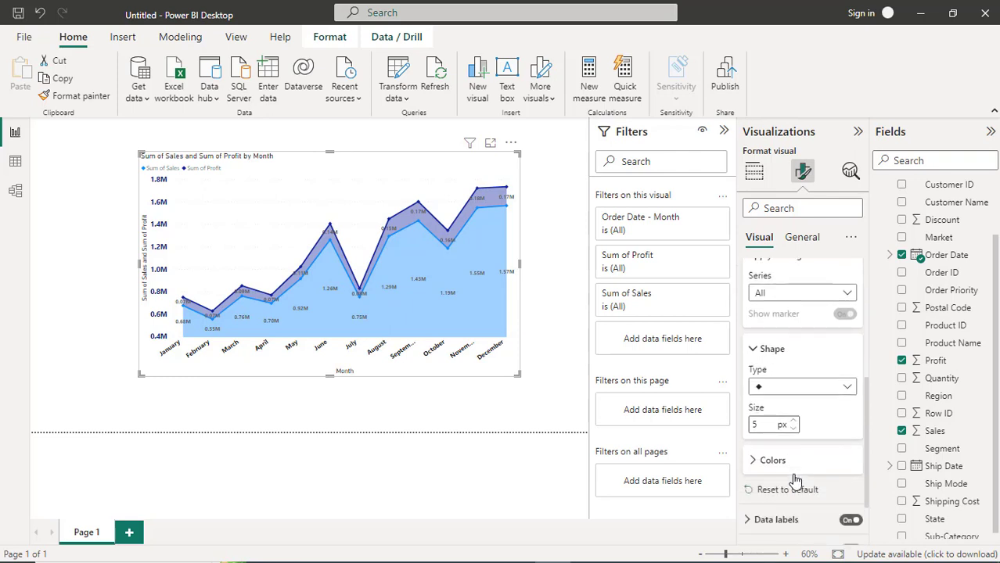
{"action": "left_click", "coordinate": [754, 462]}
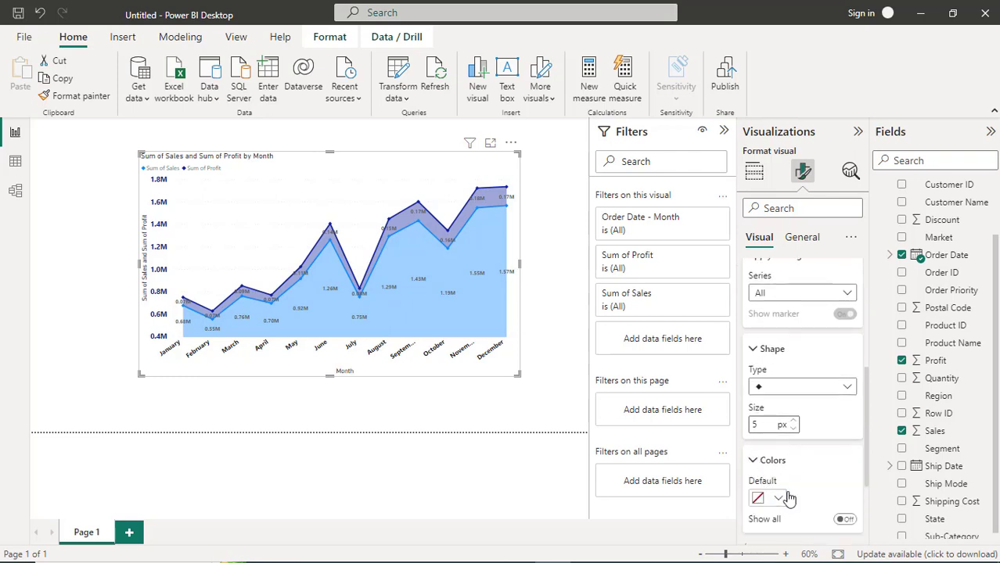
{"action": "scroll", "coordinate": [786, 495], "scroll_direction": "down", "scroll_amount": 2}
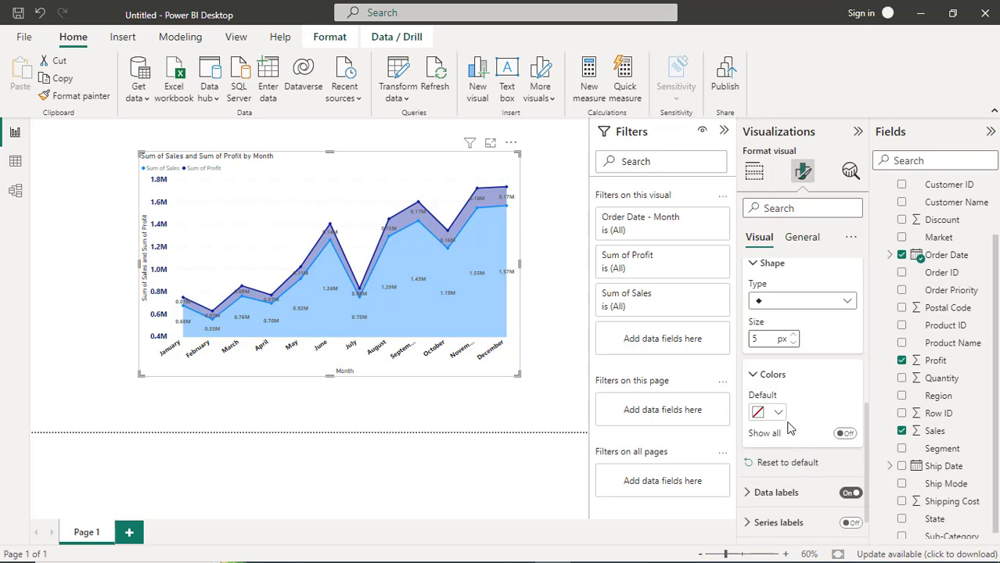
{"action": "left_click", "coordinate": [778, 415]}
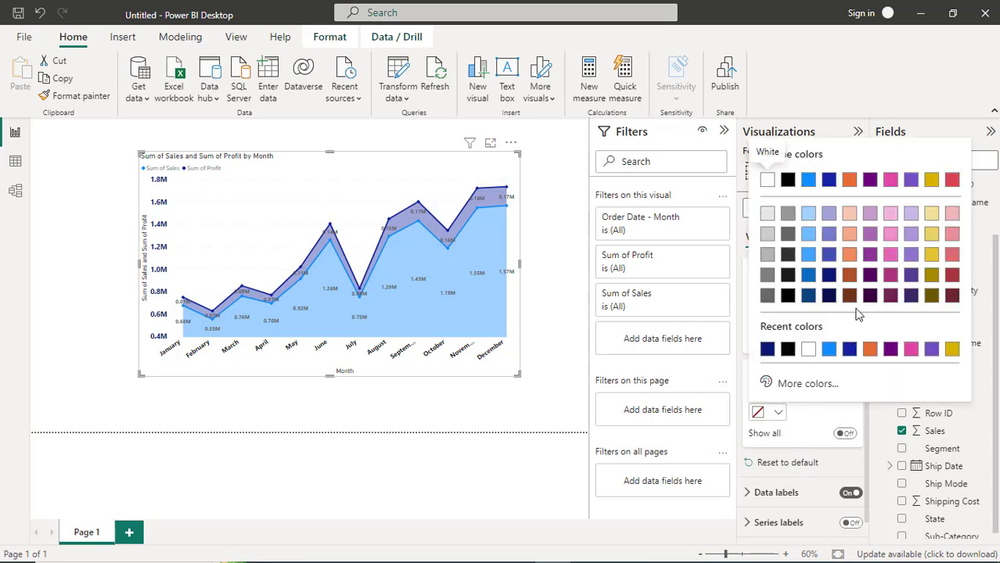
{"action": "left_click", "coordinate": [952, 181]}
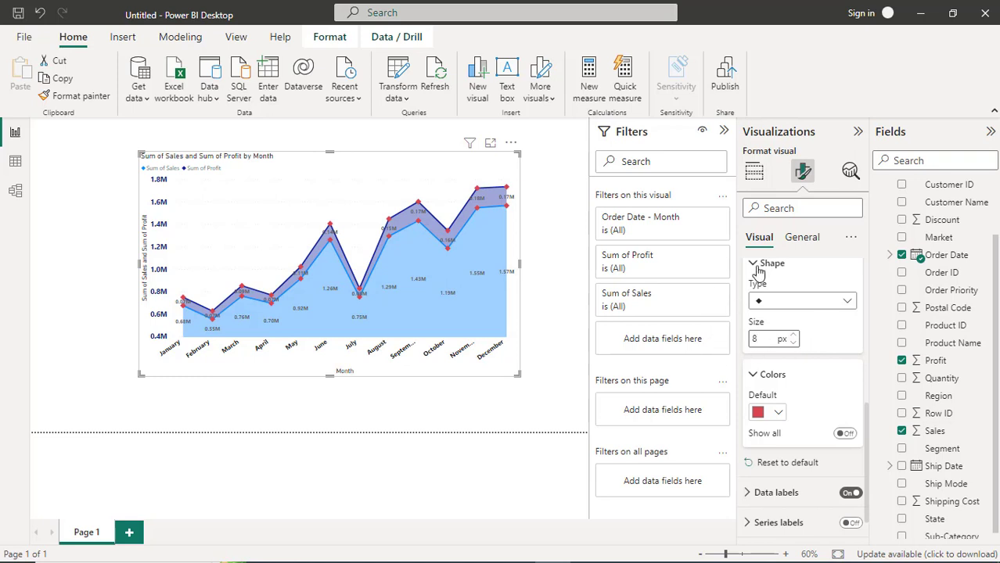
- Convert the stacked area chart to a line and stacked column chart, keeping the same fields
{"action": "left_click", "coordinate": [754, 171]}
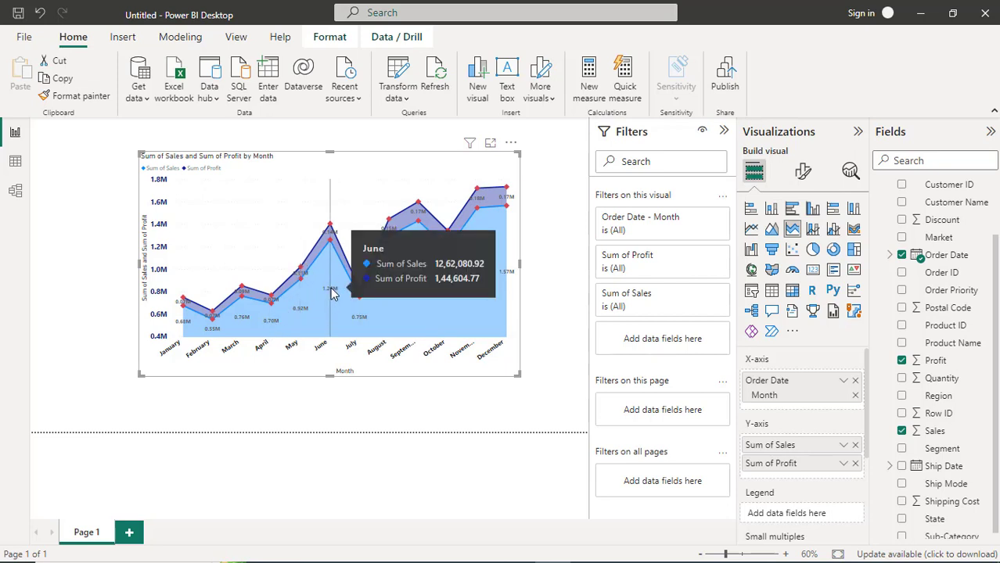
{"action": "mouse_move", "coordinate": [443, 300]}
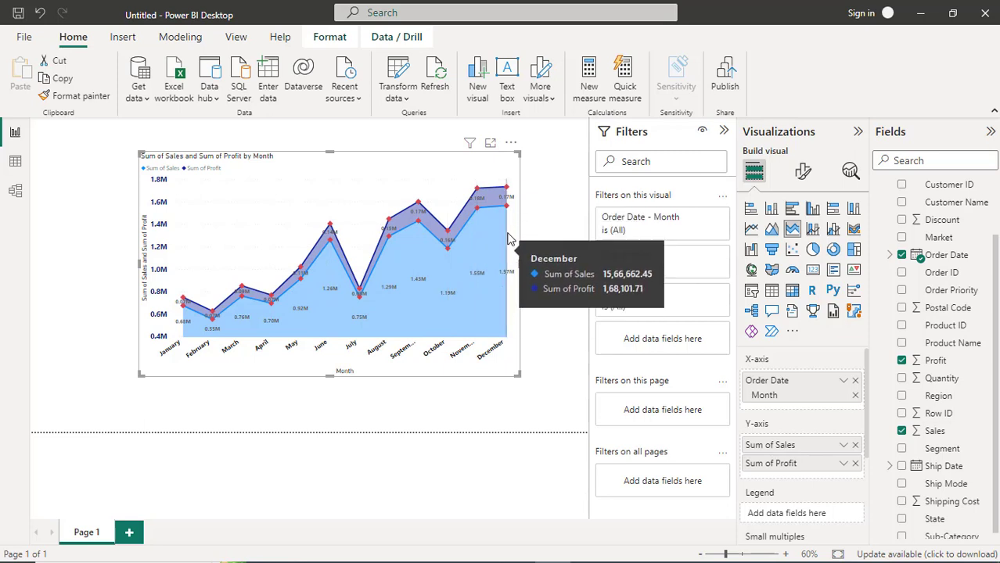
{"action": "left_click", "coordinate": [812, 229]}
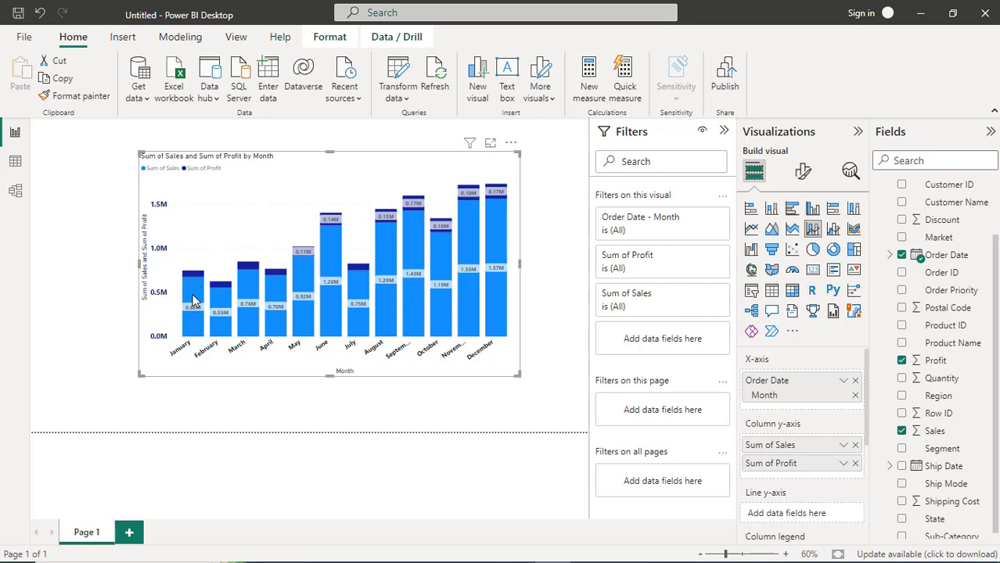
{"action": "mouse_move", "coordinate": [200, 276]}
{"action": "mouse_move", "coordinate": [350, 282]}
{"action": "mouse_move", "coordinate": [332, 226]}
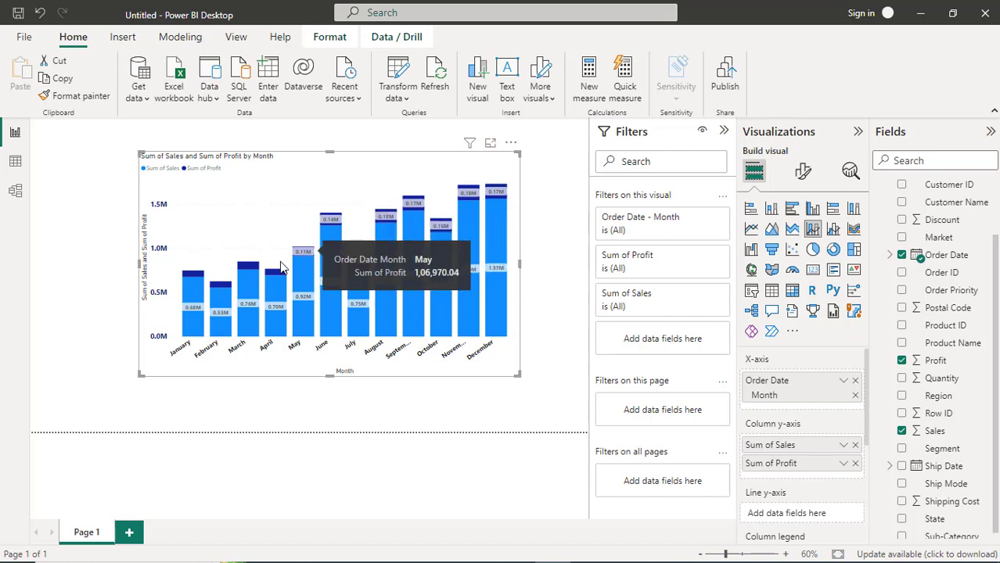
{"action": "mouse_move", "coordinate": [232, 274]}
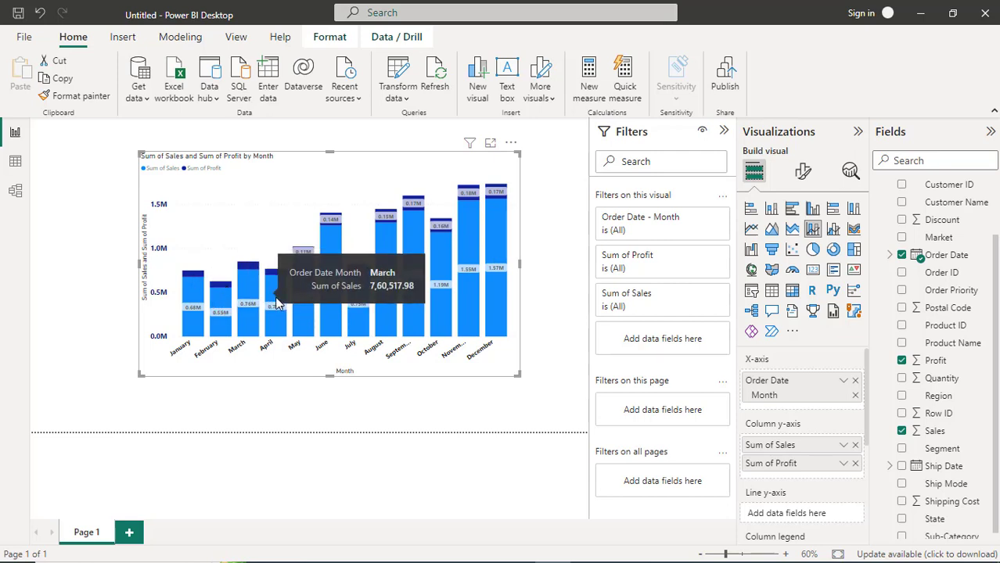
{"action": "mouse_move", "coordinate": [283, 276]}
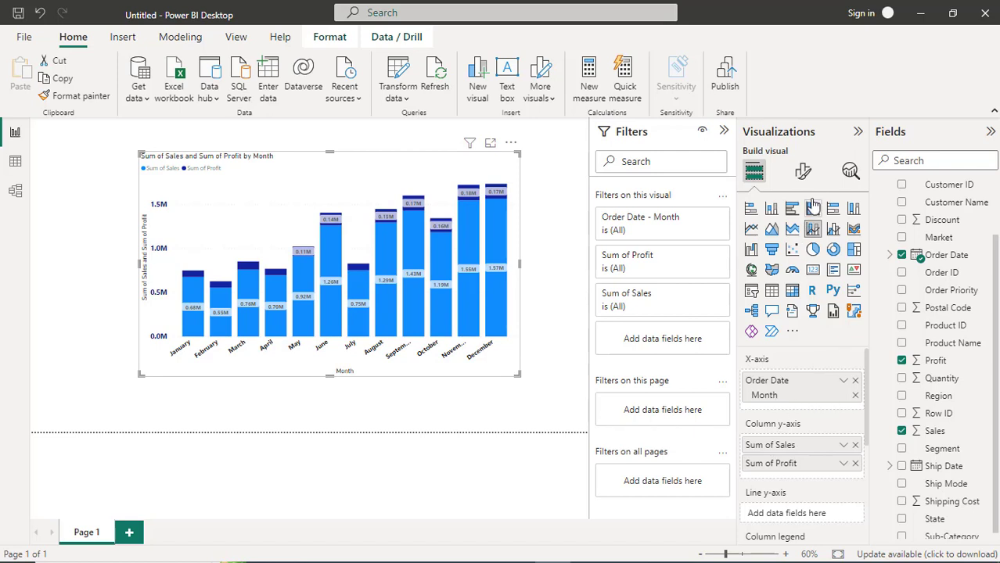
- Set the font size of the data label values to 8 for all series in the column chart
{"action": "left_click", "coordinate": [803, 171]}
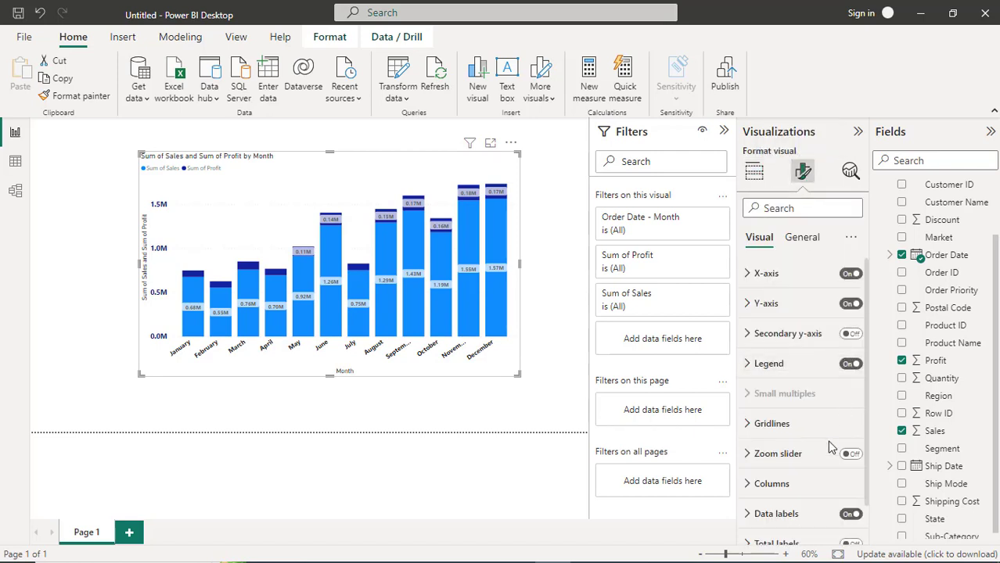
{"action": "scroll", "coordinate": [830, 445], "scroll_direction": "down", "scroll_amount": 1}
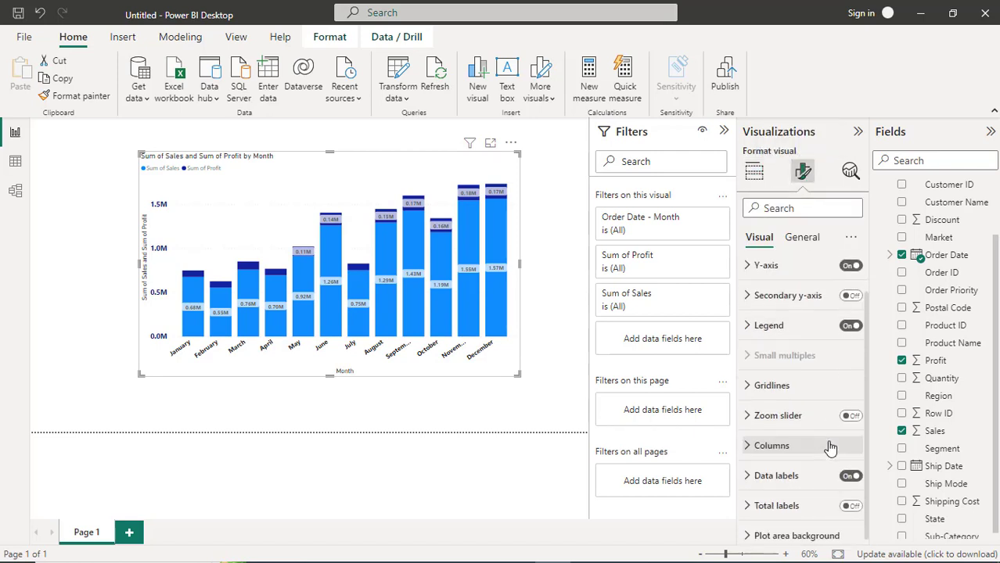
{"action": "left_click", "coordinate": [750, 472]}
{"action": "scroll", "coordinate": [777, 495], "scroll_direction": "down", "scroll_amount": 2}
{"action": "scroll", "coordinate": [785, 494], "scroll_direction": "down", "scroll_amount": 1}
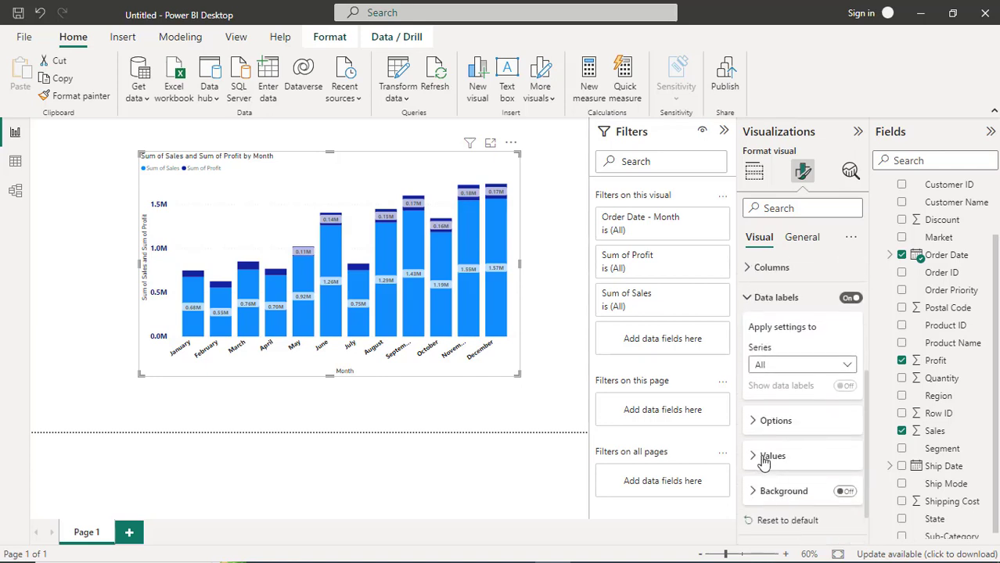
{"action": "left_click", "coordinate": [758, 460]}
{"action": "scroll", "coordinate": [834, 429], "scroll_direction": "down", "scroll_amount": 2}
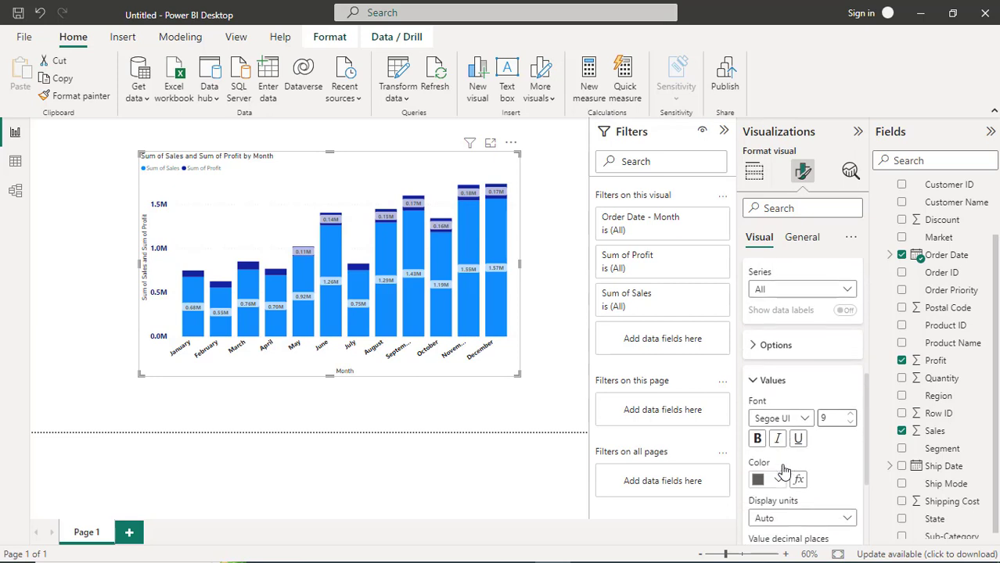
{"action": "left_click", "coordinate": [851, 413]}
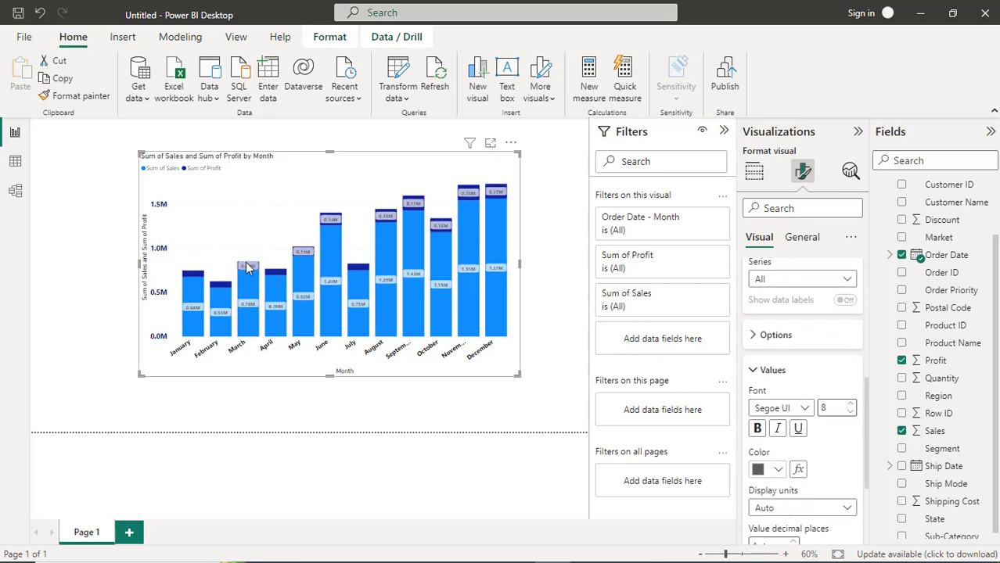
{"action": "left_click", "coordinate": [840, 410]}
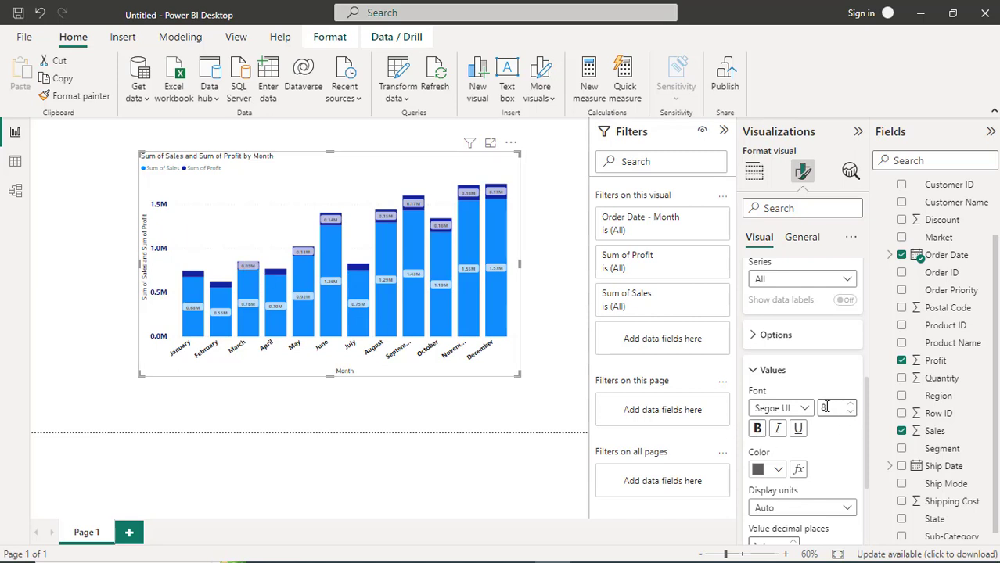
{"action": "left_click_drag", "start_coordinate": [824, 408], "coordinate": [820, 401]}
{"action": "left_click_drag", "start_coordinate": [837, 409], "coordinate": [820, 406]}
{"action": "type", "text": "8"}
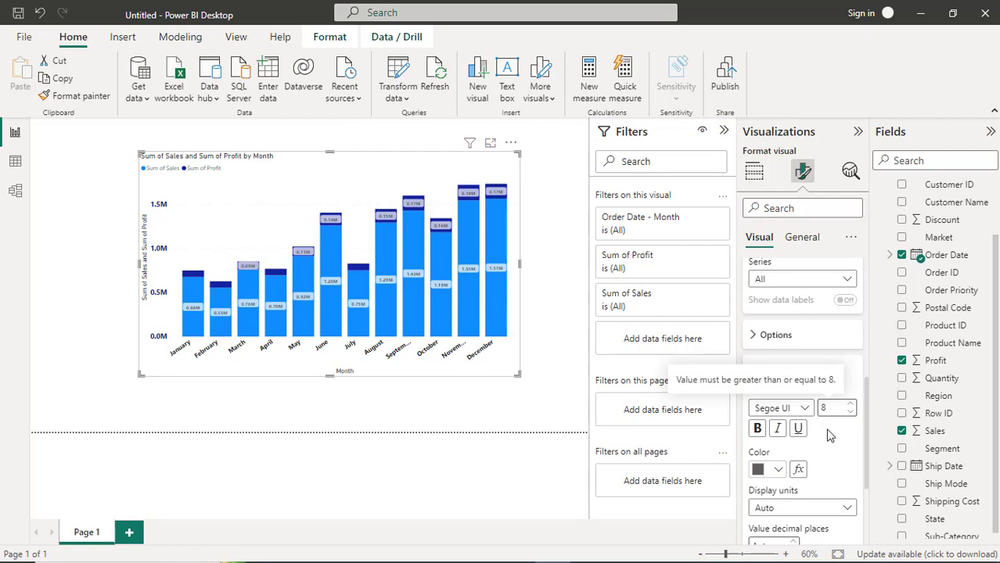
- Review the remaining data label settings and the chart's x-axis, column y-axis, line y-axis, column legend, small multiples and tooltips field wells
{"action": "scroll", "coordinate": [823, 434], "scroll_direction": "down", "scroll_amount": 2}
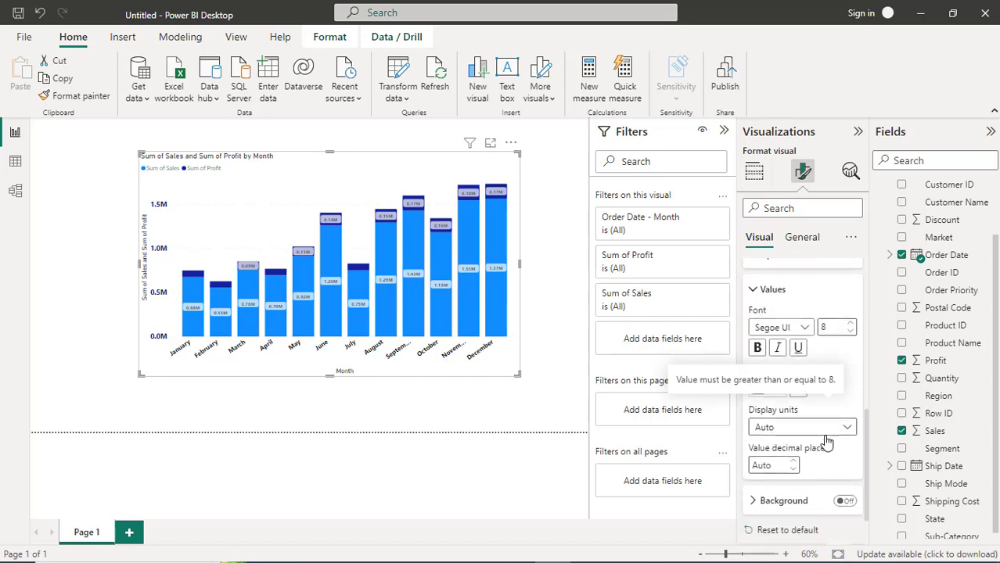
{"action": "scroll", "coordinate": [835, 428], "scroll_direction": "down", "scroll_amount": 1}
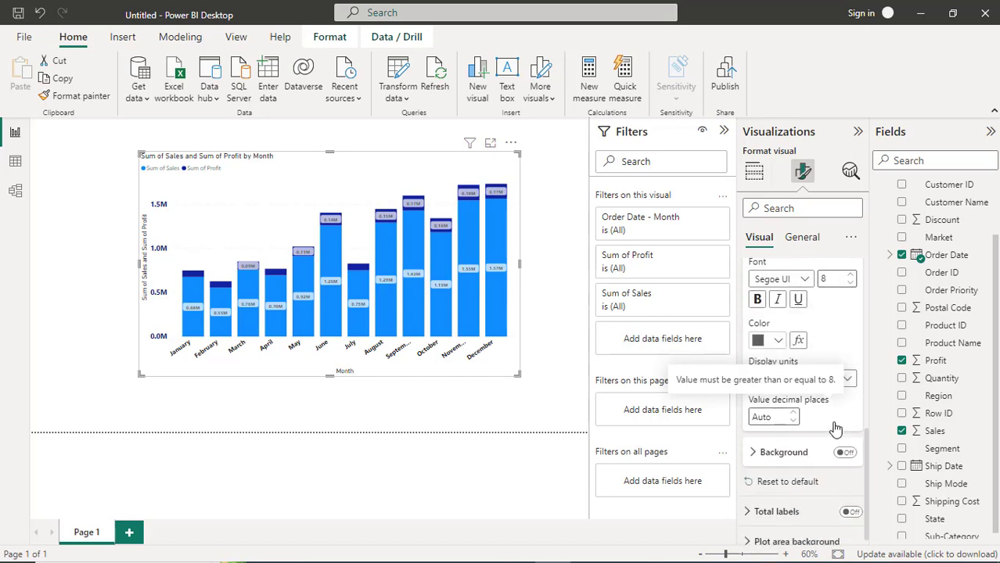
{"action": "scroll", "coordinate": [836, 428], "scroll_direction": "down", "scroll_amount": 1}
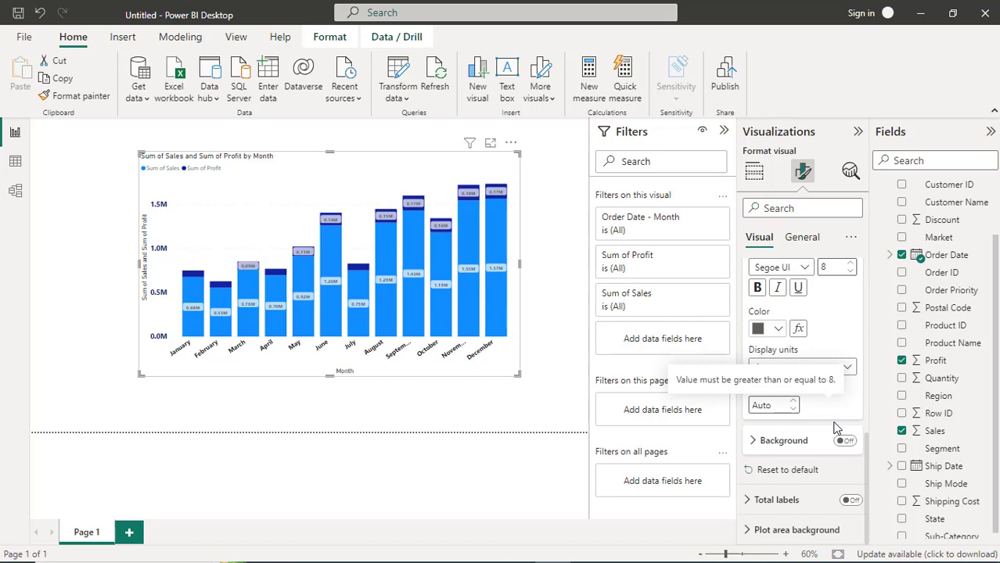
{"action": "scroll", "coordinate": [834, 423], "scroll_direction": "up", "scroll_amount": 5}
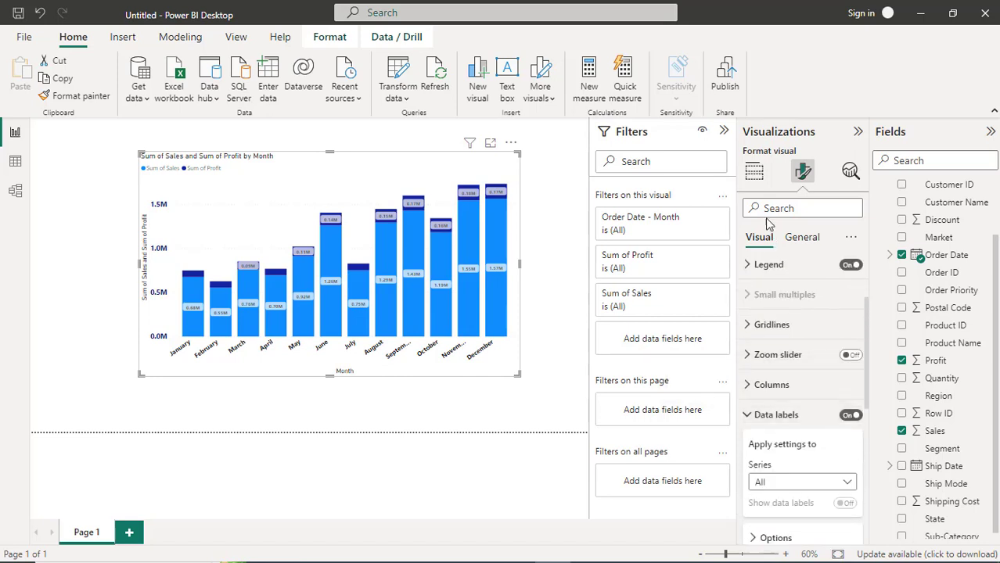
{"action": "left_click", "coordinate": [754, 177]}
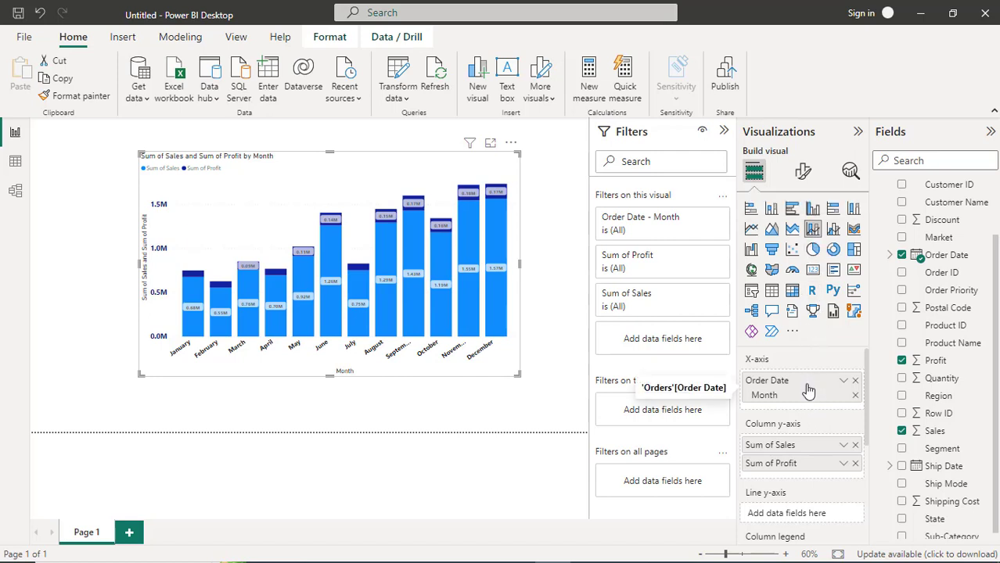
{"action": "scroll", "coordinate": [809, 391], "scroll_direction": "down", "scroll_amount": 2}
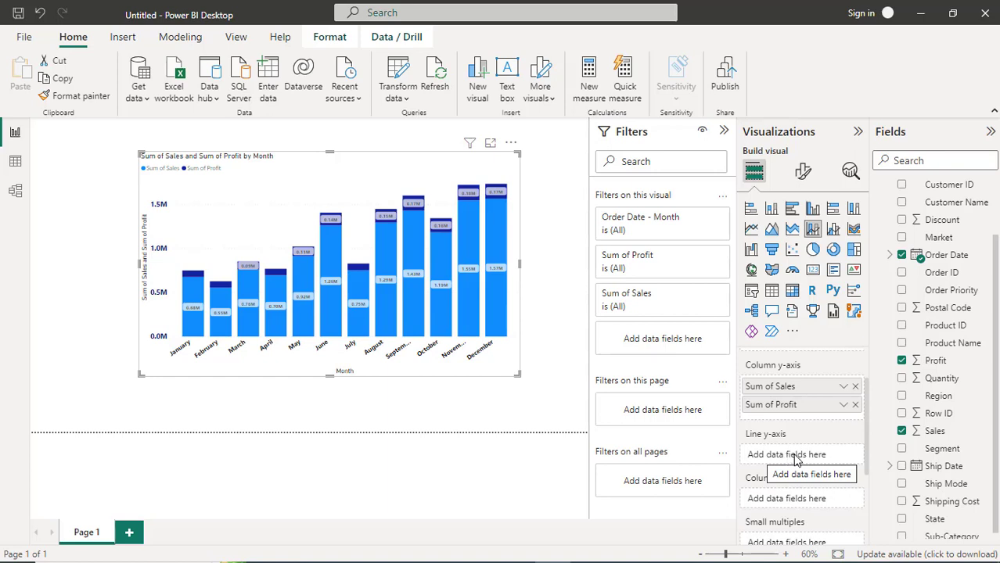
{"action": "scroll", "coordinate": [798, 458], "scroll_direction": "down", "scroll_amount": 1}
{"action": "scroll", "coordinate": [798, 457], "scroll_direction": "up", "scroll_amount": 2}
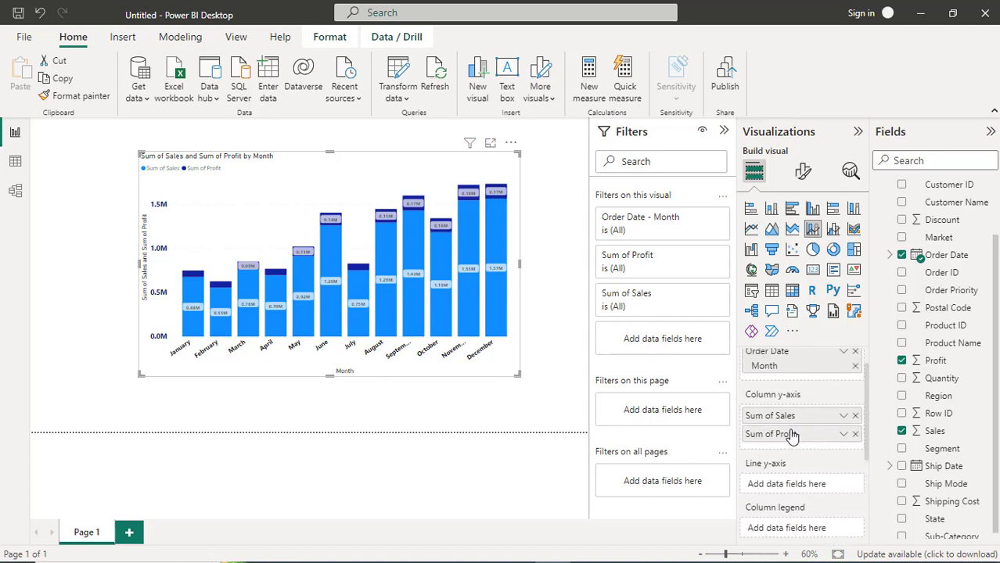
{"action": "scroll", "coordinate": [792, 438], "scroll_direction": "down", "scroll_amount": 1}
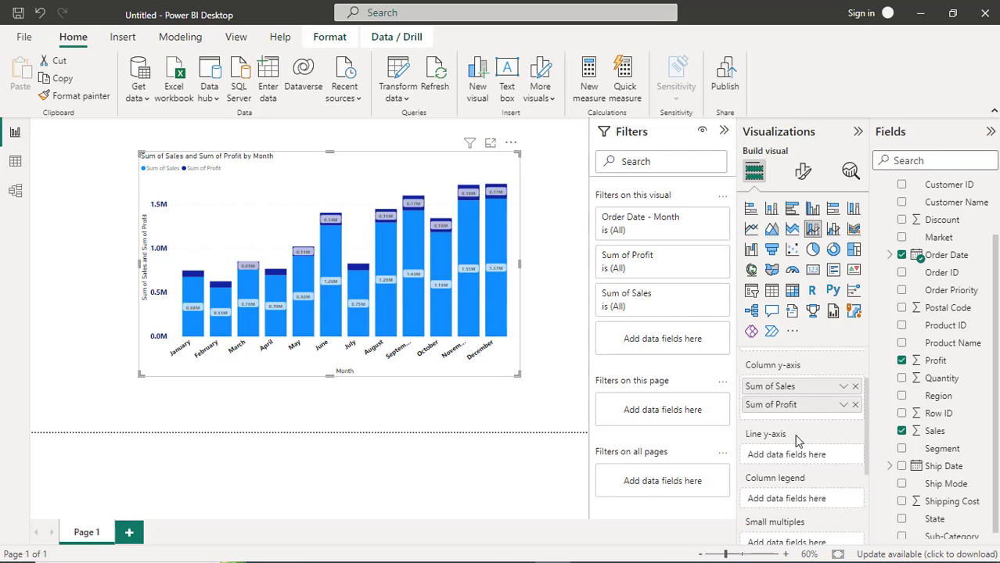
{"action": "scroll", "coordinate": [796, 441], "scroll_direction": "up", "scroll_amount": 1}
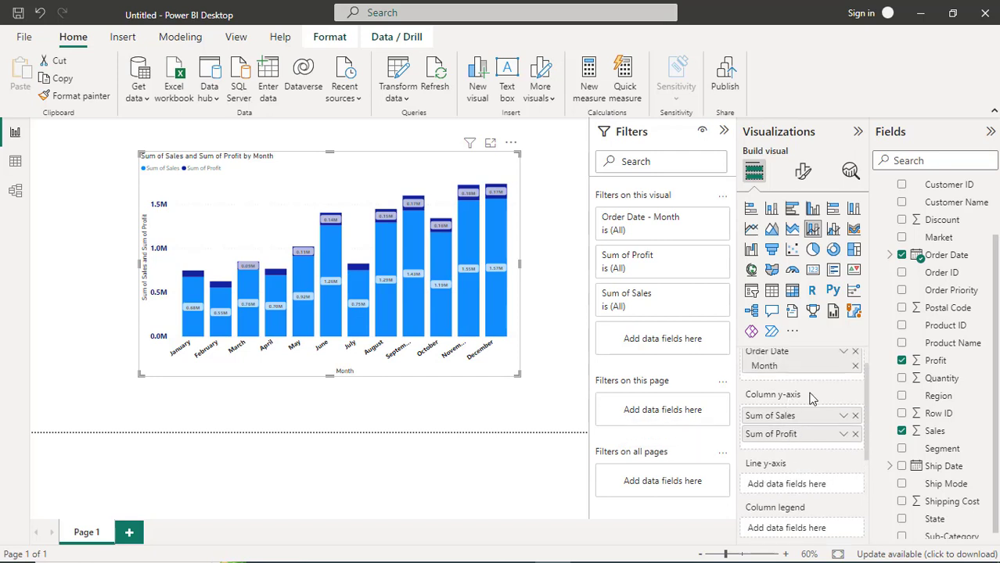
{"action": "scroll", "coordinate": [811, 399], "scroll_direction": "up", "scroll_amount": 1}
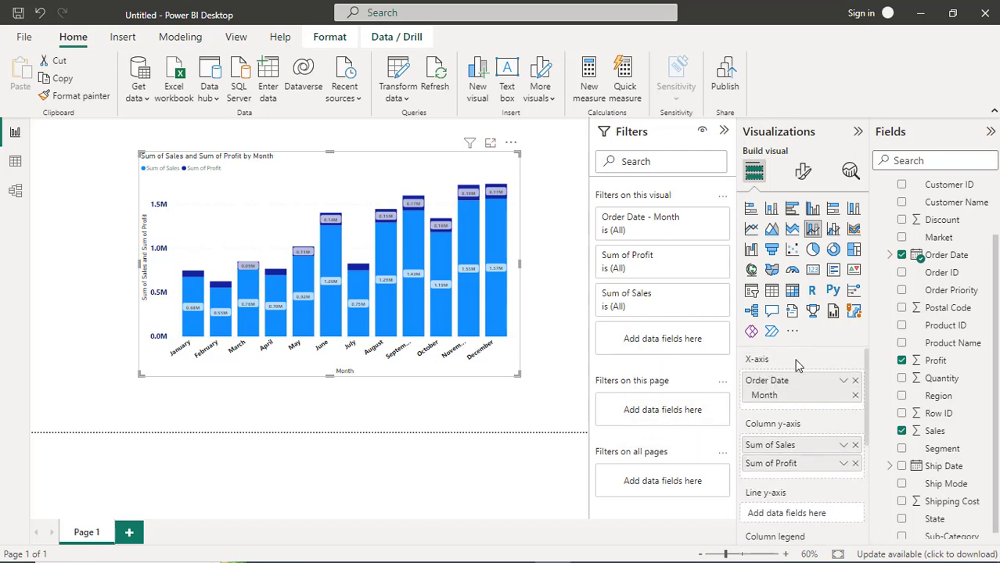
{"action": "scroll", "coordinate": [804, 411], "scroll_direction": "down", "scroll_amount": 3}
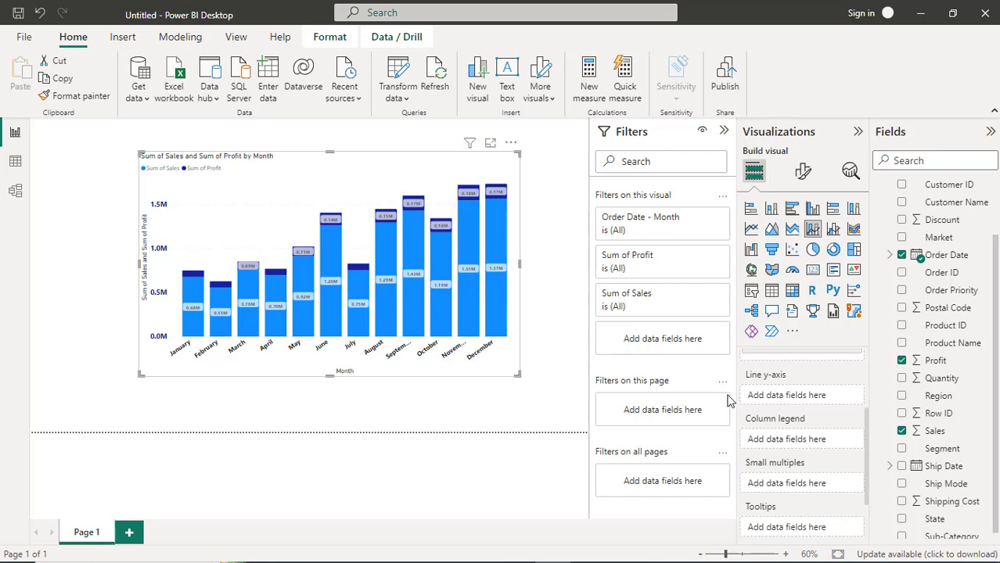
- Make the chart's legend text bold and set its font size to 12
{"action": "left_click", "coordinate": [803, 173]}
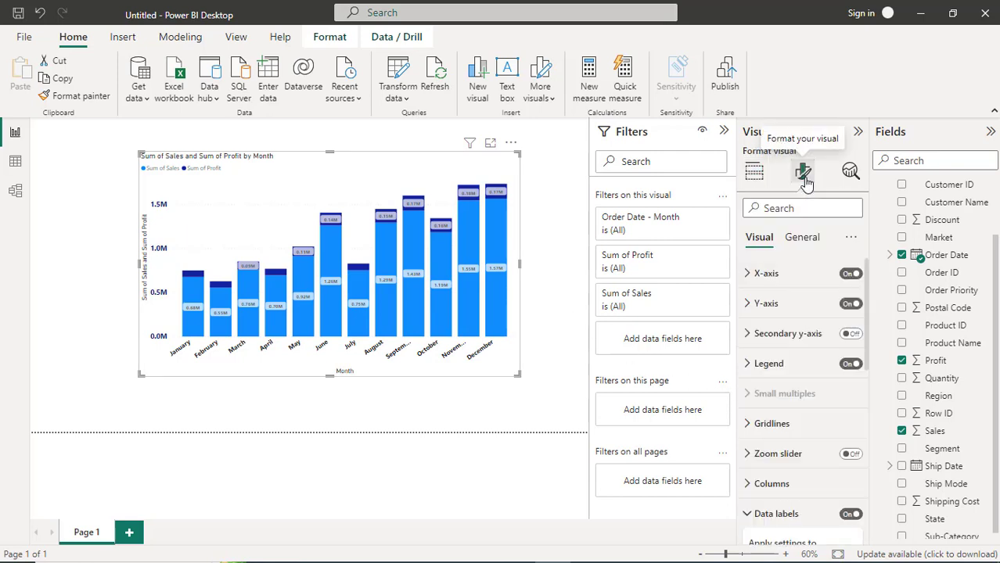
{"action": "left_click", "coordinate": [749, 365]}
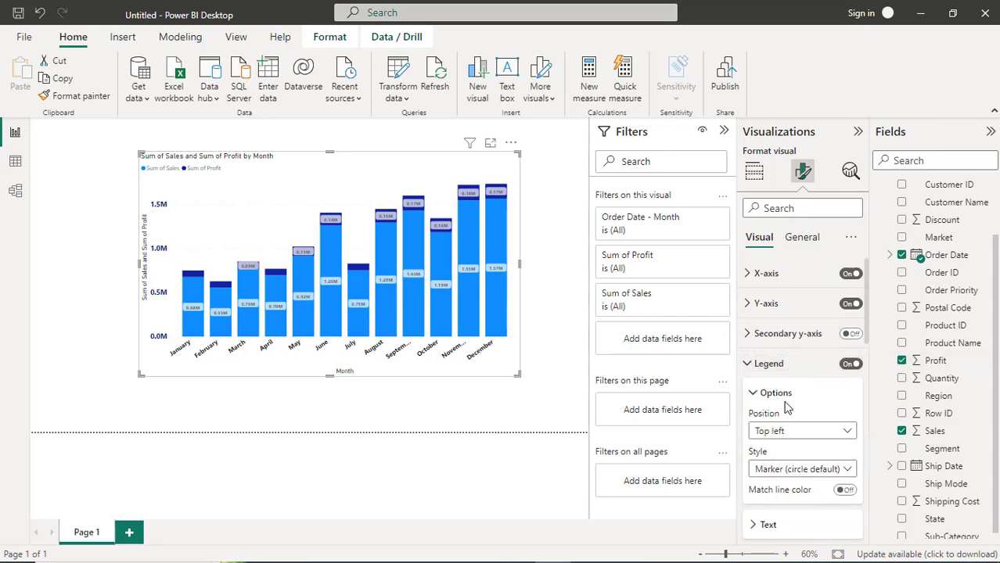
{"action": "scroll", "coordinate": [763, 395], "scroll_direction": "down", "scroll_amount": 1}
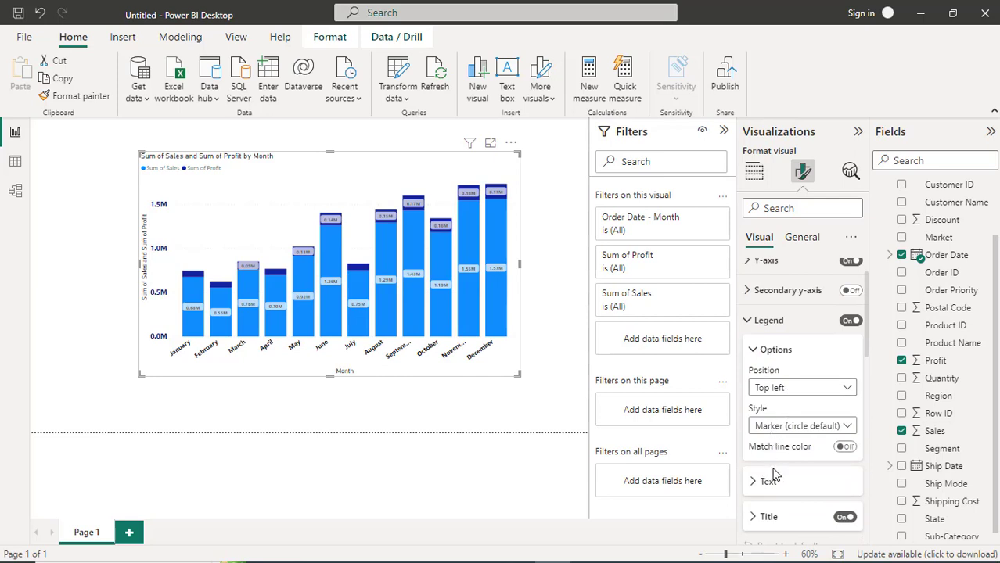
{"action": "scroll", "coordinate": [784, 484], "scroll_direction": "down", "scroll_amount": 1}
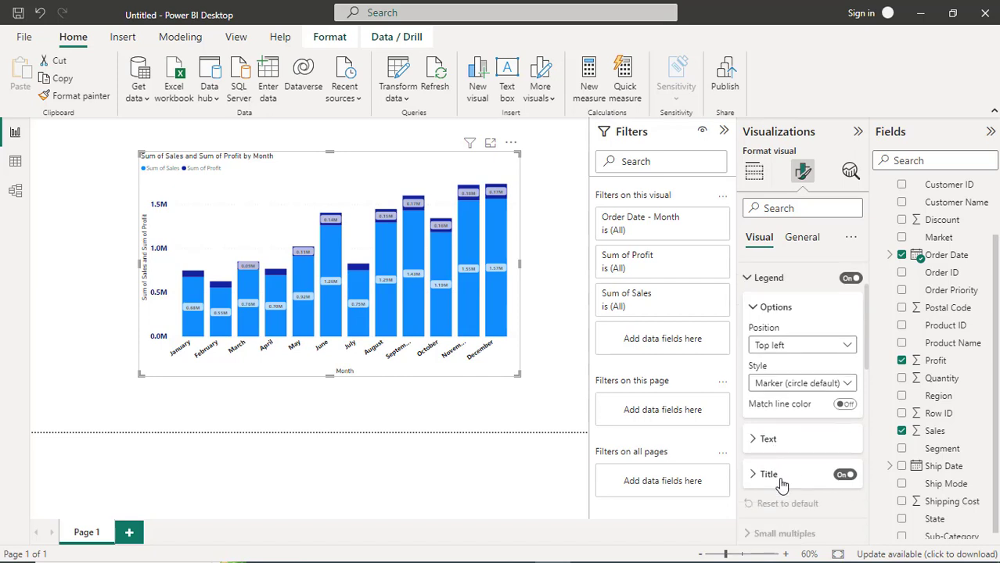
{"action": "left_click", "coordinate": [756, 445]}
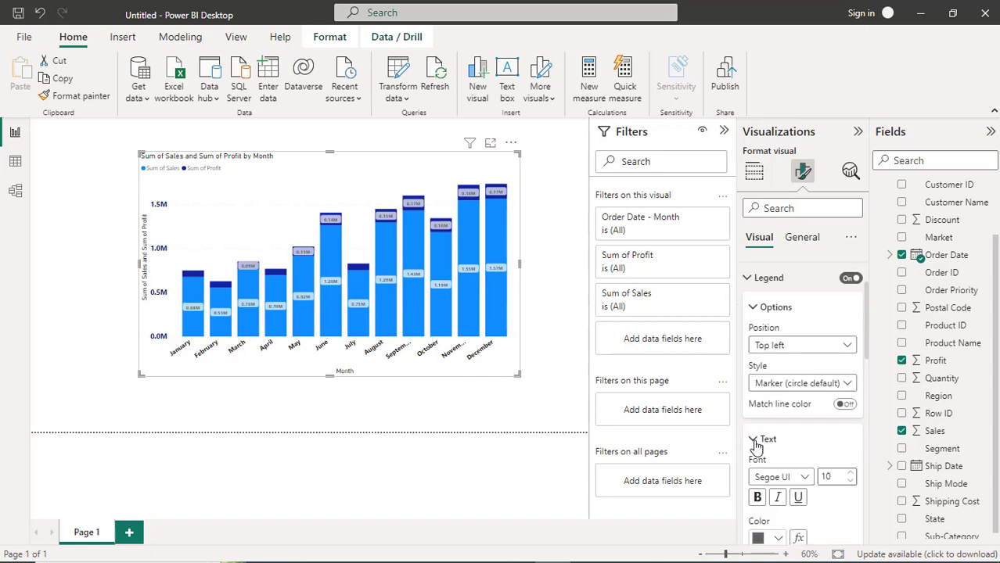
{"action": "left_click", "coordinate": [756, 498]}
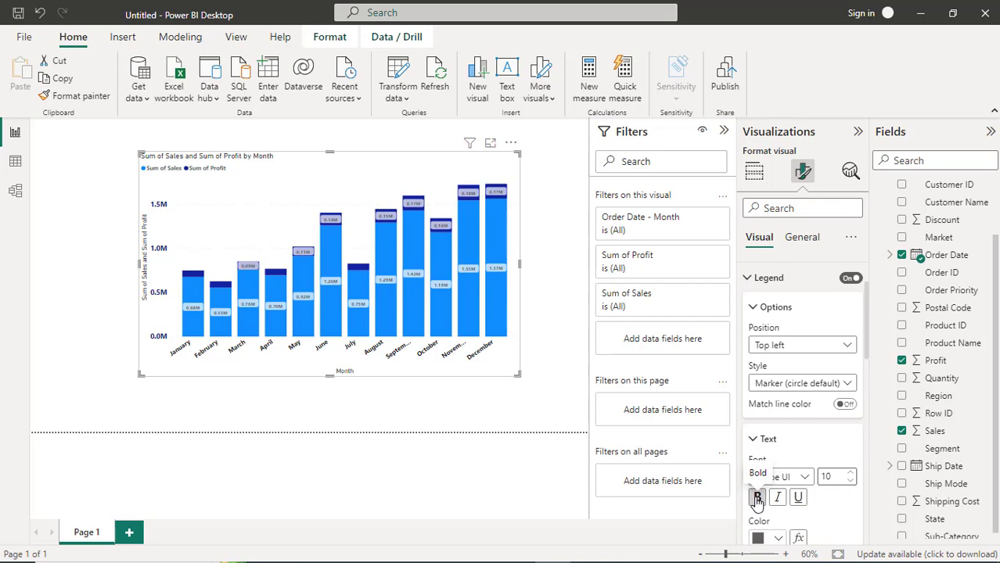
{"action": "left_click", "coordinate": [852, 475]}
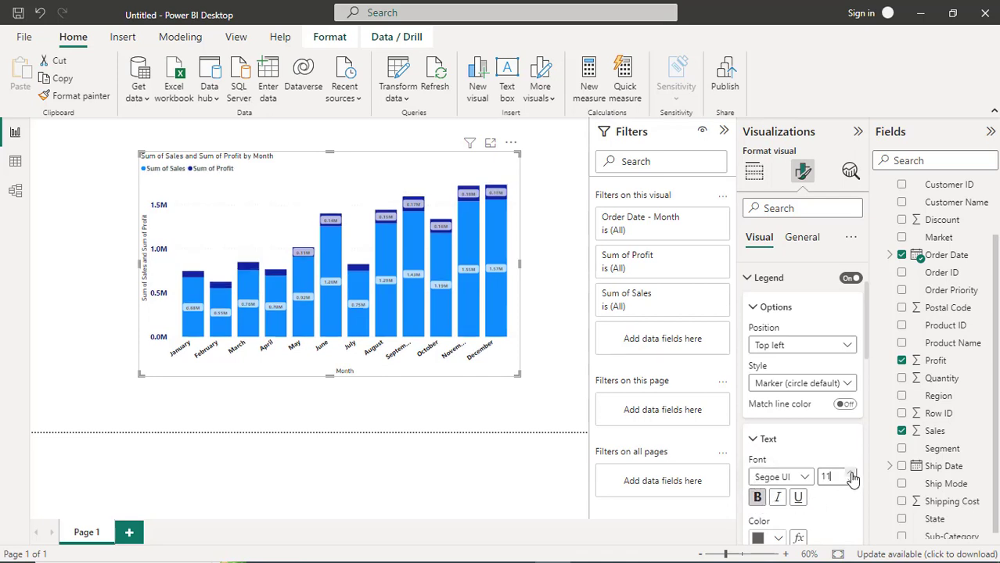
{"action": "left_click", "coordinate": [851, 474]}
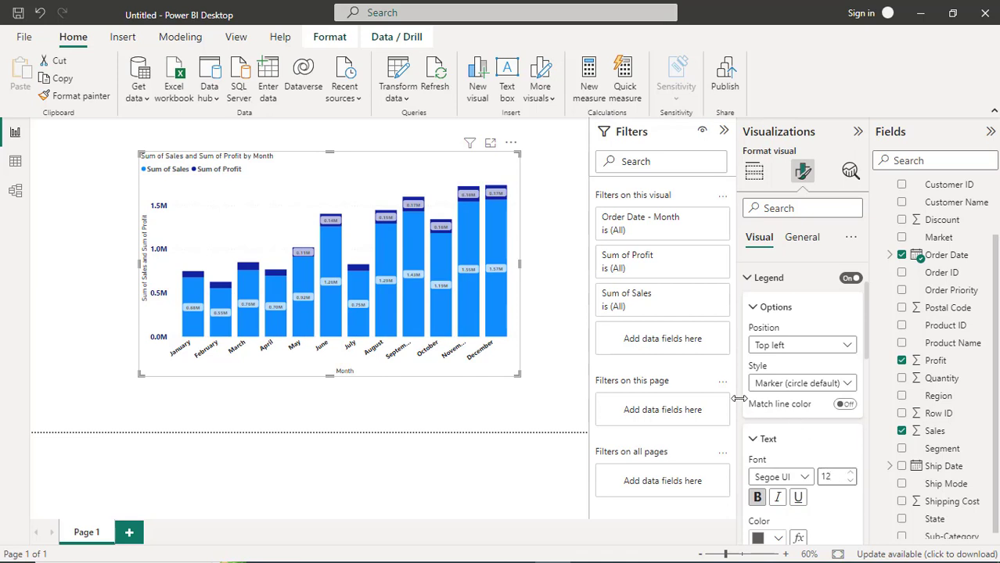
- Set the legend position to Center right
{"action": "left_click", "coordinate": [851, 354]}
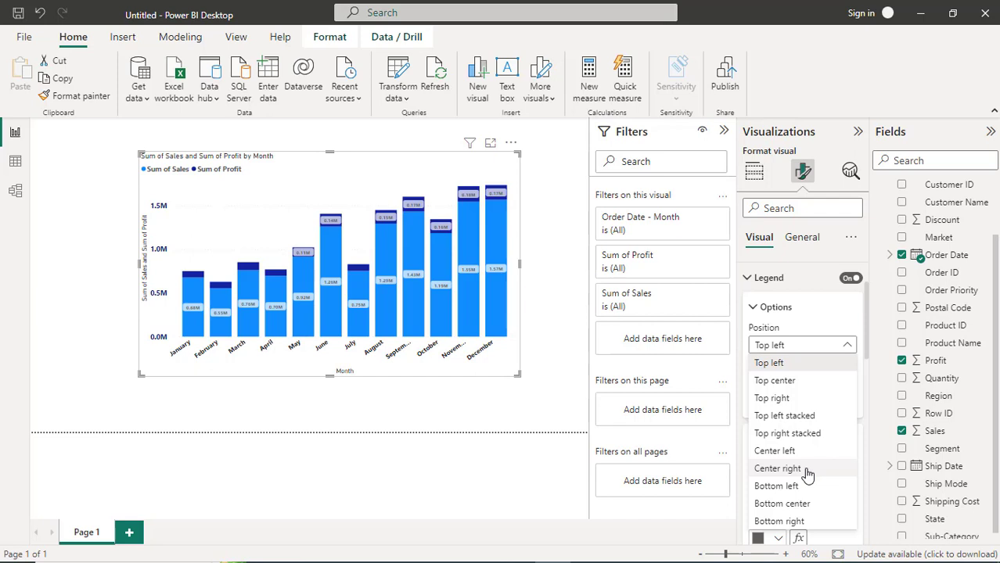
{"action": "key", "text": "Return"}
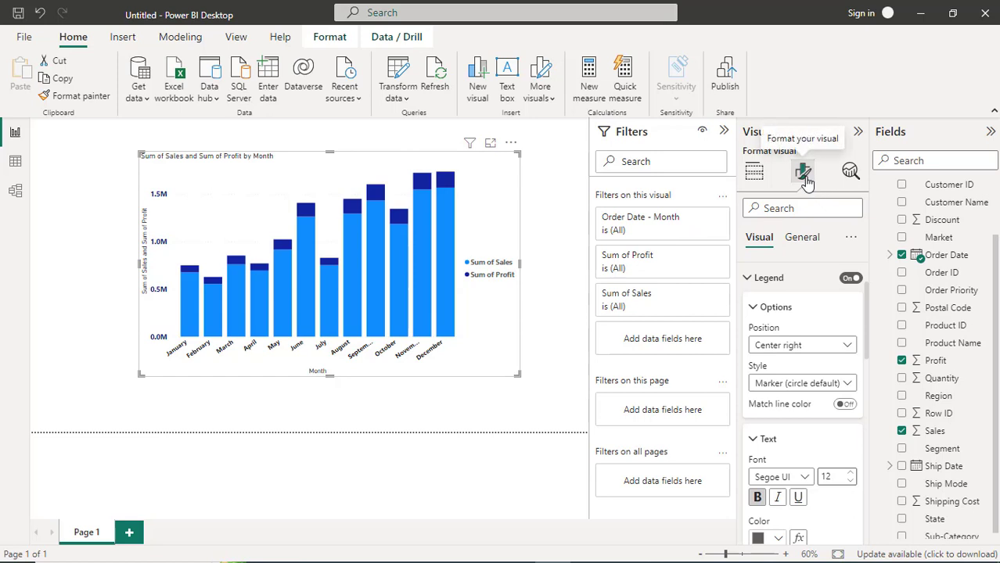
{"action": "left_click", "coordinate": [750, 280]}
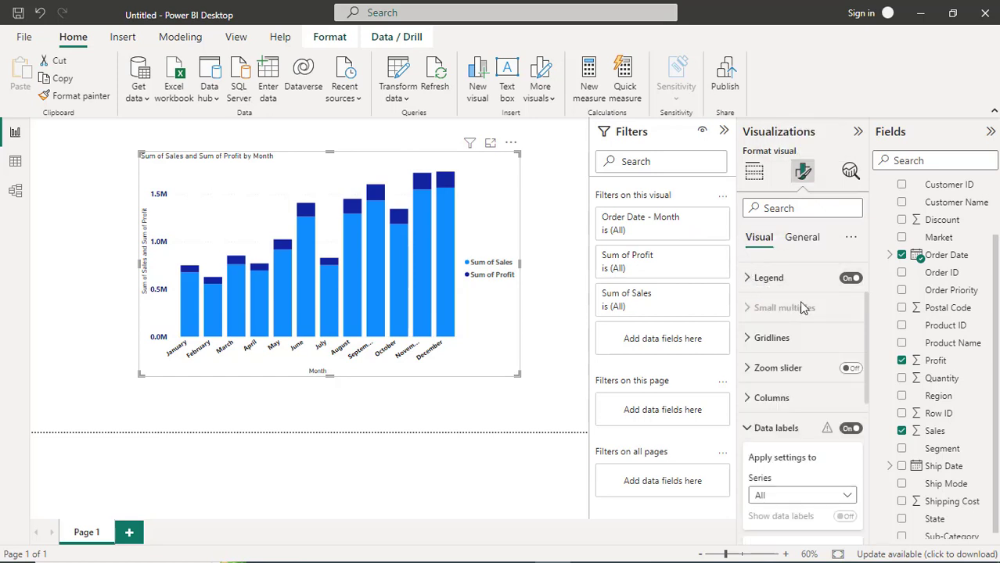
- Make the x-axis title bold and set its font size to 16
{"action": "scroll", "coordinate": [799, 301], "scroll_direction": "up", "scroll_amount": 2}
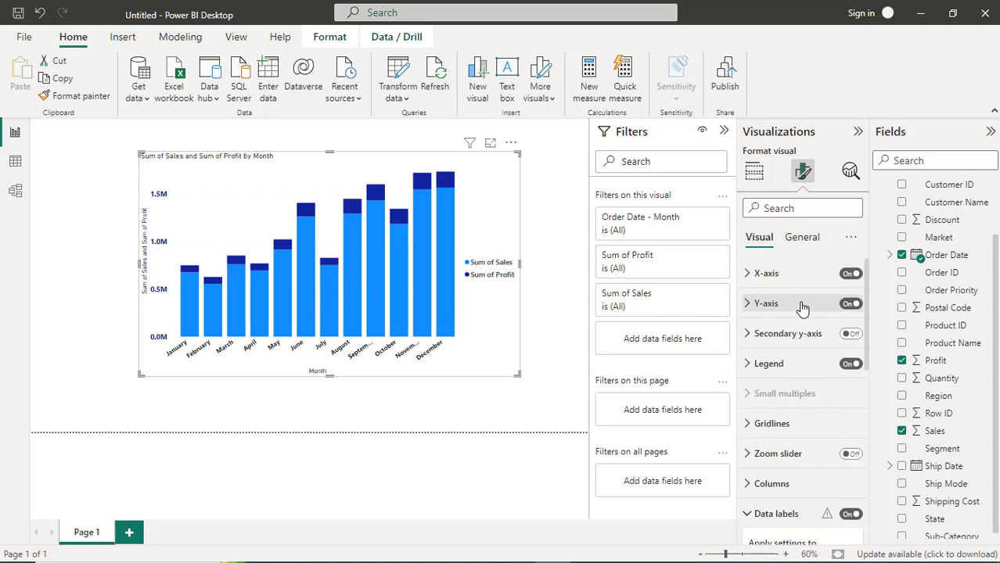
{"action": "left_click", "coordinate": [750, 275]}
{"action": "scroll", "coordinate": [826, 408], "scroll_direction": "down", "scroll_amount": 3}
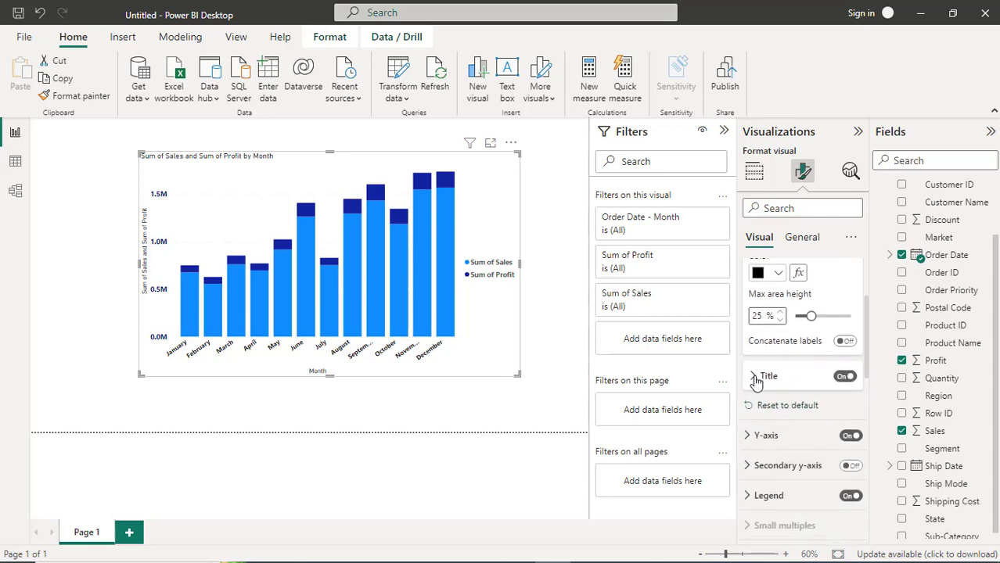
{"action": "left_click", "coordinate": [754, 377]}
{"action": "scroll", "coordinate": [802, 415], "scroll_direction": "down", "scroll_amount": 1}
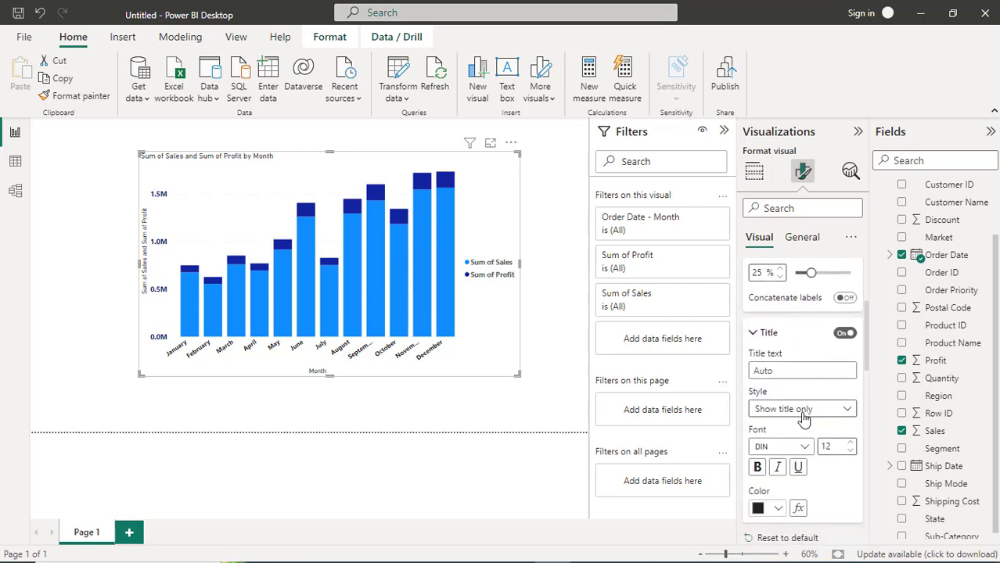
{"action": "left_click", "coordinate": [799, 372]}
{"action": "left_click", "coordinate": [763, 467]}
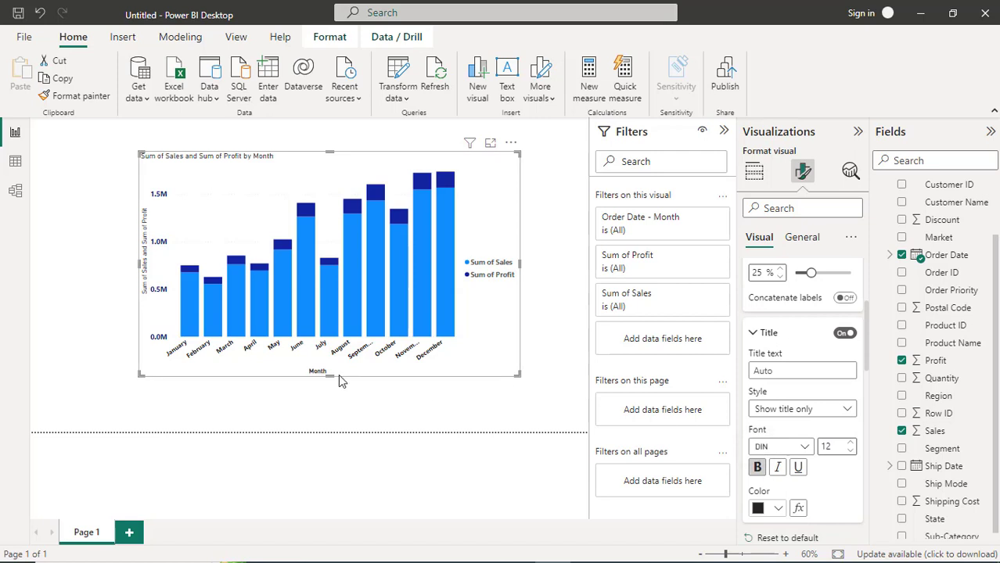
{"action": "left_click", "coordinate": [852, 442]}
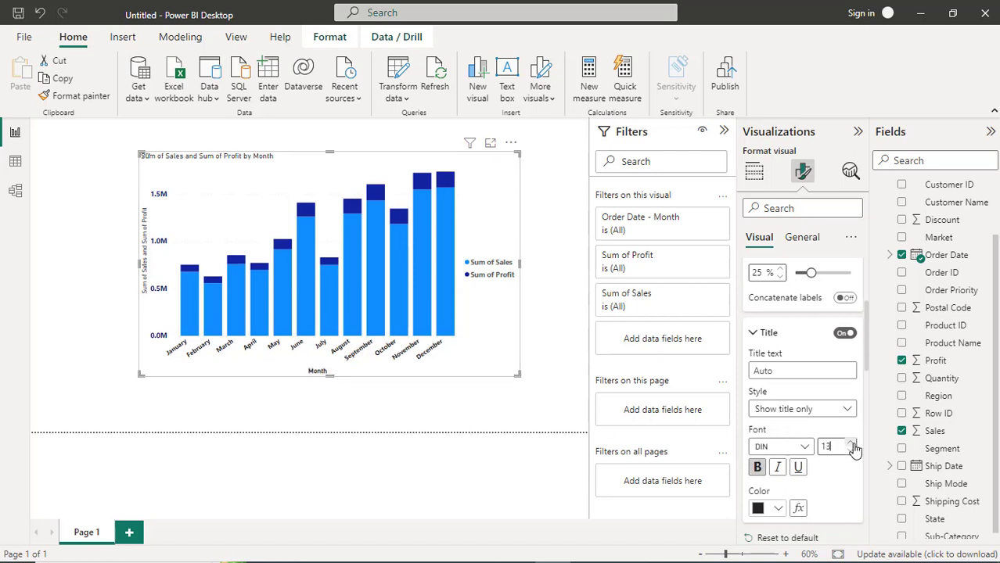
{"action": "left_click", "coordinate": [852, 443]}
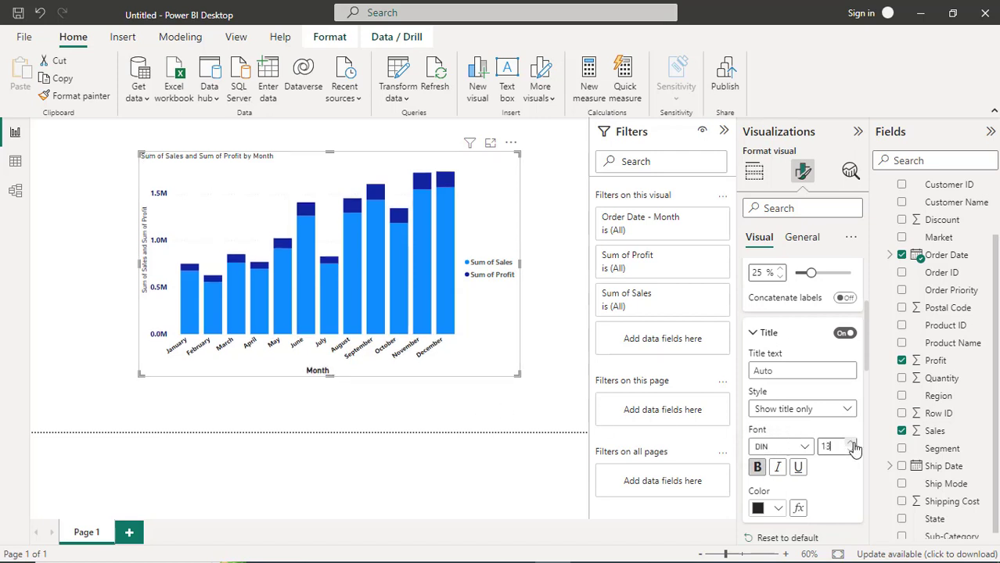
- Change the x-axis title color to the red theme color
{"action": "left_click", "coordinate": [781, 509]}
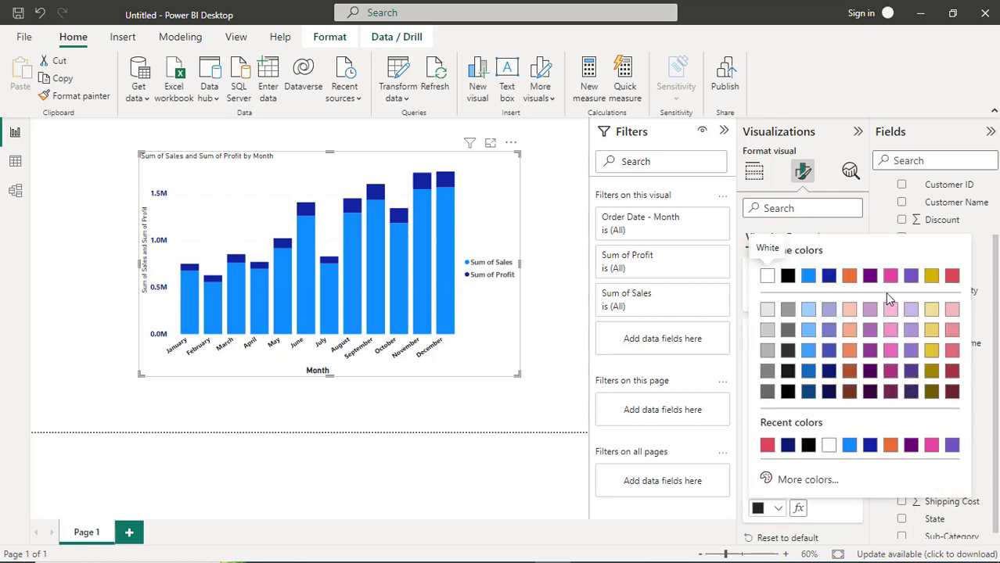
{"action": "left_click", "coordinate": [951, 278]}
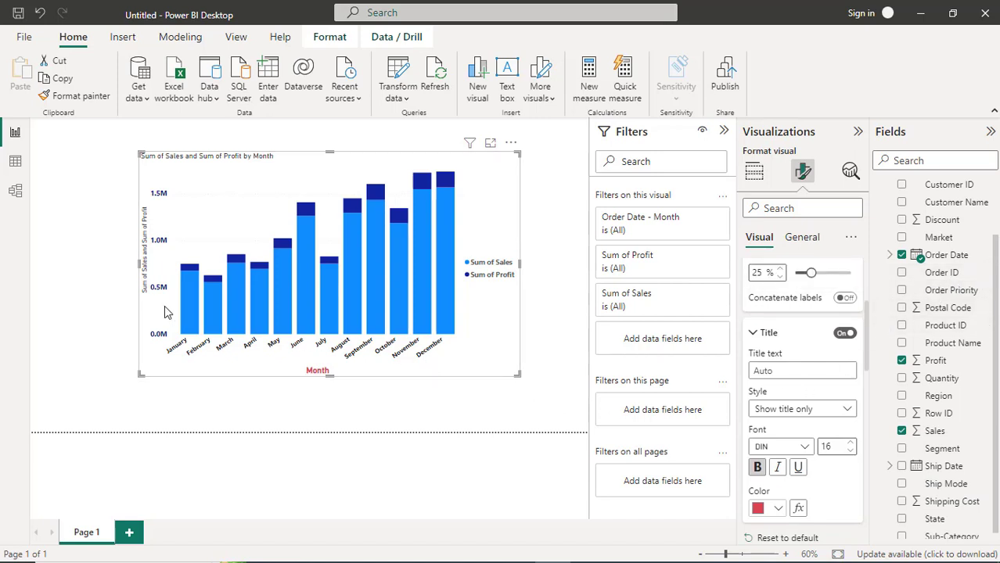
{"action": "left_click", "coordinate": [755, 335]}
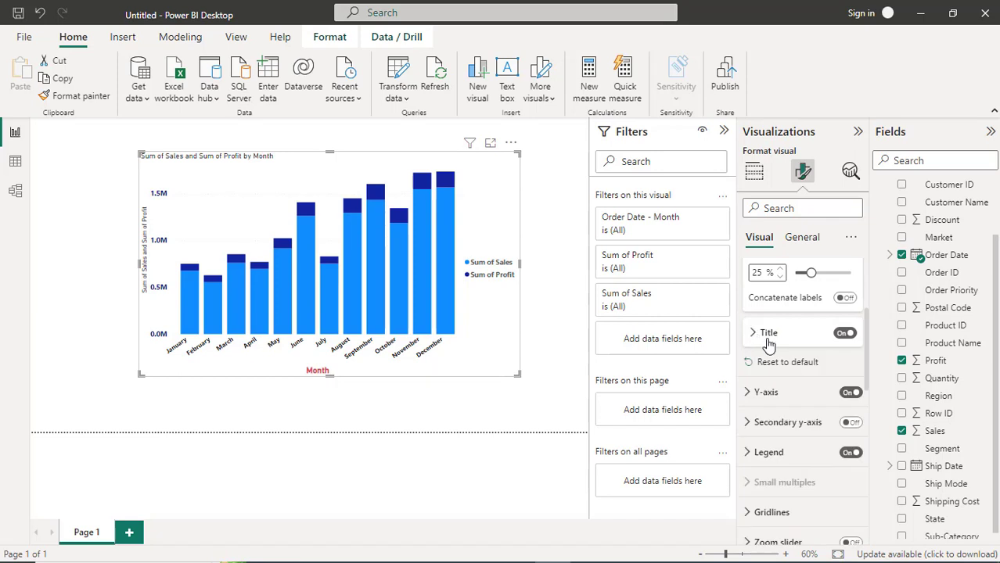
- Make the y-axis title bold and set its font size to 15
{"action": "left_click", "coordinate": [749, 393]}
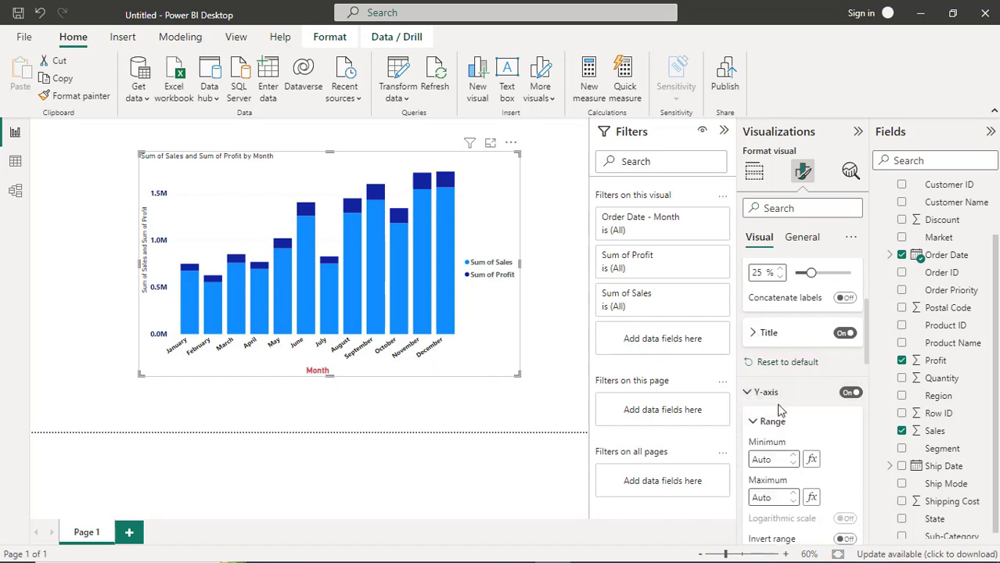
{"action": "scroll", "coordinate": [767, 407], "scroll_direction": "down", "scroll_amount": 2}
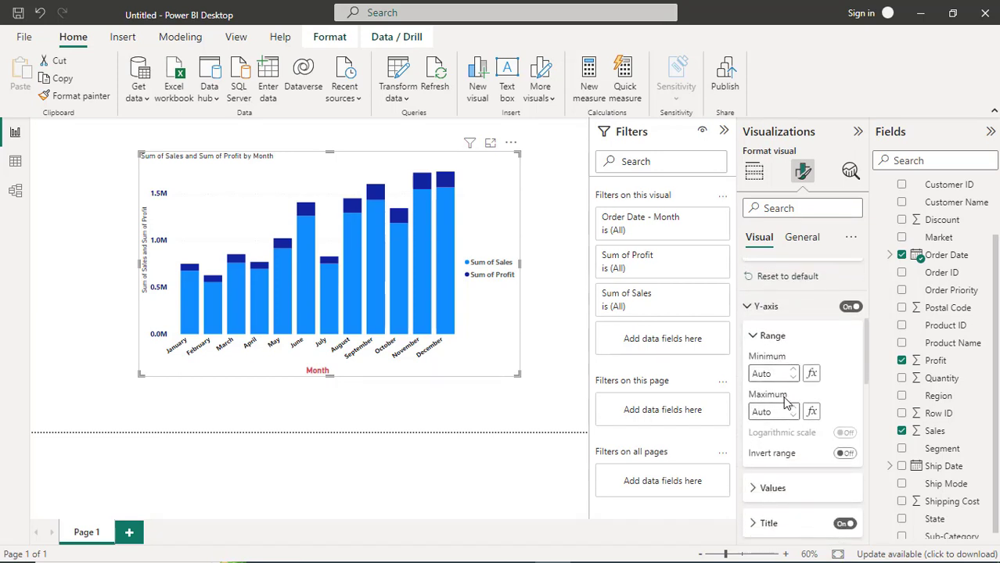
{"action": "scroll", "coordinate": [786, 401], "scroll_direction": "down", "scroll_amount": 2}
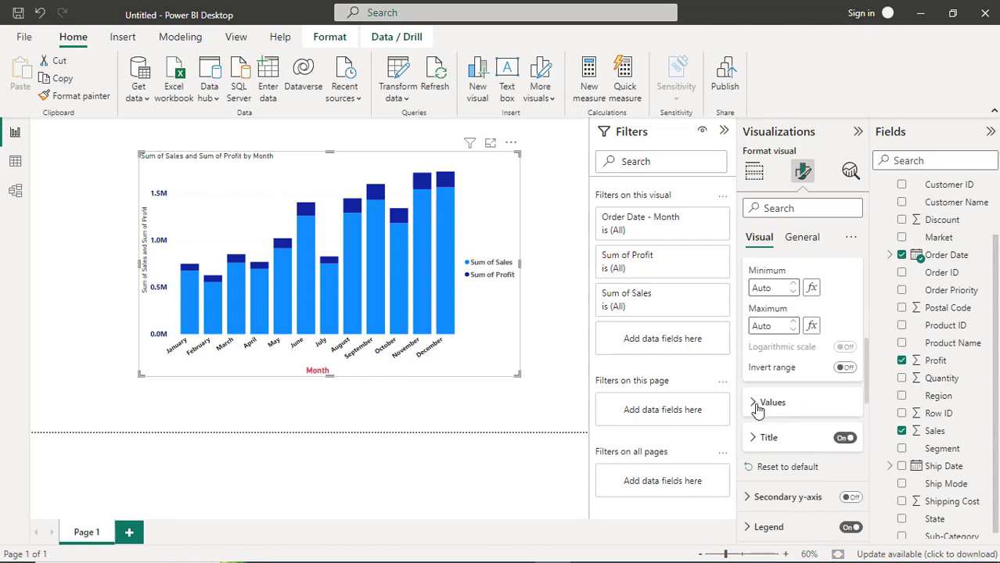
{"action": "left_click", "coordinate": [753, 403]}
{"action": "left_click", "coordinate": [754, 405]}
{"action": "left_click", "coordinate": [757, 443]}
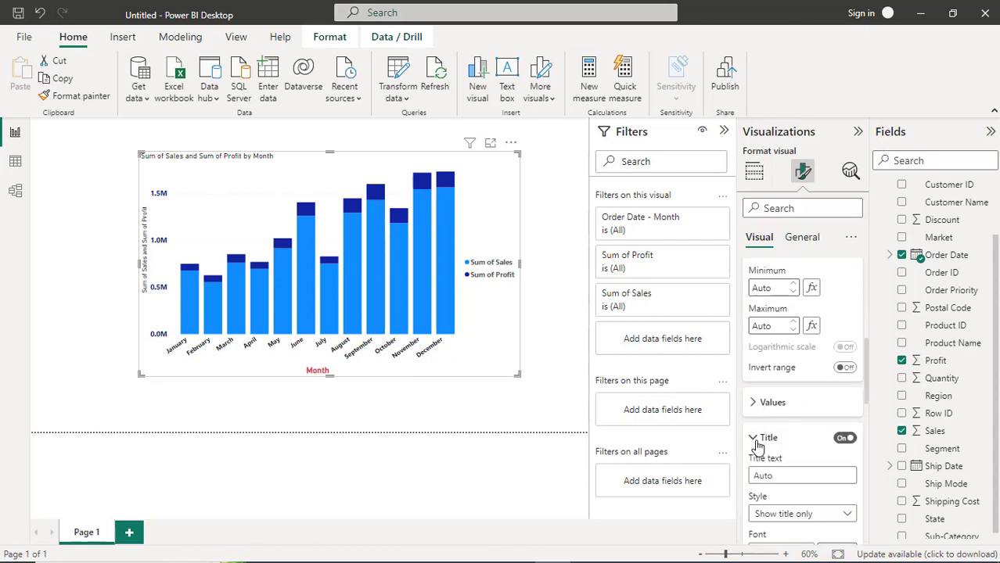
{"action": "scroll", "coordinate": [771, 442], "scroll_direction": "down", "scroll_amount": 4}
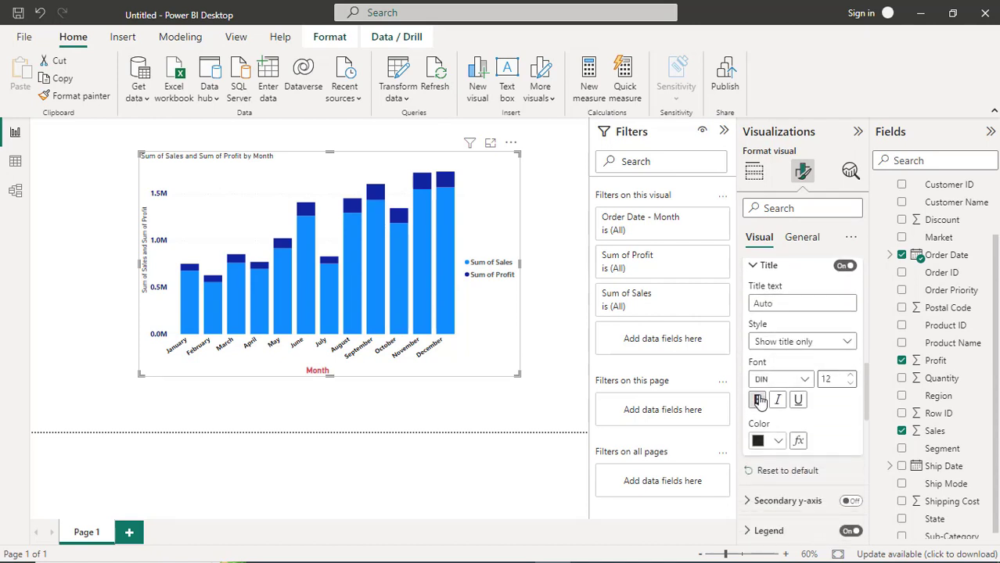
{"action": "left_click", "coordinate": [757, 400]}
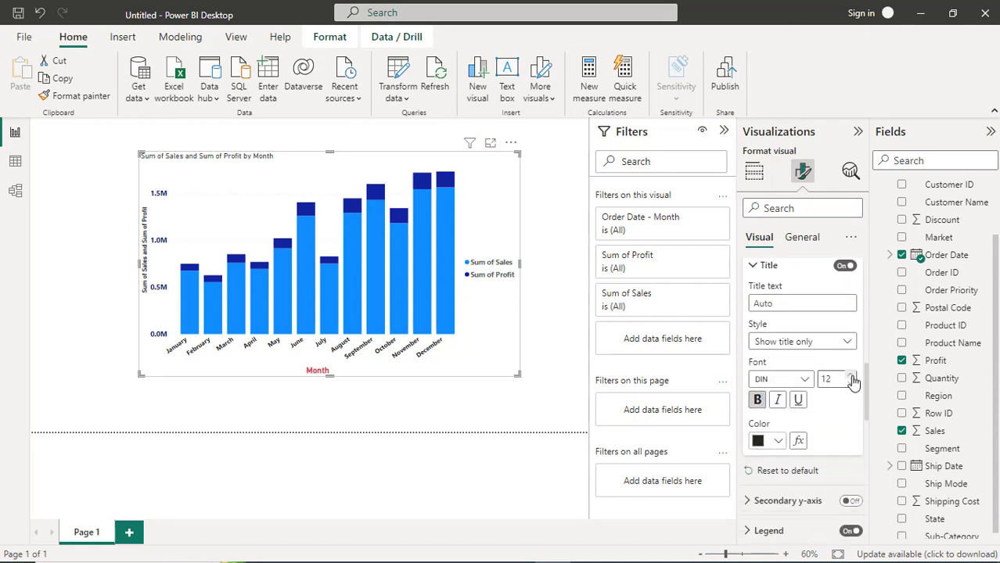
{"action": "left_click", "coordinate": [852, 376]}
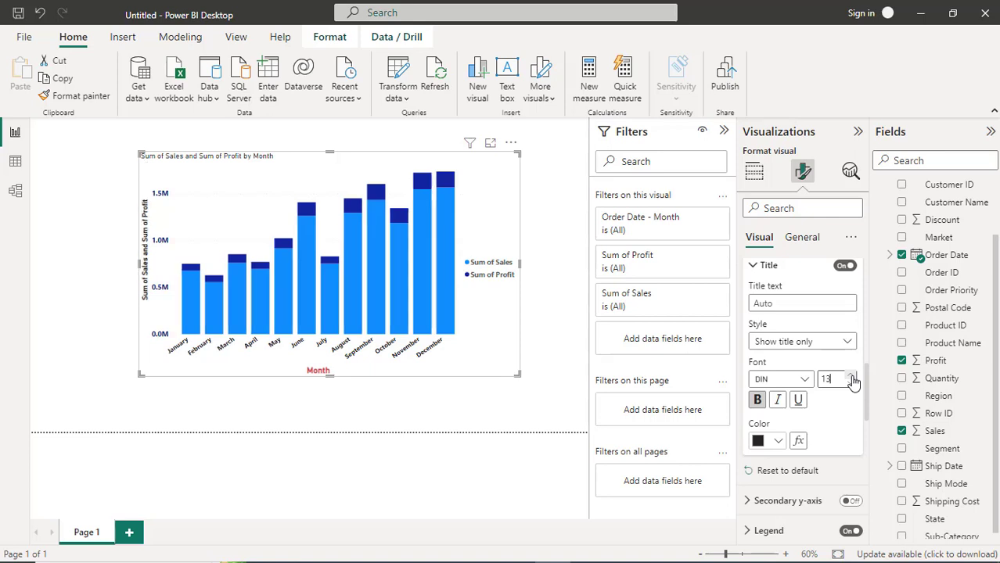
- Change the y-axis title color to the dark blue theme color
{"action": "left_click", "coordinate": [778, 441]}
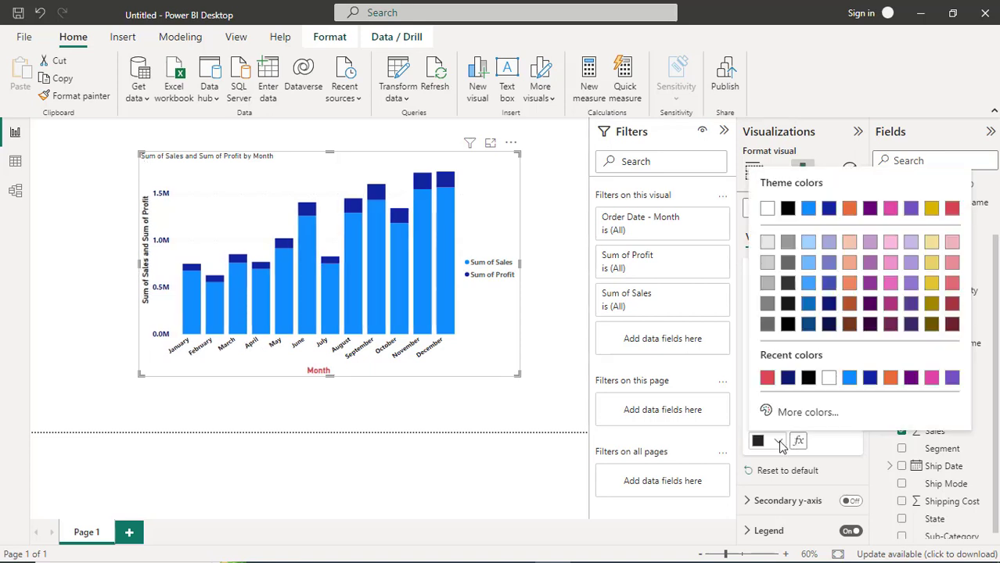
{"action": "left_click", "coordinate": [829, 209]}
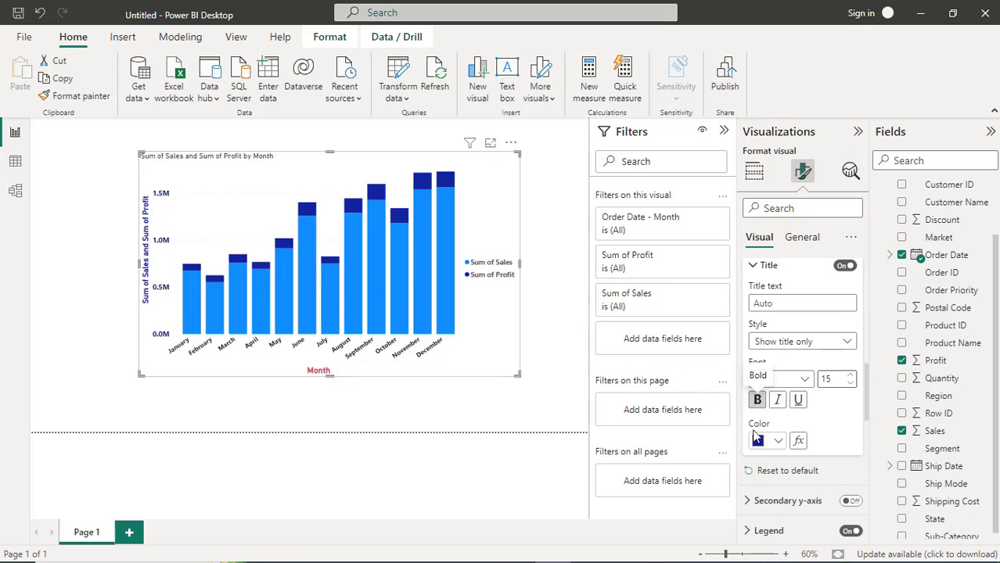
{"action": "scroll", "coordinate": [775, 469], "scroll_direction": "up", "scroll_amount": 3}
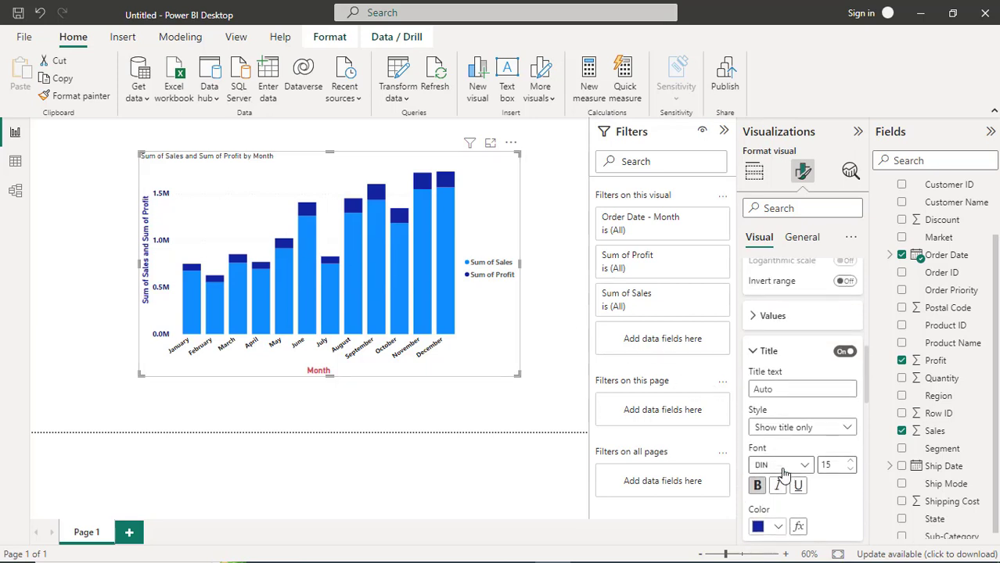
{"action": "left_click", "coordinate": [756, 354]}
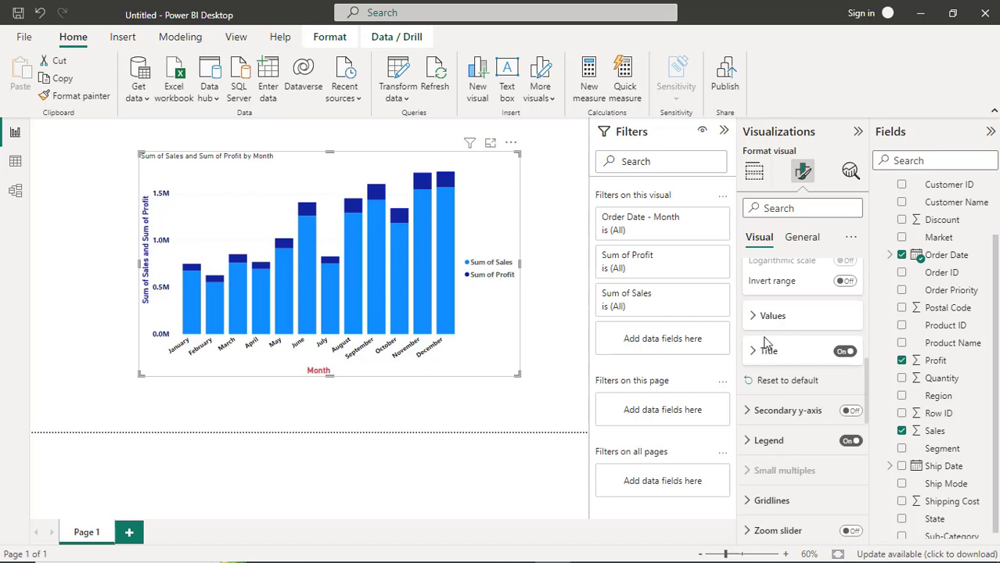
- Collapse the Y-axis and Data labels settings to view the remaining format options of the chart
{"action": "scroll", "coordinate": [769, 343], "scroll_direction": "up", "scroll_amount": 1}
{"action": "scroll", "coordinate": [771, 338], "scroll_direction": "up", "scroll_amount": 5}
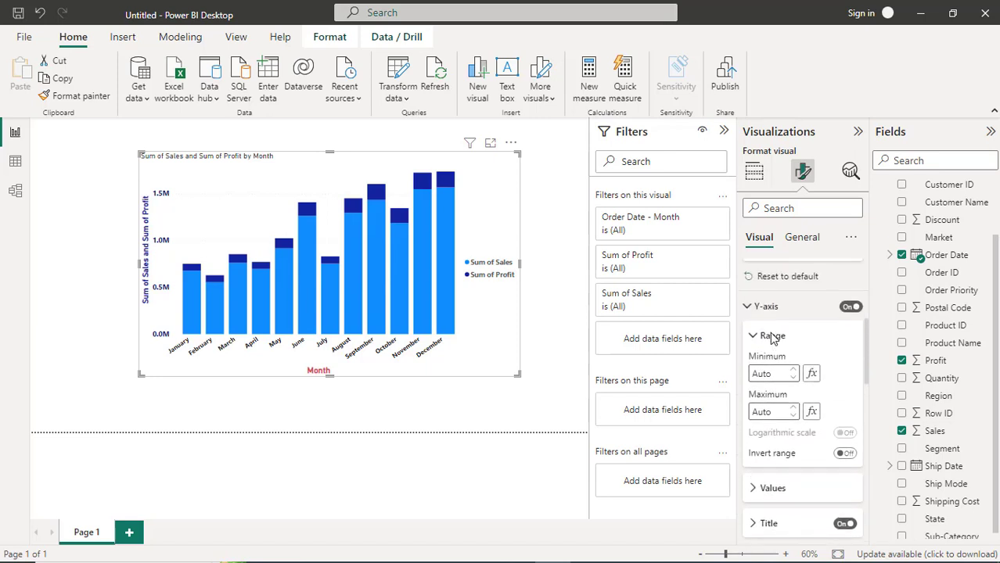
{"action": "left_click", "coordinate": [749, 313]}
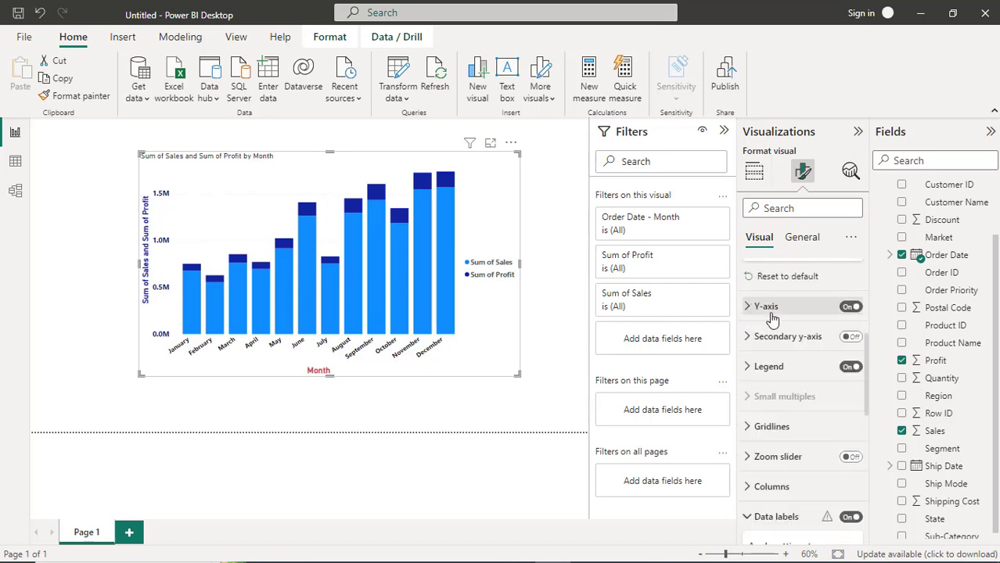
{"action": "scroll", "coordinate": [777, 380], "scroll_direction": "down", "scroll_amount": 3}
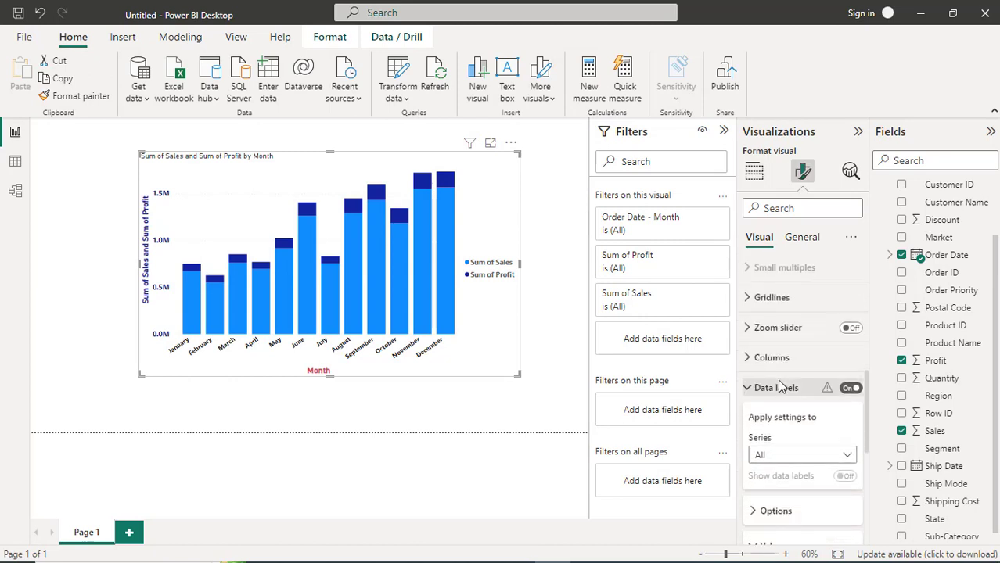
{"action": "left_click", "coordinate": [750, 389]}
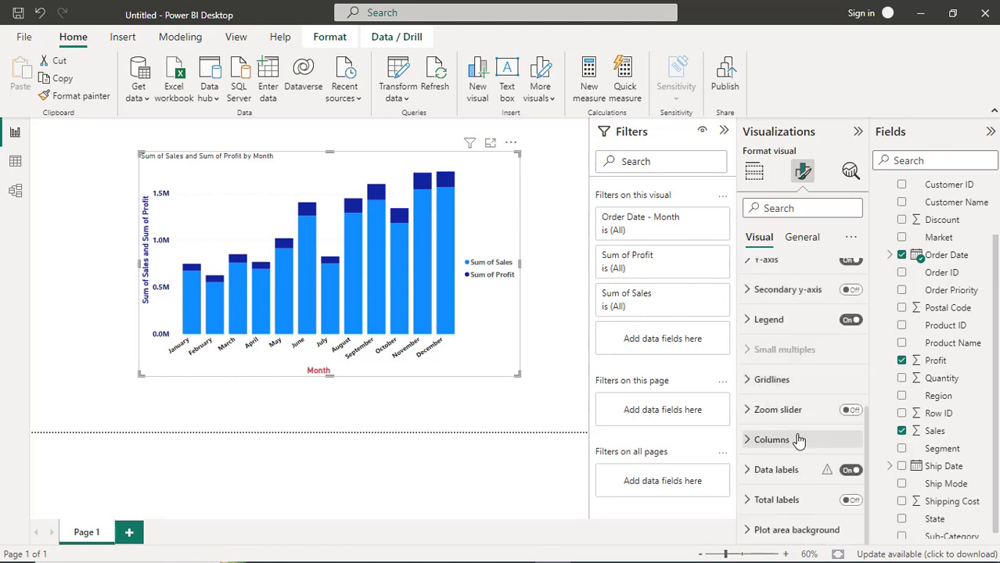
- Make the x-axis title italic, set its font size to 19, and collapse the X-axis settings
{"action": "scroll", "coordinate": [799, 438], "scroll_direction": "up", "scroll_amount": 4}
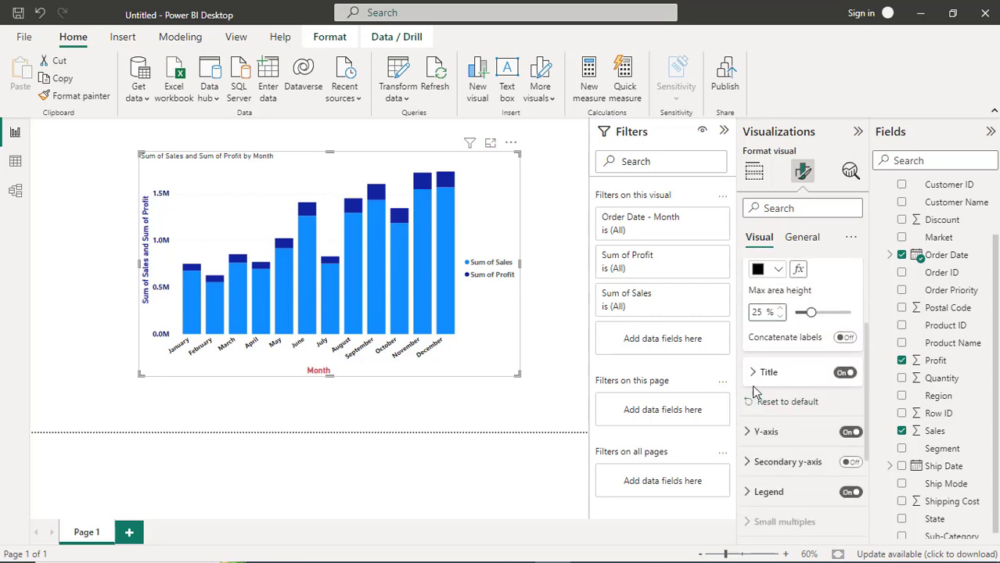
{"action": "left_click", "coordinate": [754, 374]}
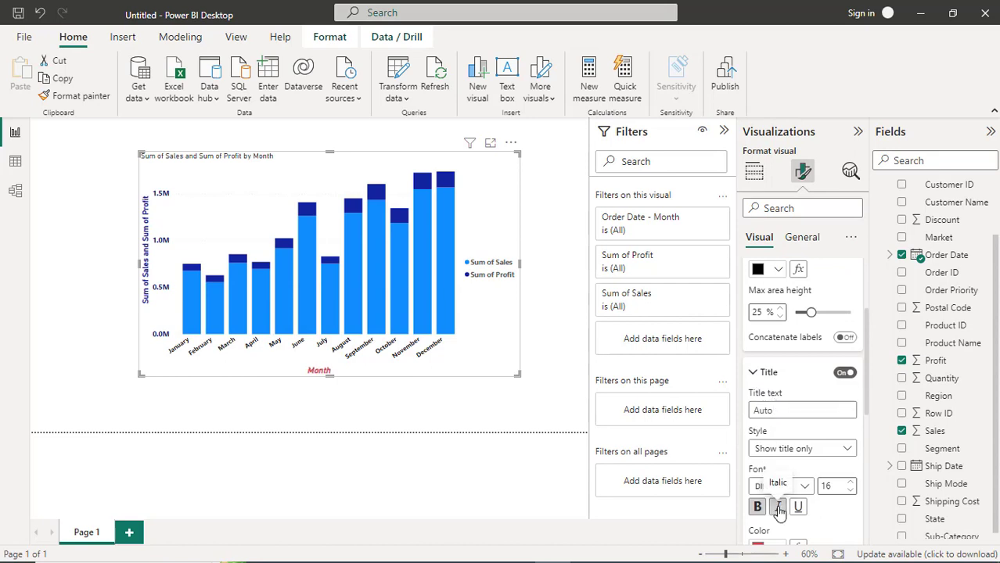
{"action": "left_click", "coordinate": [778, 509]}
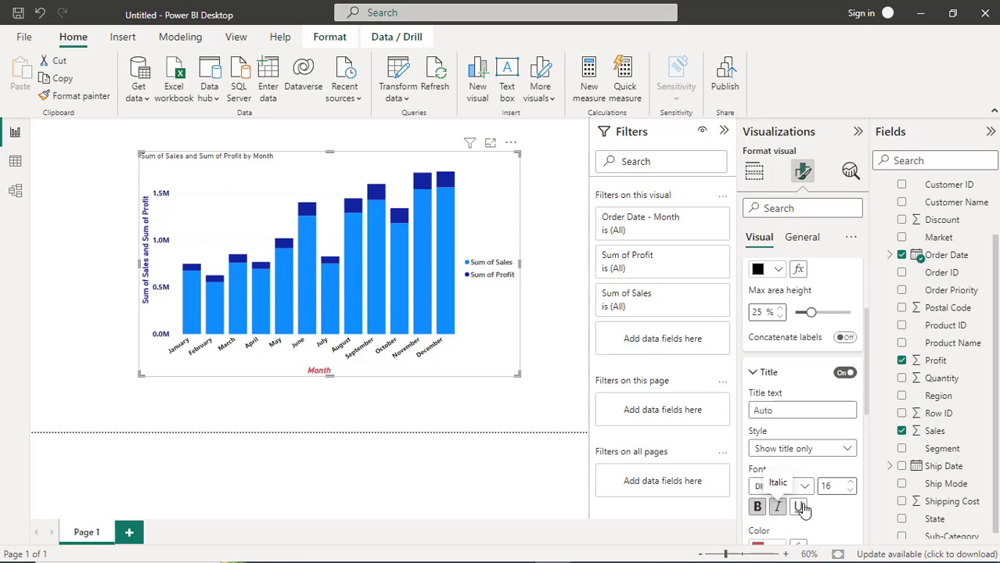
{"action": "left_click", "coordinate": [852, 484]}
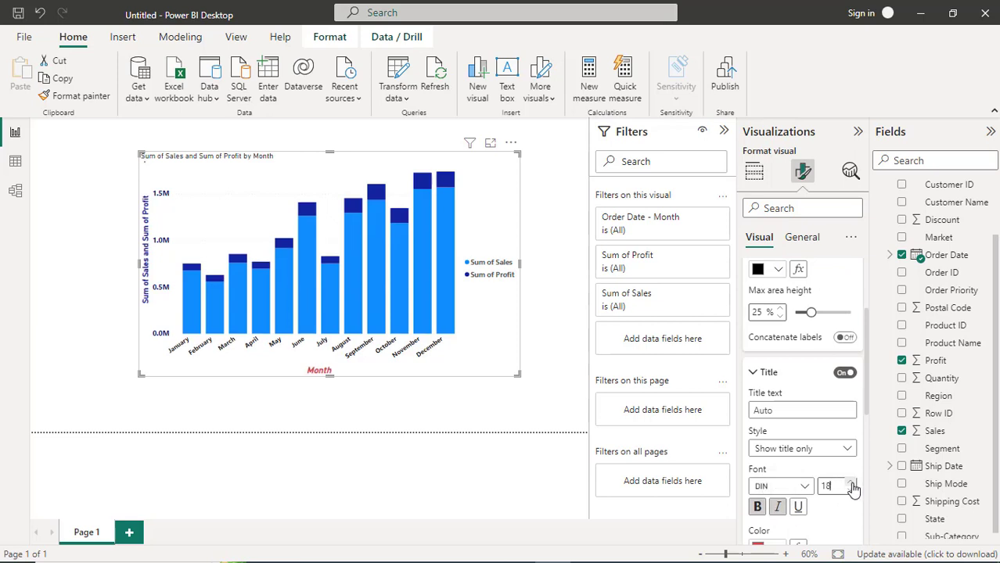
{"action": "left_click", "coordinate": [852, 484]}
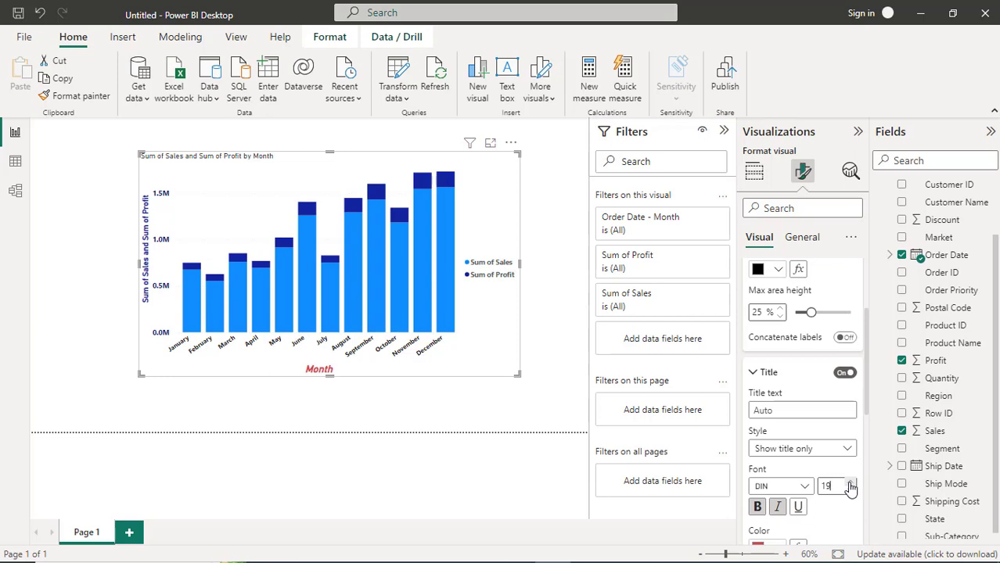
{"action": "left_click", "coordinate": [755, 377]}
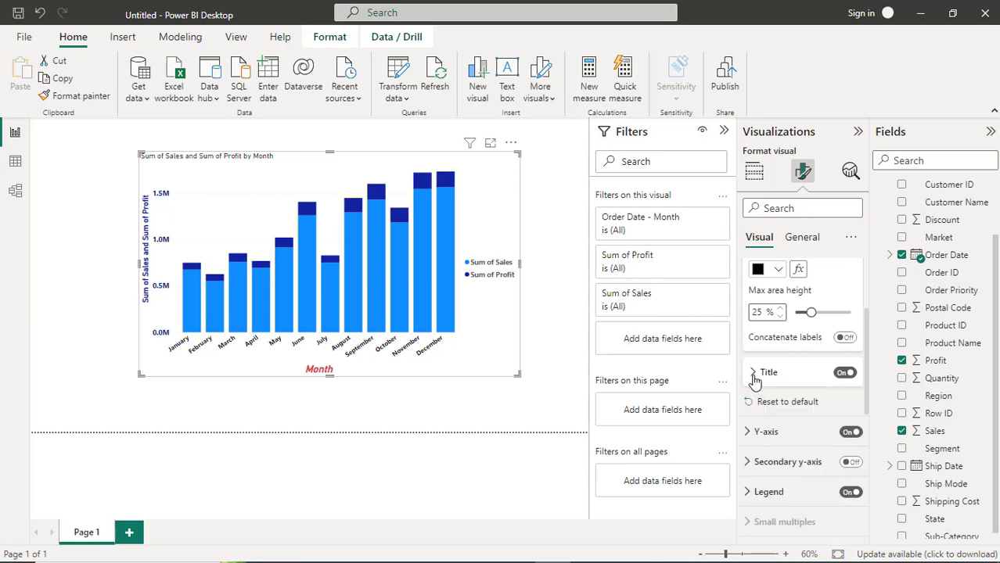
{"action": "scroll", "coordinate": [771, 391], "scroll_direction": "up", "scroll_amount": 1}
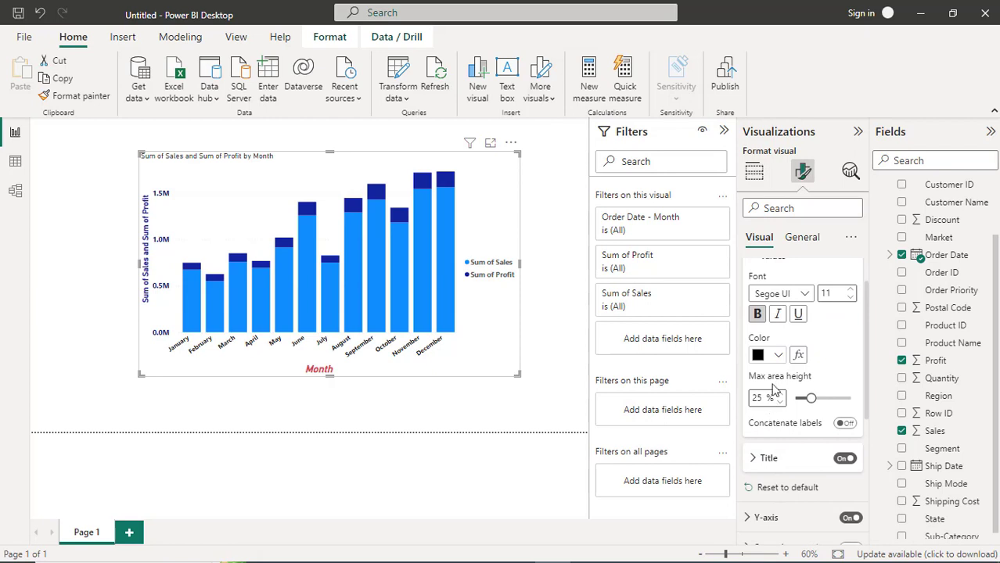
{"action": "scroll", "coordinate": [774, 388], "scroll_direction": "up", "scroll_amount": 1}
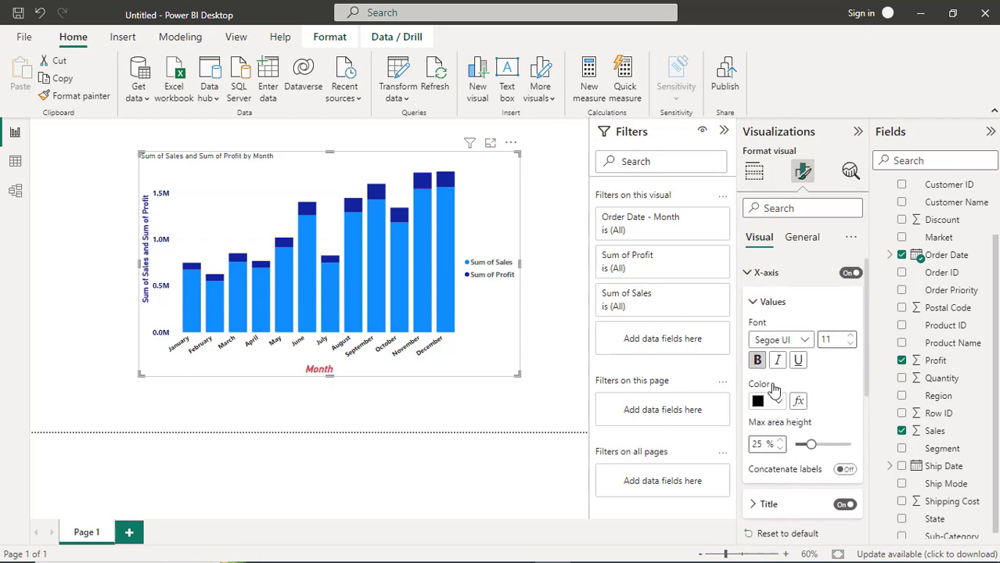
{"action": "left_click", "coordinate": [756, 305]}
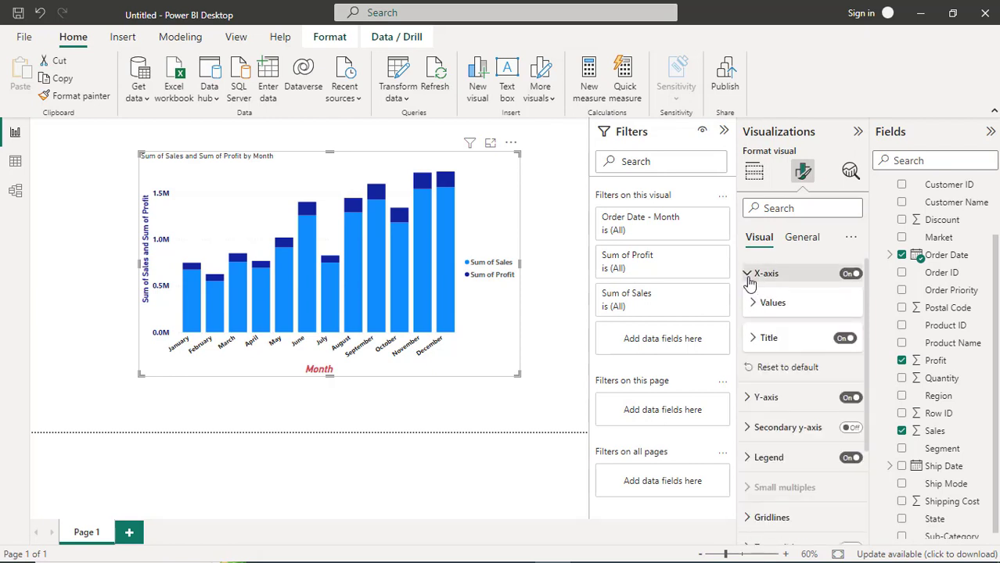
{"action": "left_click", "coordinate": [750, 279]}
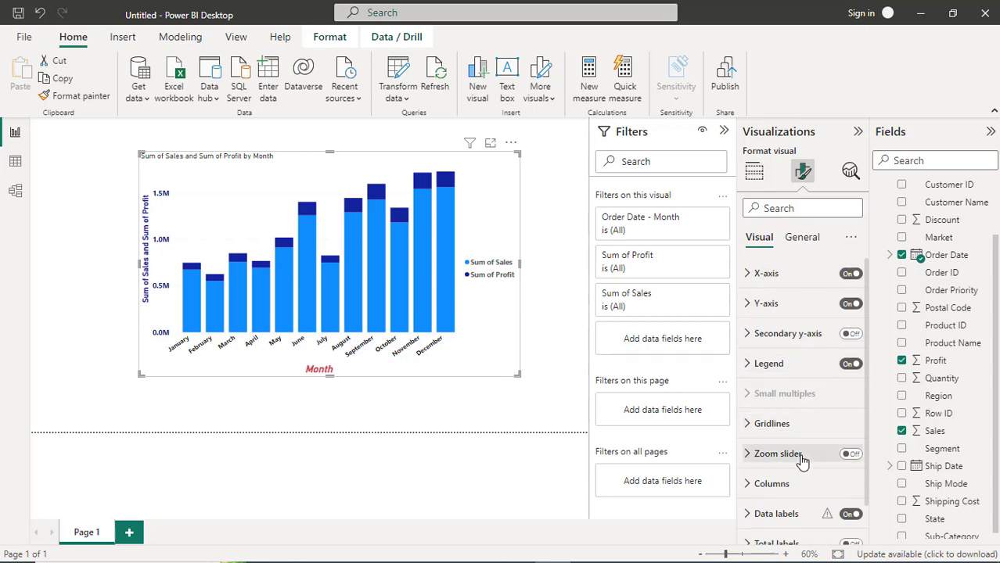
- Open the chart's general format settings and toggle the chart title off and back on
{"action": "scroll", "coordinate": [799, 454], "scroll_direction": "down", "scroll_amount": 1}
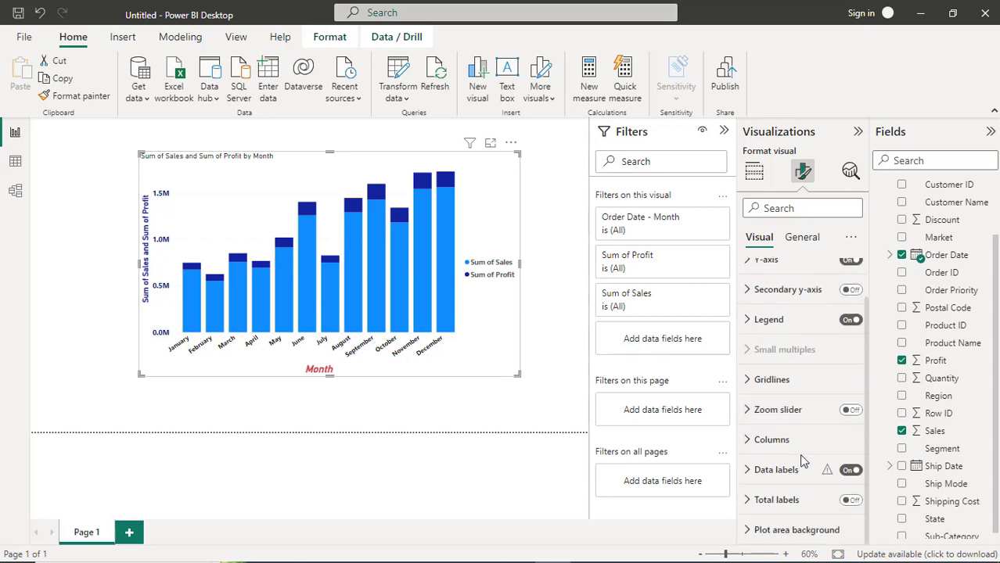
{"action": "scroll", "coordinate": [798, 453], "scroll_direction": "up", "scroll_amount": 1}
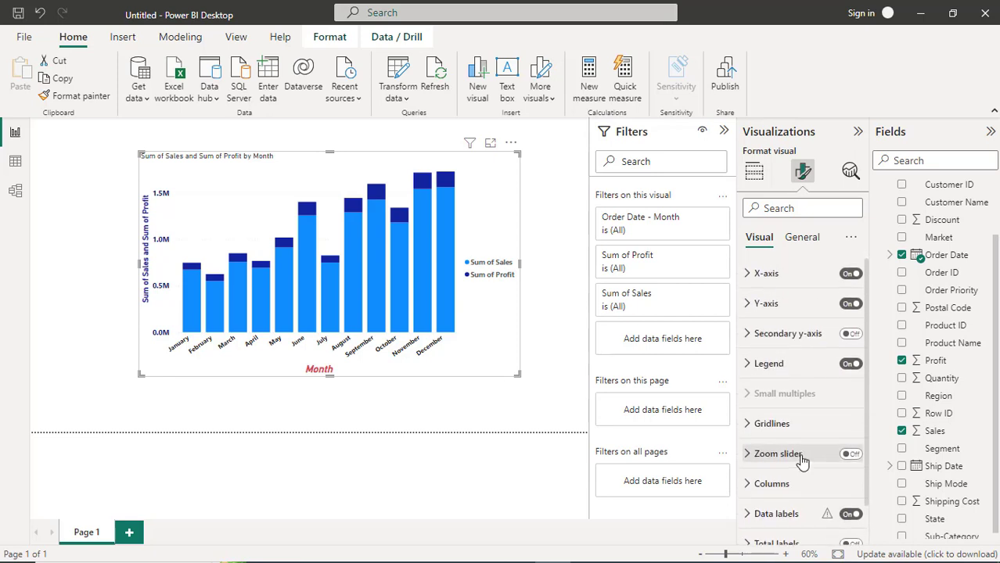
{"action": "left_click", "coordinate": [802, 238]}
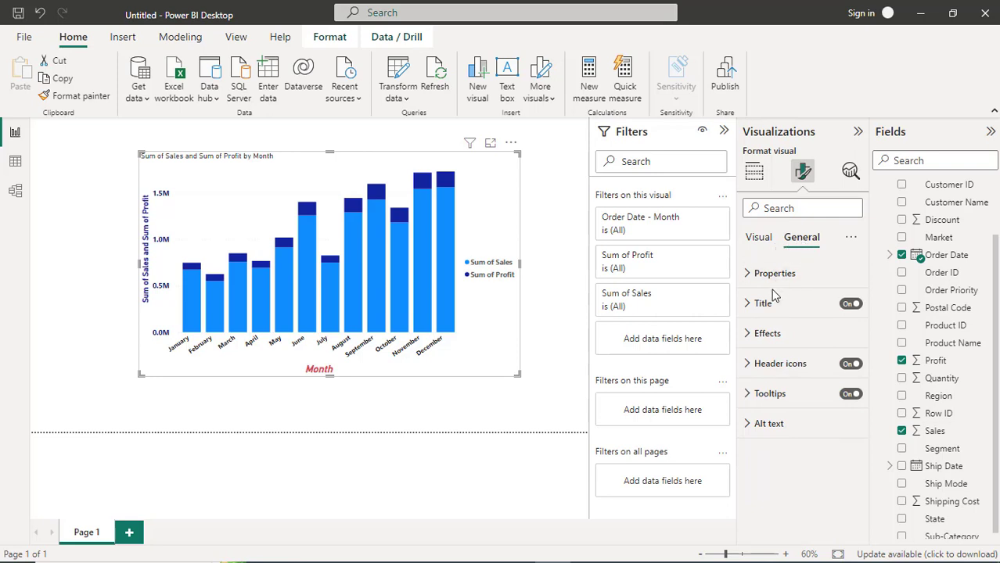
{"action": "left_click", "coordinate": [848, 305]}
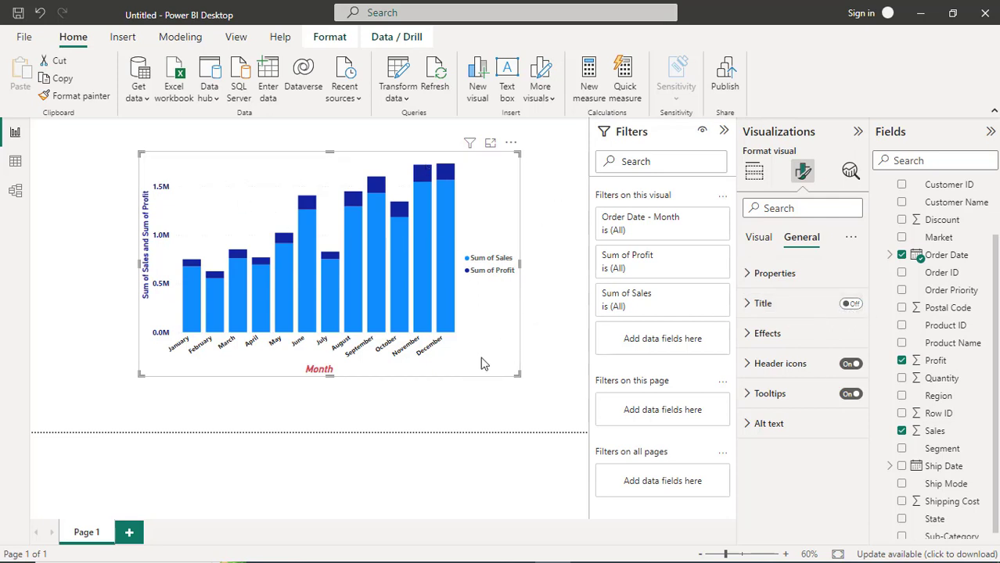
{"action": "left_click", "coordinate": [857, 309]}
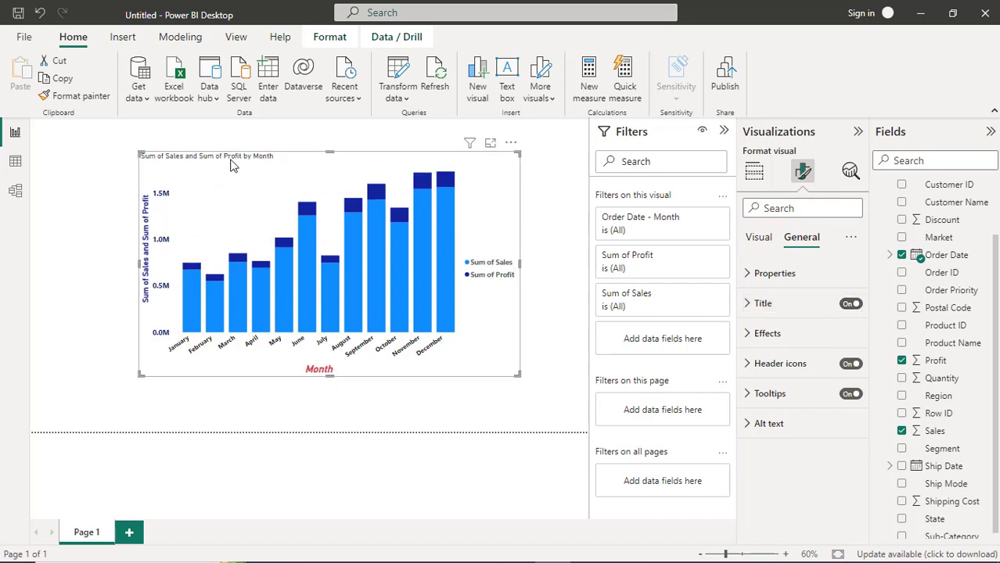
- Make the chart title bold and set its font size to 17
{"action": "left_click", "coordinate": [750, 305]}
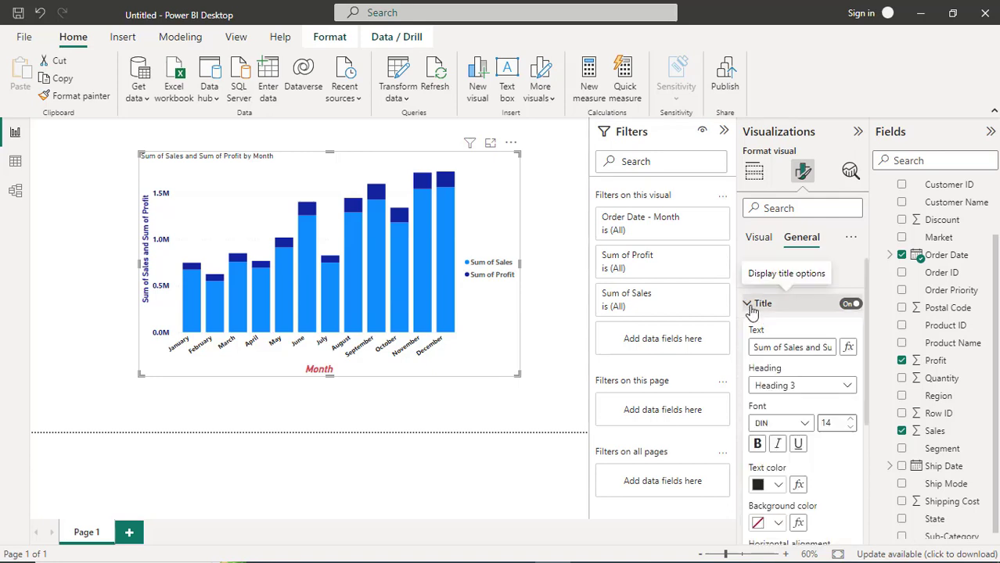
{"action": "left_click", "coordinate": [757, 445]}
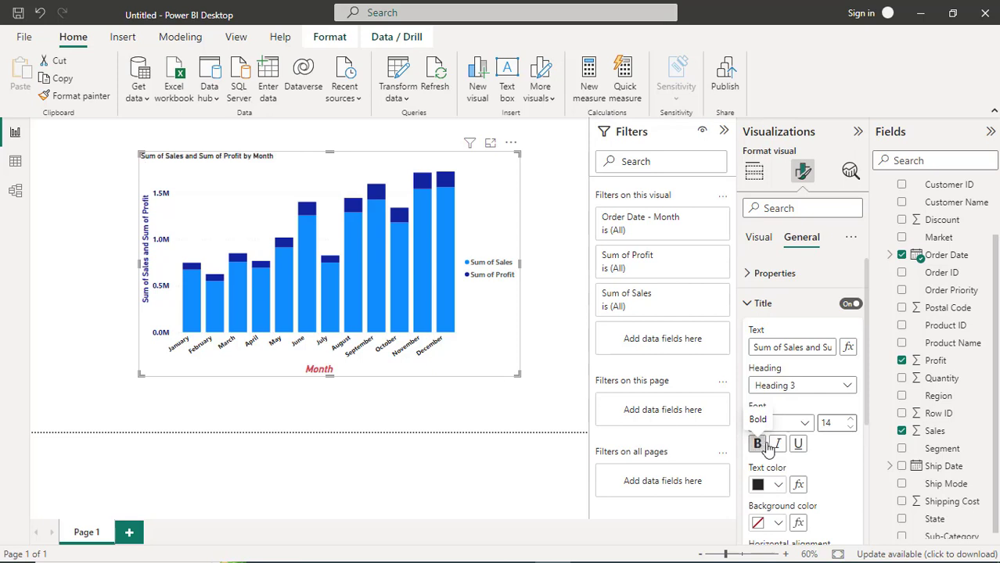
{"action": "left_click", "coordinate": [852, 420]}
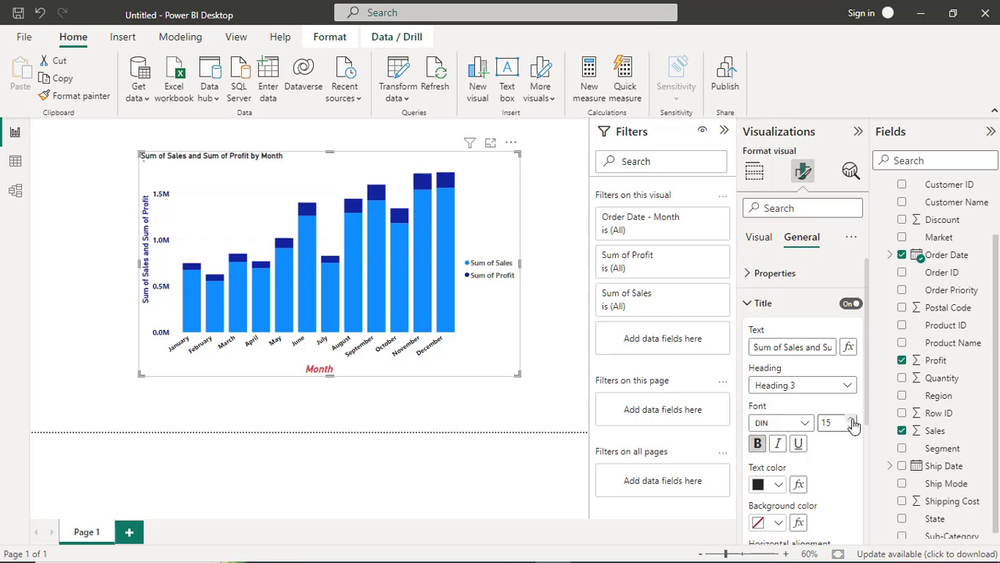
{"action": "left_click", "coordinate": [852, 420]}
{"action": "left_click", "coordinate": [852, 420]}
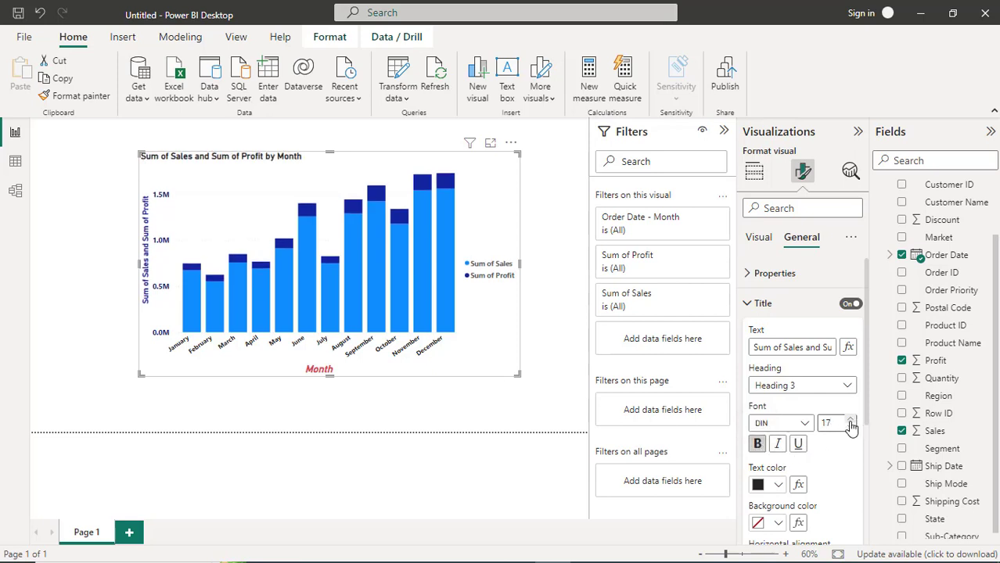
- Set the chart title's text color to the custom bright red #F90216
{"action": "left_click", "coordinate": [778, 486]}
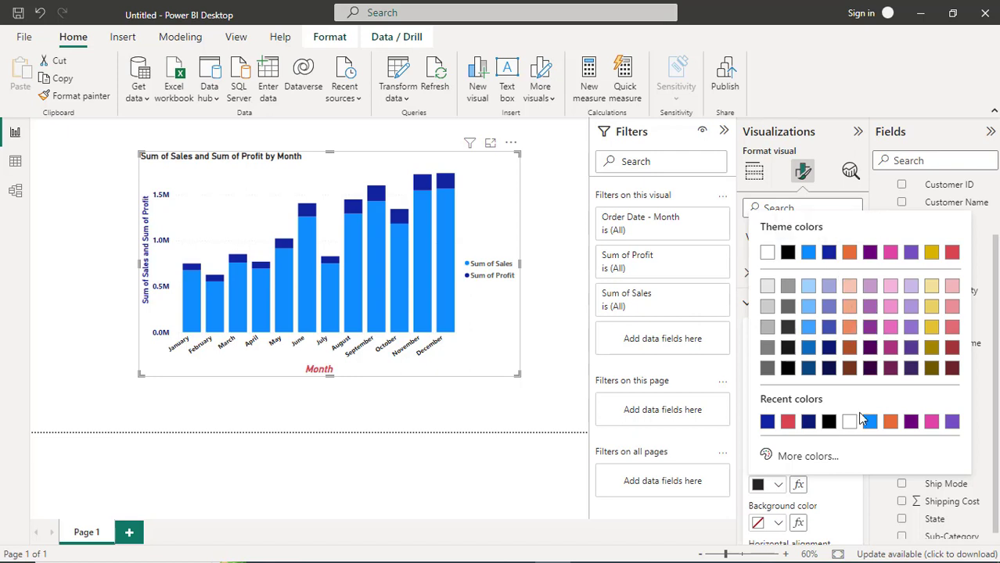
{"action": "left_click", "coordinate": [806, 456]}
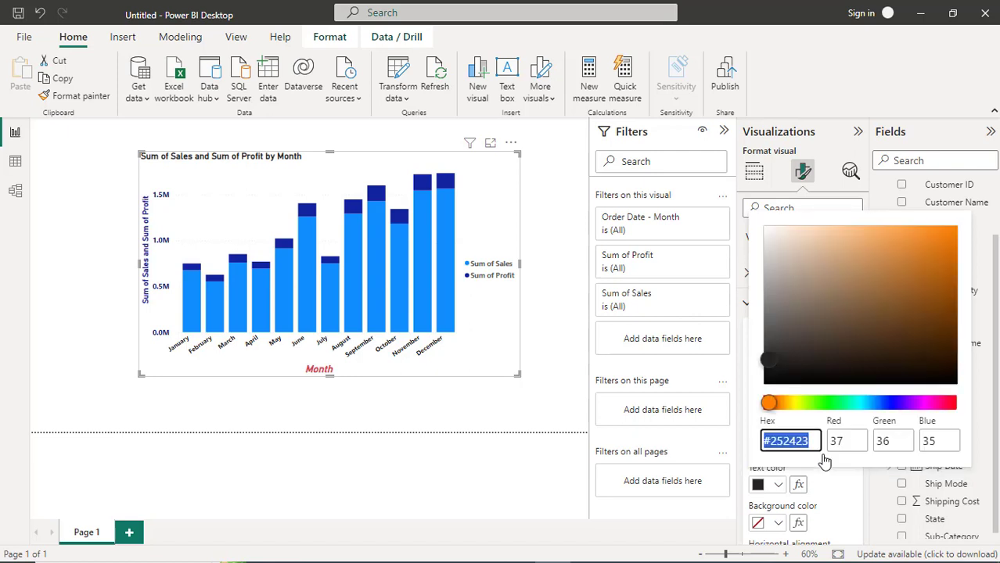
{"action": "left_click", "coordinate": [954, 405]}
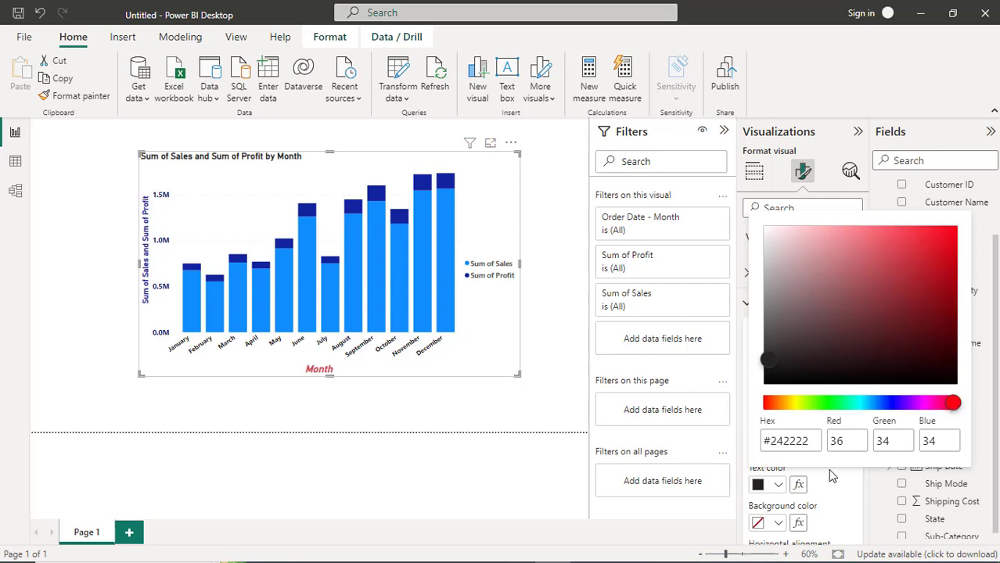
{"action": "left_click", "coordinate": [951, 230]}
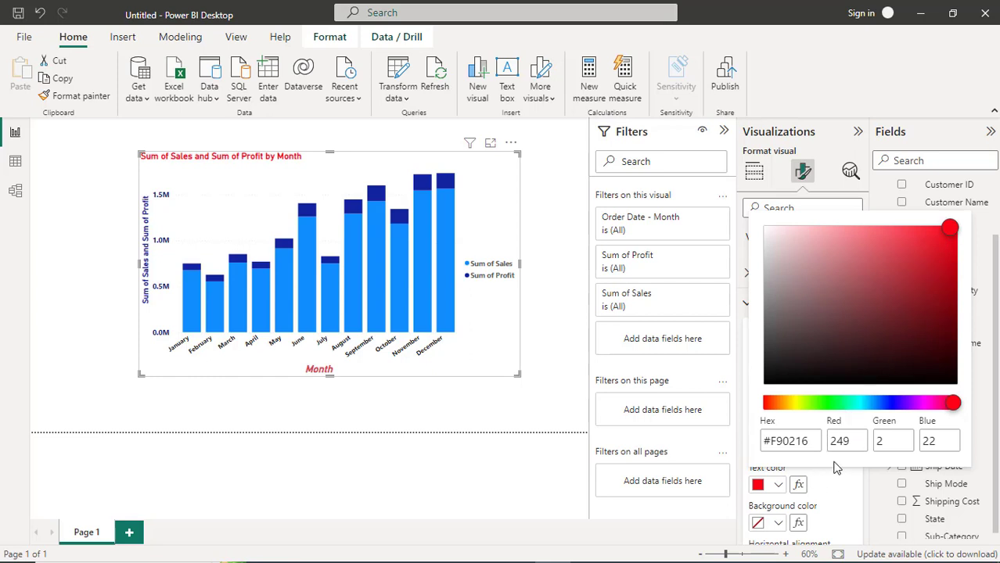
{"action": "left_click", "coordinate": [759, 486]}
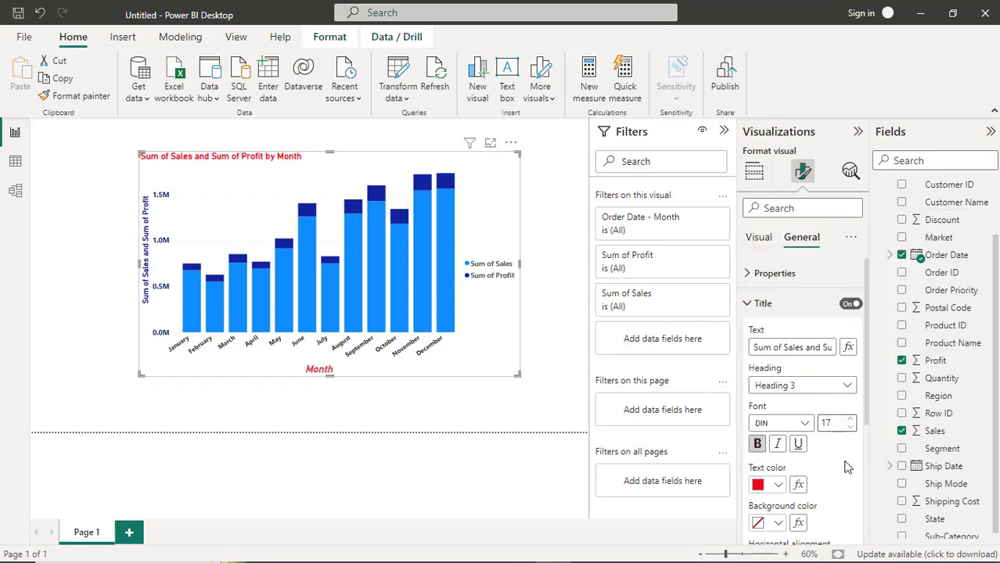
- Give the chart title a dark blue background and white text
{"action": "scroll", "coordinate": [847, 467], "scroll_direction": "down", "scroll_amount": 2}
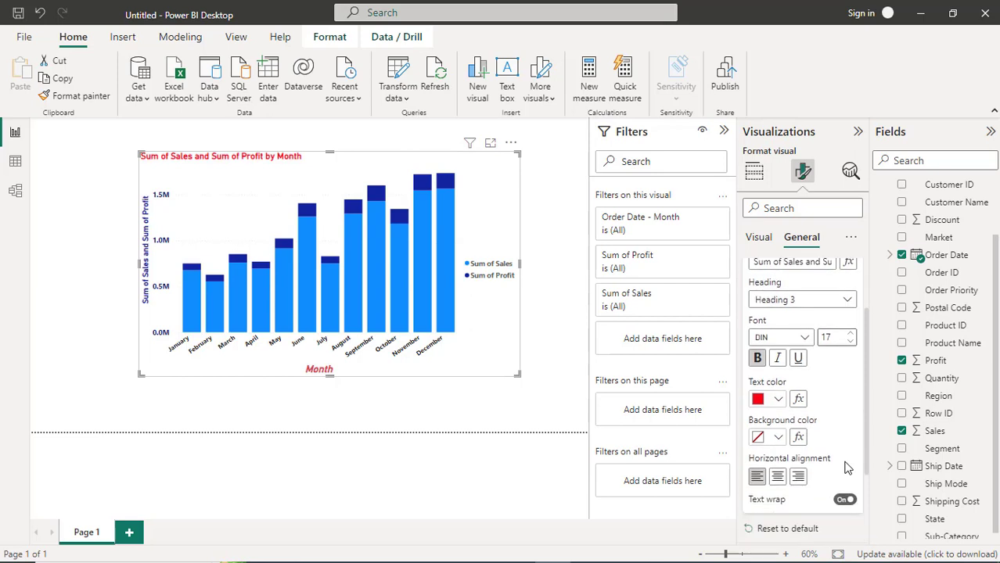
{"action": "left_click", "coordinate": [778, 439]}
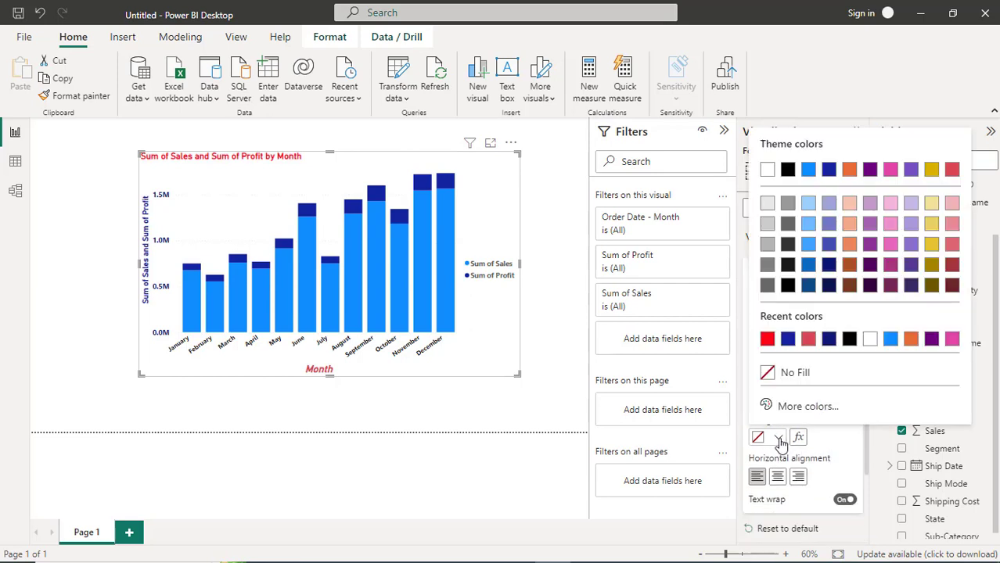
{"action": "left_click", "coordinate": [830, 265]}
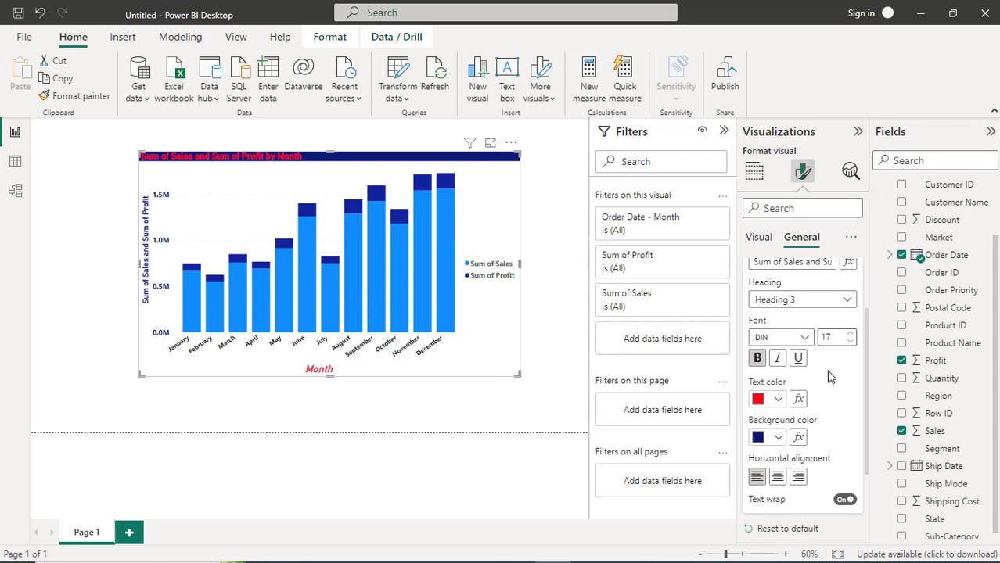
{"action": "left_click", "coordinate": [778, 399]}
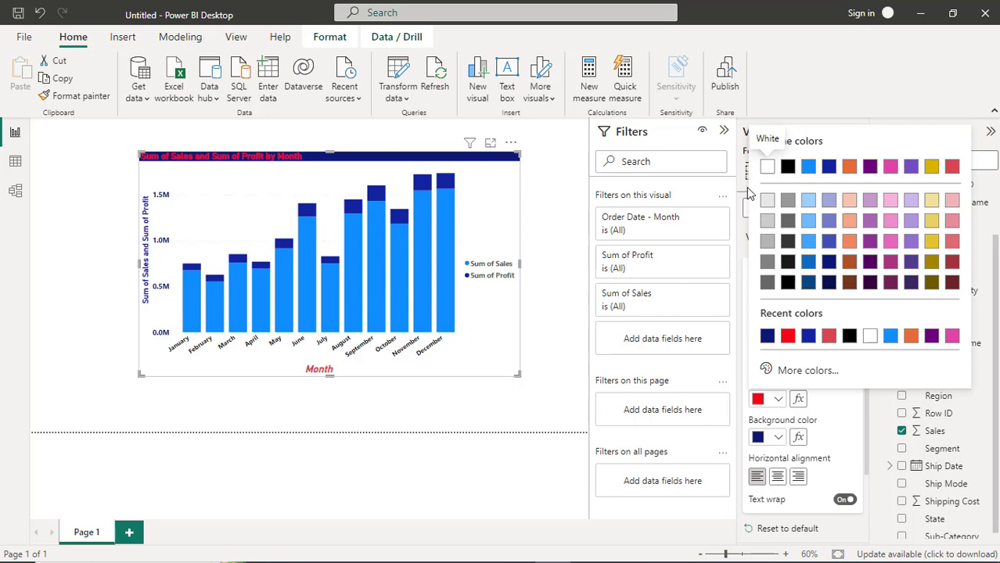
{"action": "left_click", "coordinate": [768, 168]}
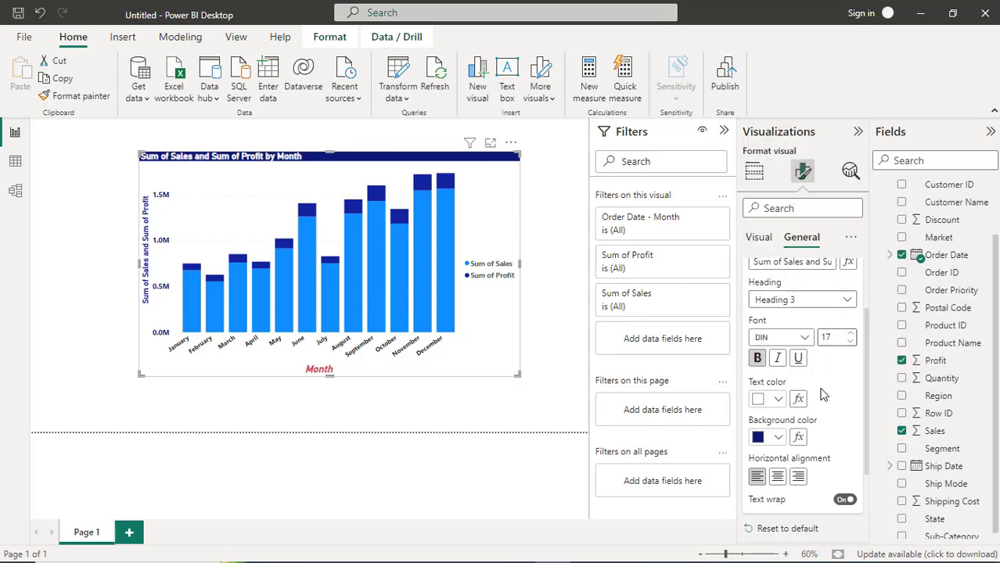
- Underline the chart title, center it horizontally, and collapse the Title settings
{"action": "left_click", "coordinate": [798, 360]}
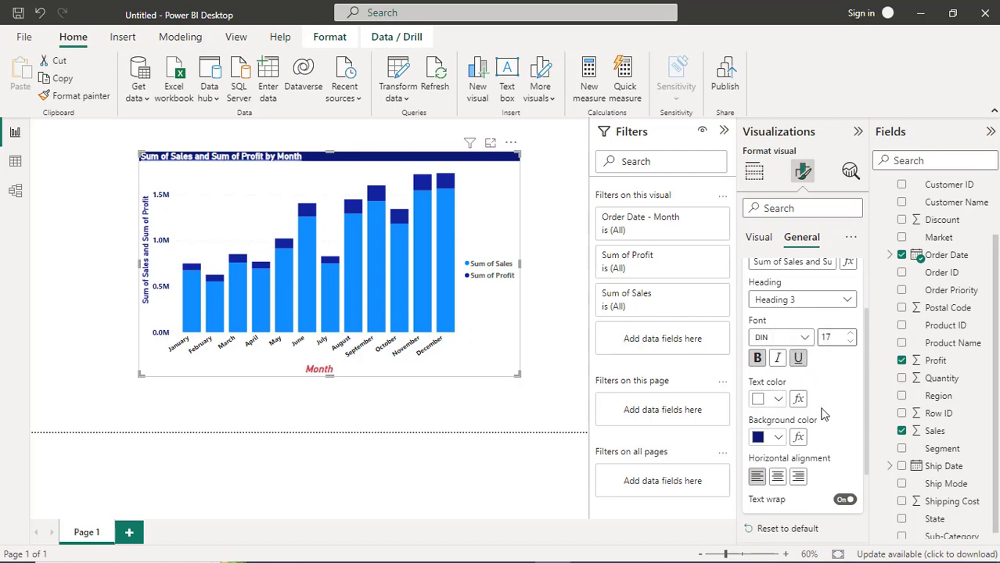
{"action": "scroll", "coordinate": [822, 414], "scroll_direction": "down", "scroll_amount": 3}
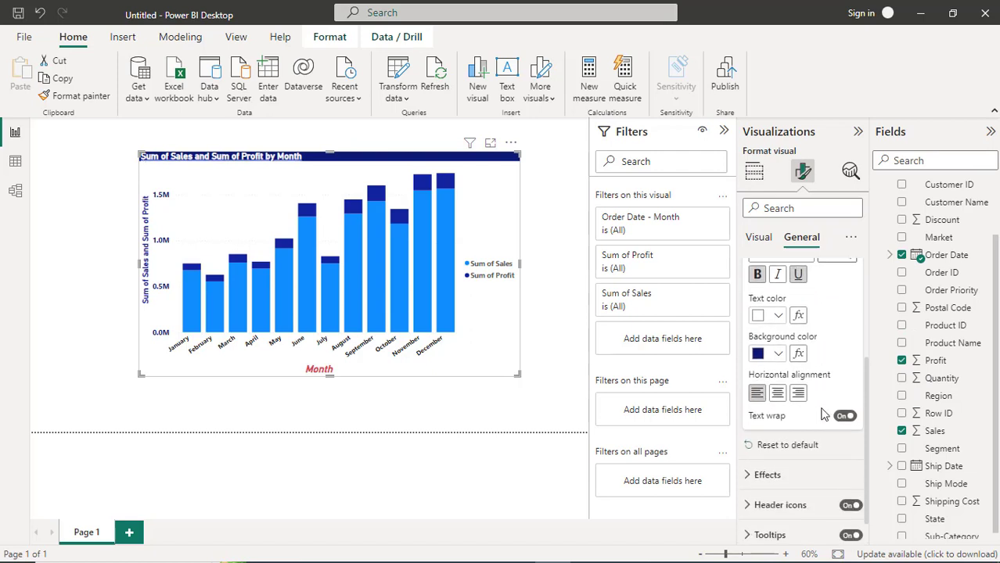
{"action": "left_click", "coordinate": [779, 391]}
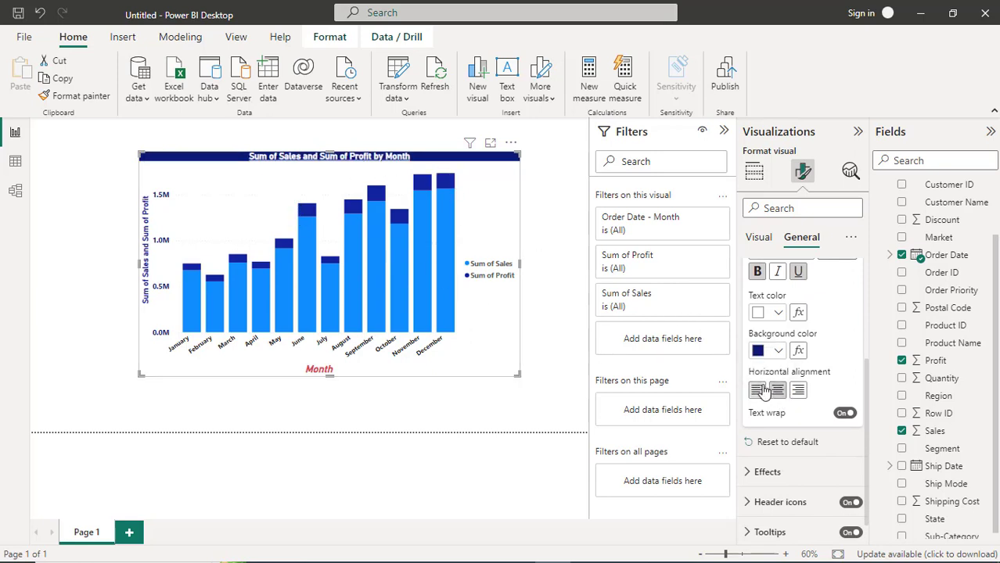
{"action": "scroll", "coordinate": [810, 463], "scroll_direction": "down", "scroll_amount": 1}
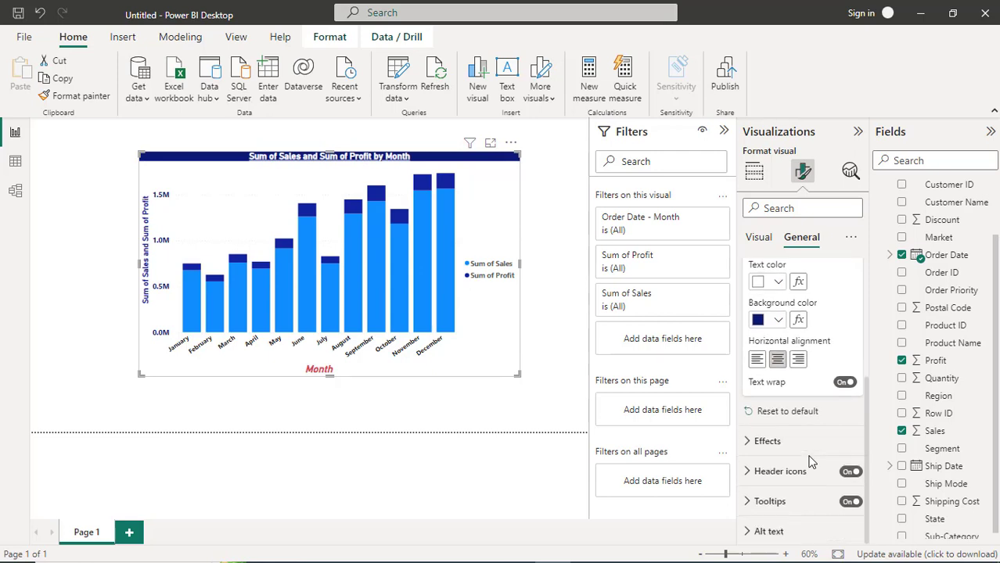
{"action": "scroll", "coordinate": [811, 464], "scroll_direction": "up", "scroll_amount": 4}
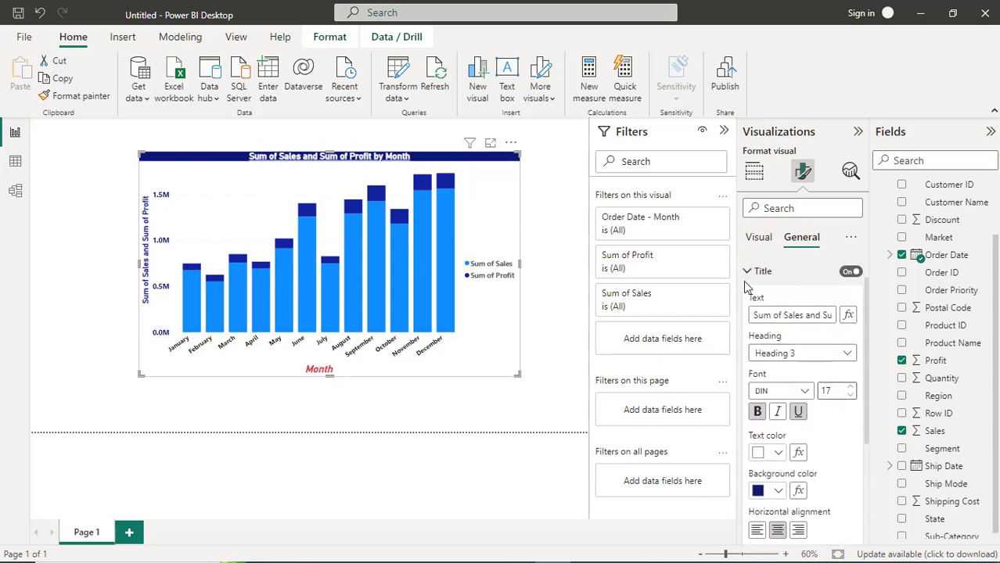
{"action": "left_click", "coordinate": [748, 274]}
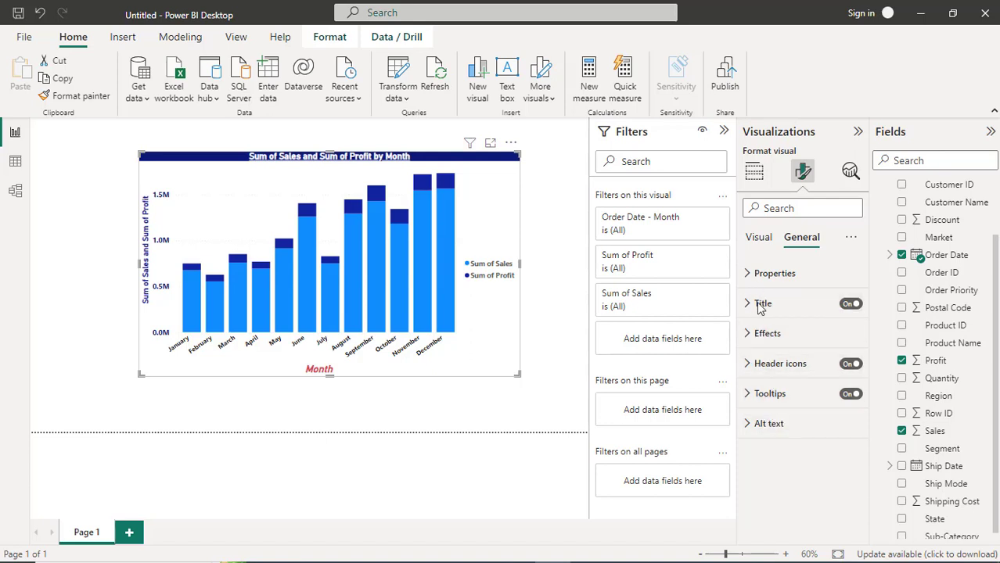
- Change the chart's background color to a medium gray and collapse the Background settings
{"action": "left_click", "coordinate": [762, 244]}
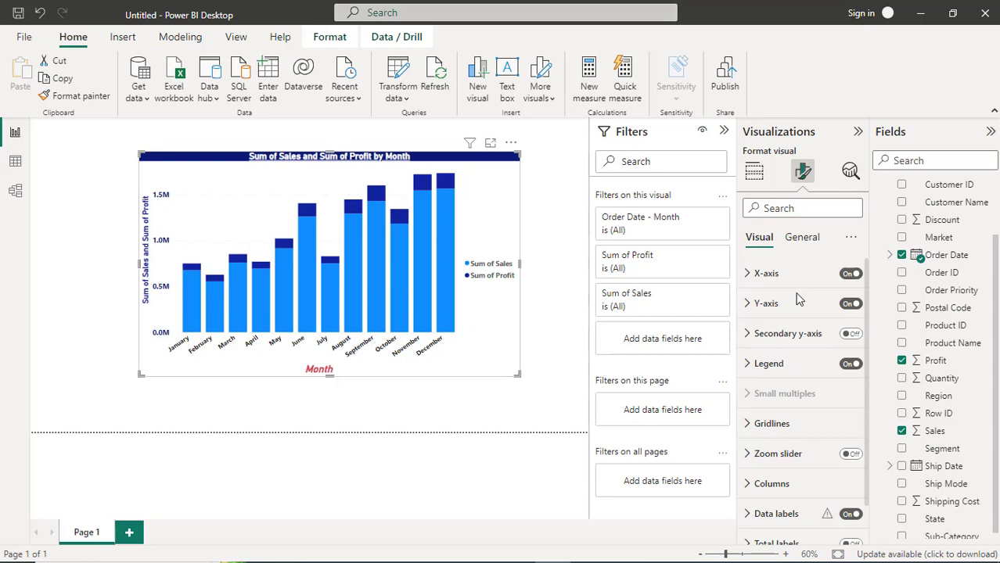
{"action": "left_click", "coordinate": [798, 238]}
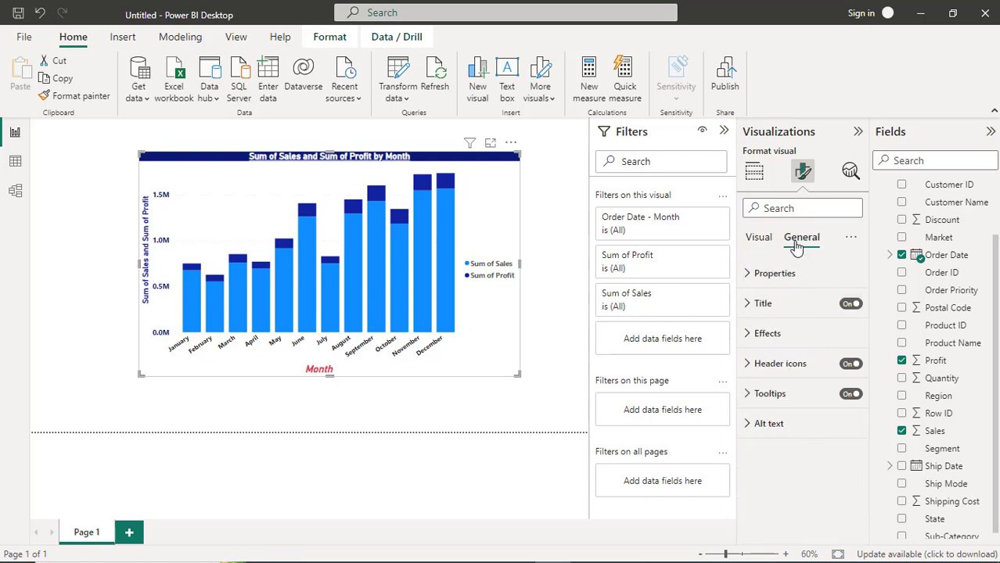
{"action": "left_click", "coordinate": [750, 335]}
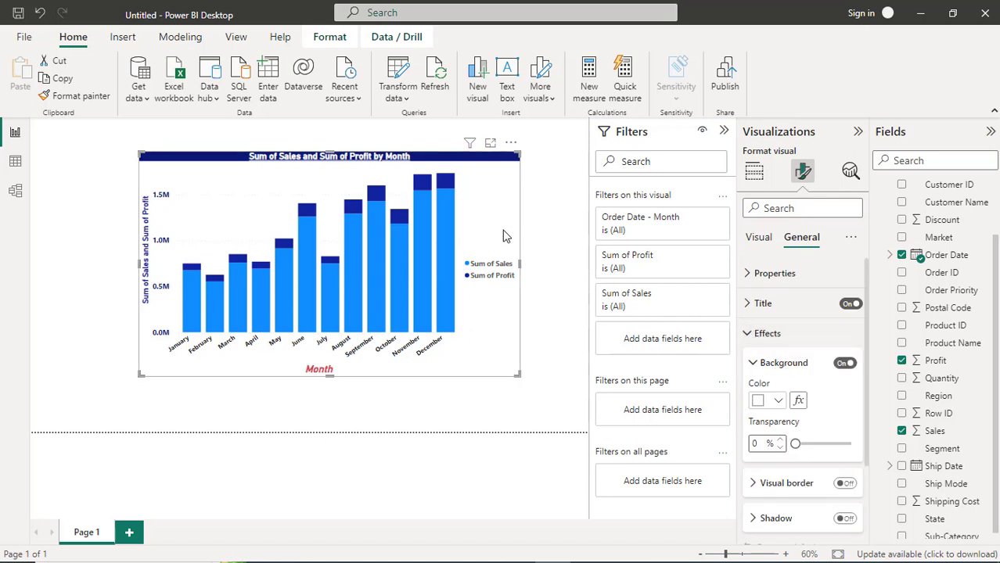
{"action": "left_click", "coordinate": [778, 403]}
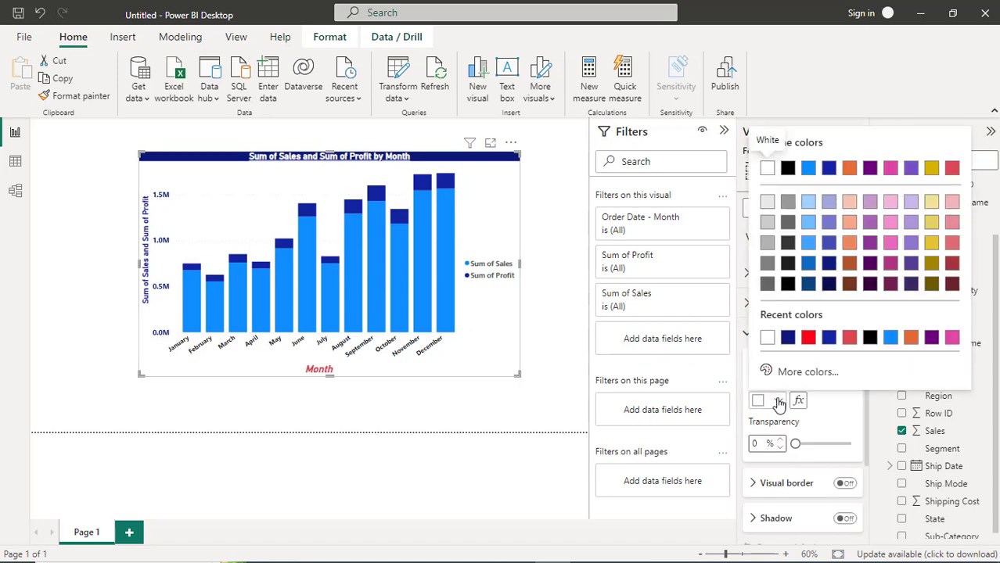
{"action": "left_click", "coordinate": [767, 243]}
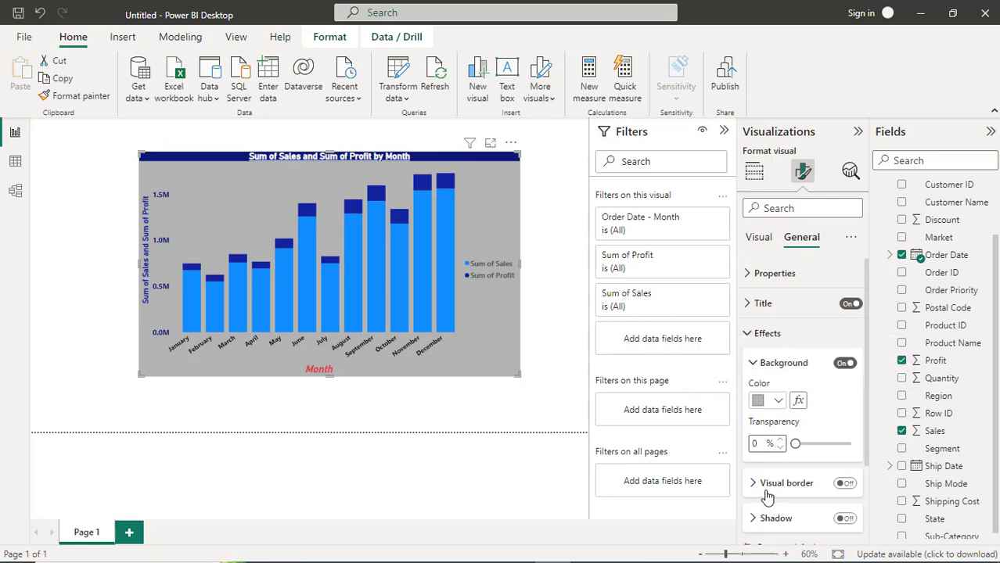
{"action": "left_click", "coordinate": [756, 364]}
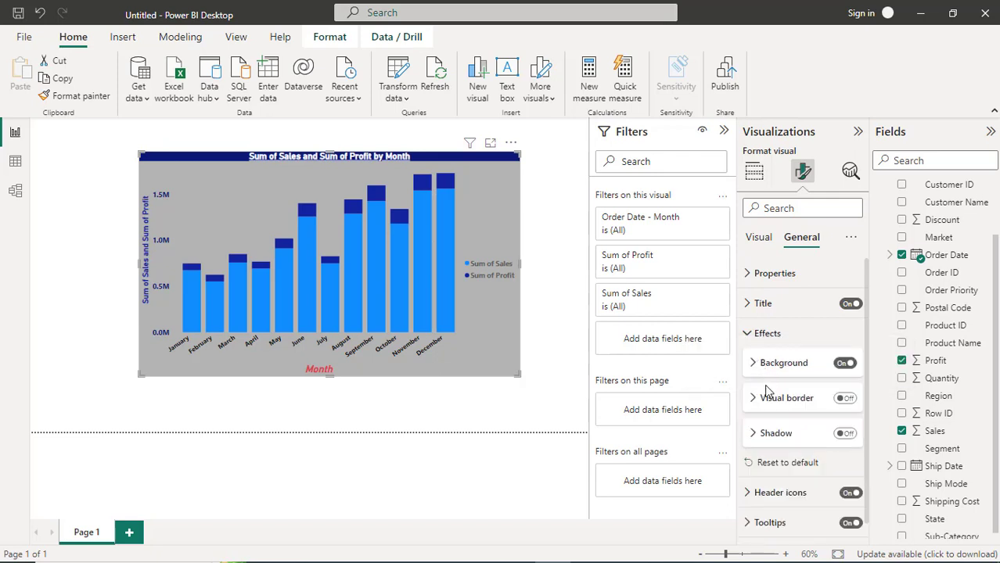
- Turn on the chart's visual border, round its corners to 7 px, and collapse the border settings
{"action": "left_click", "coordinate": [849, 400]}
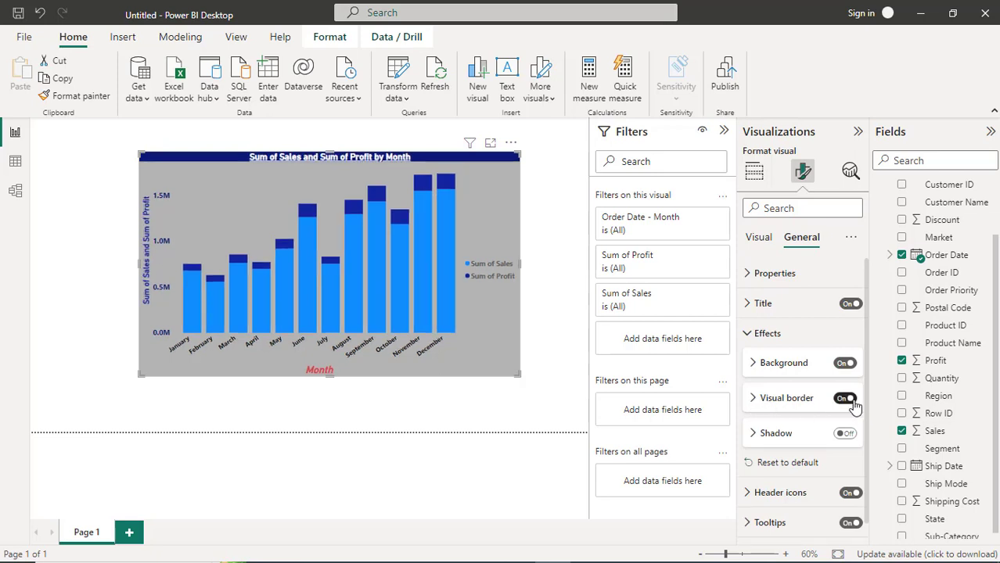
{"action": "left_click", "coordinate": [754, 401]}
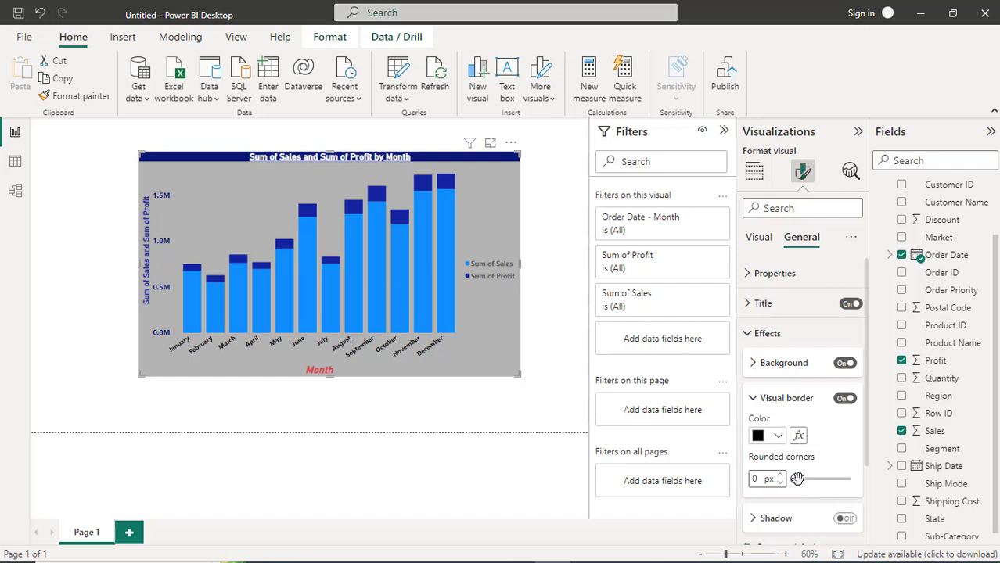
{"action": "left_click_drag", "start_coordinate": [797, 479], "coordinate": [808, 481]}
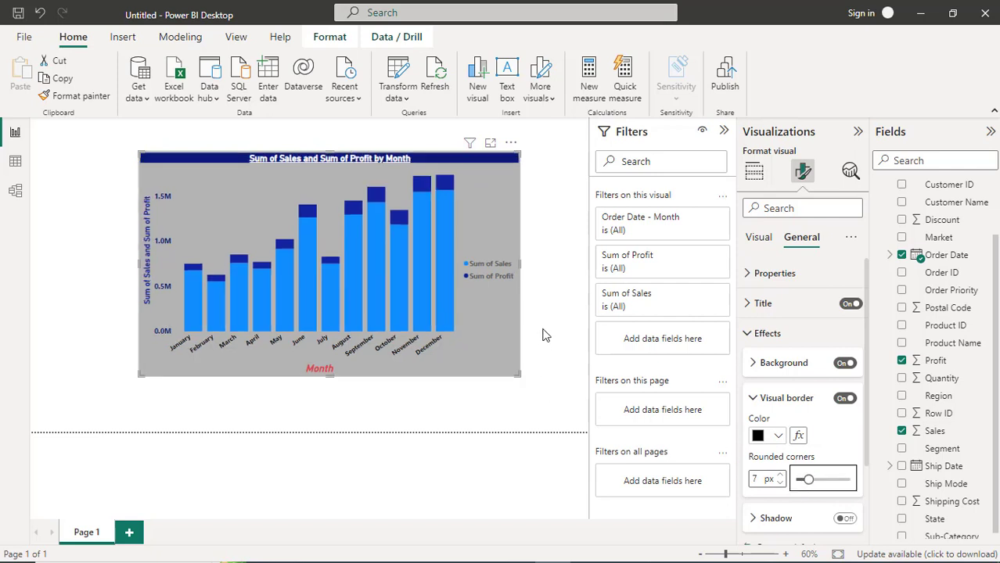
{"action": "left_click", "coordinate": [752, 400]}
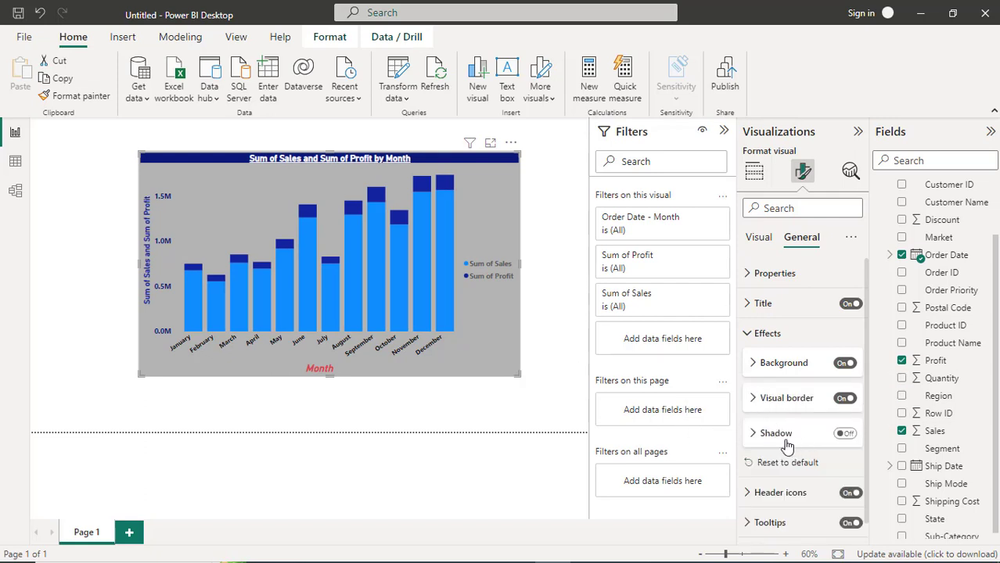
- Try the shadow effect on the chart and switch it back off
{"action": "left_click", "coordinate": [846, 435]}
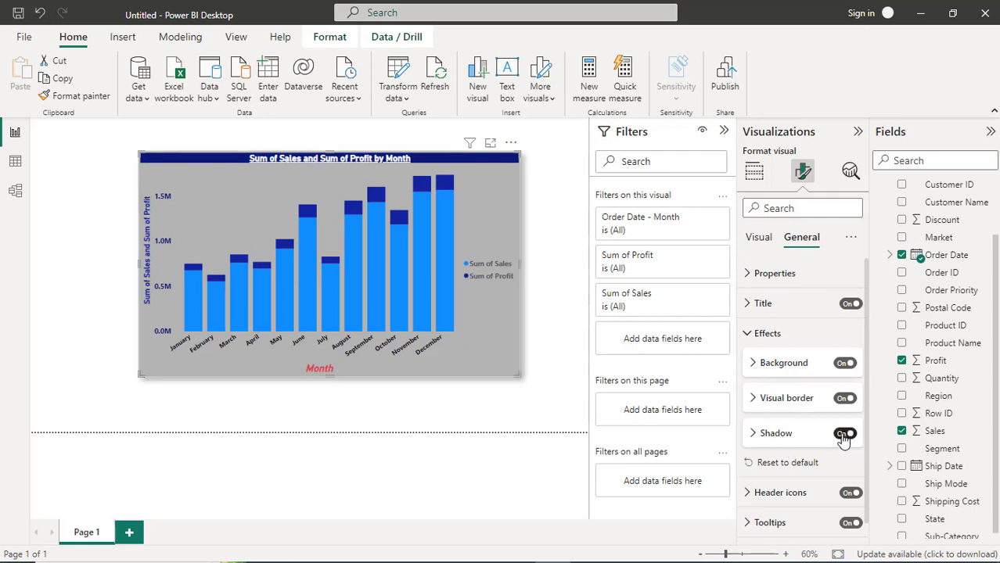
{"action": "left_click", "coordinate": [843, 436]}
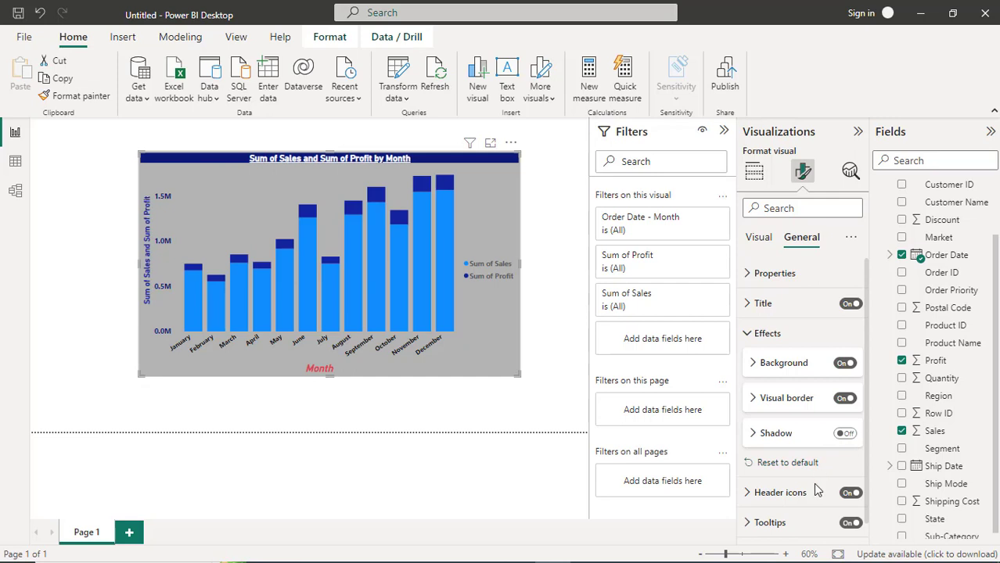
{"action": "left_click", "coordinate": [750, 280]}
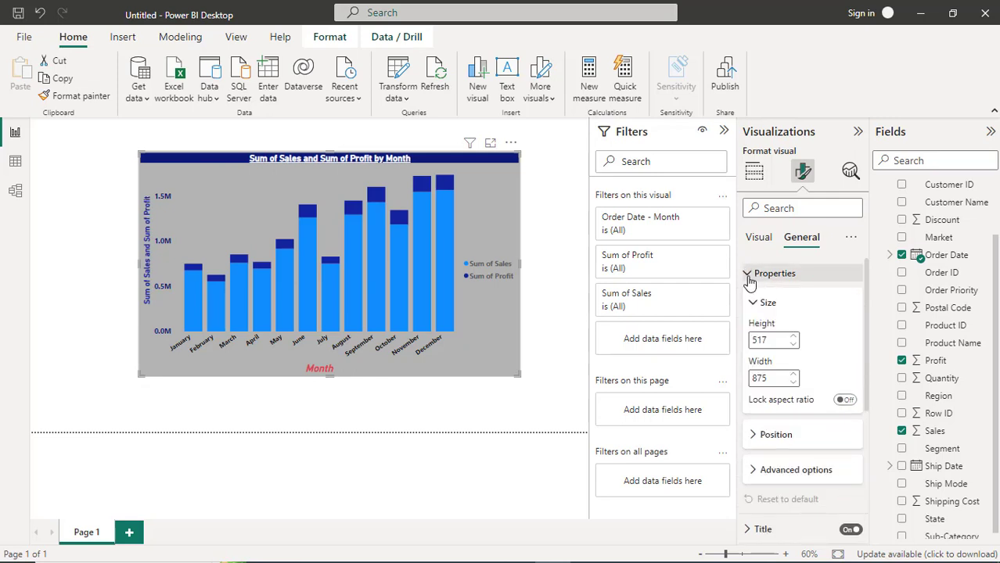
{"action": "left_click", "coordinate": [750, 281]}
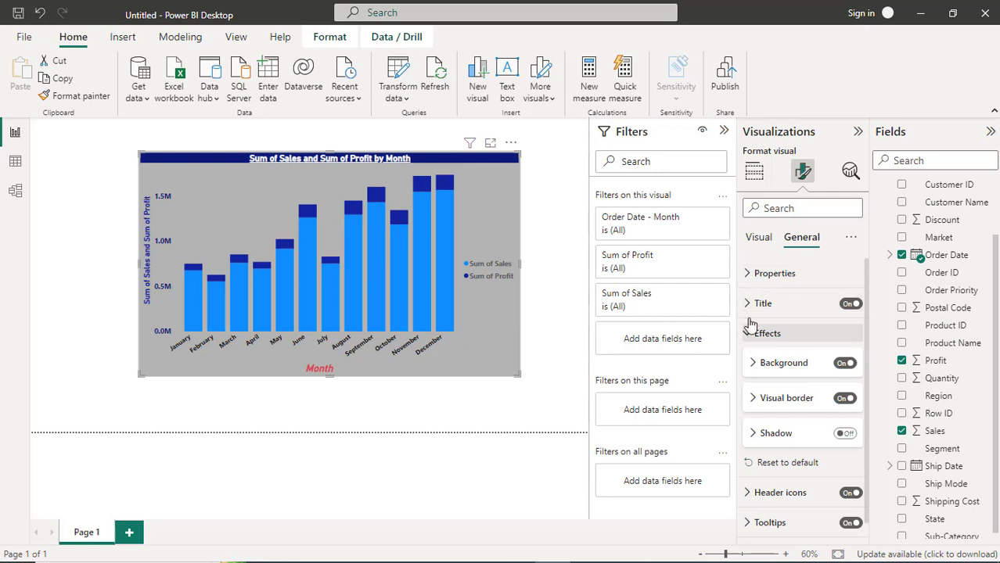
{"action": "left_click", "coordinate": [749, 305]}
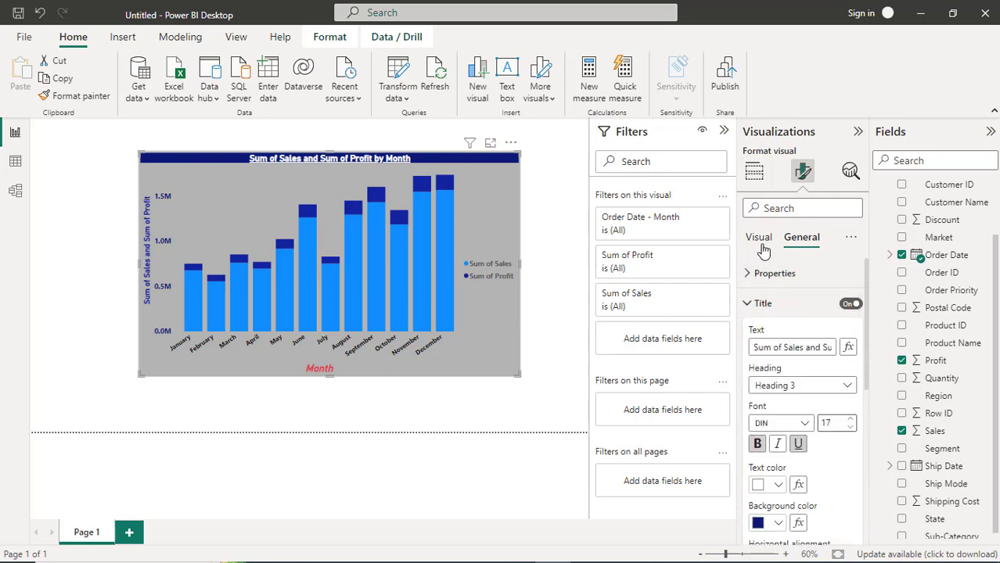
- Add Quantity to the chart's line y-axis and inspect the monthly points on the line
{"action": "left_click", "coordinate": [754, 175]}
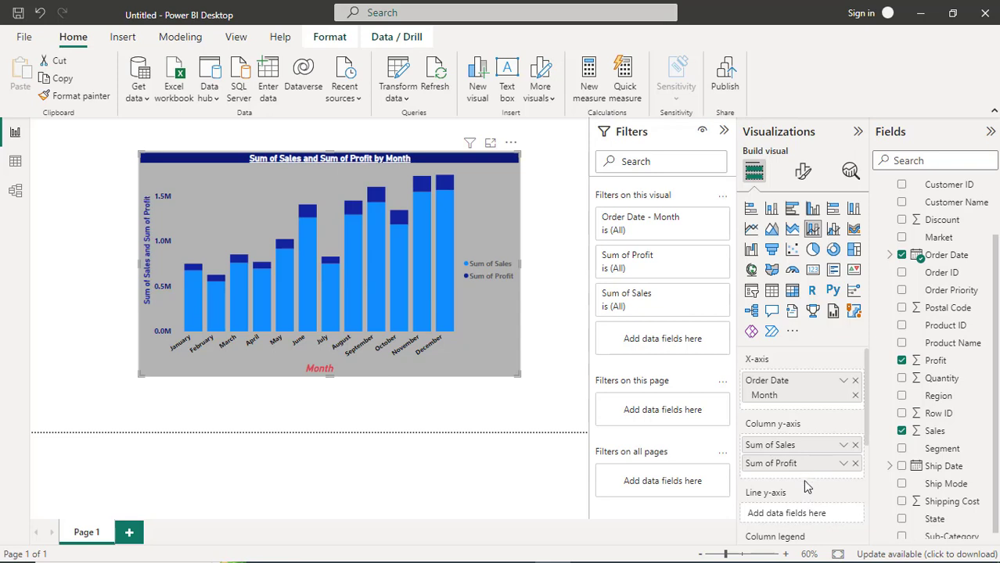
{"action": "scroll", "coordinate": [807, 487], "scroll_direction": "down", "scroll_amount": 2}
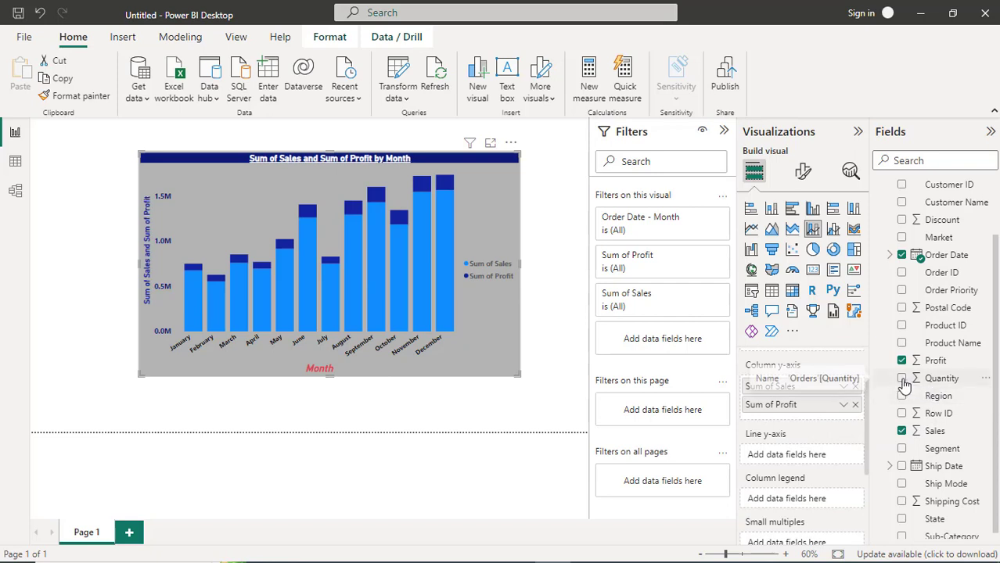
{"action": "left_click_drag", "start_coordinate": [903, 383], "coordinate": [772, 459]}
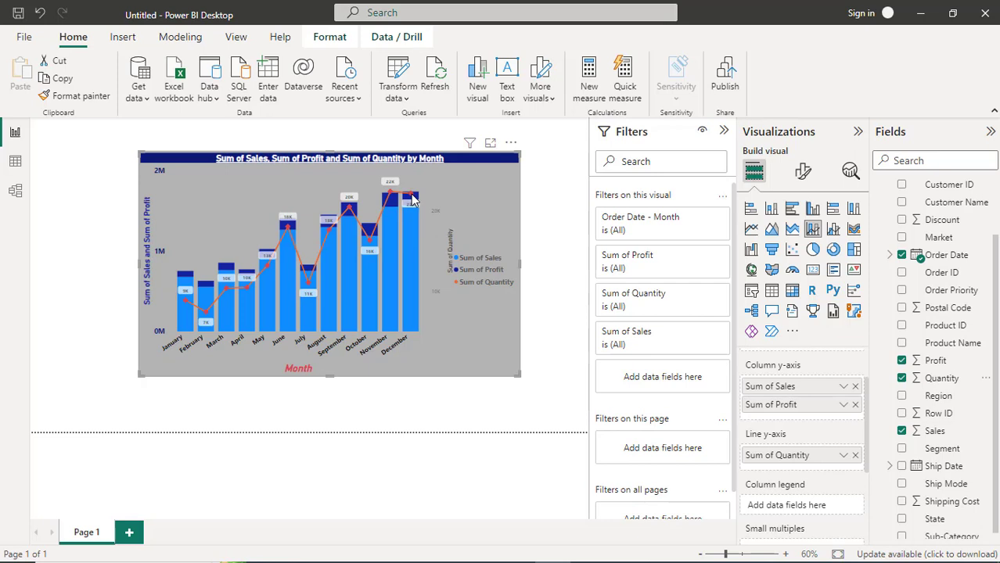
{"action": "mouse_move", "coordinate": [420, 202]}
{"action": "mouse_move", "coordinate": [289, 230]}
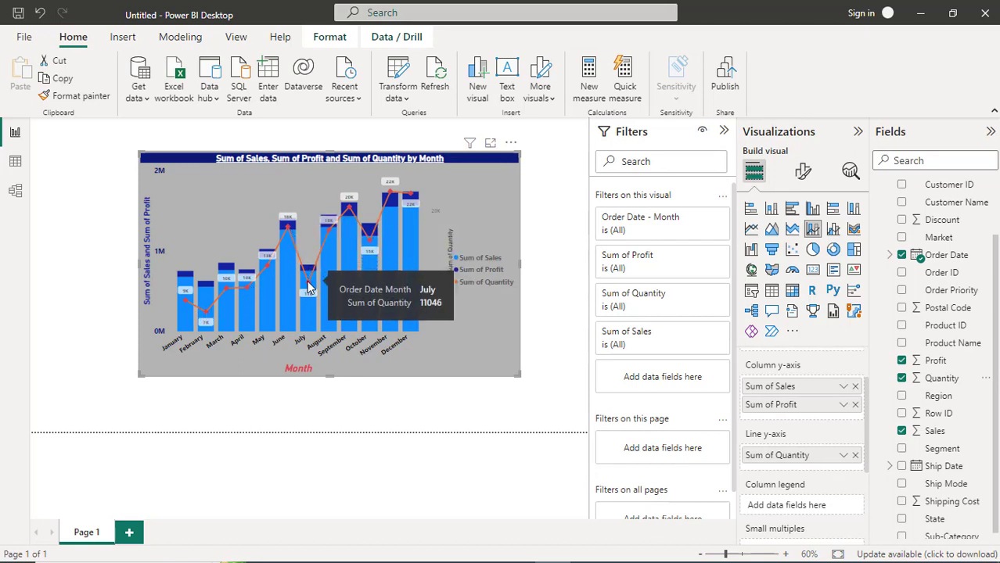
{"action": "mouse_move", "coordinate": [334, 237]}
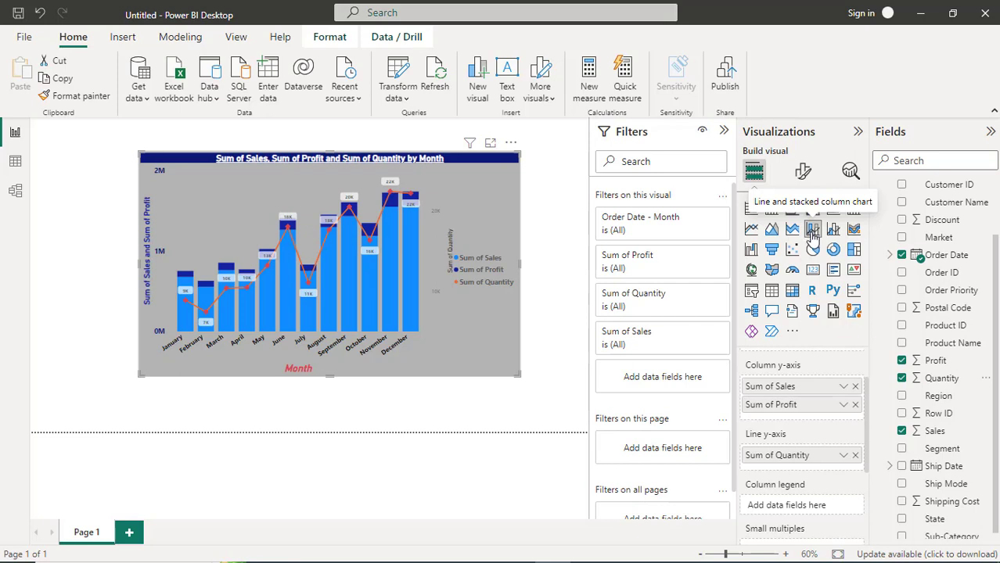
- Try Category in place of Quantity on the line y-axis and check its aggregation options
{"action": "left_click", "coordinate": [902, 379]}
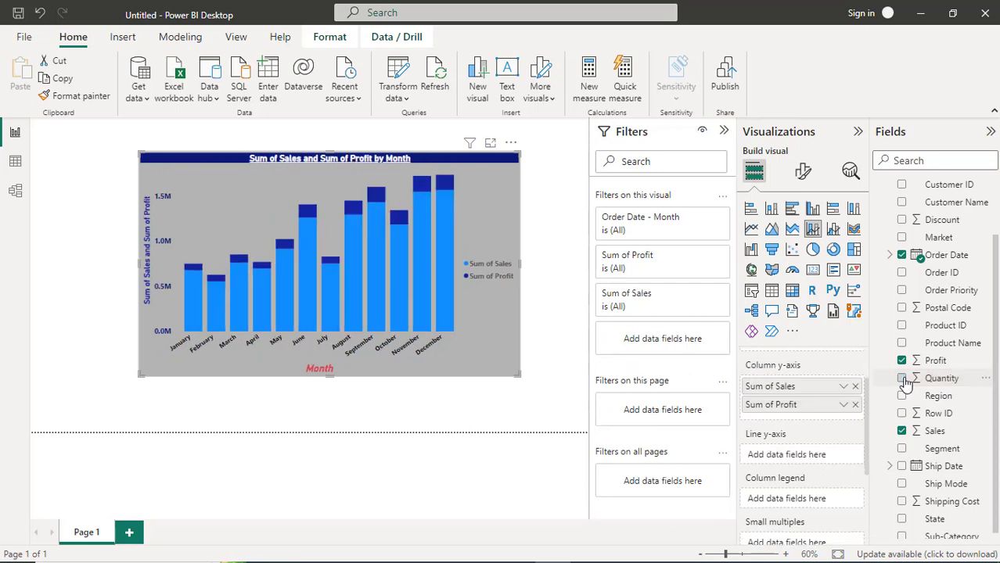
{"action": "scroll", "coordinate": [916, 337], "scroll_direction": "up", "scroll_amount": 3}
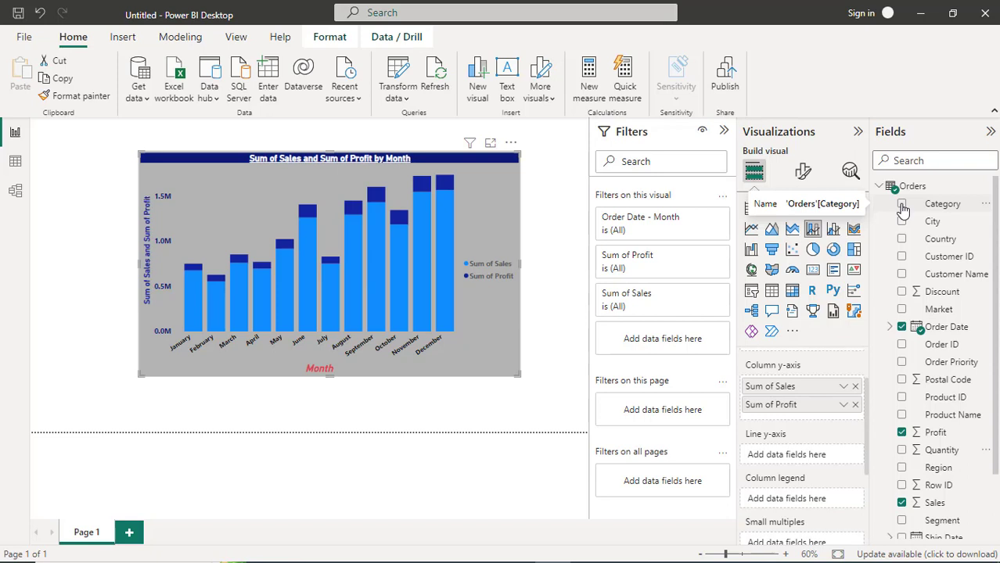
{"action": "left_click_drag", "start_coordinate": [903, 209], "coordinate": [770, 451]}
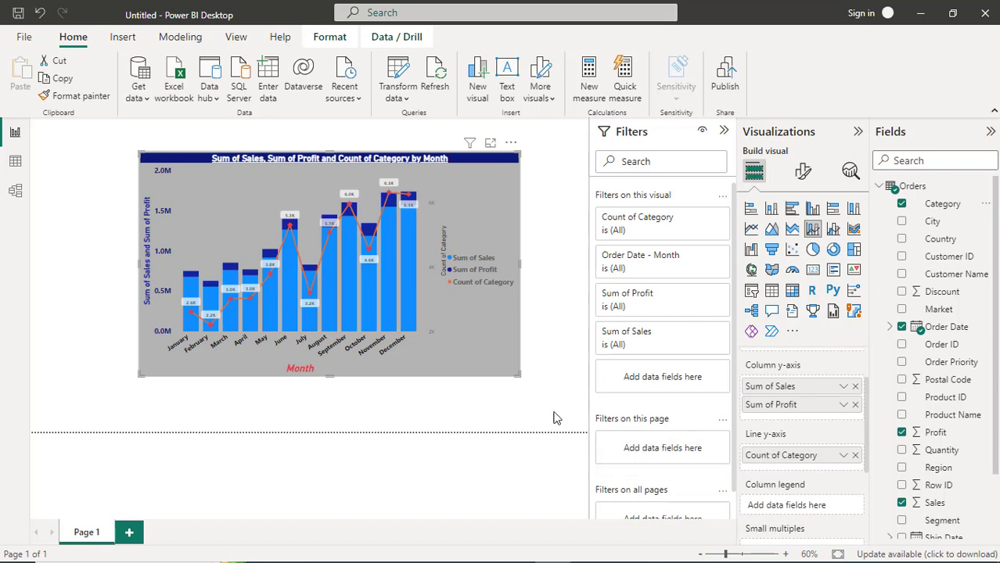
{"action": "mouse_move", "coordinate": [193, 315]}
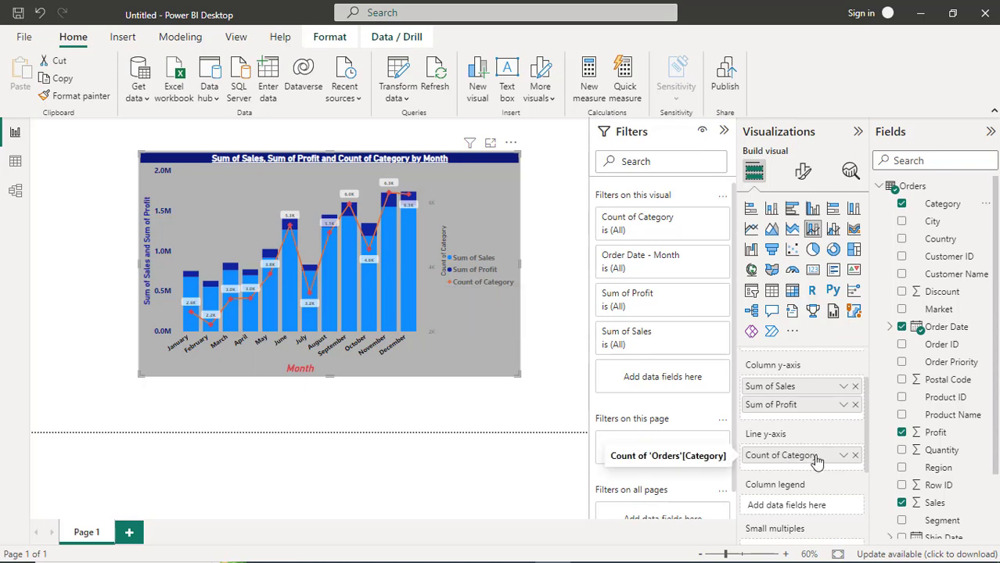
{"action": "left_click", "coordinate": [844, 456]}
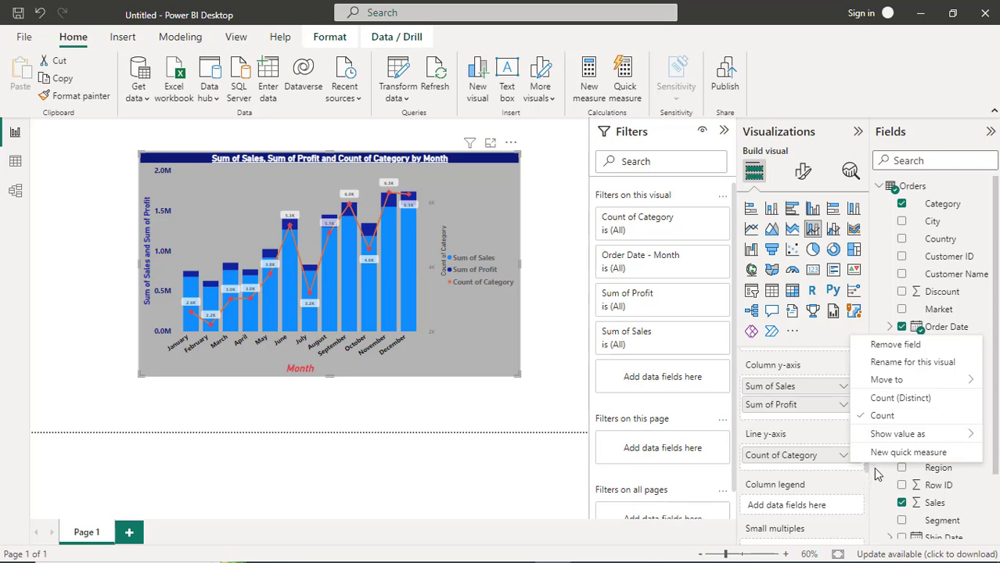
{"action": "left_click", "coordinate": [870, 465]}
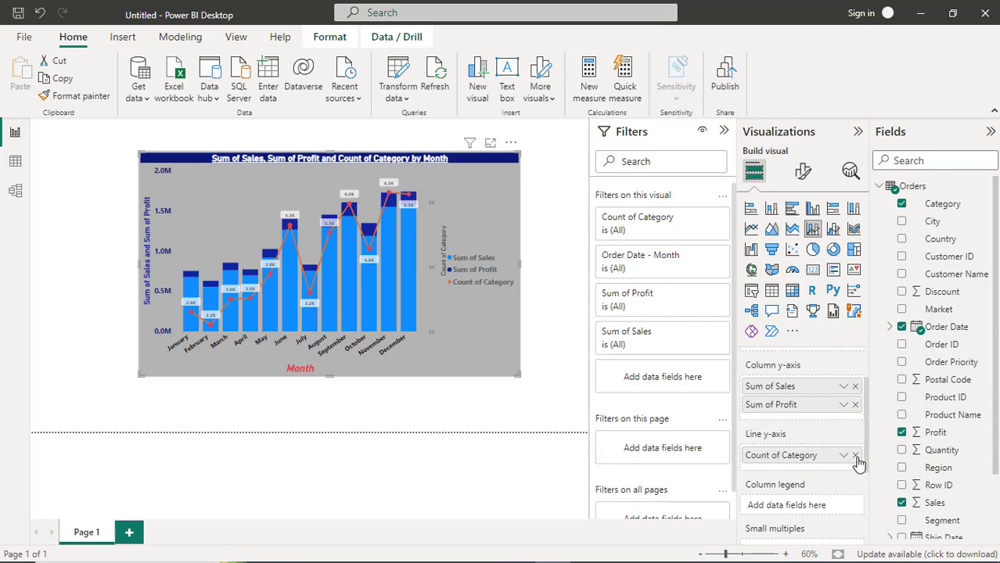
- Remove Category from the line y-axis and put Quantity back in its place
{"action": "left_click", "coordinate": [856, 456]}
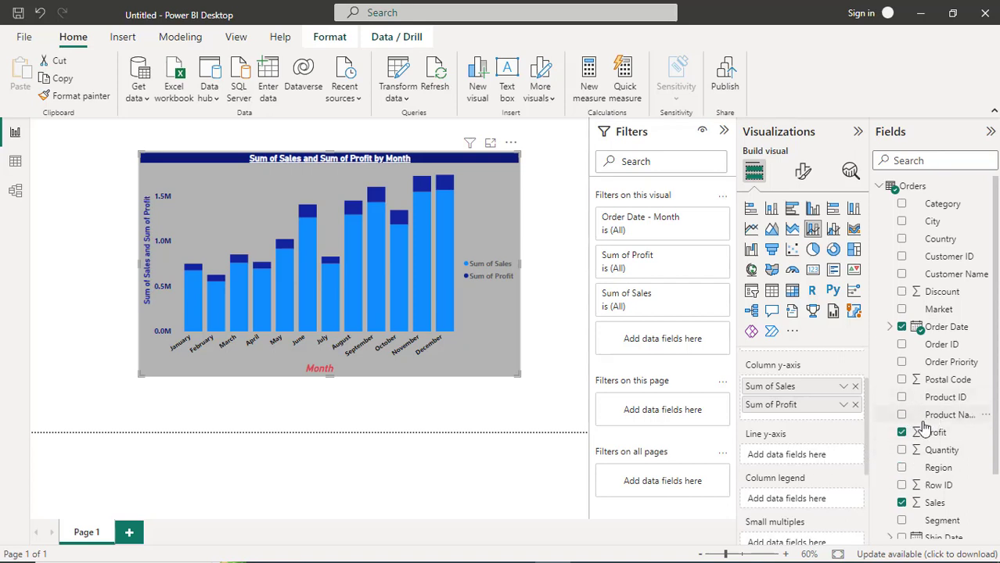
{"action": "left_click_drag", "start_coordinate": [908, 452], "coordinate": [764, 453]}
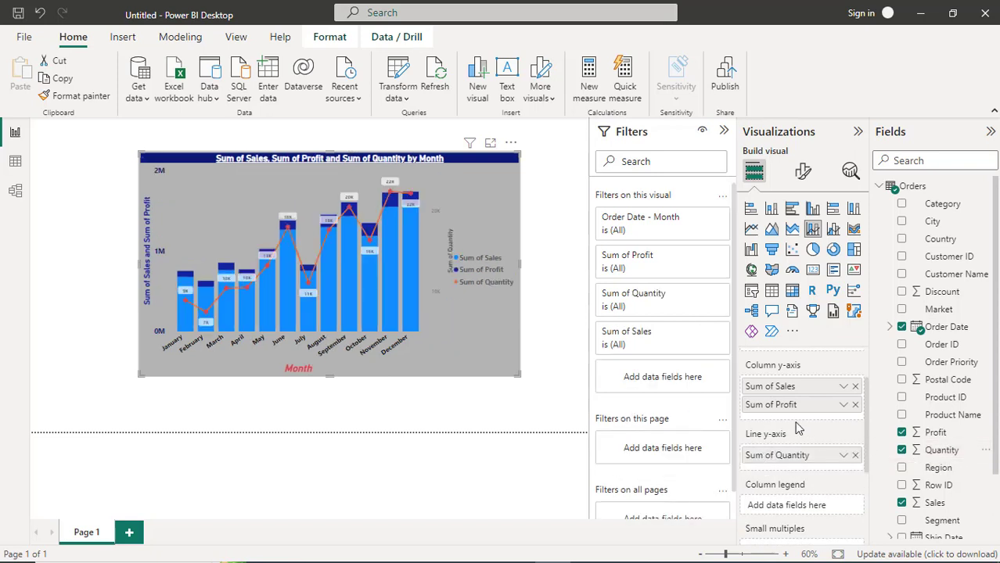
- Try adding Category to the x-axis below Month, and remove it again
{"action": "scroll", "coordinate": [848, 431], "scroll_direction": "down", "scroll_amount": 2}
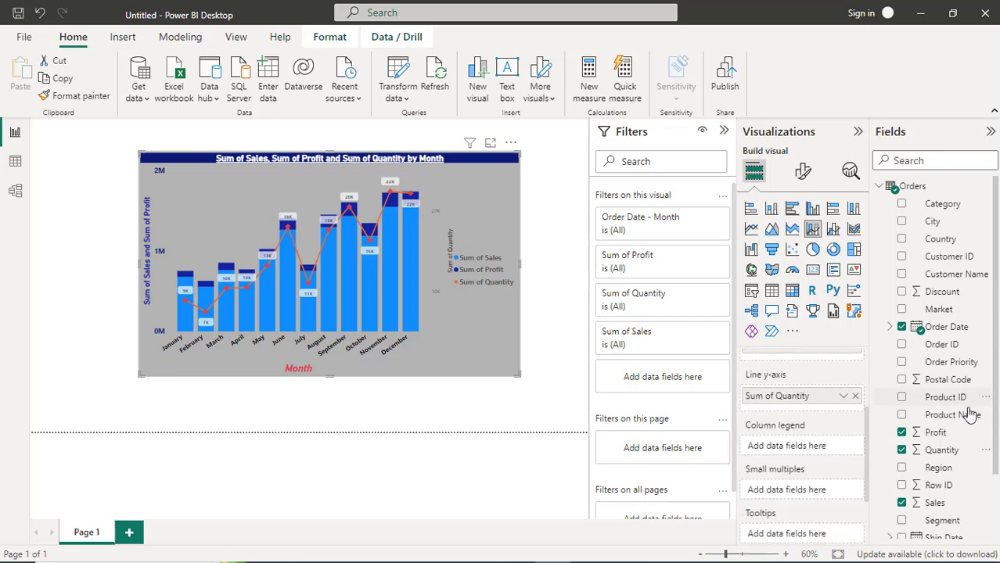
{"action": "scroll", "coordinate": [994, 436], "scroll_direction": "down", "scroll_amount": 2}
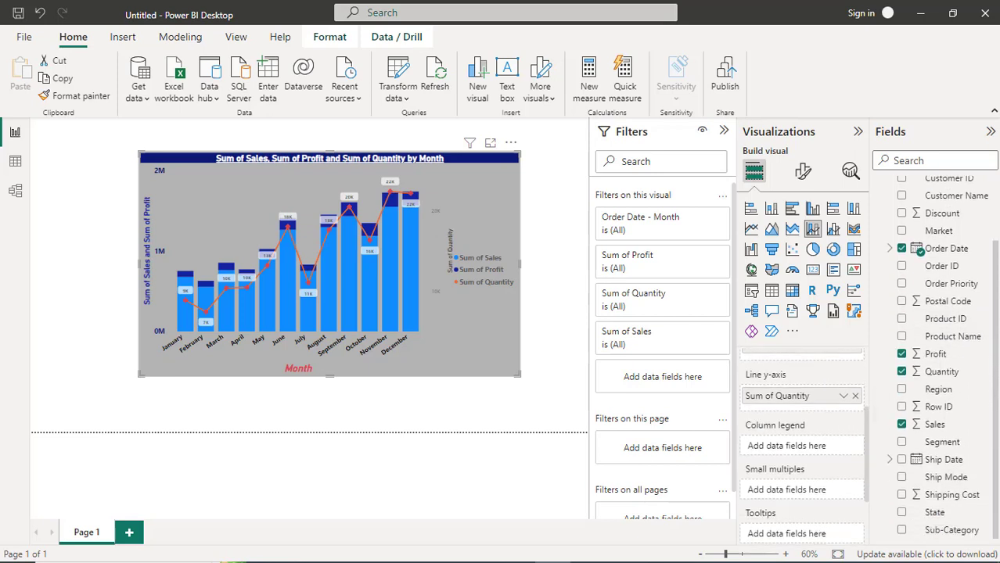
{"action": "scroll", "coordinate": [997, 465], "scroll_direction": "up", "scroll_amount": 2}
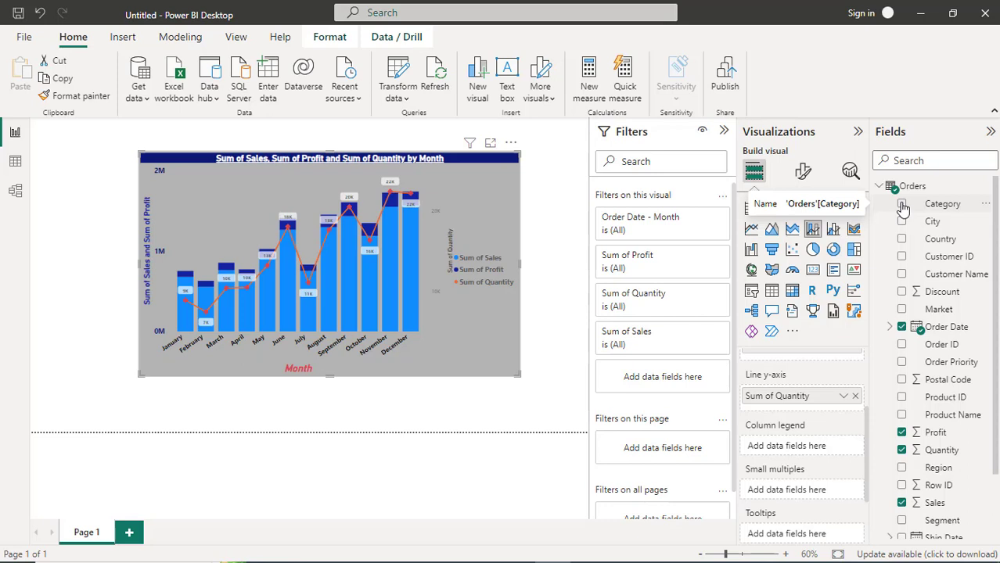
{"action": "left_click_drag", "start_coordinate": [904, 208], "coordinate": [831, 408]}
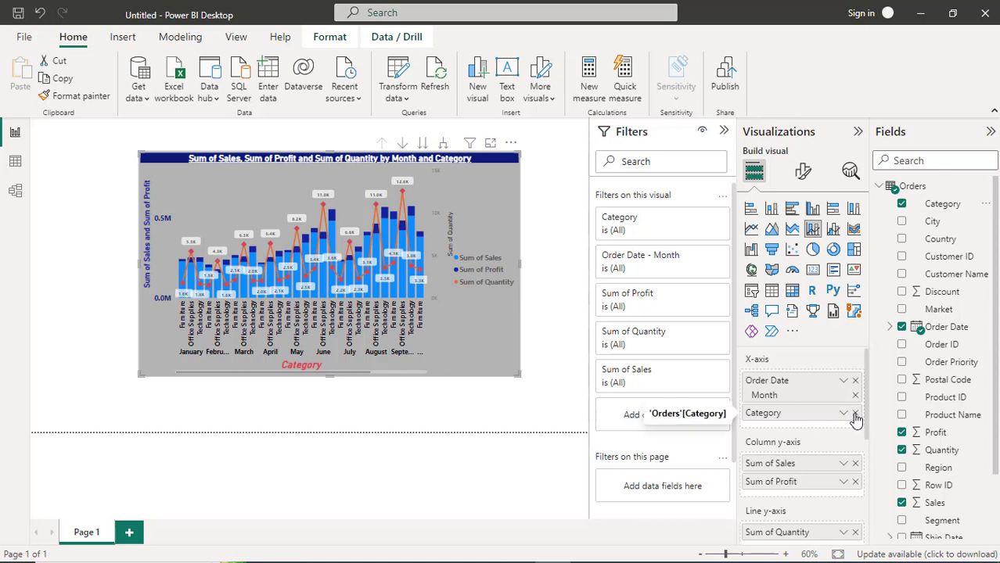
{"action": "left_click", "coordinate": [855, 414]}
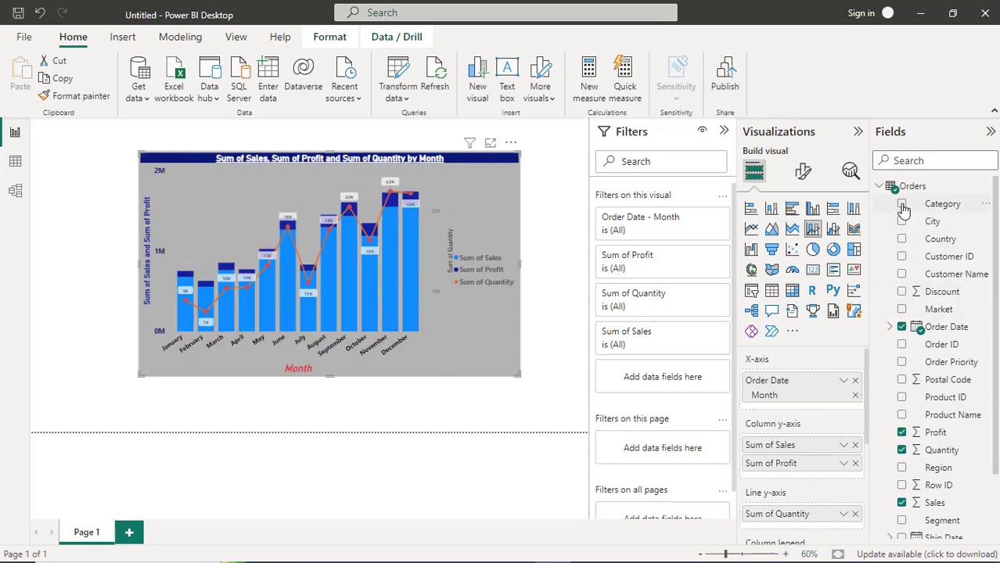
- Try adding Category to the column y-axis alongside Sales and Profit, and remove it again
{"action": "left_click_drag", "start_coordinate": [897, 254], "coordinate": [836, 474]}
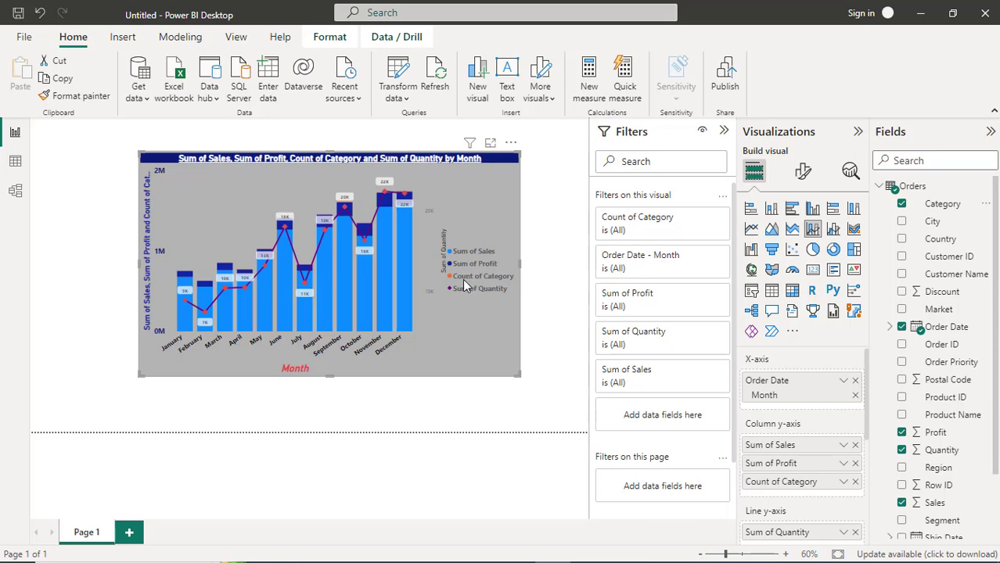
{"action": "left_click", "coordinate": [855, 482]}
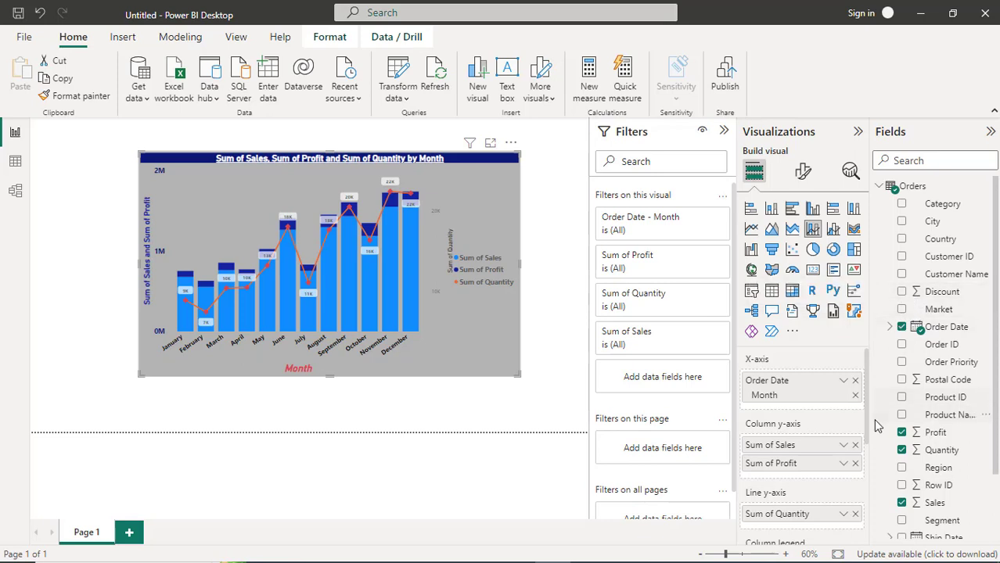
- Convert the combo chart to a line and clustered column chart and enlarge it slightly toward its lower-left corner
{"action": "scroll", "coordinate": [878, 420], "scroll_direction": "down", "scroll_amount": 3}
{"action": "scroll", "coordinate": [882, 420], "scroll_direction": "up", "scroll_amount": 3}
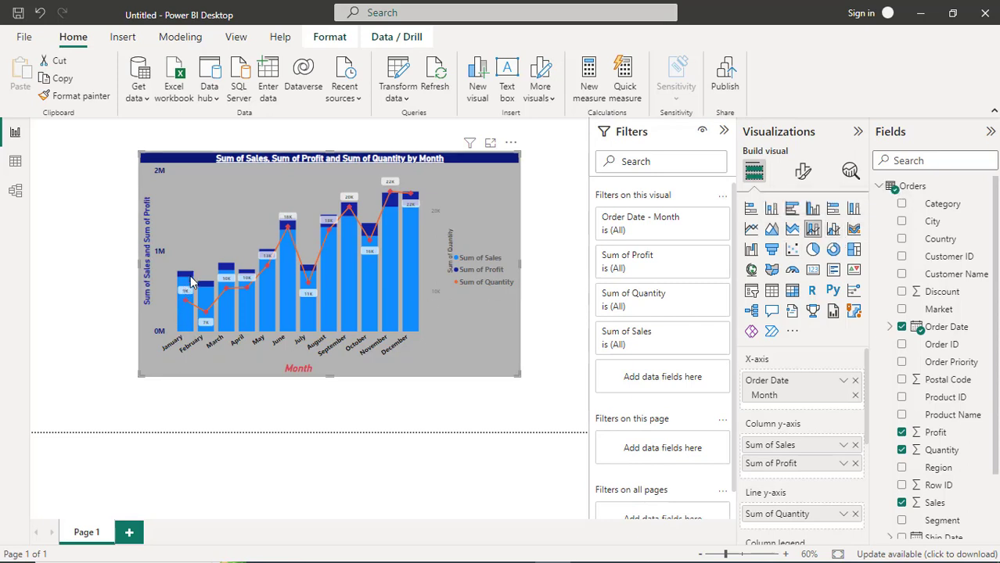
{"action": "mouse_move", "coordinate": [188, 279]}
{"action": "left_click", "coordinate": [833, 230]}
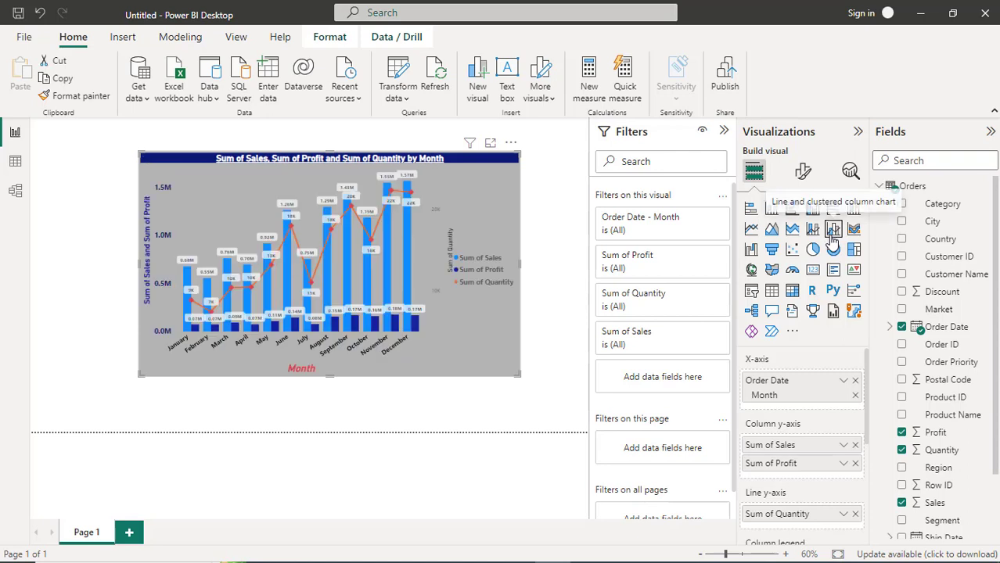
{"action": "mouse_move", "coordinate": [210, 333]}
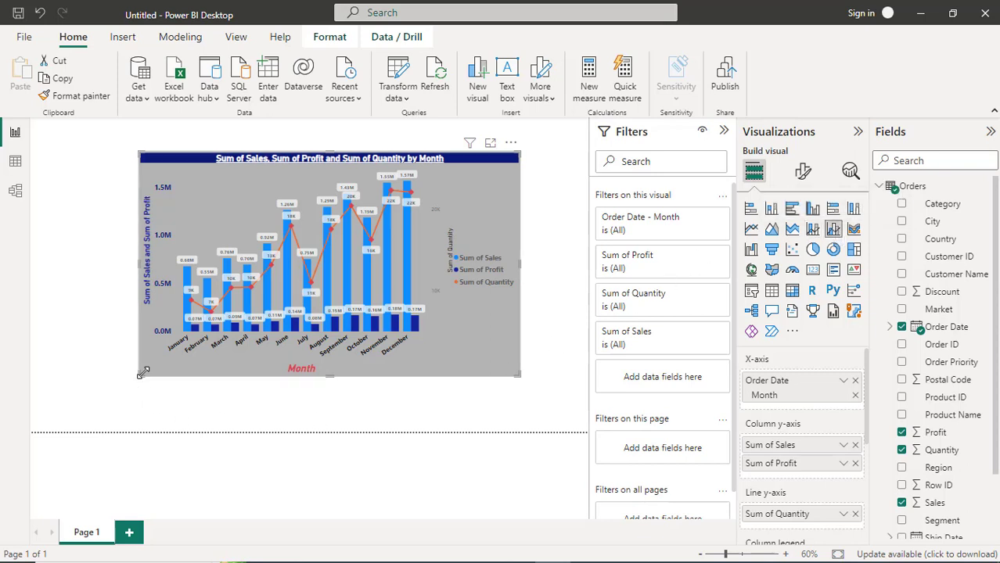
{"action": "left_click_drag", "start_coordinate": [141, 376], "coordinate": [102, 402]}
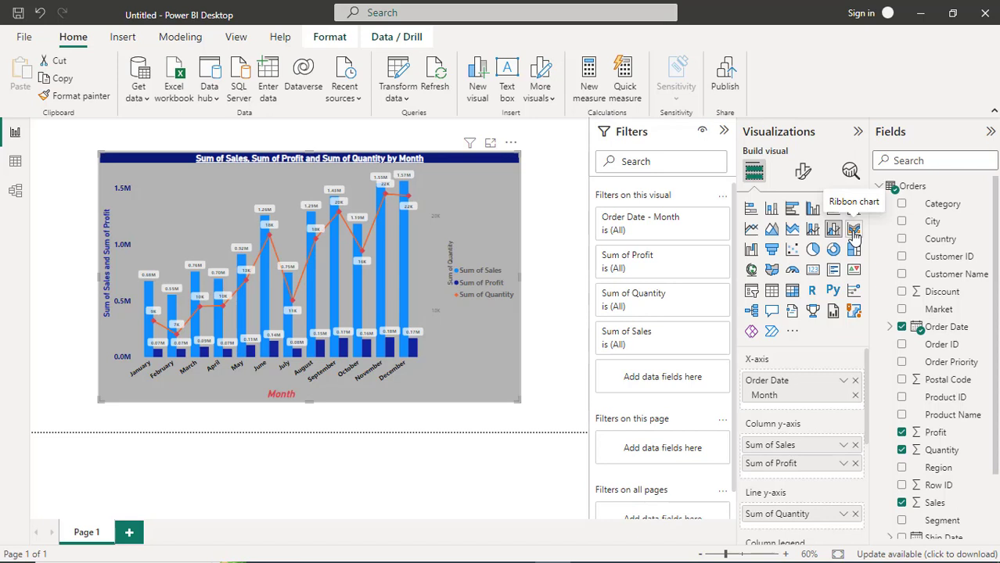
- Switch to the PowerPoint slide show, read the Ribbon Chart slide, and return to Power BI Desktop
{"action": "key", "text": "alt+Tab"}
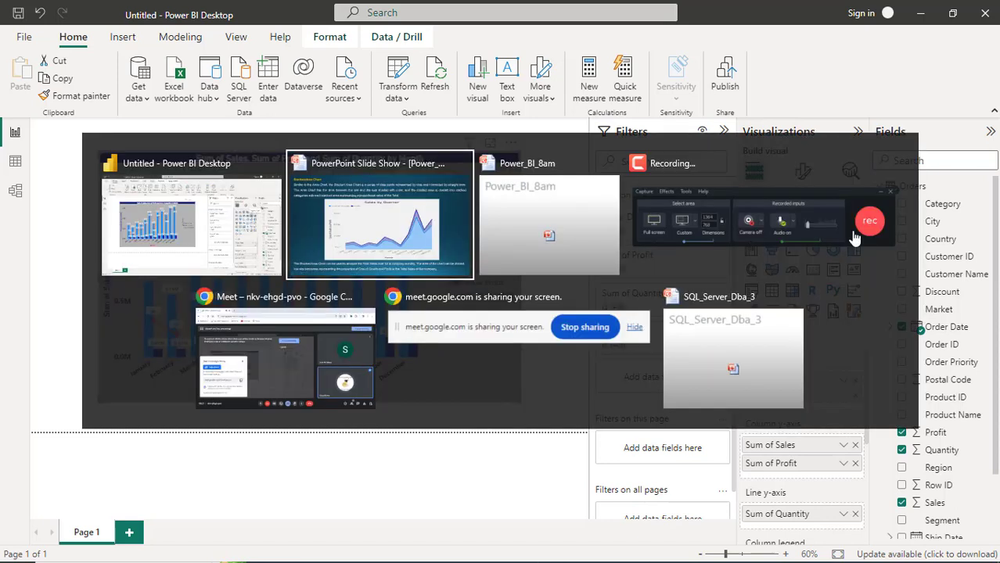
{"action": "key", "text": "Right"}
{"action": "key", "text": "Right"}
{"action": "key", "text": "Right"}
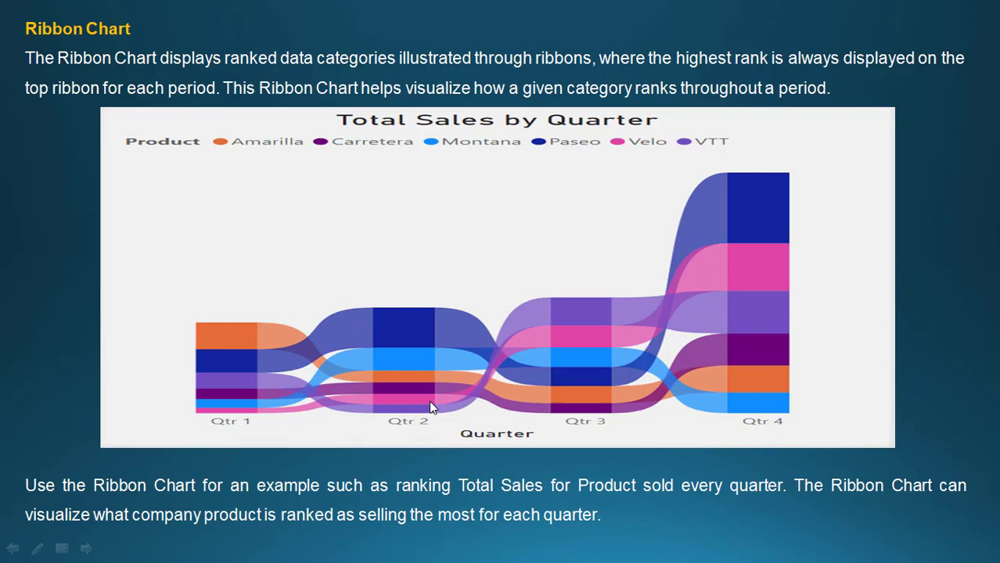
{"action": "key", "text": "alt+Tab"}
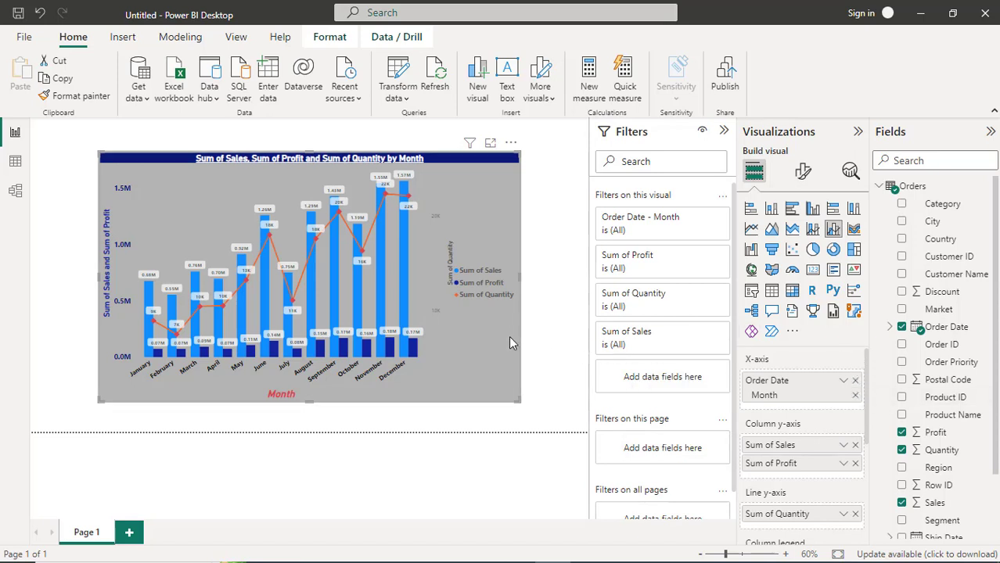
- Add a new report page and insert a ribbon chart, enlarged and placed in the middle of the page
{"action": "left_click", "coordinate": [130, 533]}
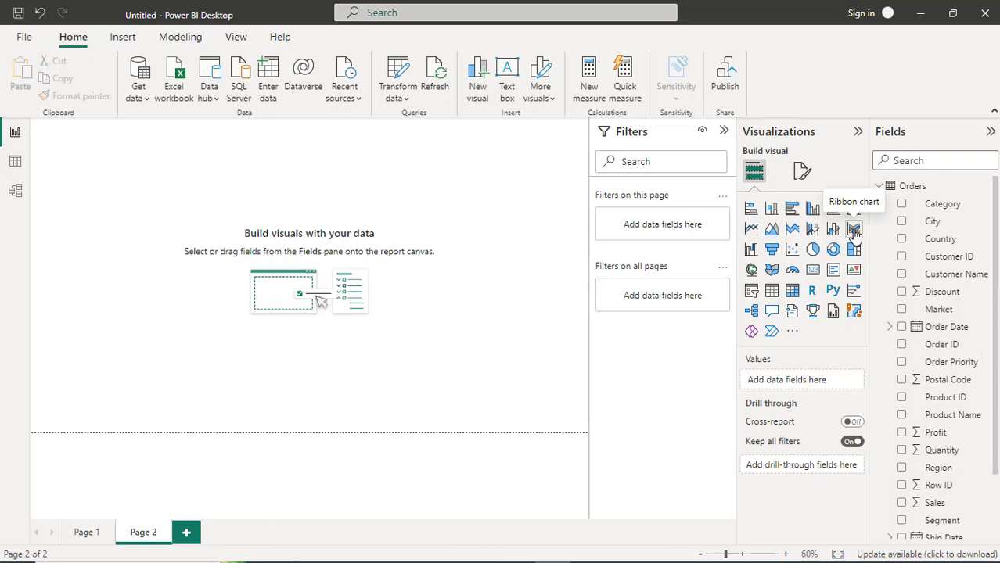
{"action": "left_click", "coordinate": [854, 230]}
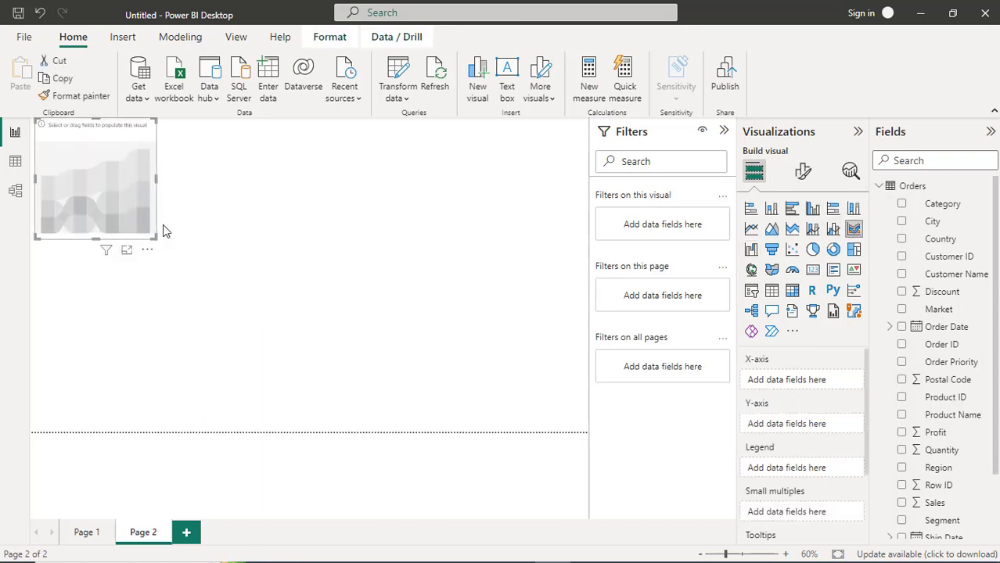
{"action": "left_click_drag", "start_coordinate": [130, 214], "coordinate": [490, 376]}
{"action": "left_click_drag", "start_coordinate": [418, 347], "coordinate": [383, 330]}
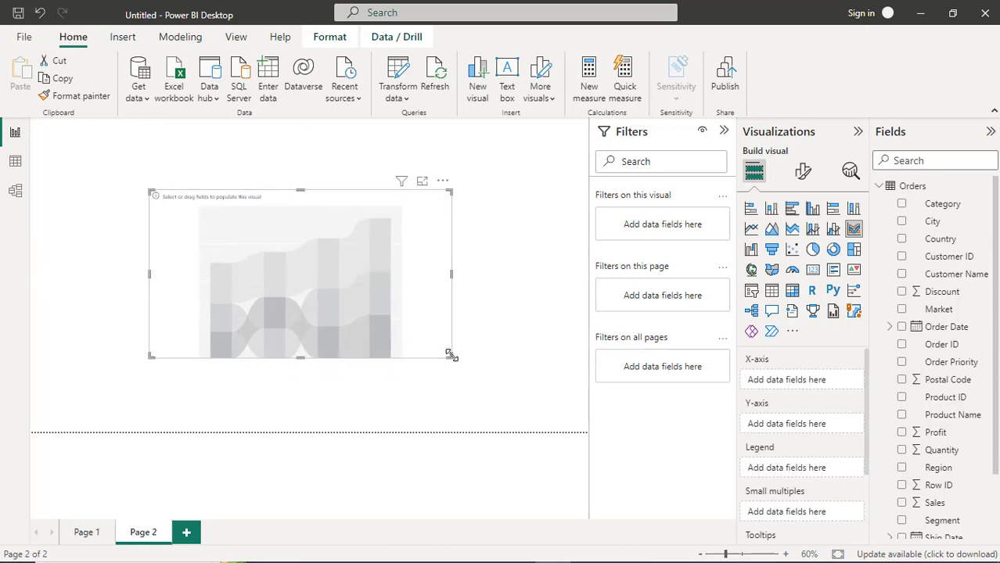
{"action": "left_click_drag", "start_coordinate": [451, 355], "coordinate": [402, 337]}
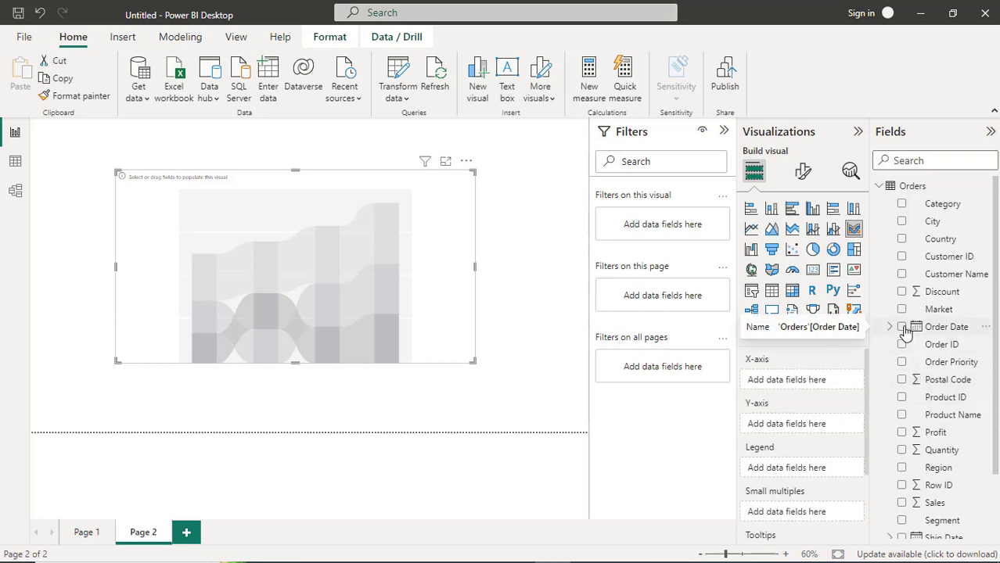
- Assign Order Date to the ribbon chart's x-axis and Sales to its y-axis, and enlarge the chart slightly
{"action": "left_click_drag", "start_coordinate": [906, 331], "coordinate": [790, 377]}
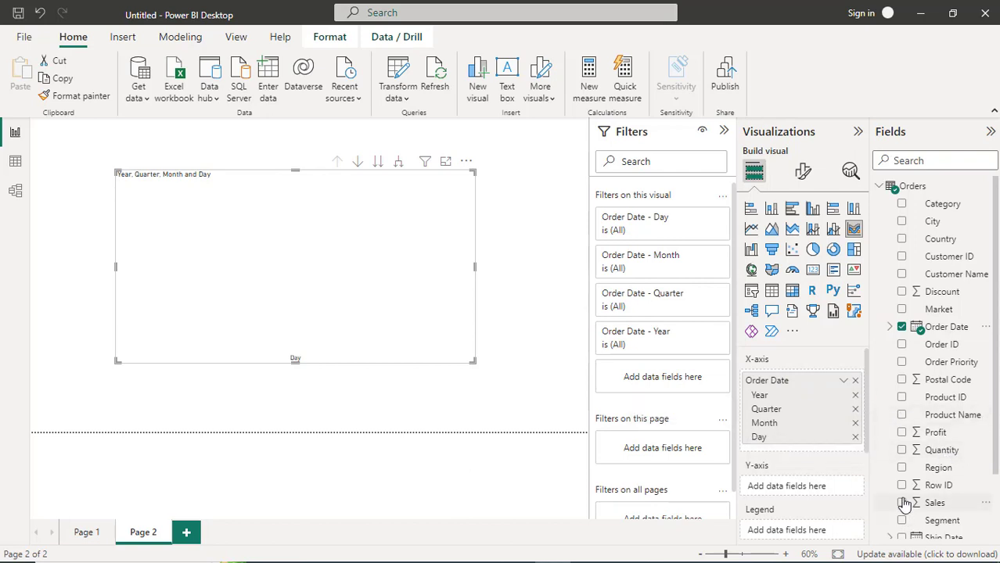
{"action": "left_click_drag", "start_coordinate": [903, 502], "coordinate": [780, 487]}
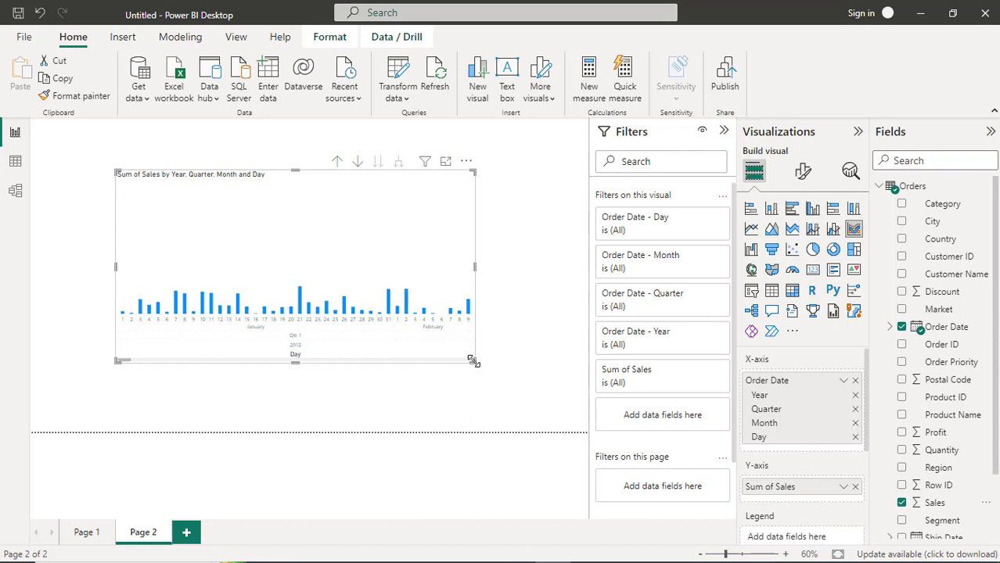
{"action": "left_click_drag", "start_coordinate": [501, 387], "coordinate": [511, 386]}
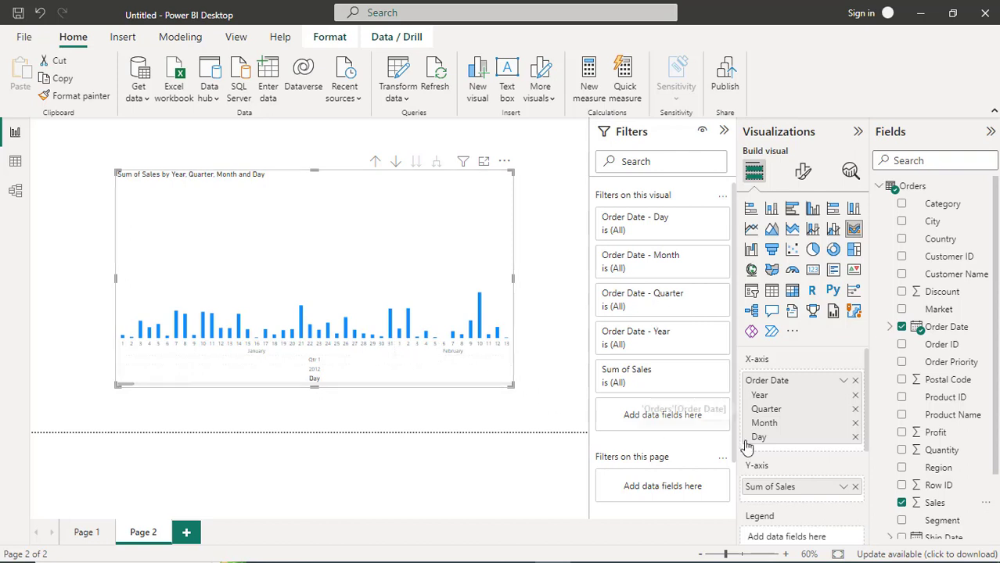
- Remove Day, Month and Year from the x-axis date hierarchy, keeping only Quarter
{"action": "scroll", "coordinate": [747, 446], "scroll_direction": "down", "scroll_amount": 2}
{"action": "scroll", "coordinate": [747, 446], "scroll_direction": "down", "scroll_amount": 3}
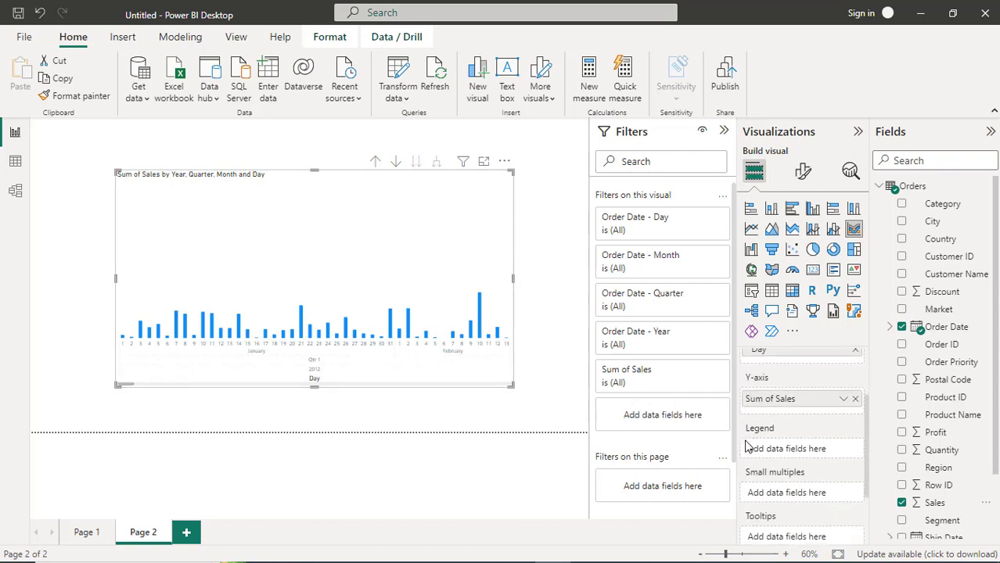
{"action": "scroll", "coordinate": [747, 446], "scroll_direction": "up", "scroll_amount": 4}
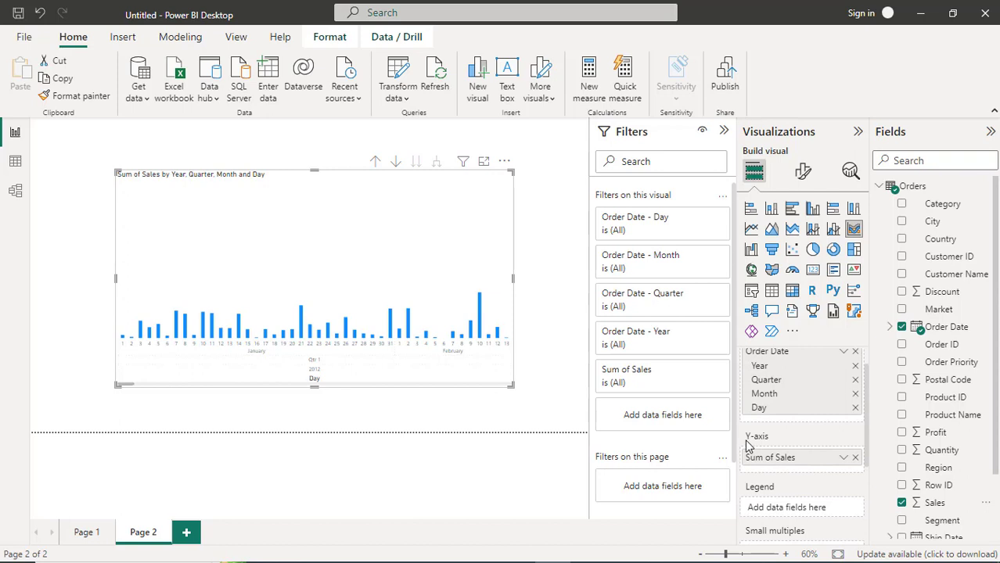
{"action": "scroll", "coordinate": [747, 446], "scroll_direction": "up", "scroll_amount": 2}
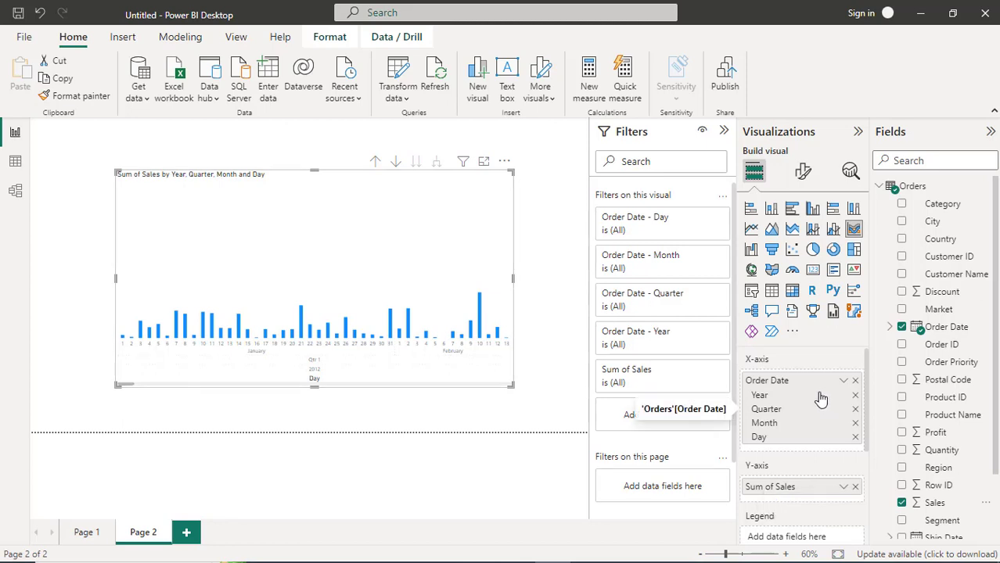
{"action": "left_click", "coordinate": [856, 437]}
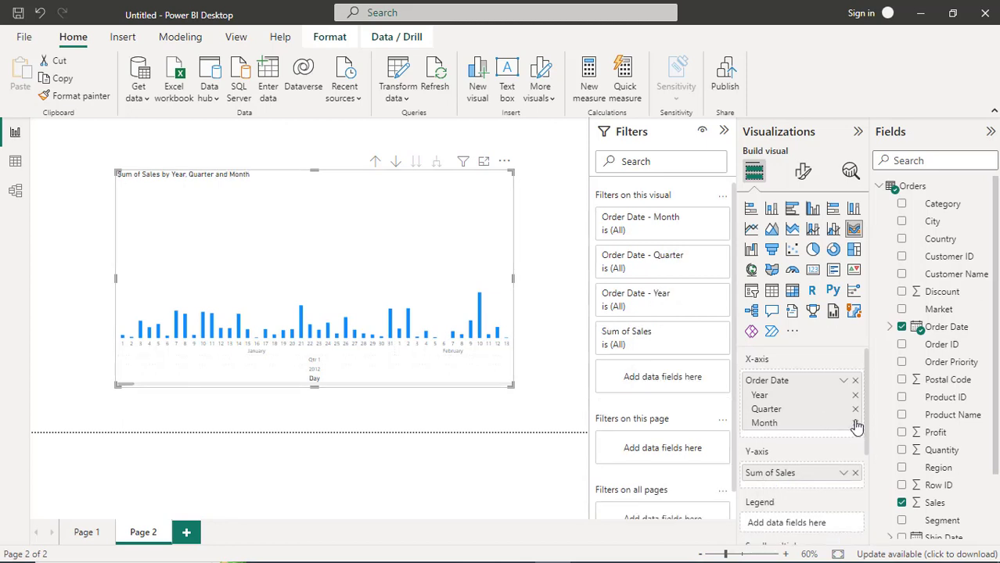
{"action": "left_click", "coordinate": [855, 423]}
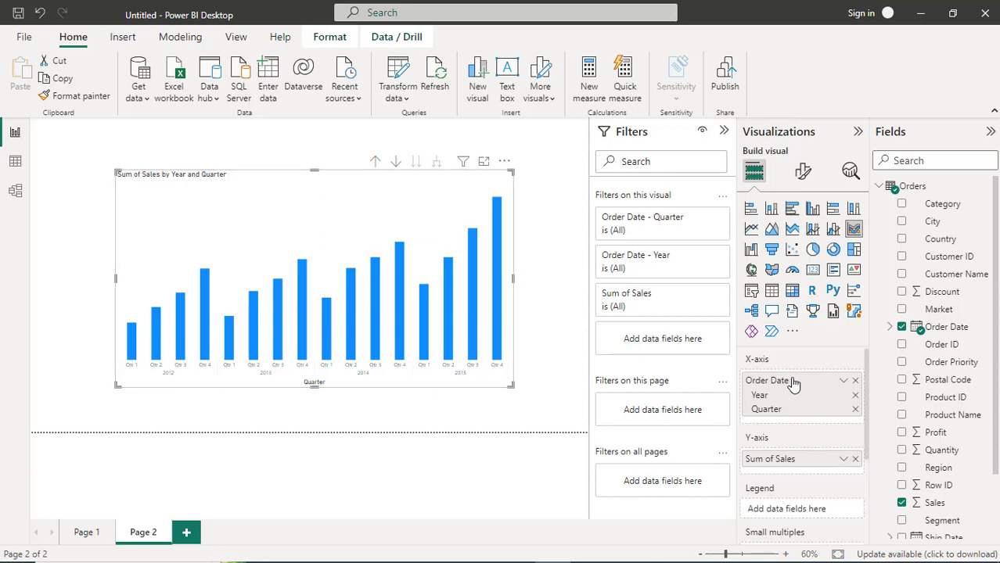
{"action": "left_click", "coordinate": [855, 396]}
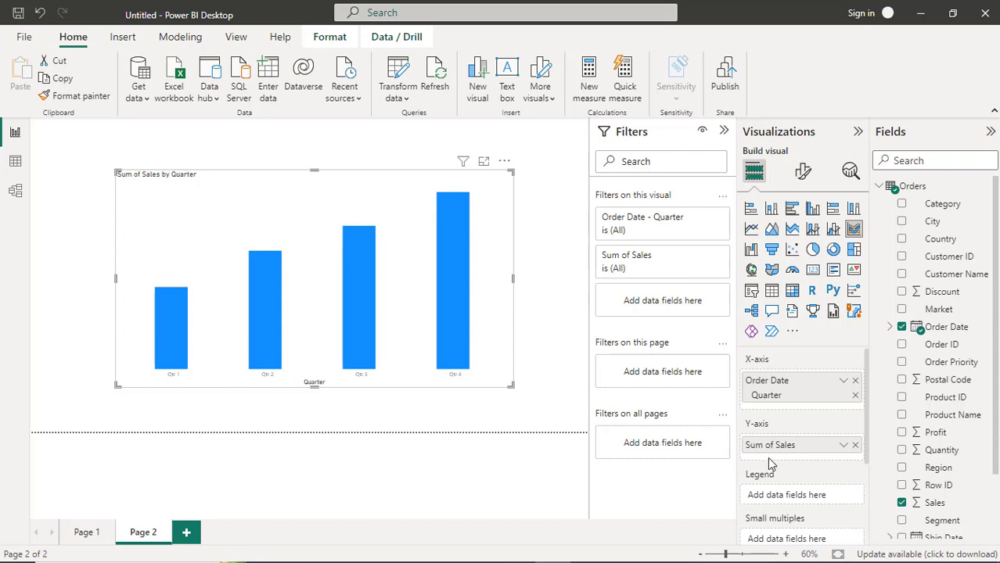
- Try Category as the ribbon chart's legend, and remove it again
{"action": "scroll", "coordinate": [766, 457], "scroll_direction": "down", "scroll_amount": 2}
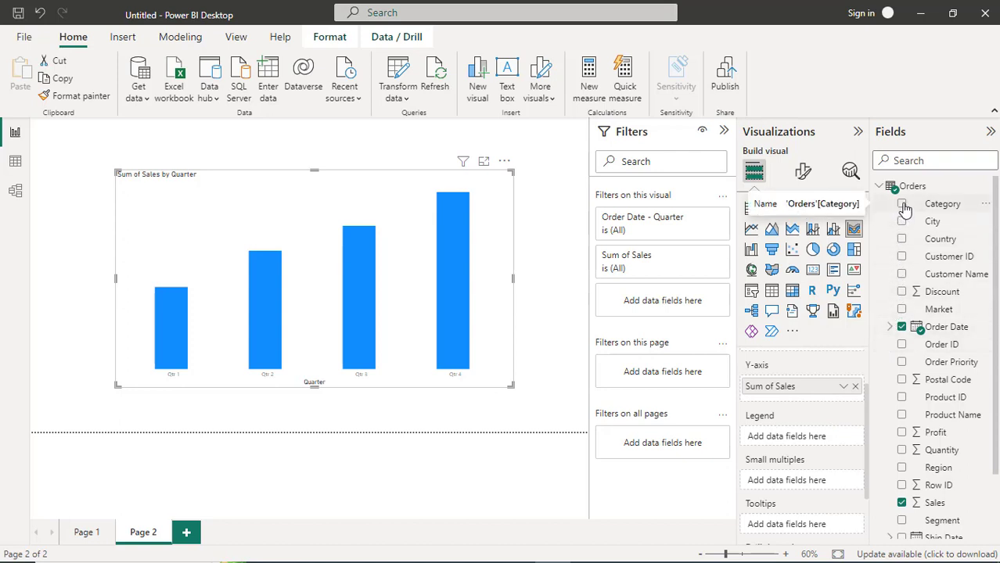
{"action": "left_click_drag", "start_coordinate": [903, 208], "coordinate": [772, 440]}
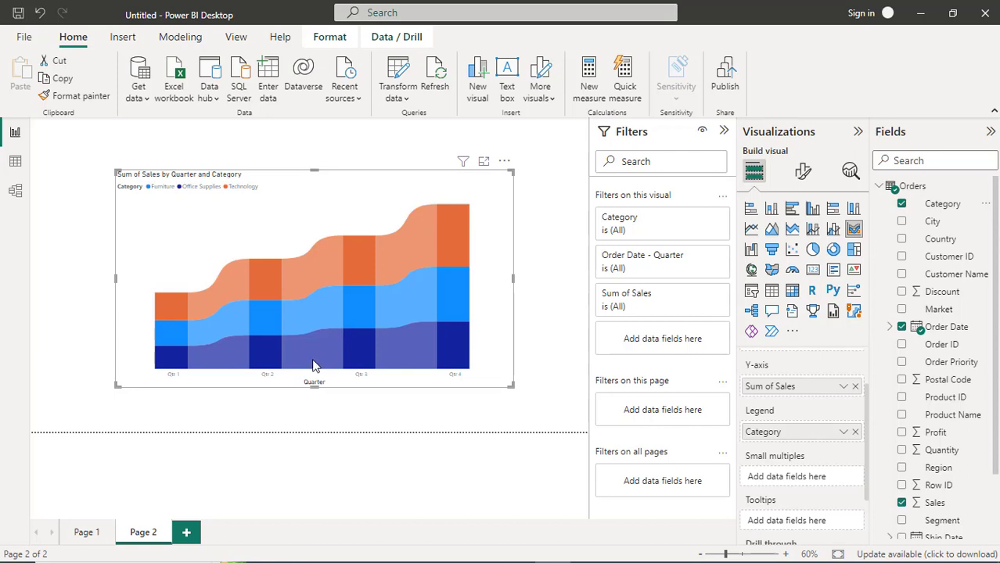
{"action": "left_click", "coordinate": [855, 433]}
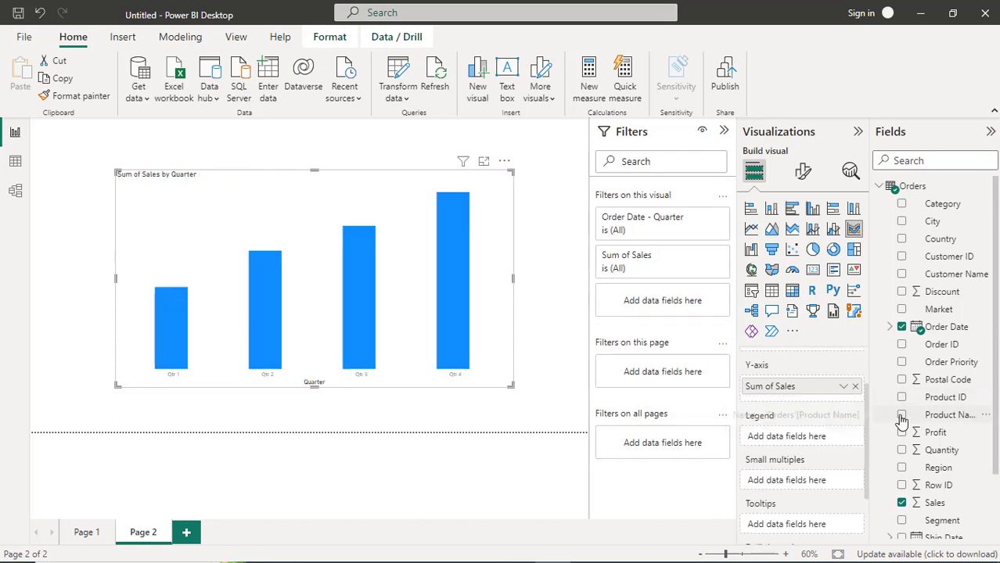
- Set Product Name as the ribbon chart's legend, inspect the chart in focus mode, and return to the report
{"action": "left_click_drag", "start_coordinate": [903, 421], "coordinate": [766, 442]}
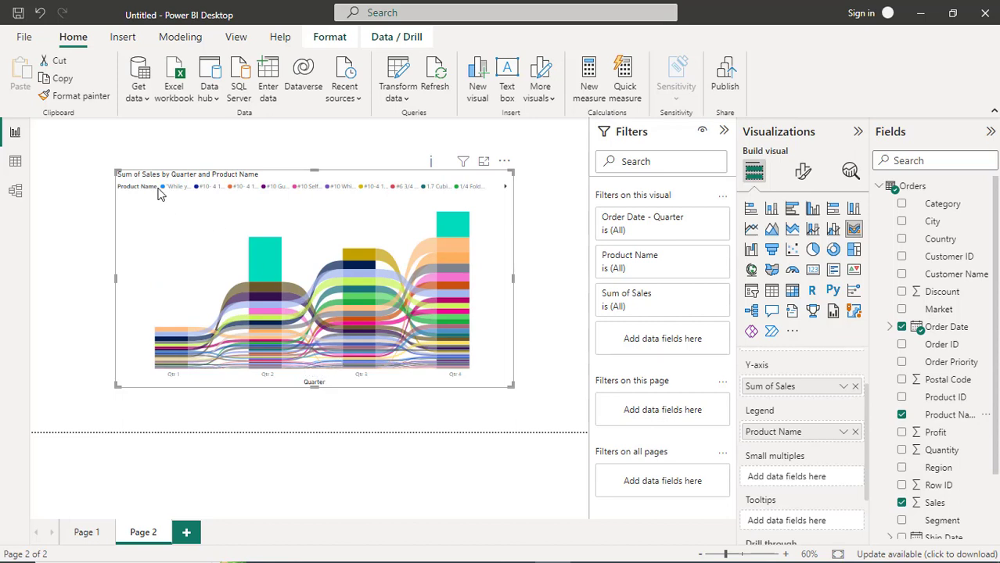
{"action": "left_click", "coordinate": [484, 163]}
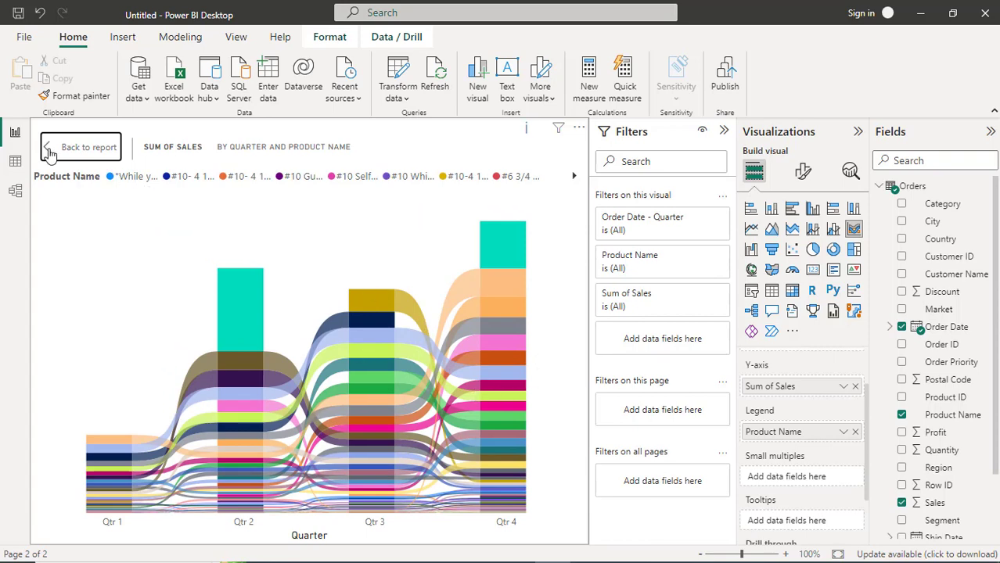
{"action": "left_click", "coordinate": [68, 157]}
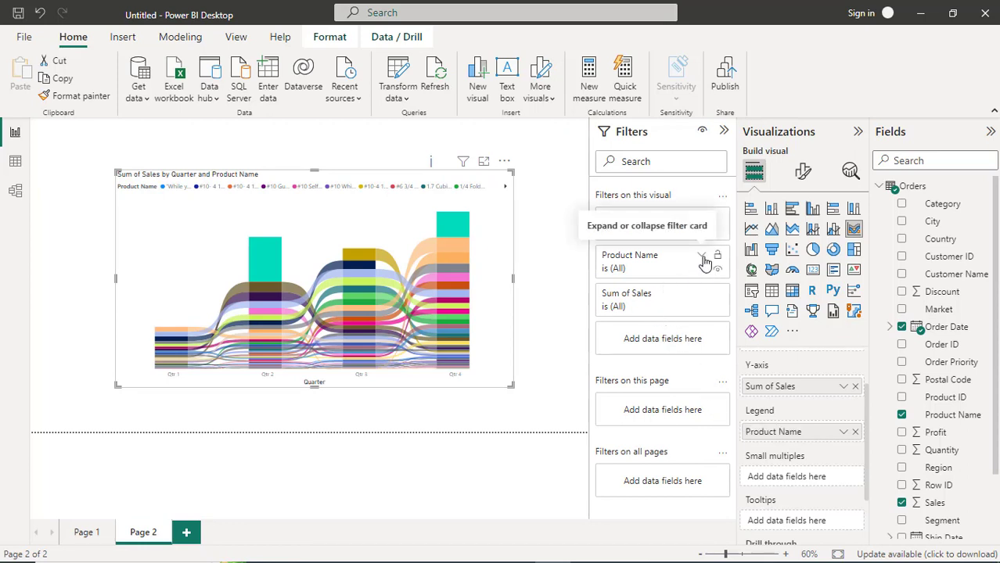
- Filter Product Name to the first six products, from "While you Were Out" through #10 White Business
{"action": "left_click", "coordinate": [703, 259]}
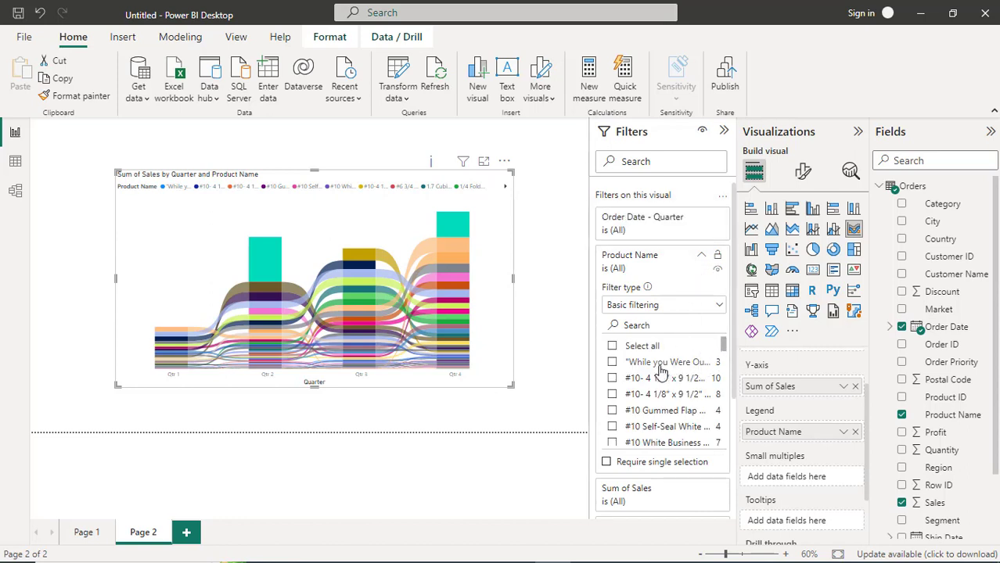
{"action": "left_click", "coordinate": [612, 363]}
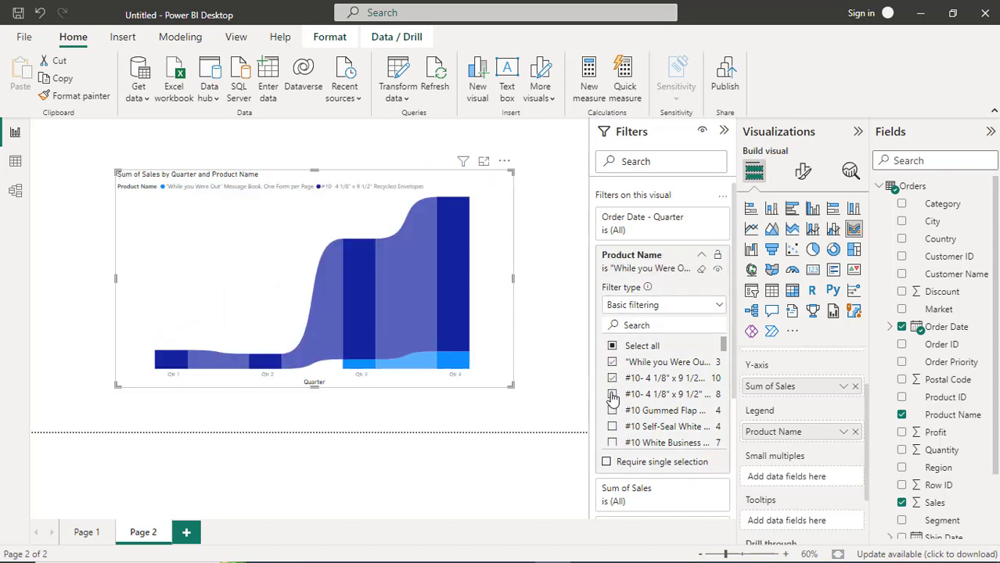
{"action": "left_click", "coordinate": [613, 411]}
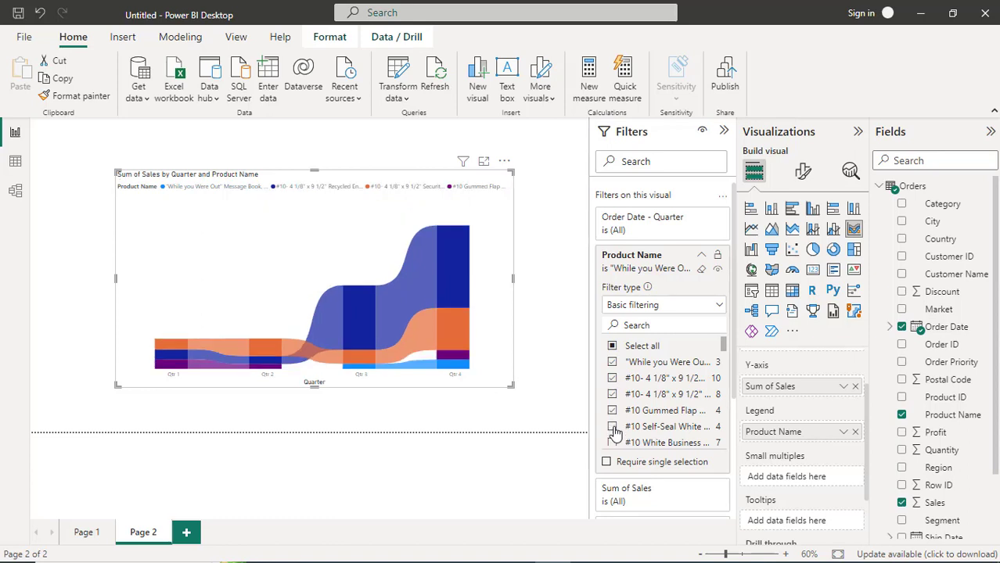
{"action": "left_click", "coordinate": [614, 443]}
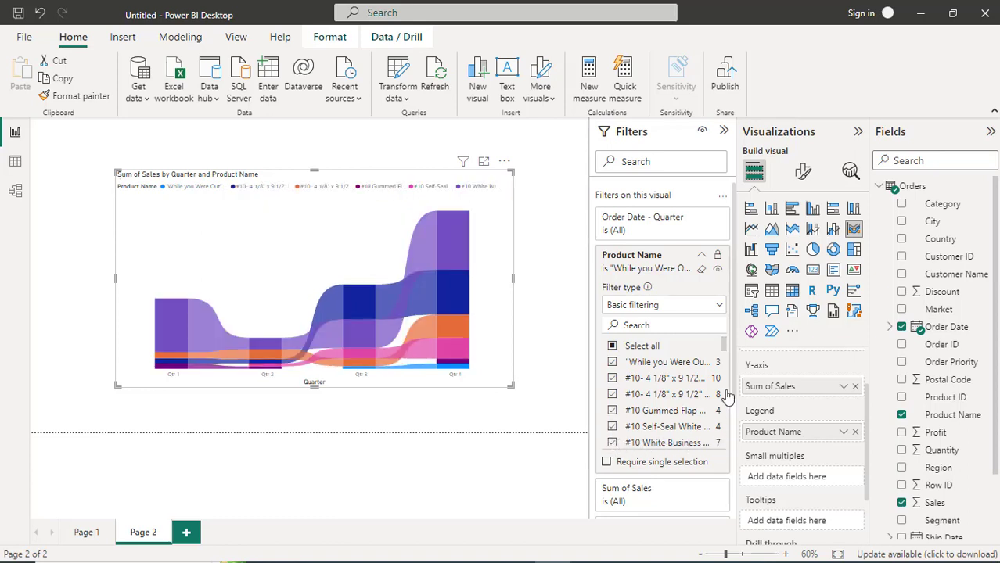
- Add 3M Organizer Strips and the 3M Polarizing Light product to the Product Name filter, trying 3M Polarizing Task and clearing it again
{"action": "left_click_drag", "start_coordinate": [725, 344], "coordinate": [722, 366]}
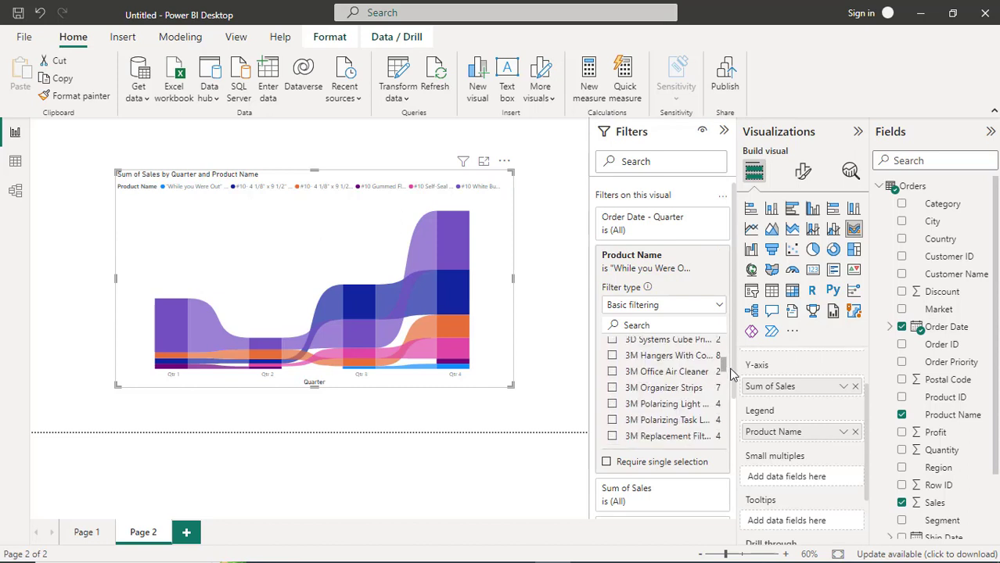
{"action": "left_click", "coordinate": [612, 389]}
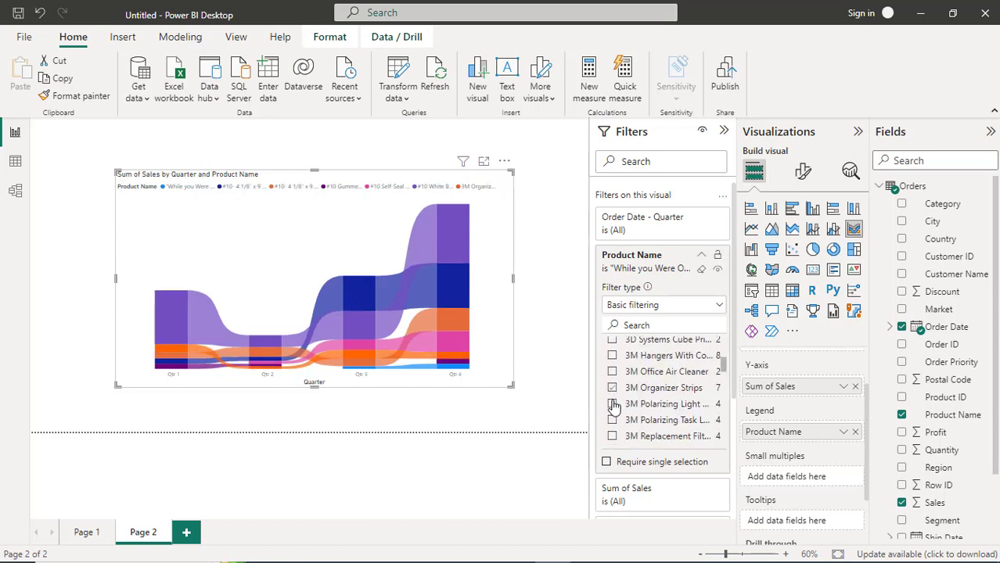
{"action": "left_click", "coordinate": [613, 405]}
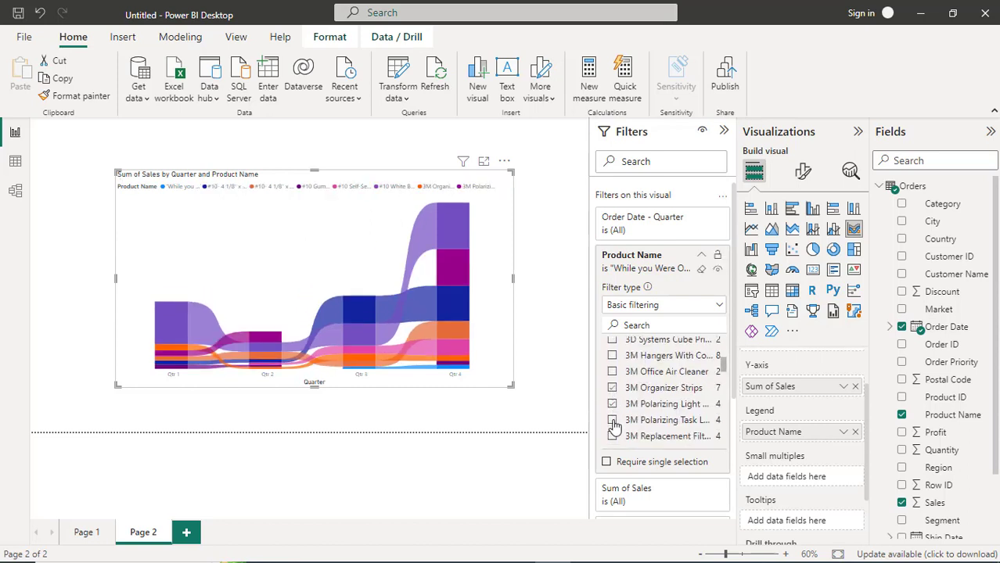
{"action": "left_click", "coordinate": [613, 421]}
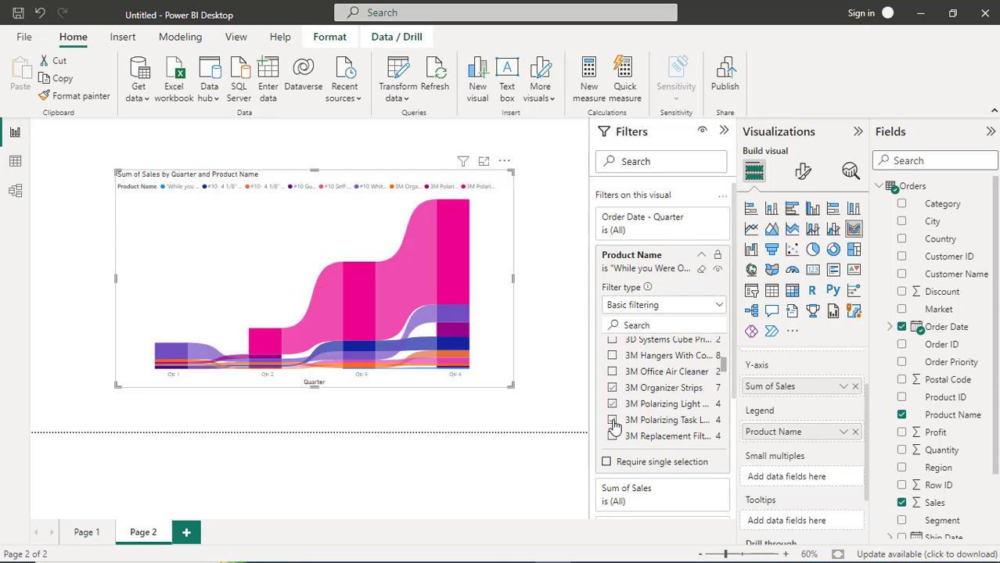
{"action": "left_click", "coordinate": [613, 423]}
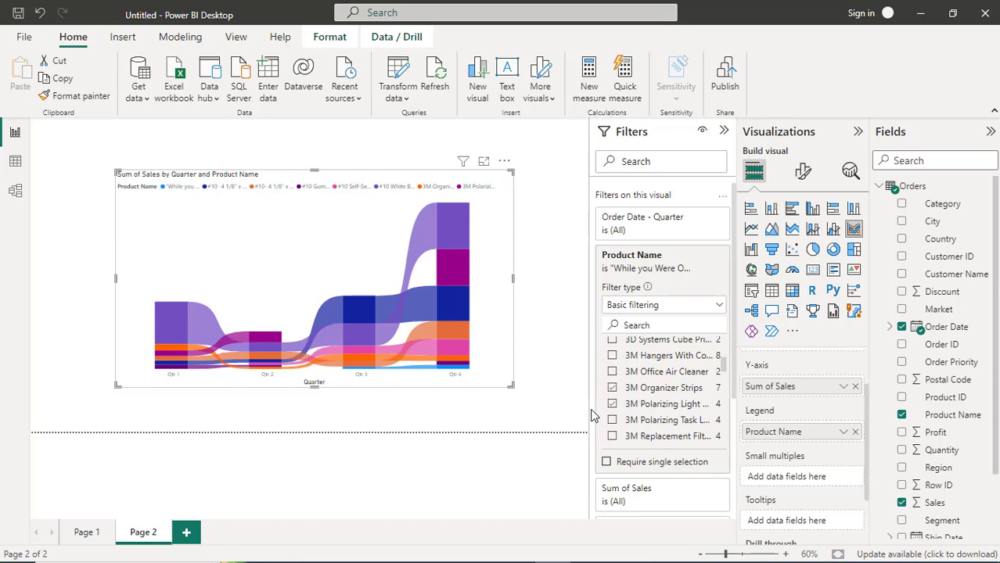
- Add 3M Replacement Filter to the Product Name filter, try 3M Polarizing Task Lamp, and clear every 3M product except the replacement filter
{"action": "left_click_drag", "start_coordinate": [589, 409], "coordinate": [560, 407]}
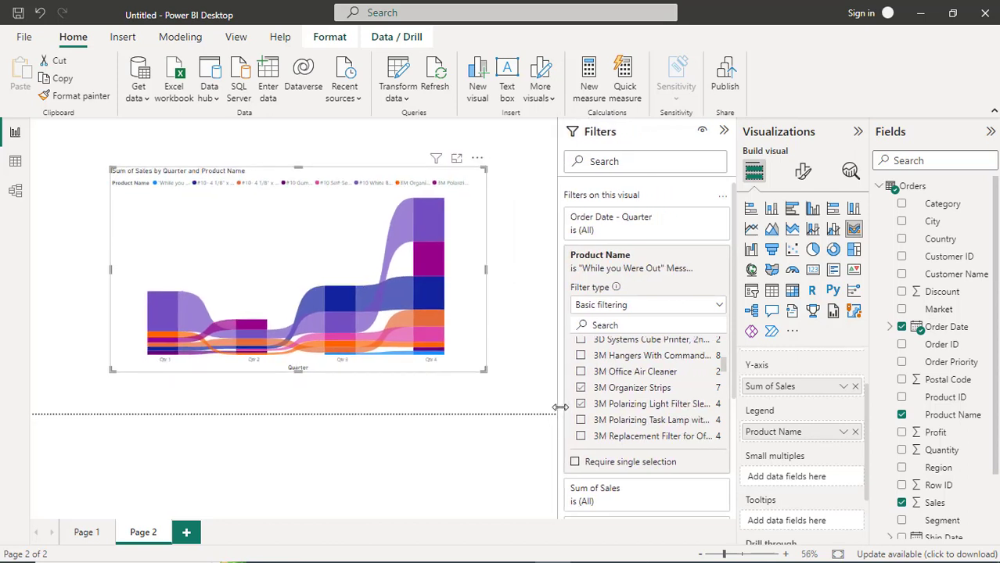
{"action": "left_click", "coordinate": [581, 420]}
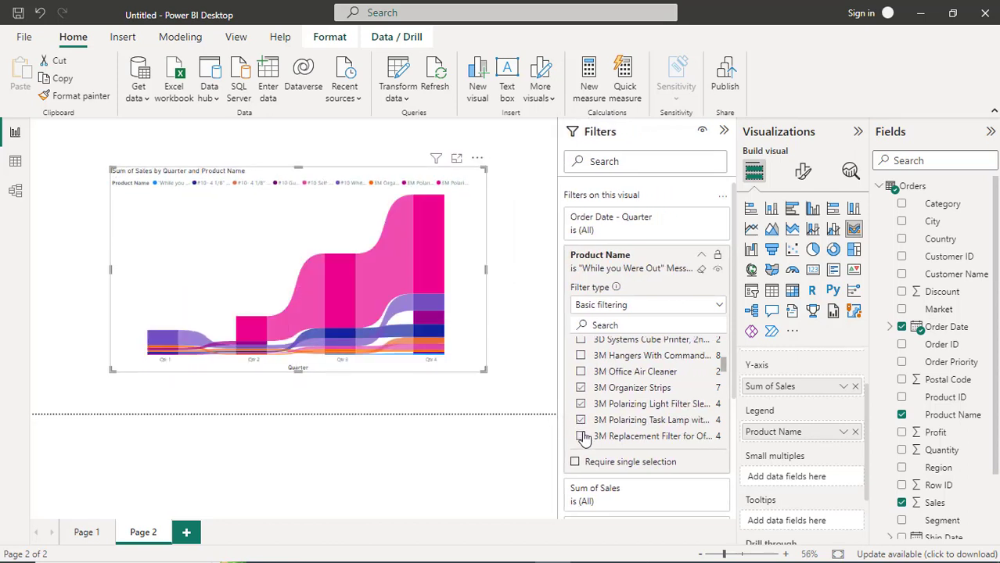
{"action": "left_click", "coordinate": [581, 436]}
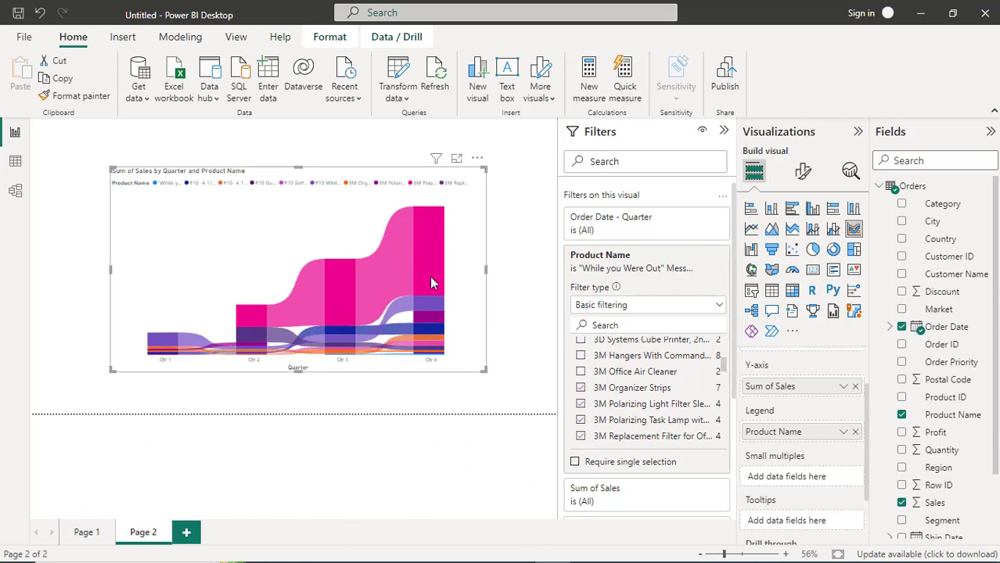
{"action": "left_click", "coordinate": [582, 389]}
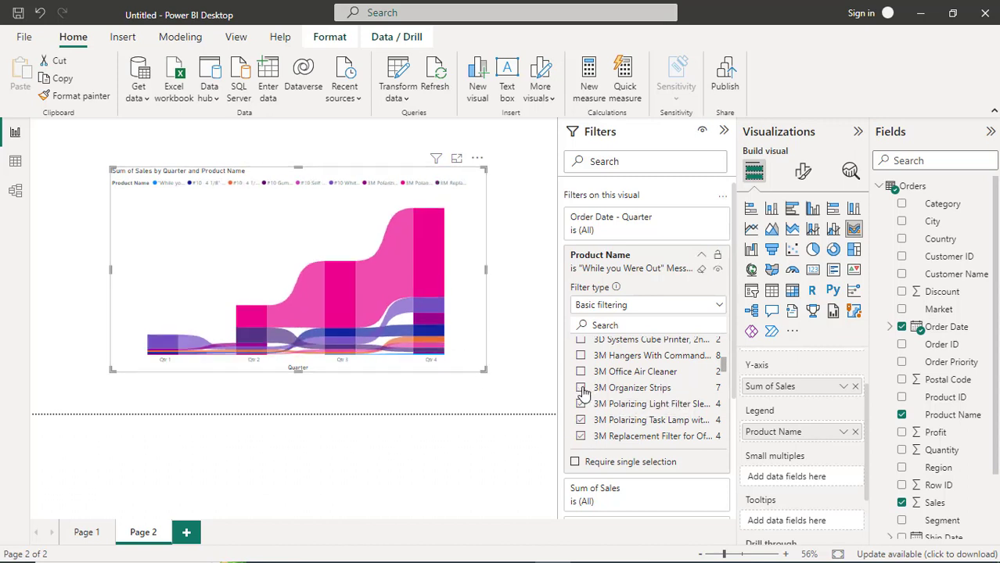
{"action": "left_click", "coordinate": [583, 404]}
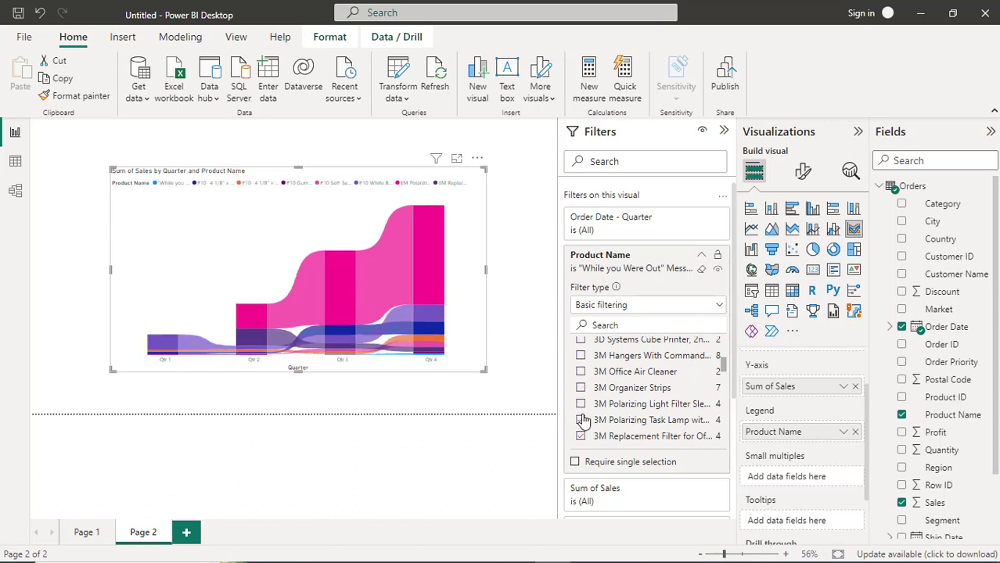
{"action": "left_click", "coordinate": [582, 421]}
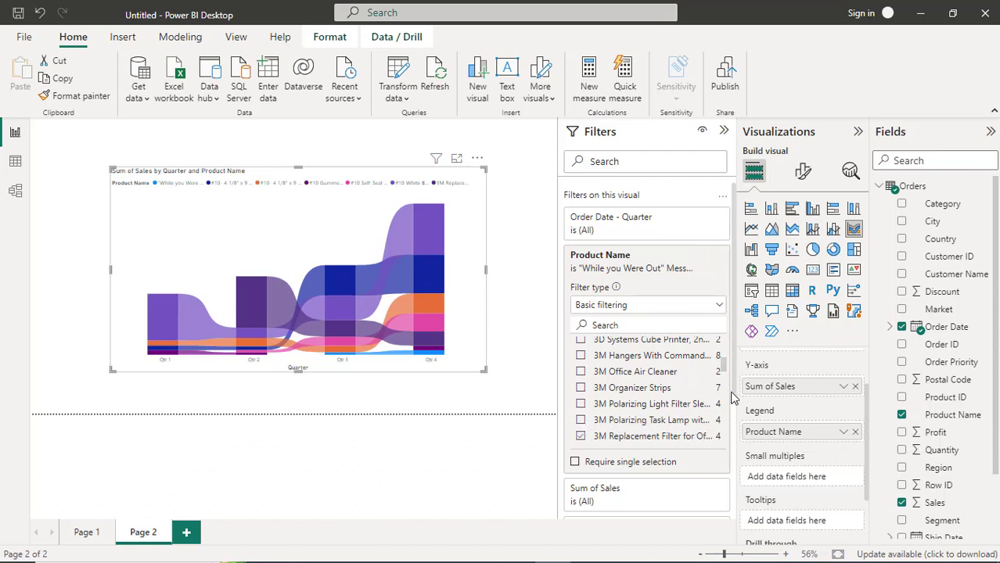
- Try the Durable, Economy and Recycled Acco 3-Hole Punches in the Product Name filter, clear them, and add Acco 6 Outlet Guardian Basic
{"action": "left_click_drag", "start_coordinate": [727, 366], "coordinate": [730, 383]}
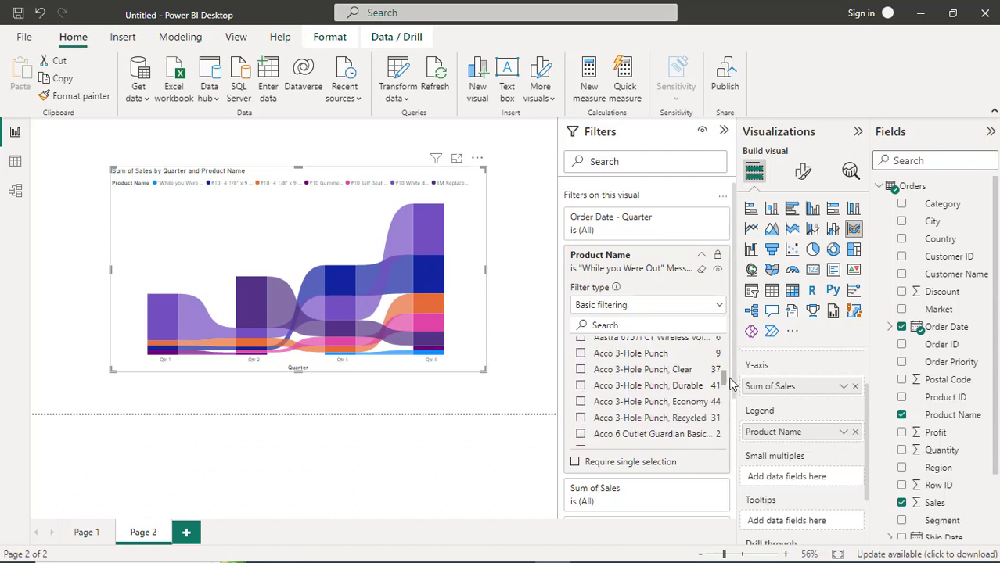
{"action": "left_click", "coordinate": [580, 385]}
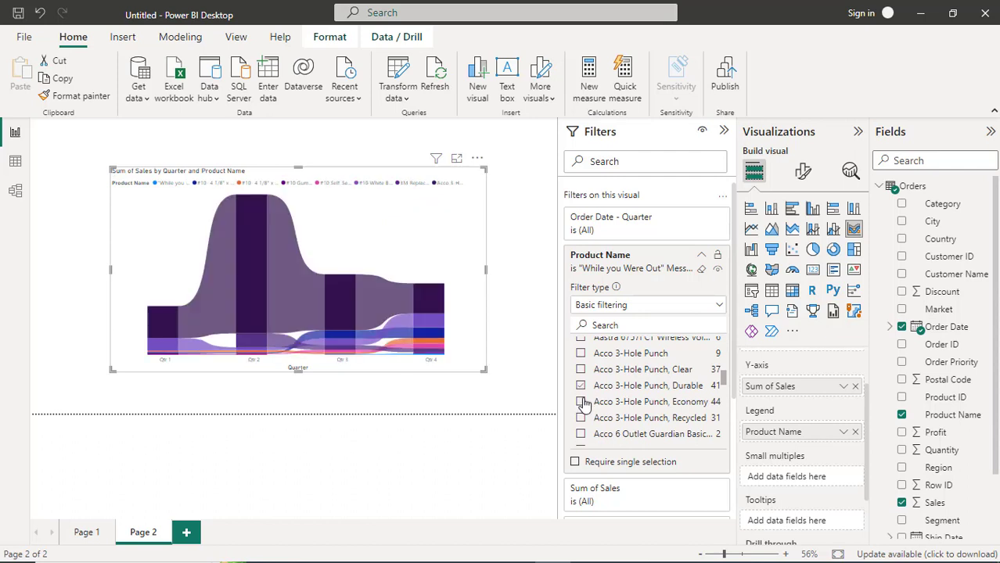
{"action": "left_click", "coordinate": [582, 401]}
{"action": "left_click", "coordinate": [580, 386]}
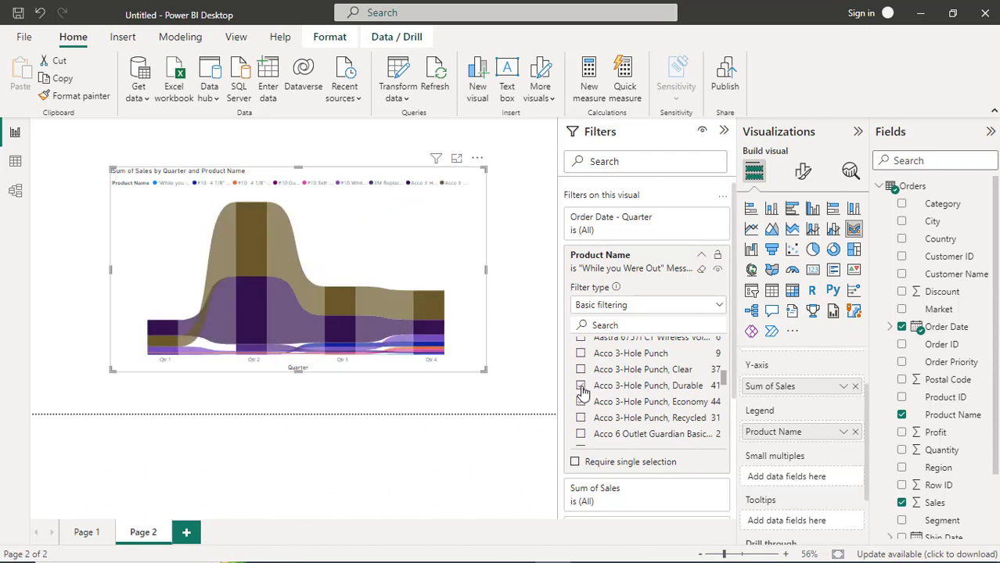
{"action": "left_click", "coordinate": [581, 402]}
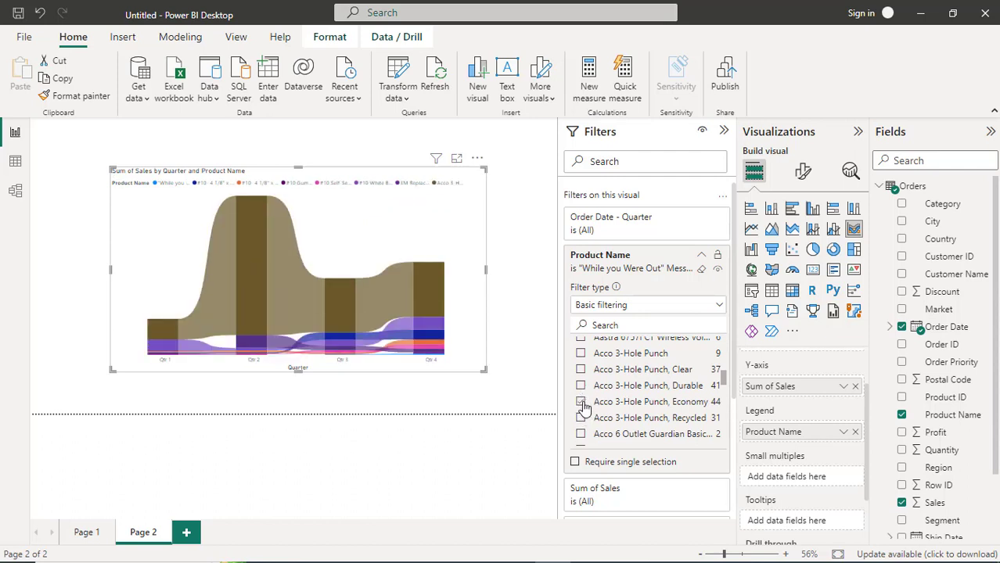
{"action": "left_click", "coordinate": [581, 419]}
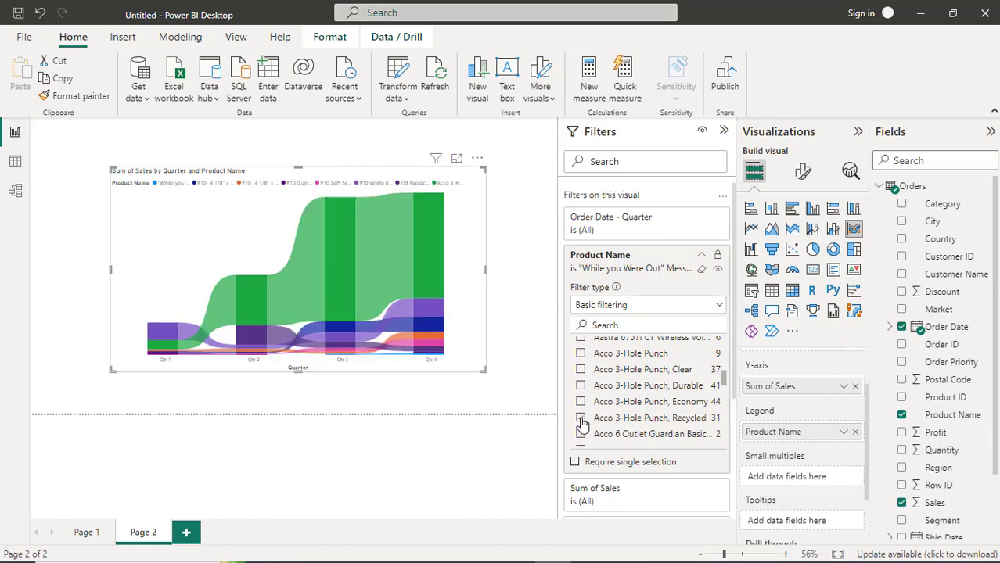
{"action": "left_click", "coordinate": [581, 418]}
{"action": "left_click", "coordinate": [581, 434]}
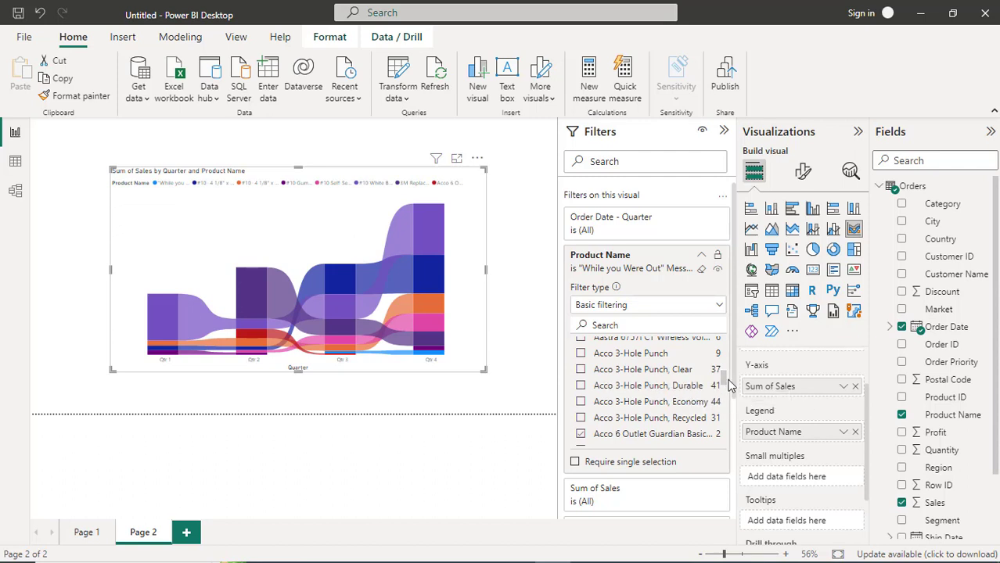
- Add Acco Binder Covers, Recycled and Acco Binder, Clear to the ribbon chart's Product Name filter
{"action": "scroll", "coordinate": [728, 393], "scroll_direction": "down", "scroll_amount": 3}
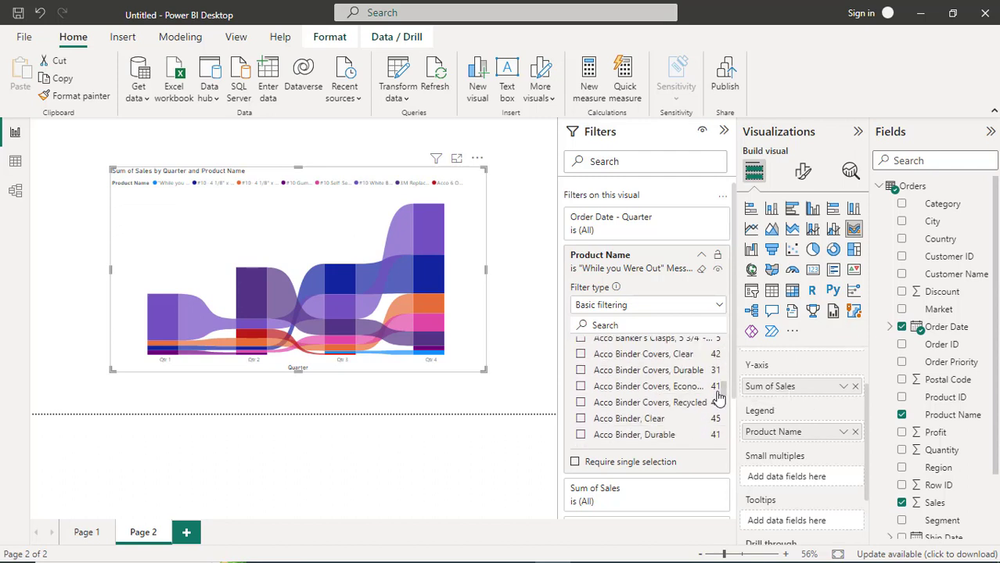
{"action": "left_click", "coordinate": [582, 404]}
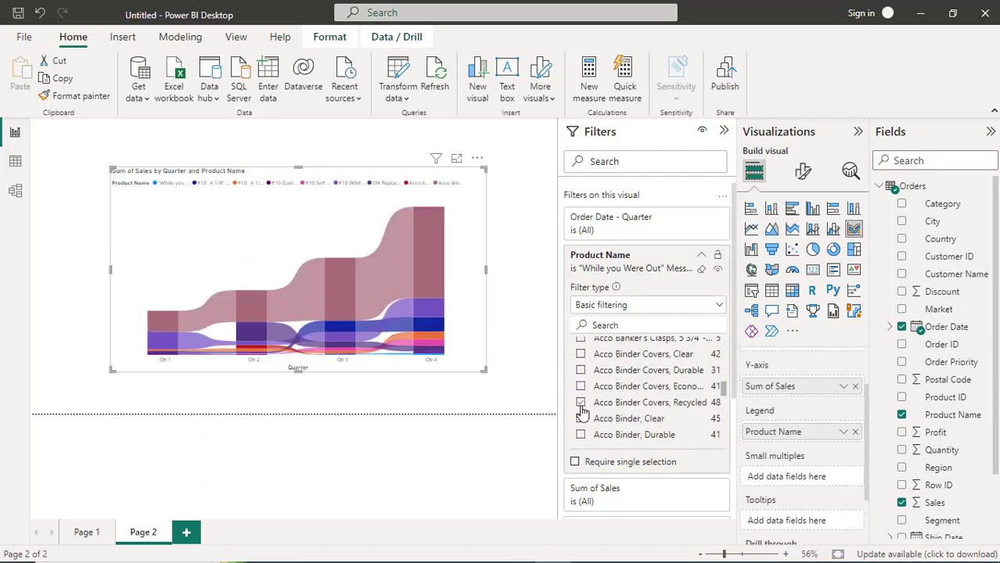
{"action": "left_click", "coordinate": [582, 421]}
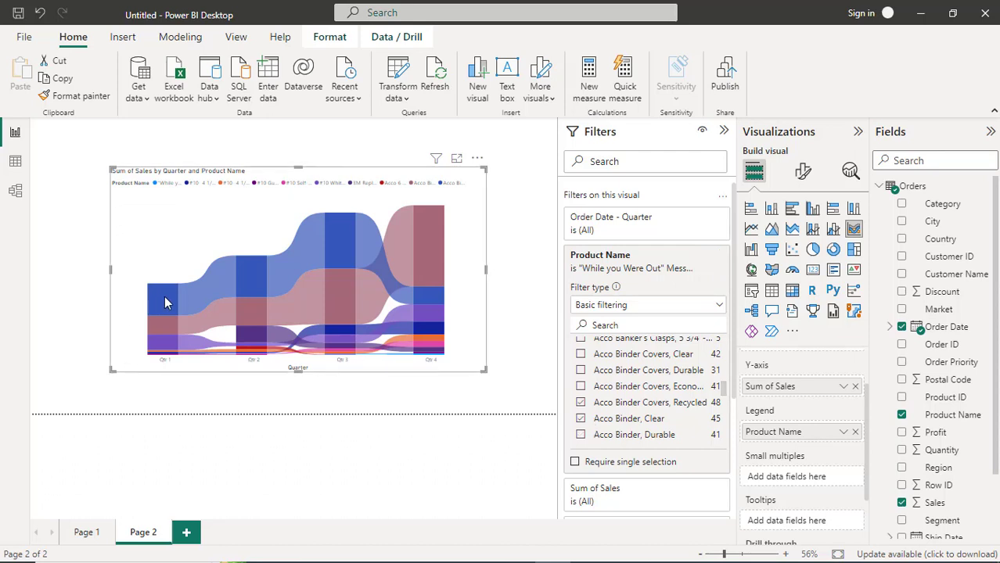
- Inspect the sales and rank changes of Acco Binder, Clear across the ribbon chart's quarters, and the smaller products in Qtr 4
{"action": "mouse_move", "coordinate": [164, 298]}
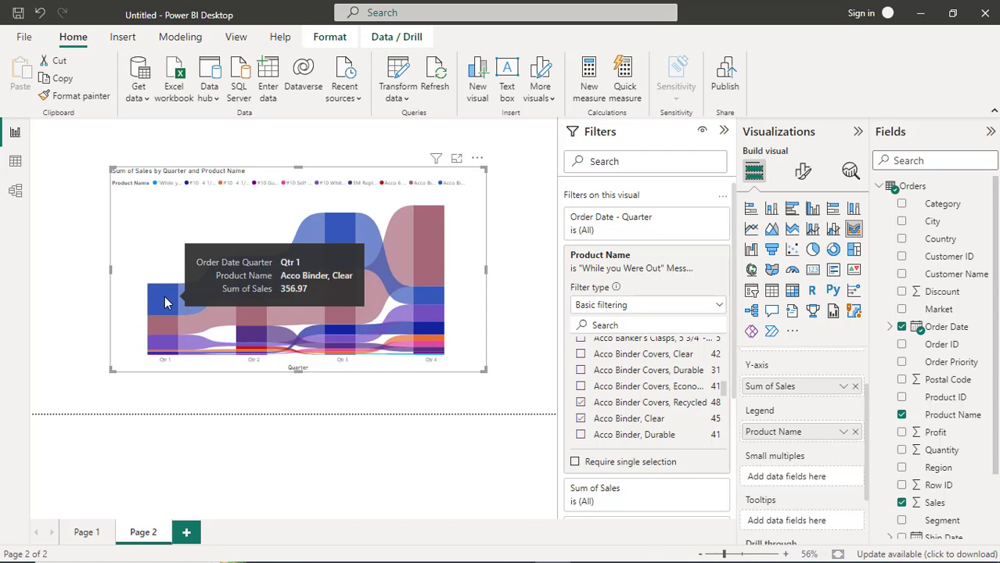
{"action": "mouse_move", "coordinate": [198, 298]}
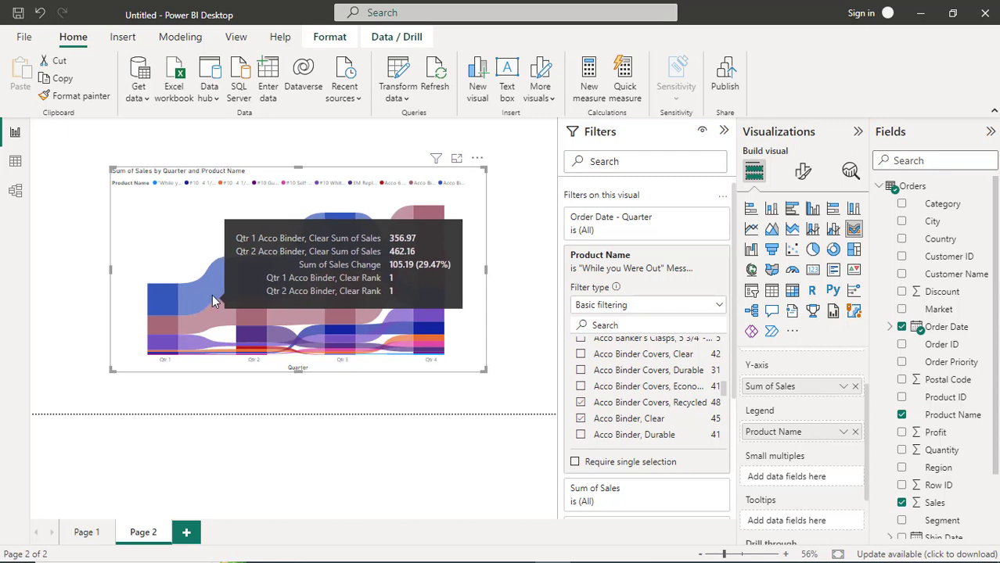
{"action": "mouse_move", "coordinate": [246, 278]}
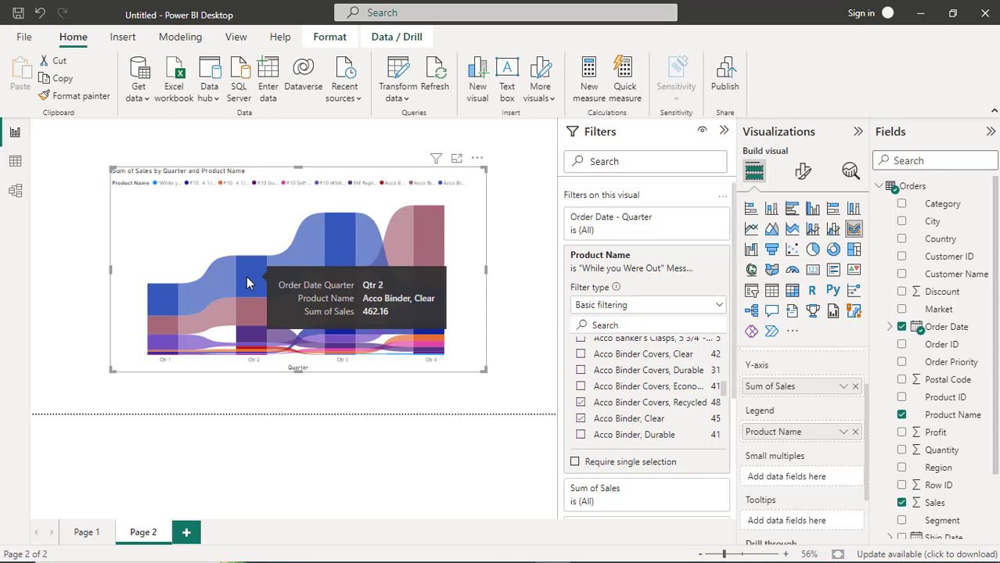
{"action": "mouse_move", "coordinate": [334, 252]}
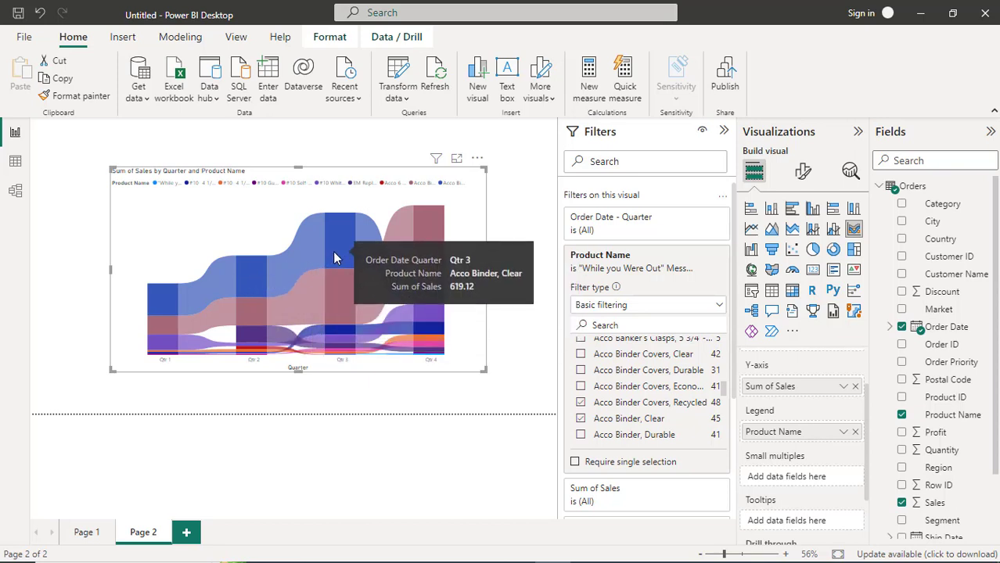
{"action": "mouse_move", "coordinate": [436, 242]}
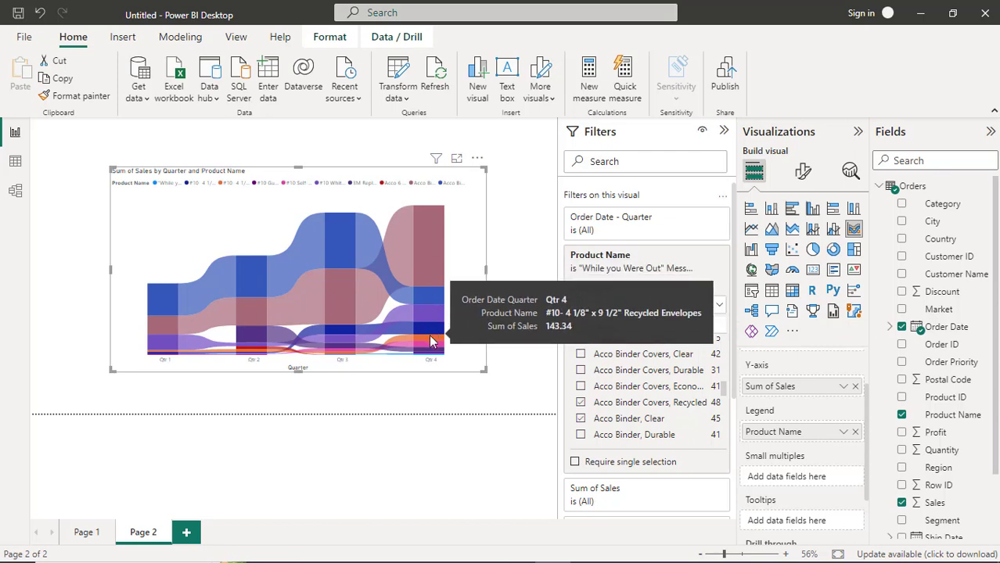
{"action": "mouse_move", "coordinate": [429, 340]}
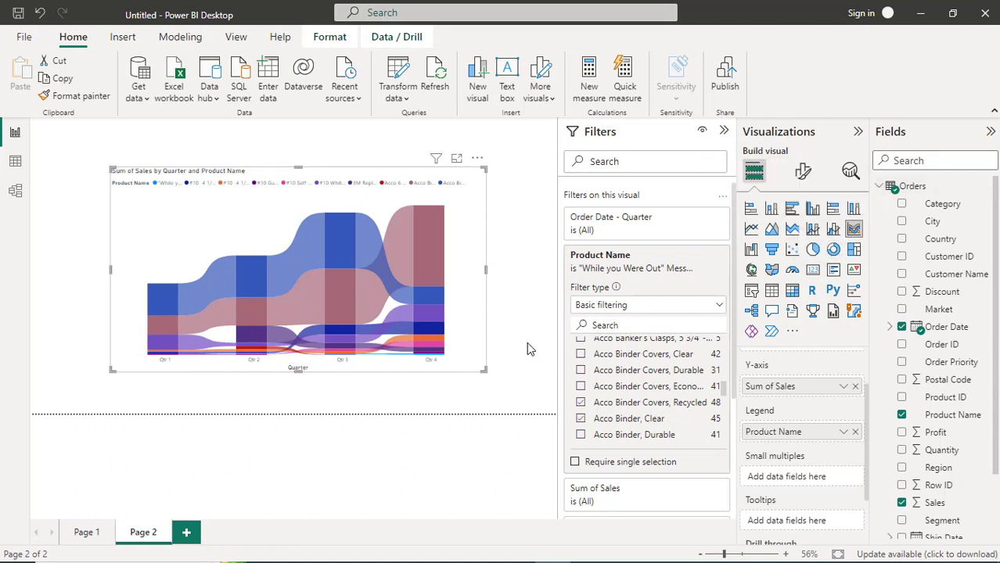
- Save the report in the Data_sets folder as area_line_and_stacked_column_ribbon
{"action": "key", "text": "ctrl+s"}
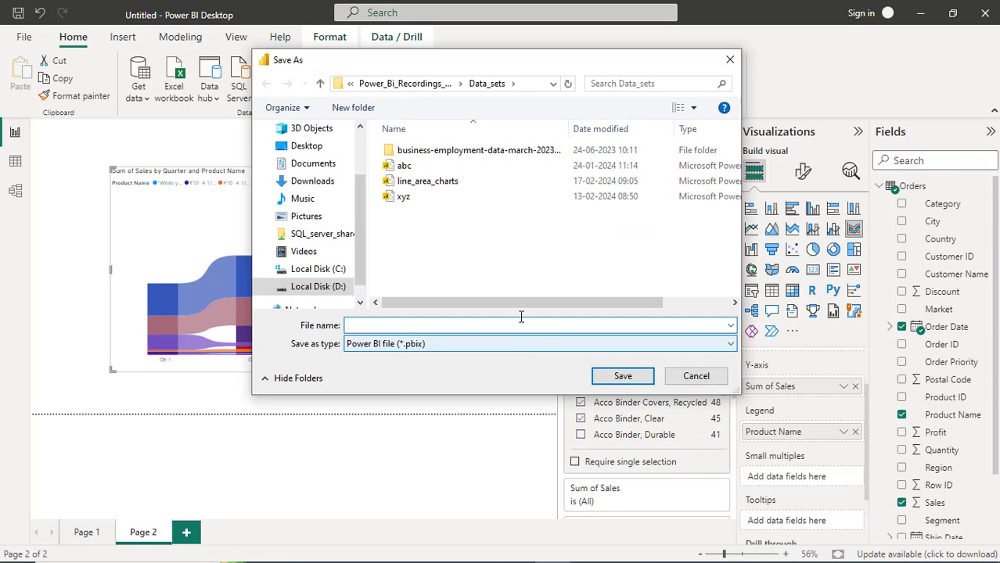
{"action": "left_click_drag", "start_coordinate": [452, 66], "coordinate": [383, 102]}
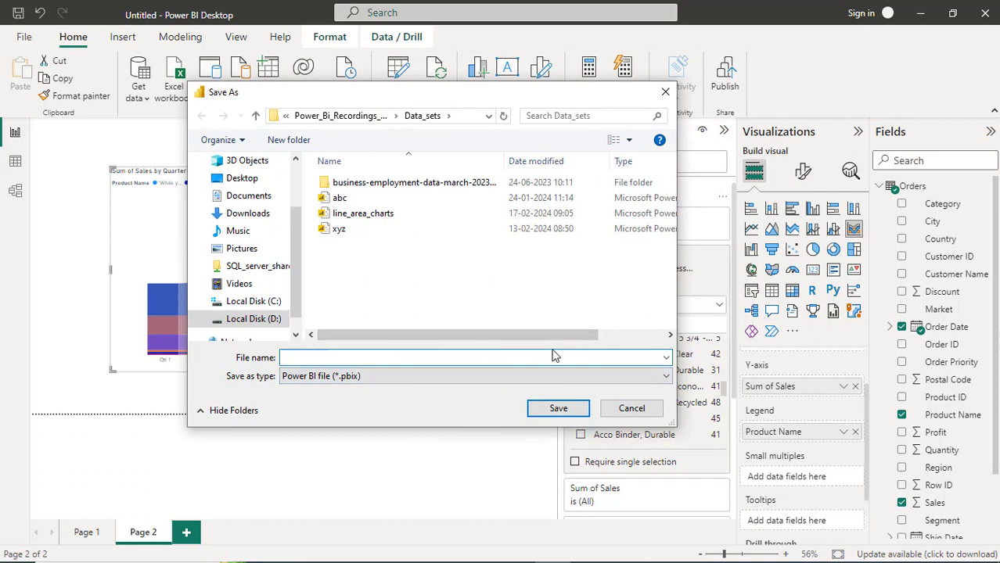
{"action": "type", "text": "area_line"}
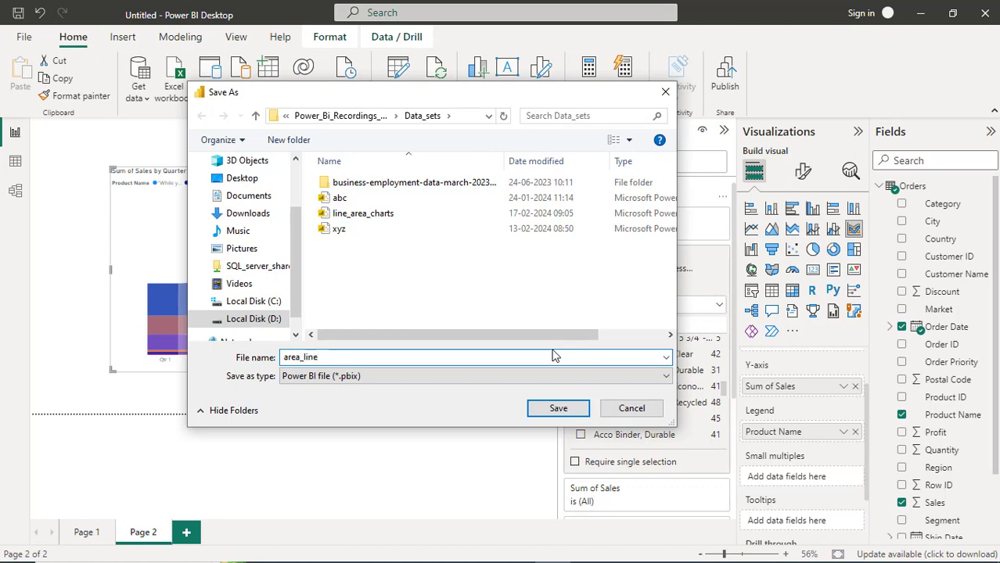
{"action": "type", "text": "_and_stacked_"}
{"action": "type", "text": "column"}
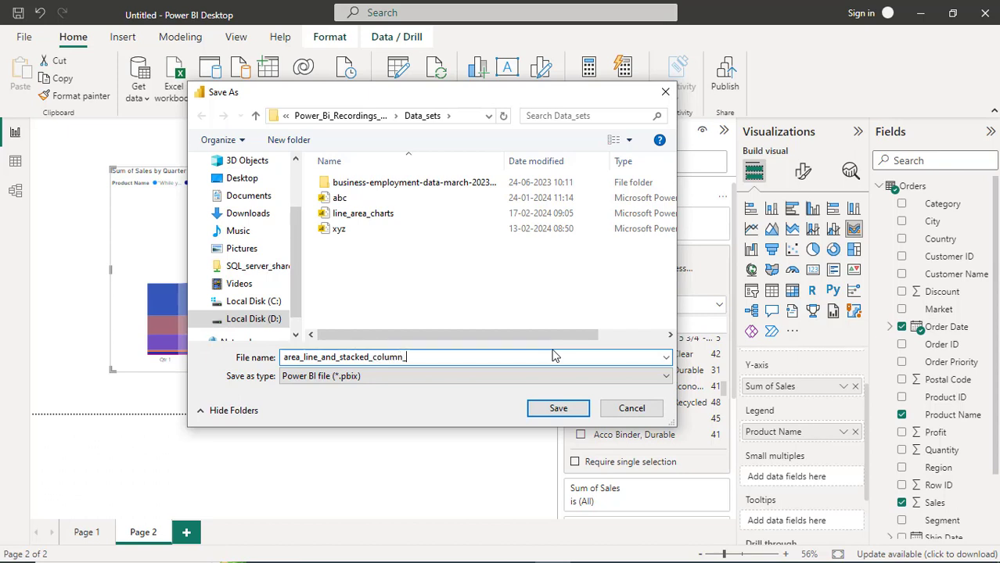
{"action": "type", "text": "_ribbon"}
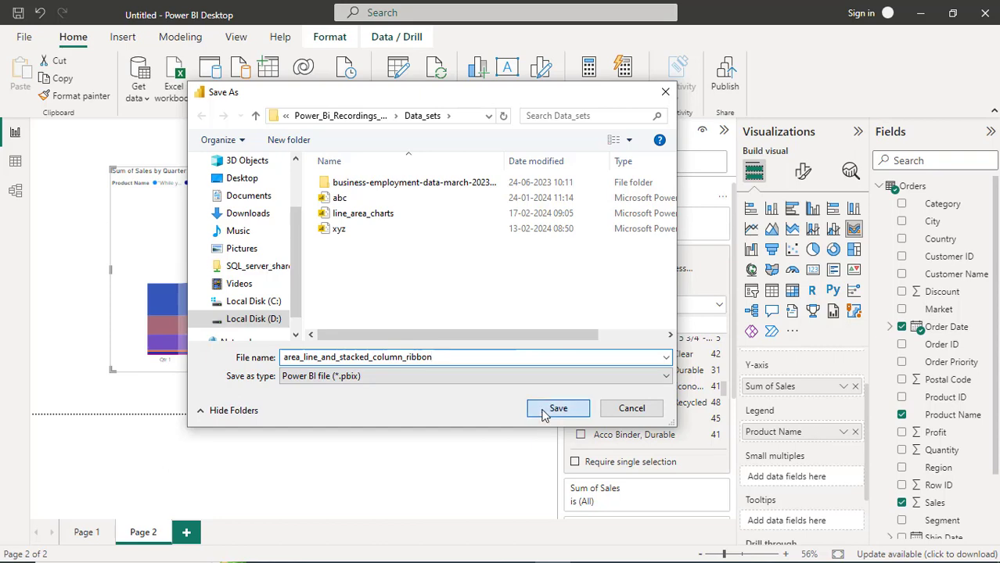
{"action": "left_click", "coordinate": [552, 409]}
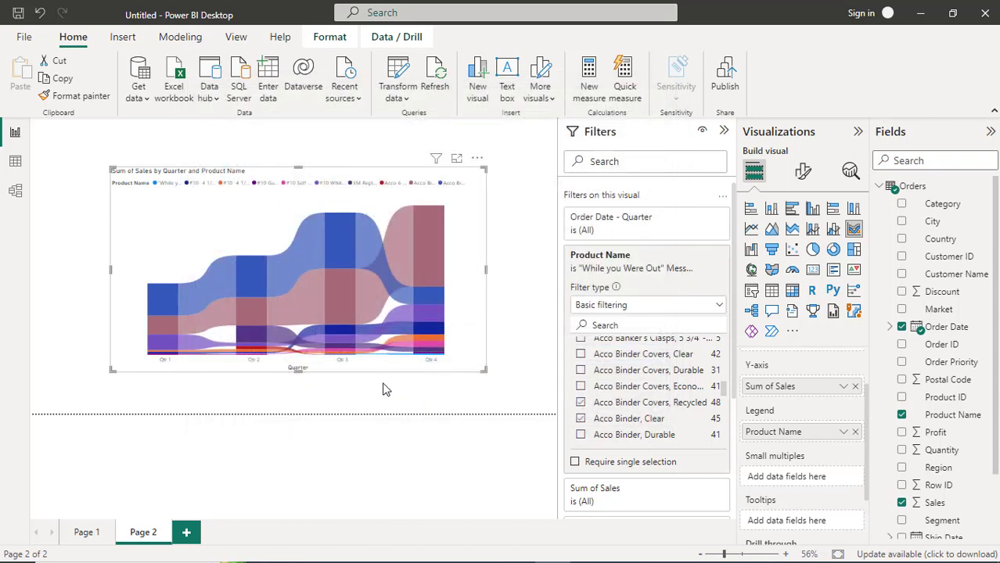
- Create a new blank report and dismiss its start screen
{"action": "left_click", "coordinate": [25, 39]}
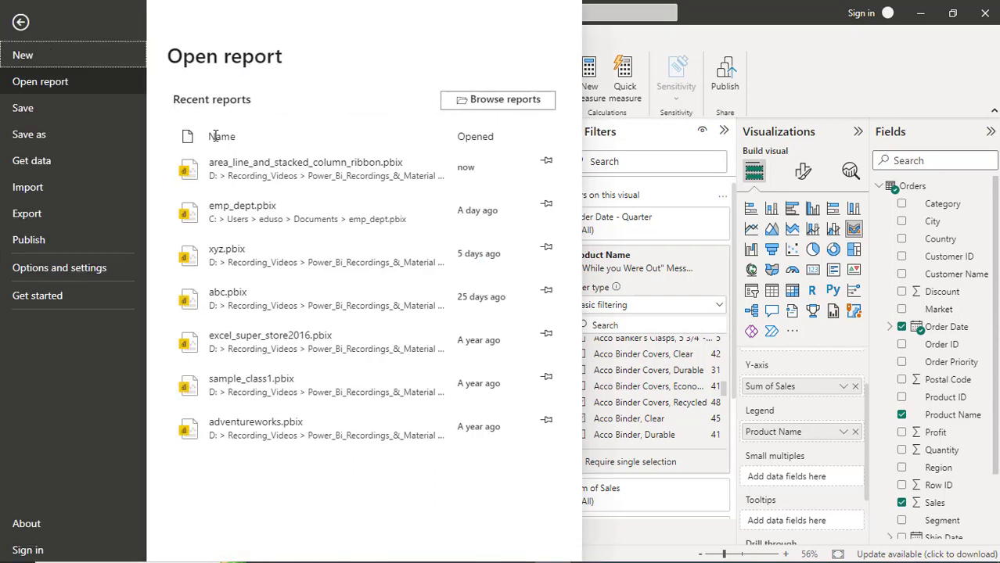
{"action": "left_click", "coordinate": [36, 57]}
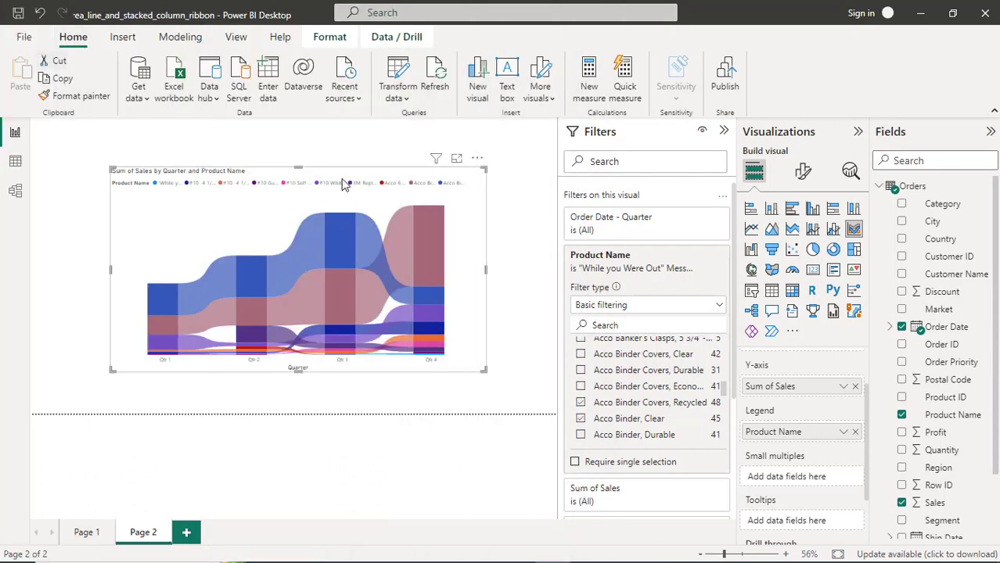
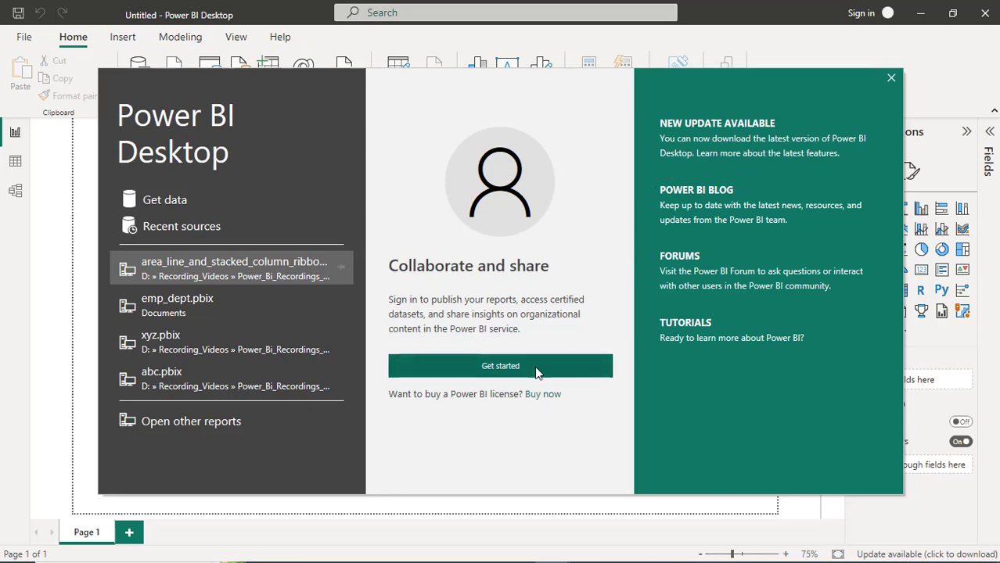
{"action": "left_click", "coordinate": [891, 80]}
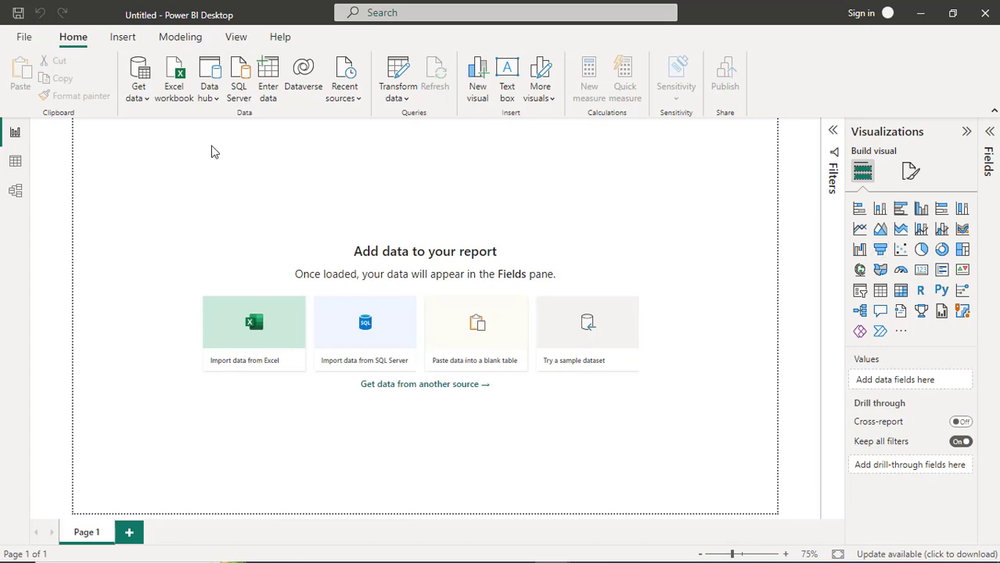
- Connect the new report to the AdventureWorks Sales Excel workbook as its data source
{"action": "left_click", "coordinate": [150, 102]}
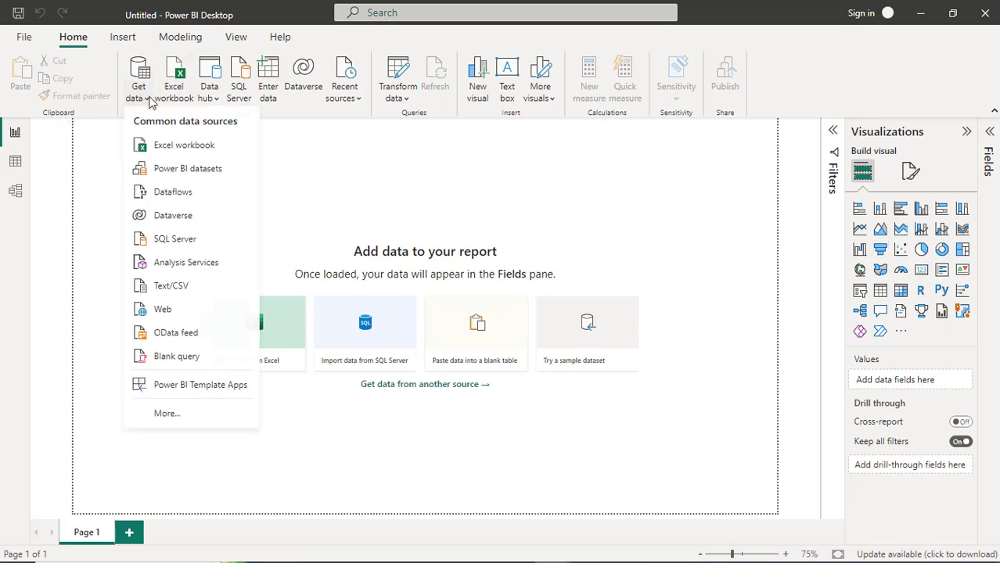
{"action": "left_click", "coordinate": [181, 149]}
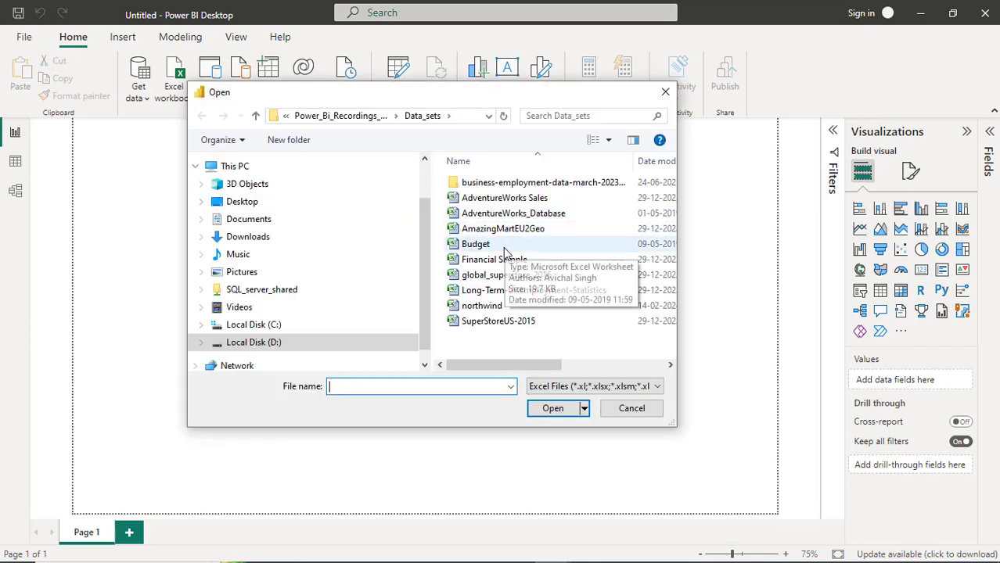
{"action": "left_click", "coordinate": [509, 202]}
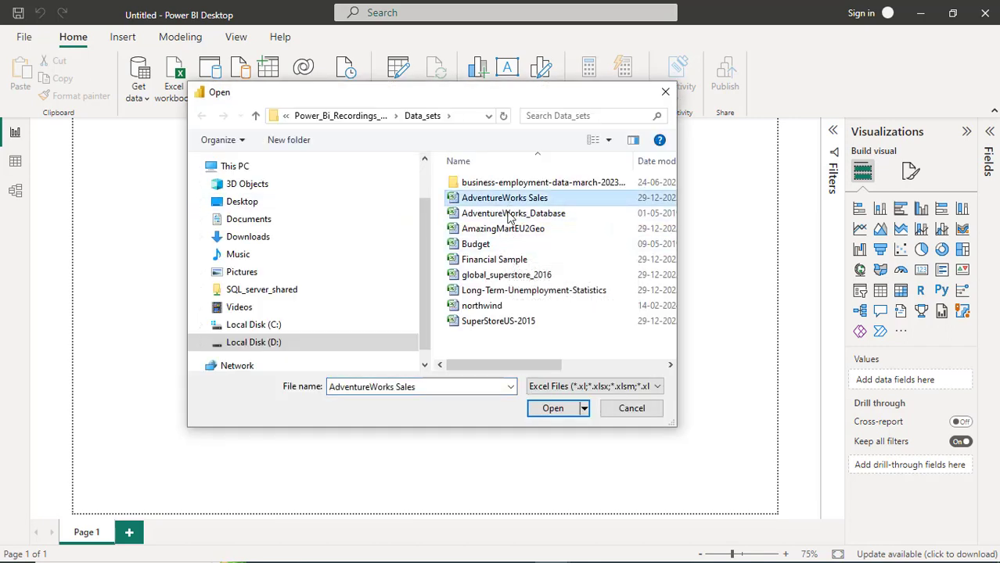
{"action": "left_click", "coordinate": [556, 408]}
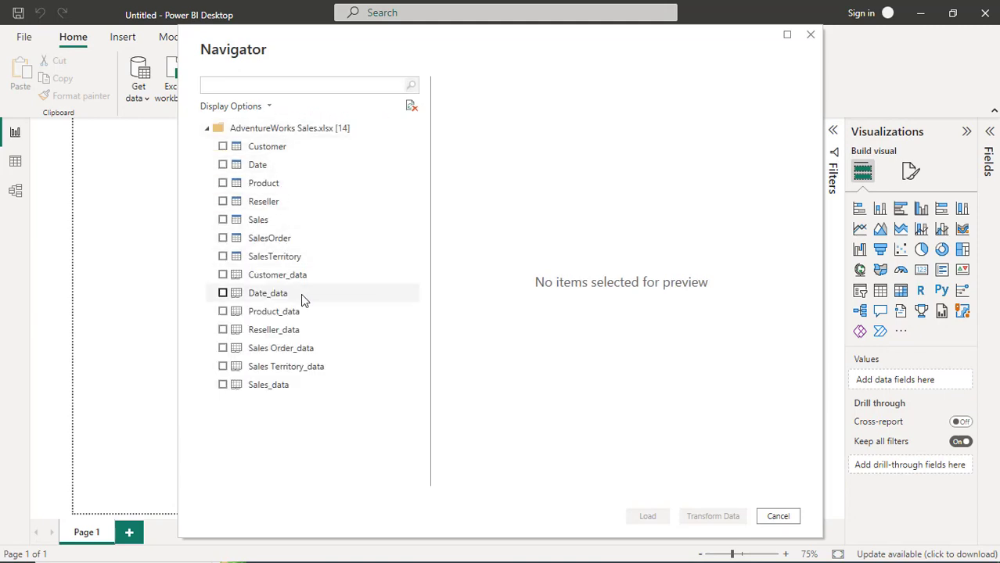
- Select the Sales table for import and review its key and amount columns in the preview
{"action": "left_click", "coordinate": [224, 221]}
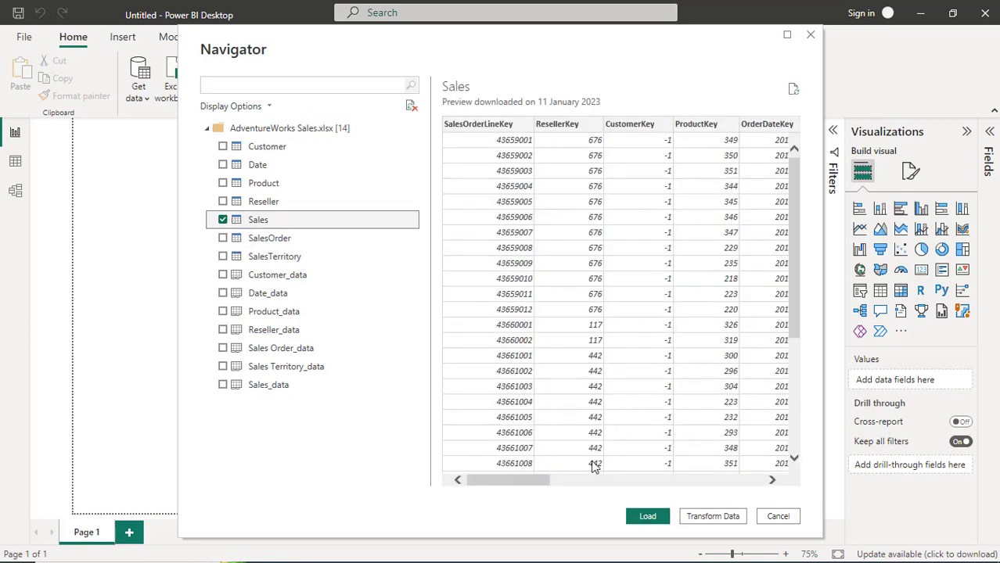
{"action": "left_click_drag", "start_coordinate": [536, 480], "coordinate": [767, 485]}
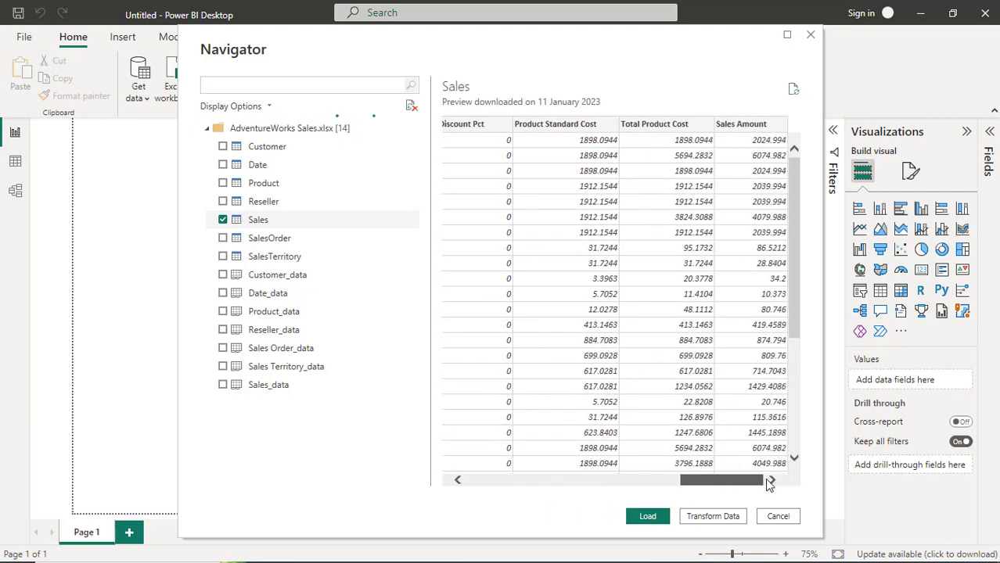
{"action": "left_click_drag", "start_coordinate": [758, 484], "coordinate": [533, 482]}
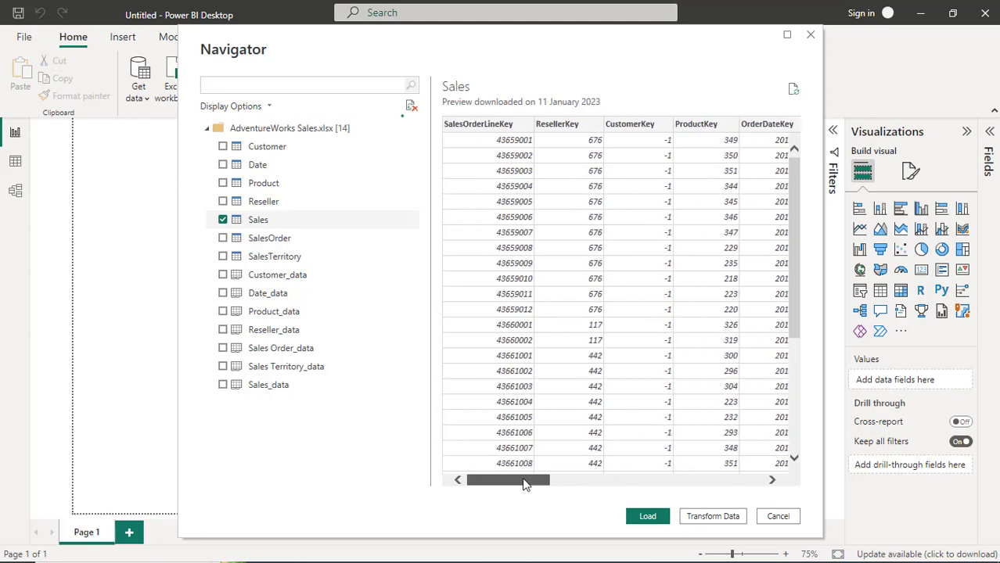
{"action": "left_click_drag", "start_coordinate": [529, 485], "coordinate": [565, 480]}
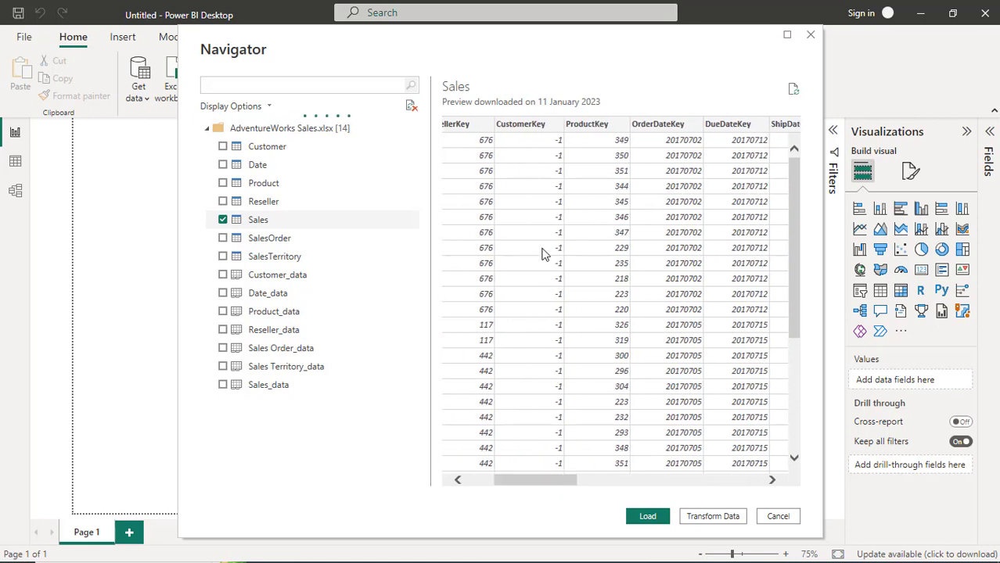
- Add the Product and SalesOrder tables to the import, checking the Sales Order_data sheet's preview but leaving that sheet out
{"action": "left_click", "coordinate": [223, 185]}
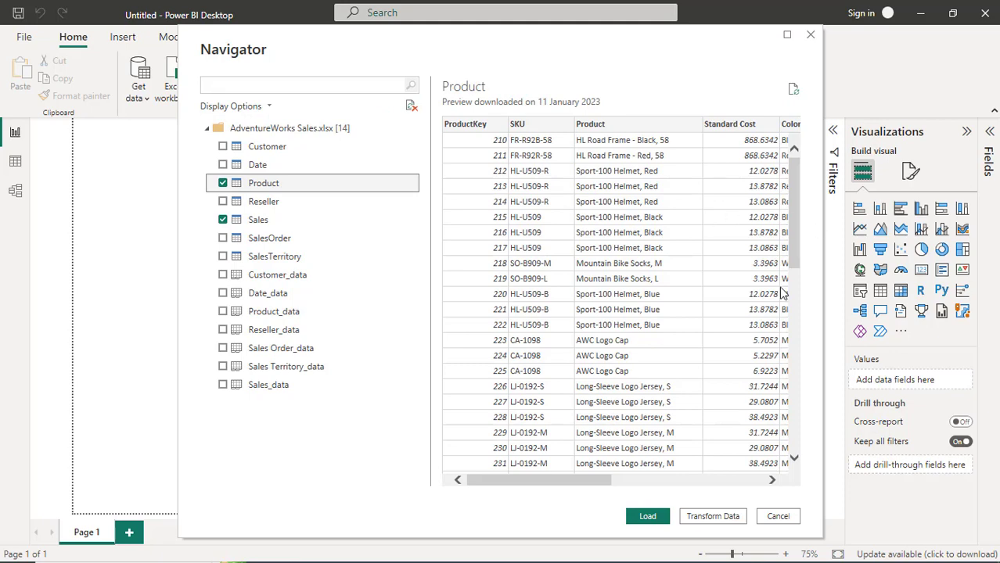
{"action": "mouse_move", "coordinate": [603, 481]}
{"action": "left_mouse_down"}
{"action": "mouse_move", "coordinate": [763, 487]}
{"action": "mouse_move", "coordinate": [596, 487]}
{"action": "left_mouse_up"}
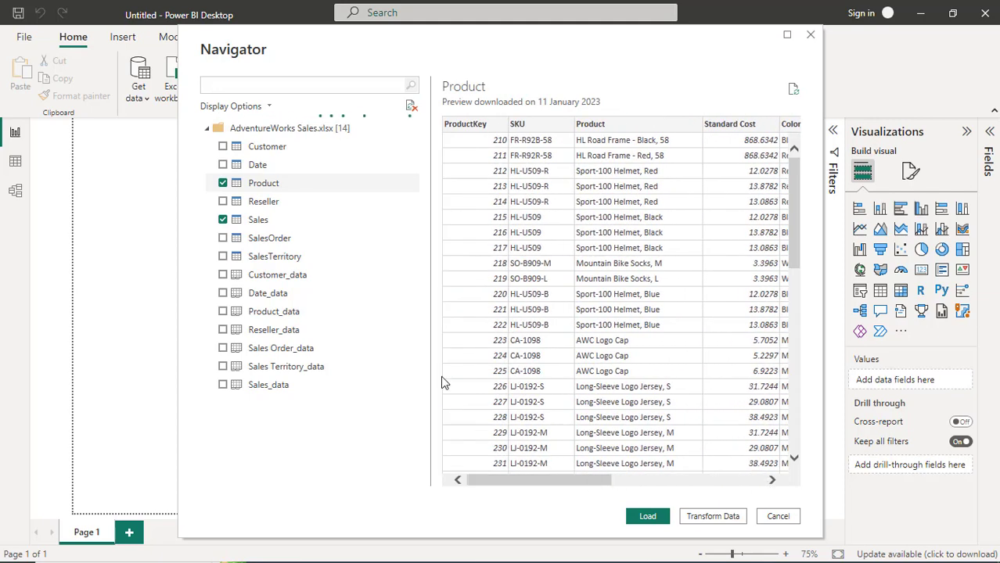
{"action": "left_click", "coordinate": [223, 238]}
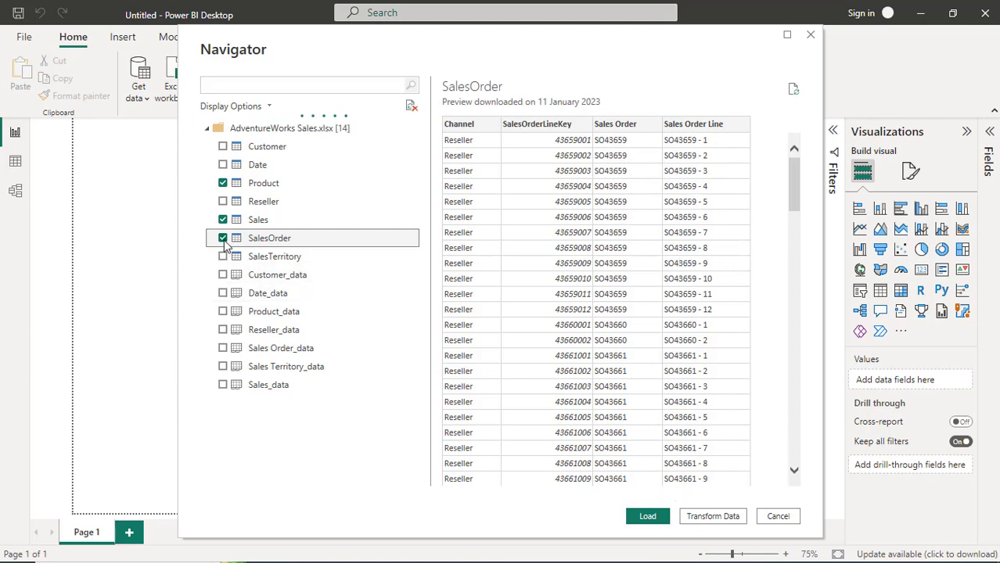
{"action": "left_click", "coordinate": [224, 349]}
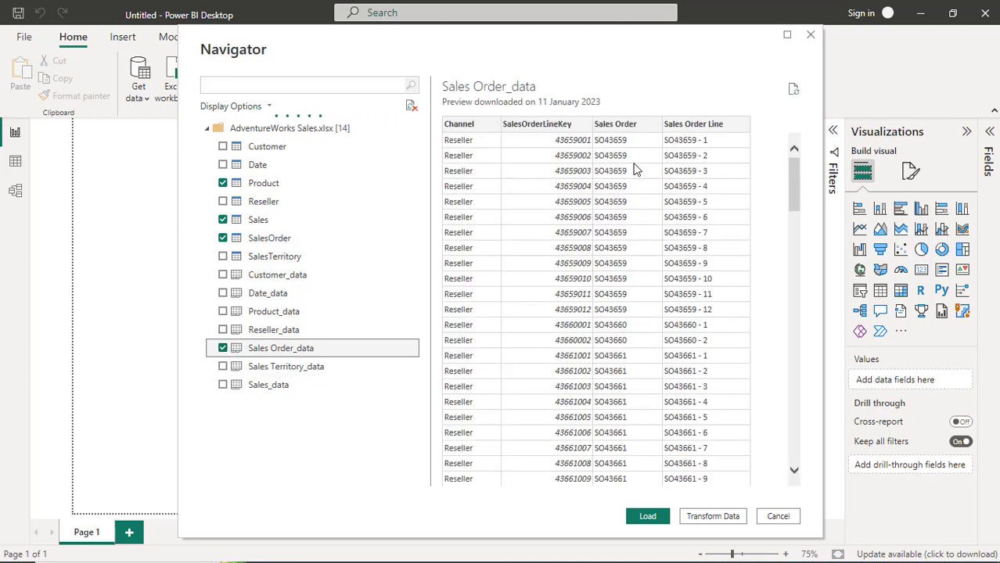
{"action": "left_click", "coordinate": [223, 349]}
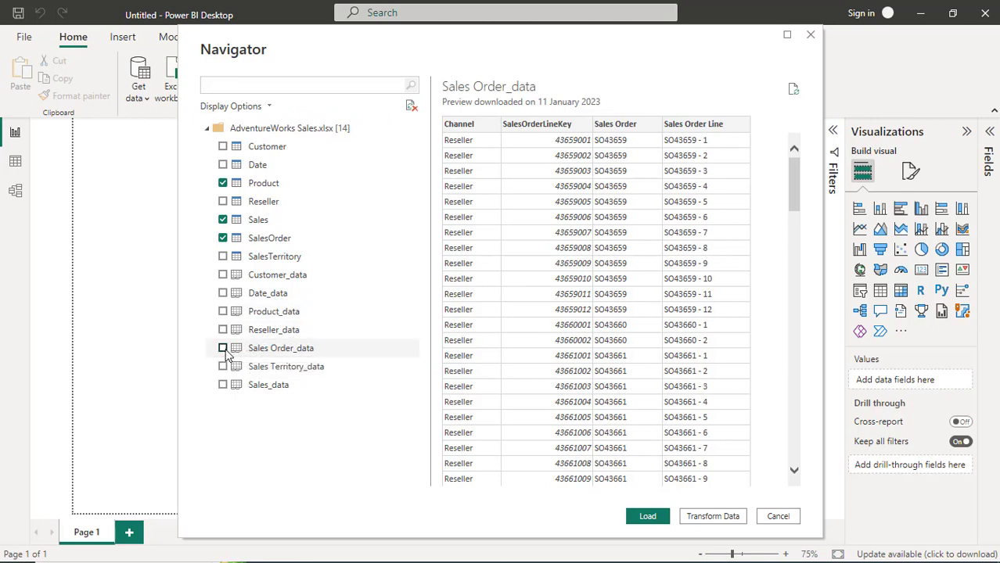
- Select the Customer_data sheet for import and compare its key columns with those of the Sales and SalesOrder tables
{"action": "left_click", "coordinate": [224, 276]}
{"action": "left_click", "coordinate": [225, 279]}
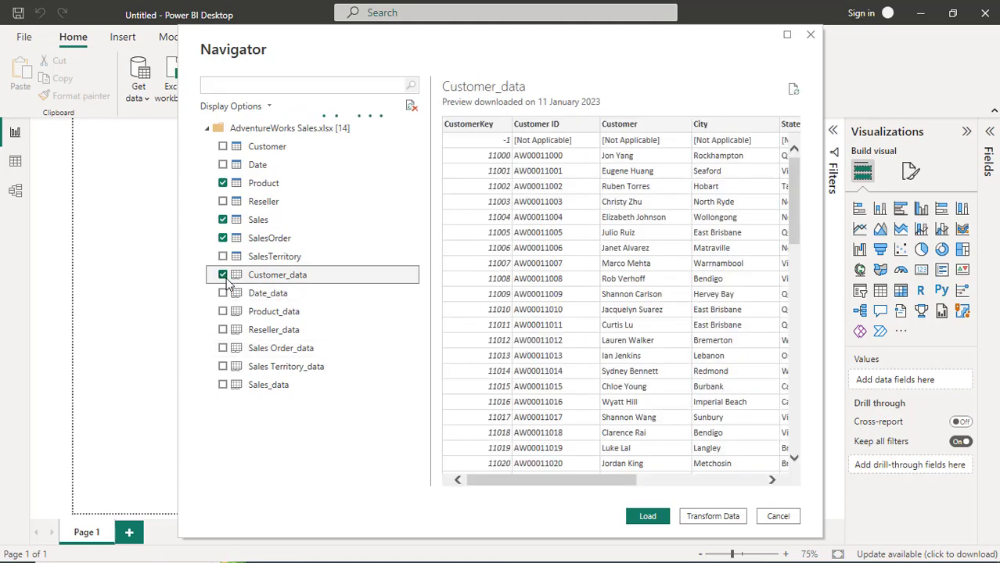
{"action": "left_click_drag", "start_coordinate": [565, 480], "coordinate": [473, 469]}
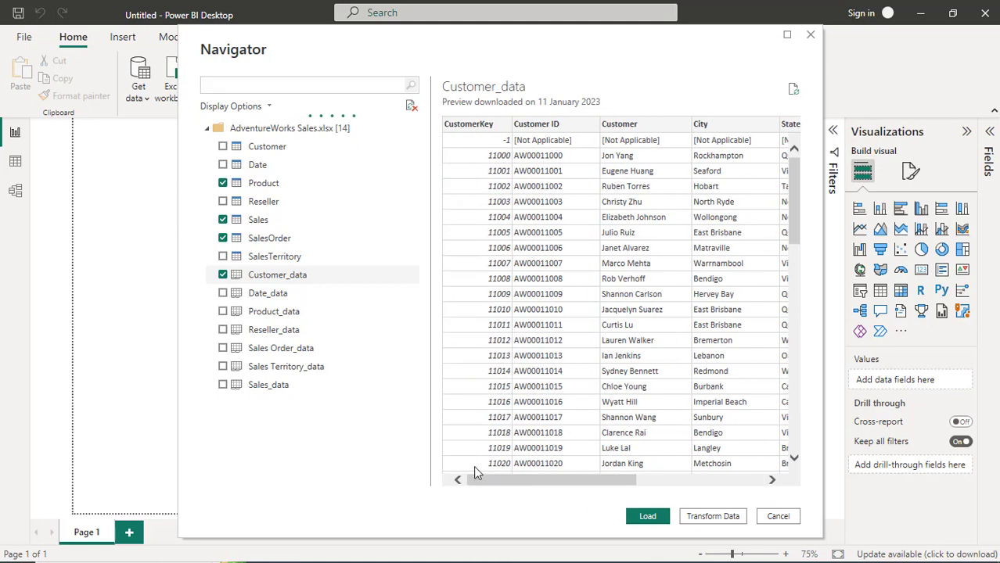
{"action": "left_click", "coordinate": [286, 242]}
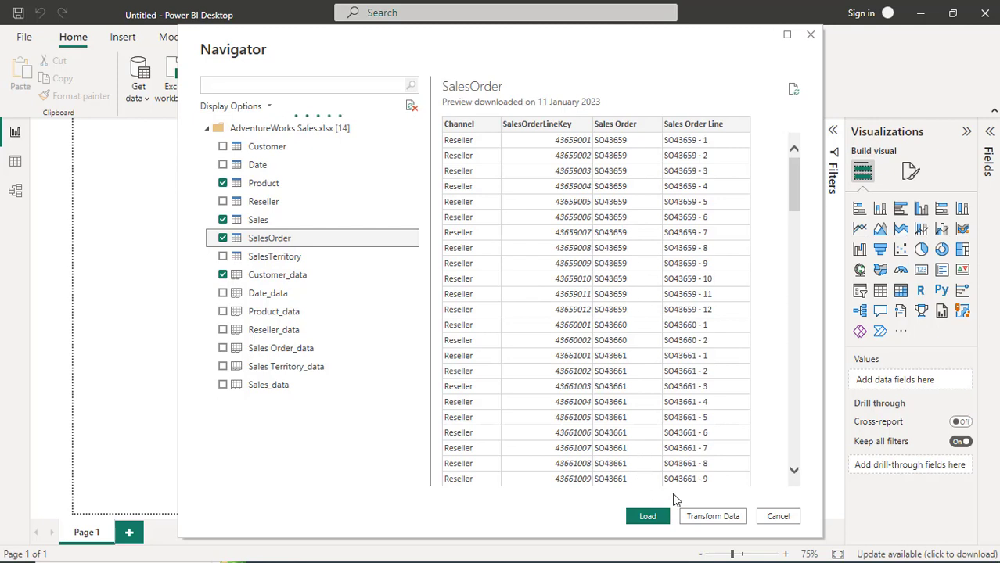
{"action": "left_click", "coordinate": [262, 222]}
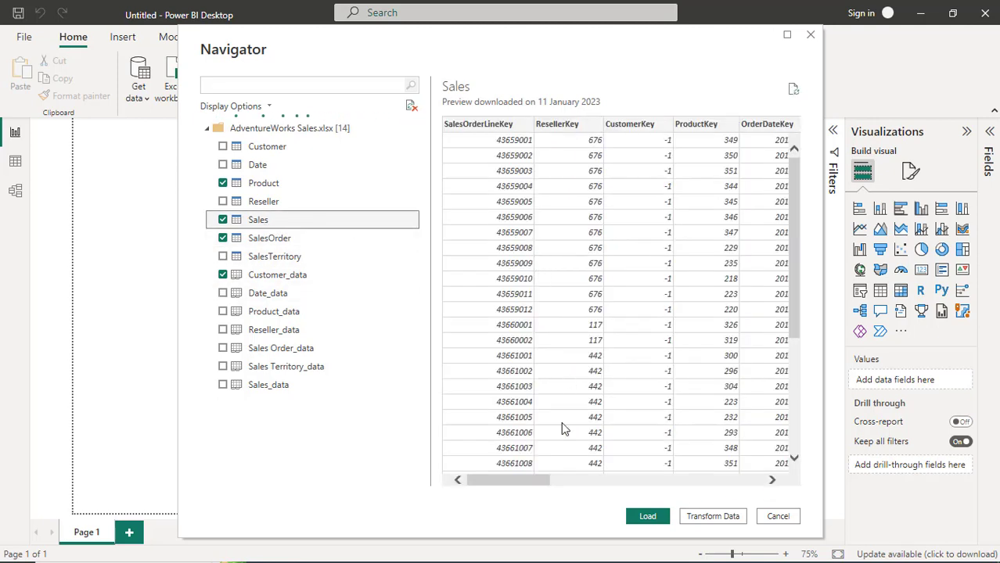
{"action": "left_click_drag", "start_coordinate": [535, 483], "coordinate": [560, 482]}
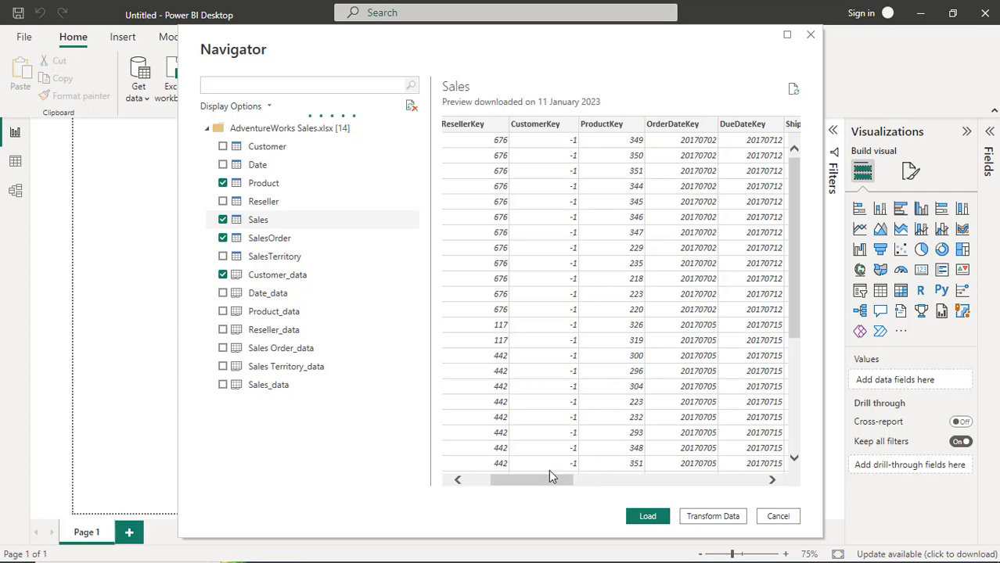
{"action": "left_click_drag", "start_coordinate": [548, 481], "coordinate": [518, 503]}
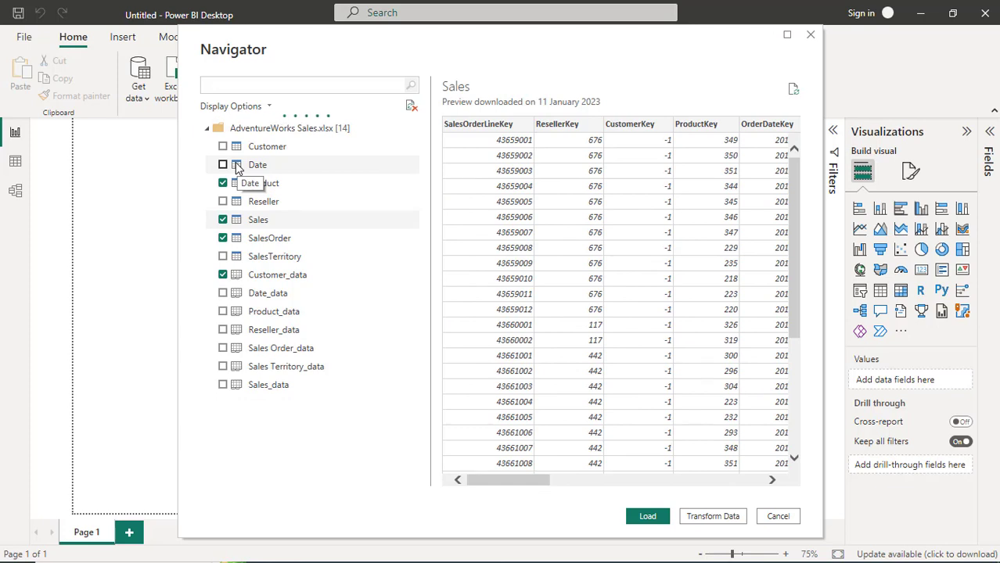
{"action": "left_click", "coordinate": [259, 277]}
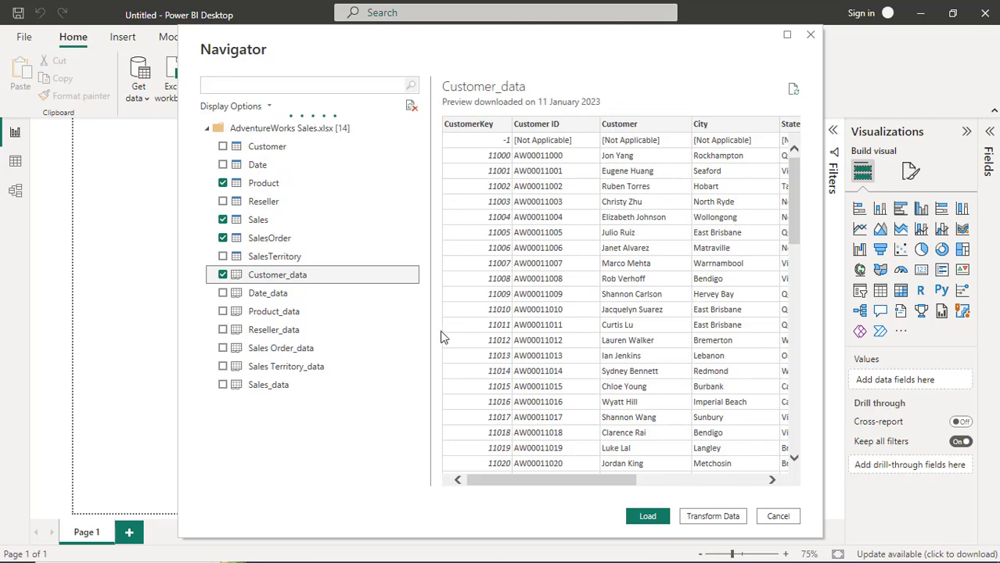
- Add the Date table to the import and review all its columns in the preview
{"action": "left_click", "coordinate": [226, 167]}
{"action": "left_click", "coordinate": [224, 166]}
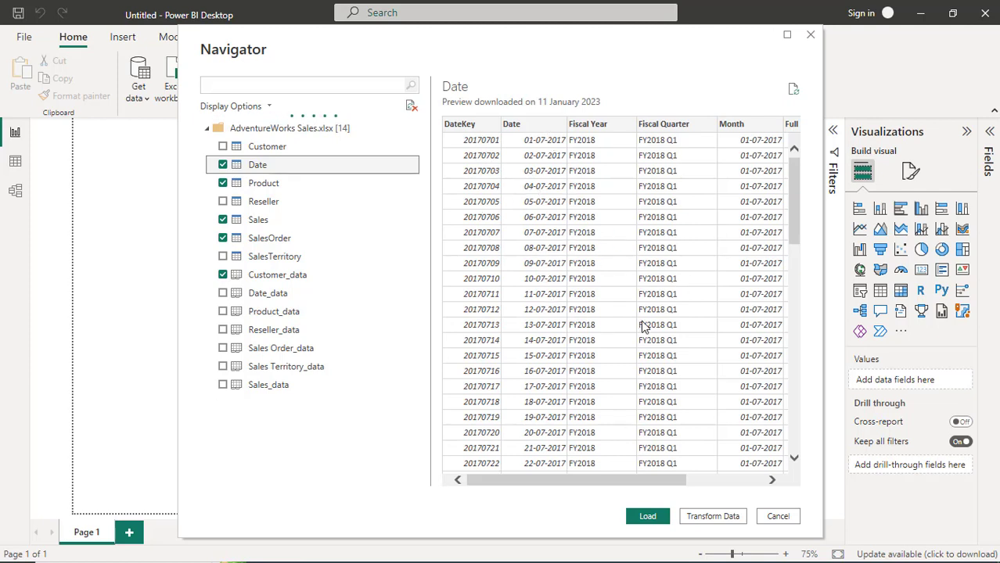
{"action": "left_click_drag", "start_coordinate": [614, 484], "coordinate": [712, 484]}
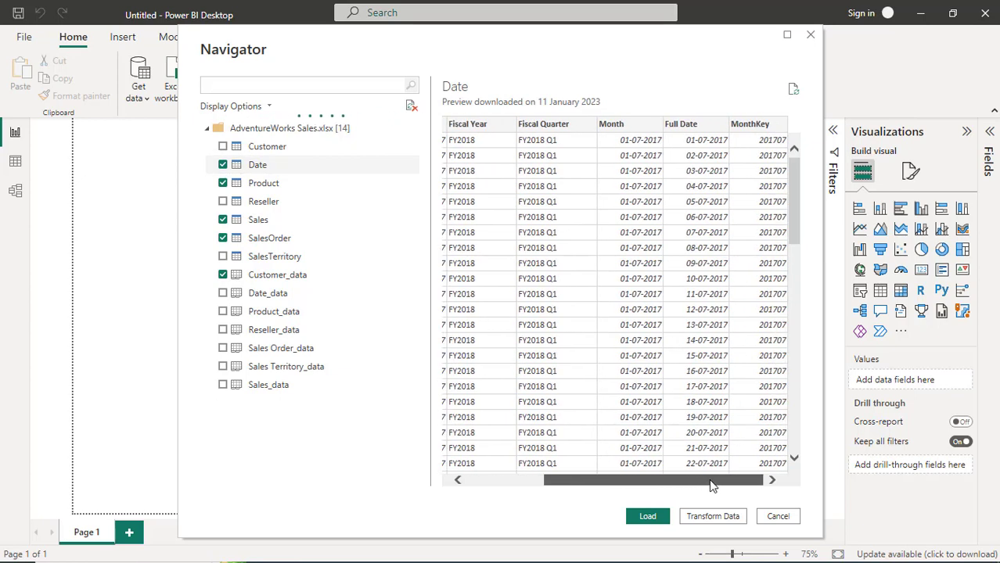
{"action": "left_click_drag", "start_coordinate": [712, 484], "coordinate": [608, 490]}
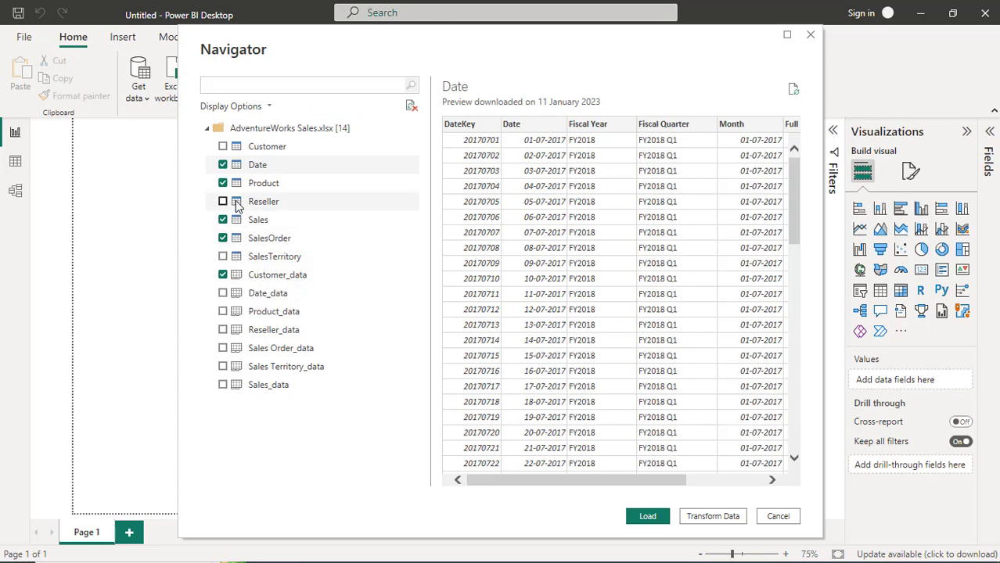
- Replace the Customer_data sheet with the Customer table in the import selection, and load the selected tables into the report
{"action": "left_click", "coordinate": [245, 149]}
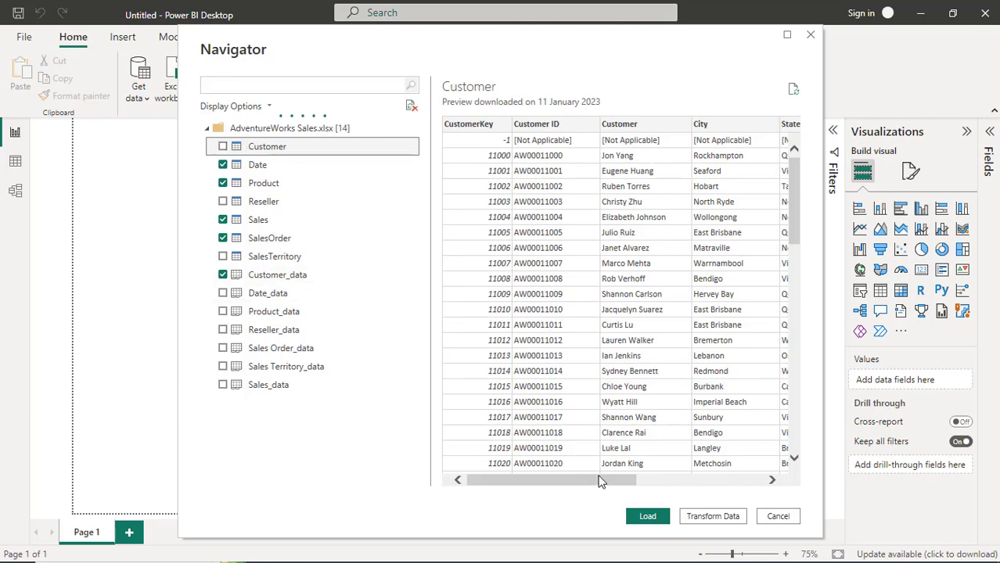
{"action": "left_click", "coordinate": [223, 274]}
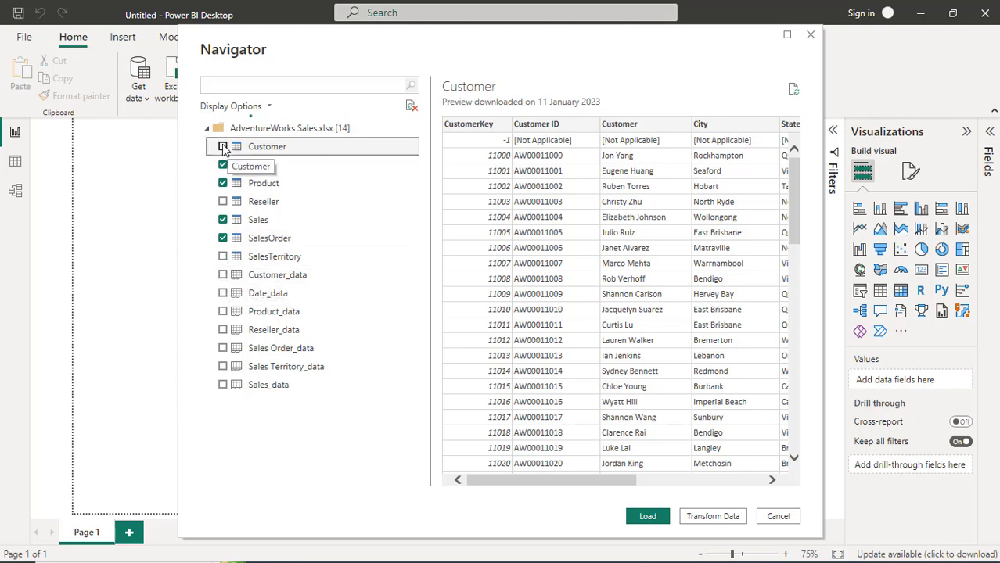
{"action": "left_click", "coordinate": [223, 147]}
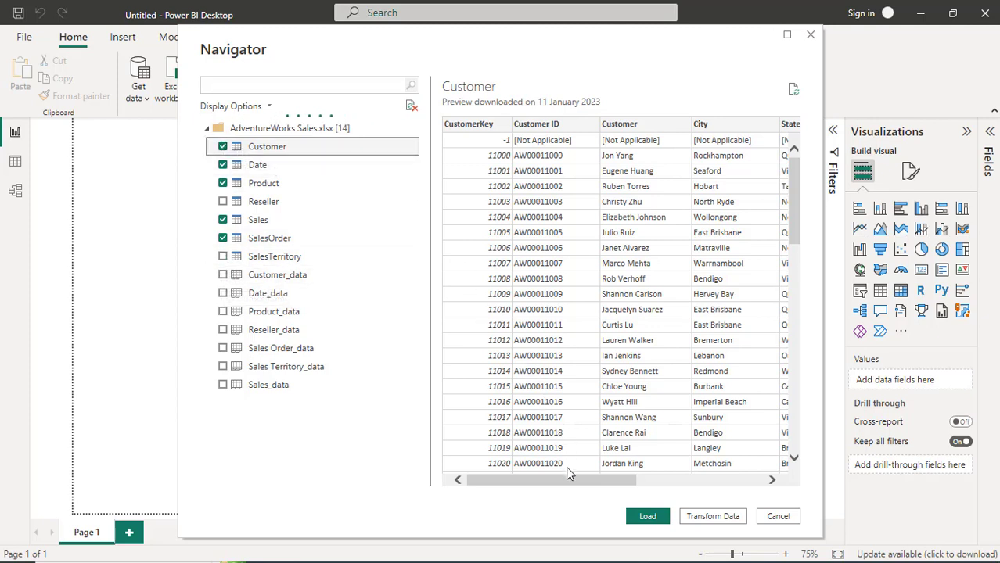
{"action": "left_click_drag", "start_coordinate": [567, 480], "coordinate": [536, 482]}
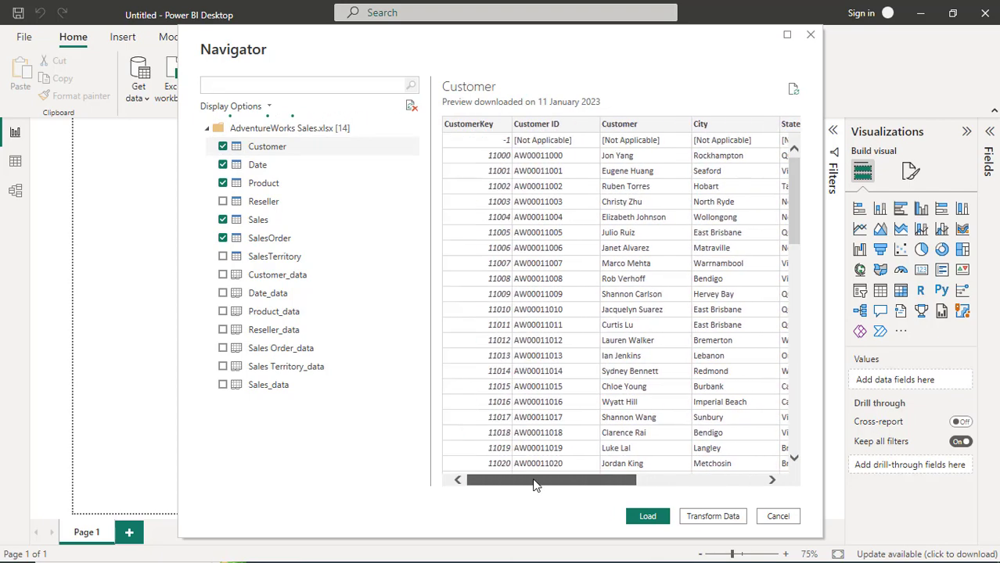
{"action": "left_click", "coordinate": [646, 517]}
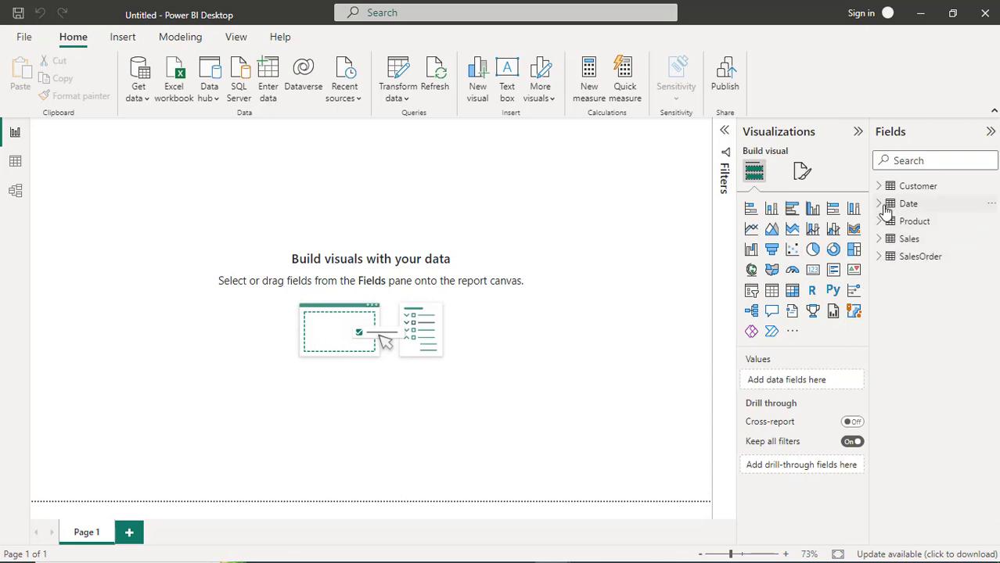
- Examine in the model diagram how the SalesOrder, Date, Product and Customer tables relate to the Sales table
{"action": "left_click", "coordinate": [16, 193]}
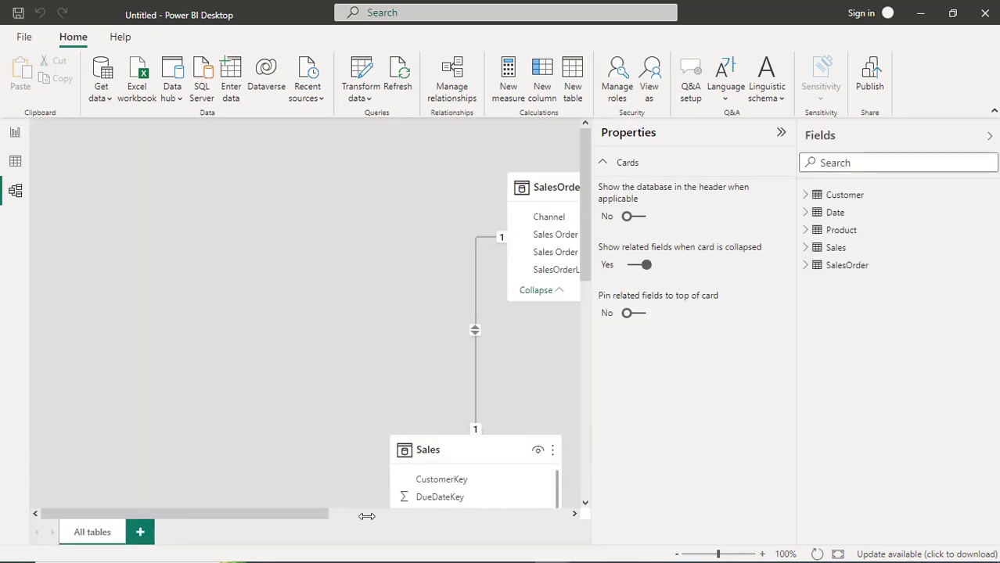
{"action": "left_click_drag", "start_coordinate": [307, 514], "coordinate": [474, 514]}
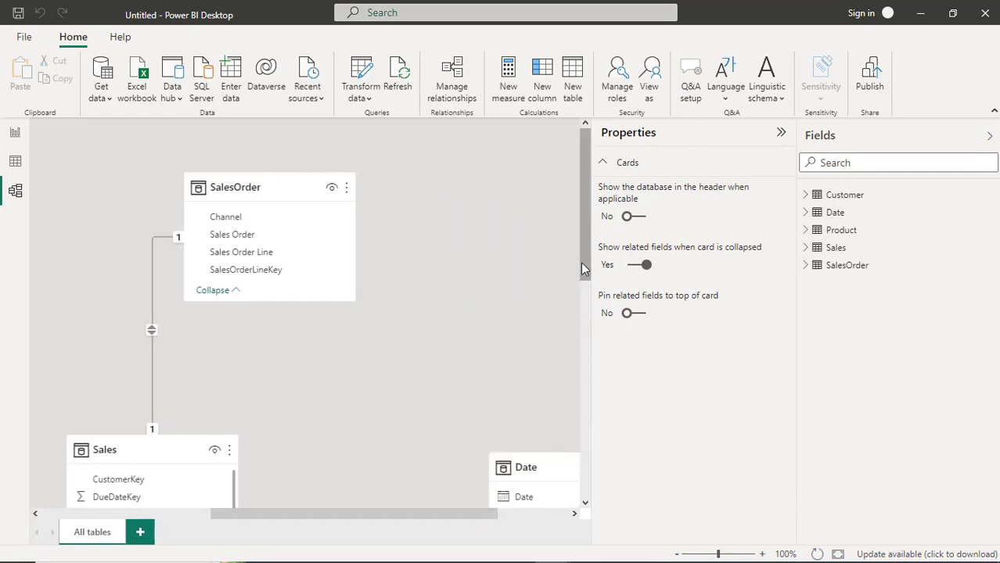
{"action": "left_click_drag", "start_coordinate": [586, 262], "coordinate": [586, 299]}
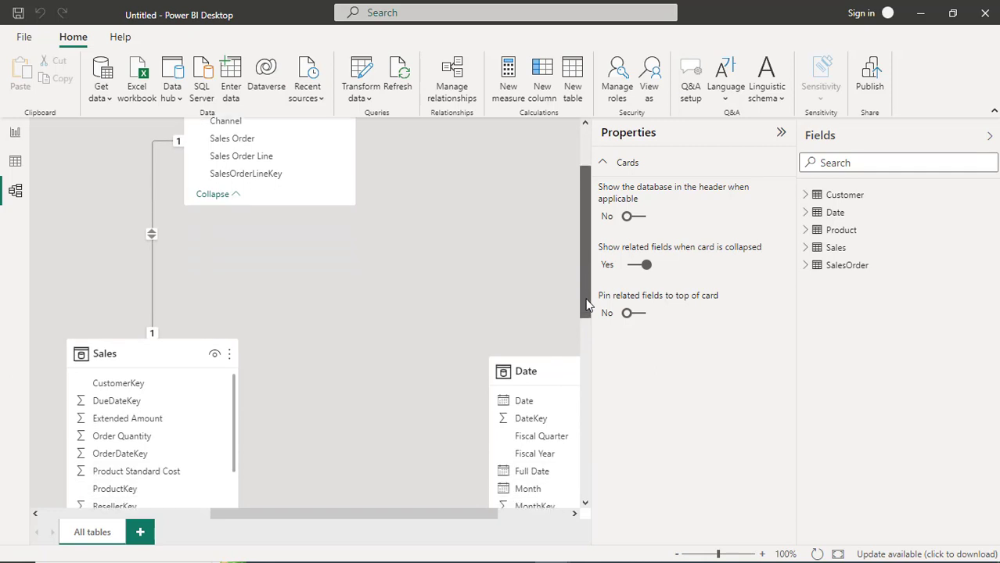
{"action": "left_click", "coordinate": [653, 95]}
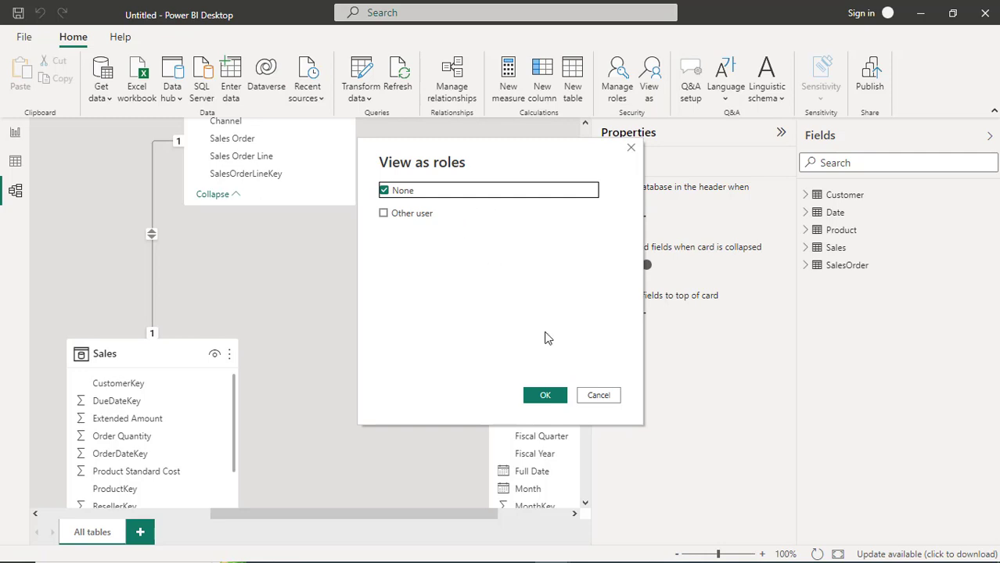
{"action": "left_click", "coordinate": [598, 395]}
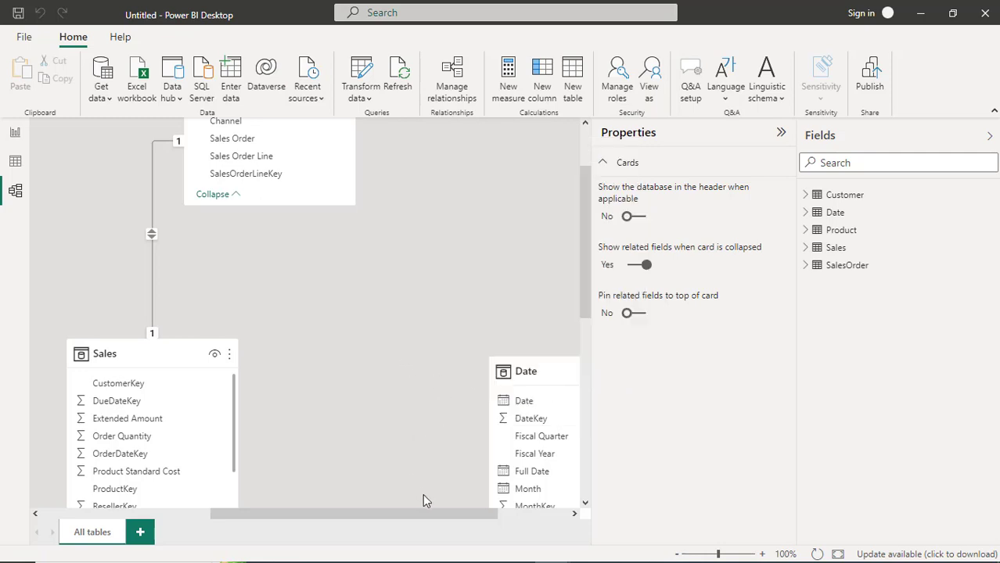
{"action": "left_click_drag", "start_coordinate": [589, 312], "coordinate": [592, 377]}
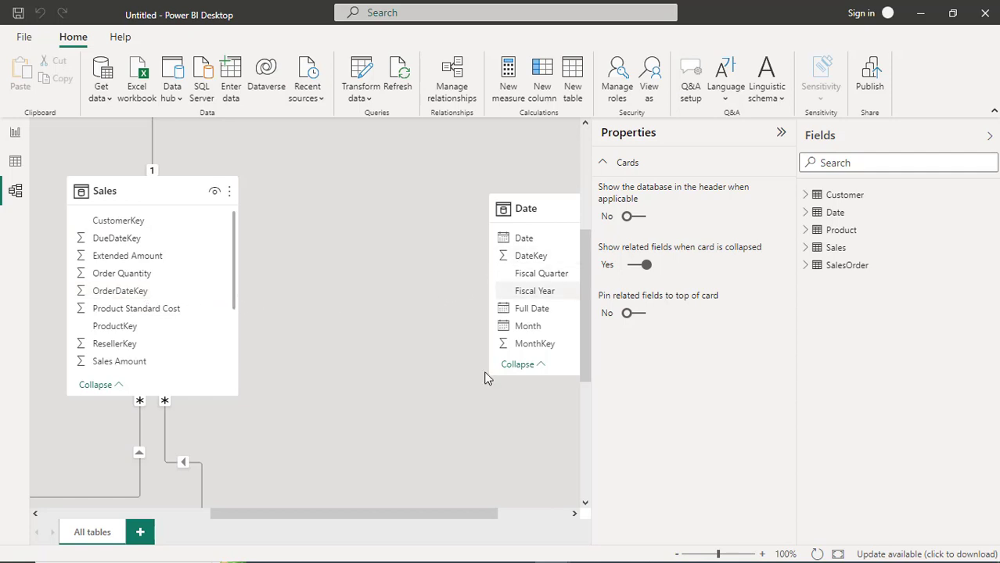
{"action": "left_click_drag", "start_coordinate": [422, 515], "coordinate": [525, 513]}
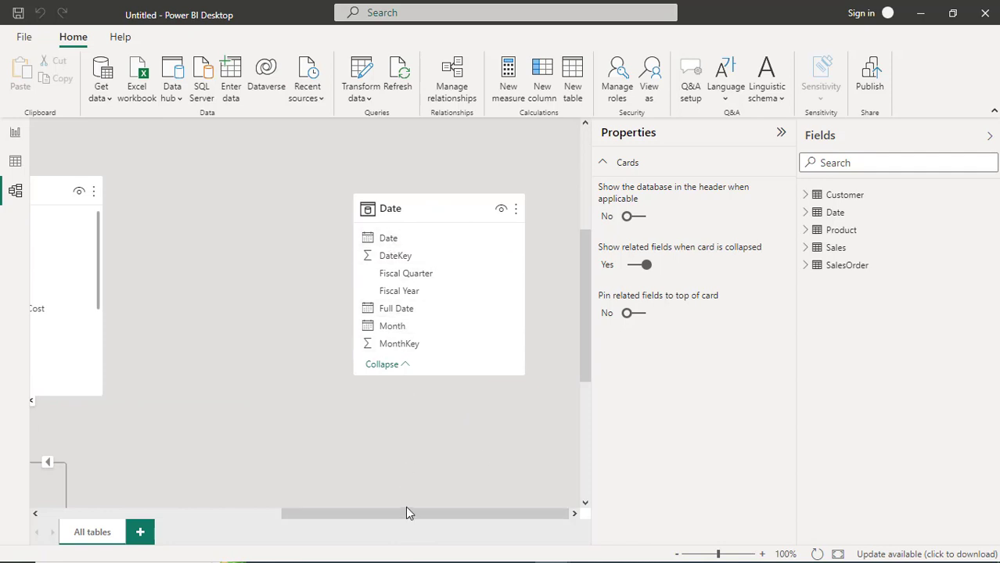
{"action": "left_click_drag", "start_coordinate": [416, 517], "coordinate": [313, 517]}
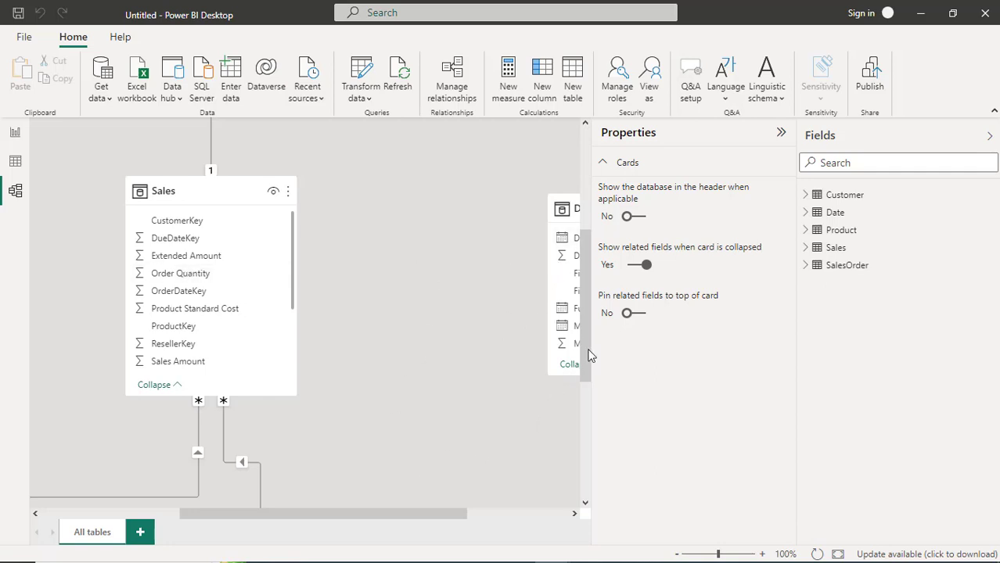
{"action": "left_click_drag", "start_coordinate": [584, 347], "coordinate": [587, 464]}
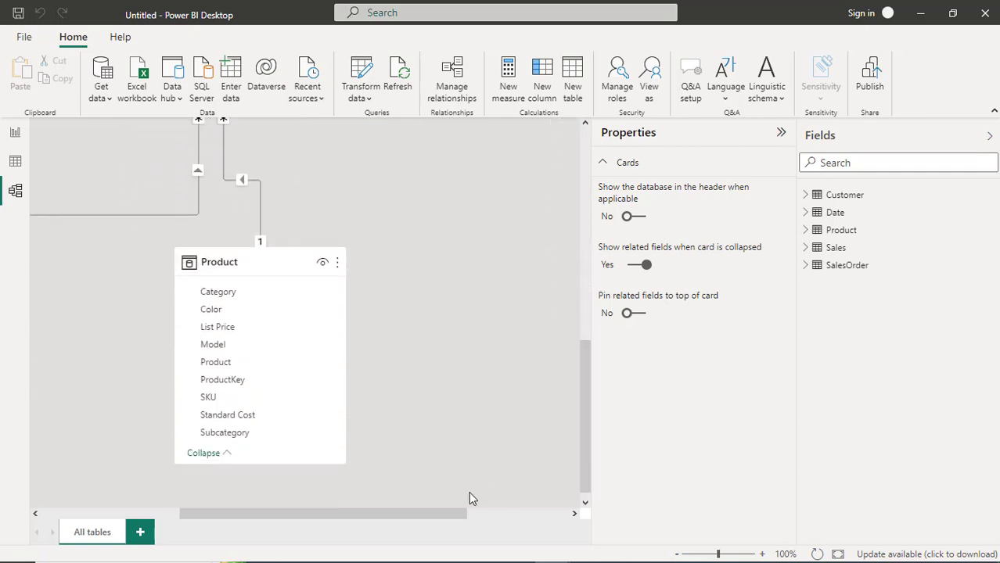
{"action": "left_click_drag", "start_coordinate": [454, 517], "coordinate": [331, 517]}
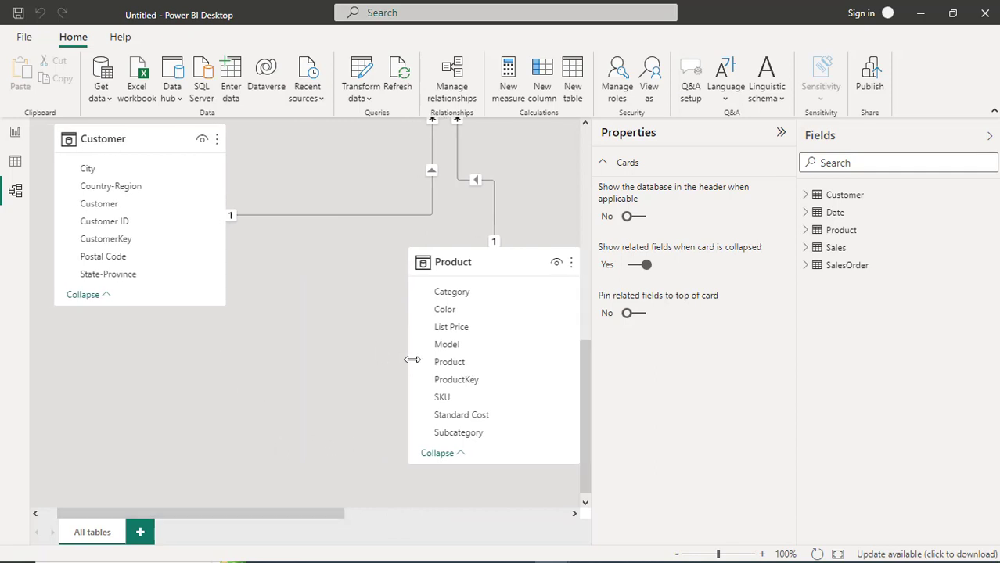
{"action": "left_click_drag", "start_coordinate": [591, 393], "coordinate": [604, 337]}
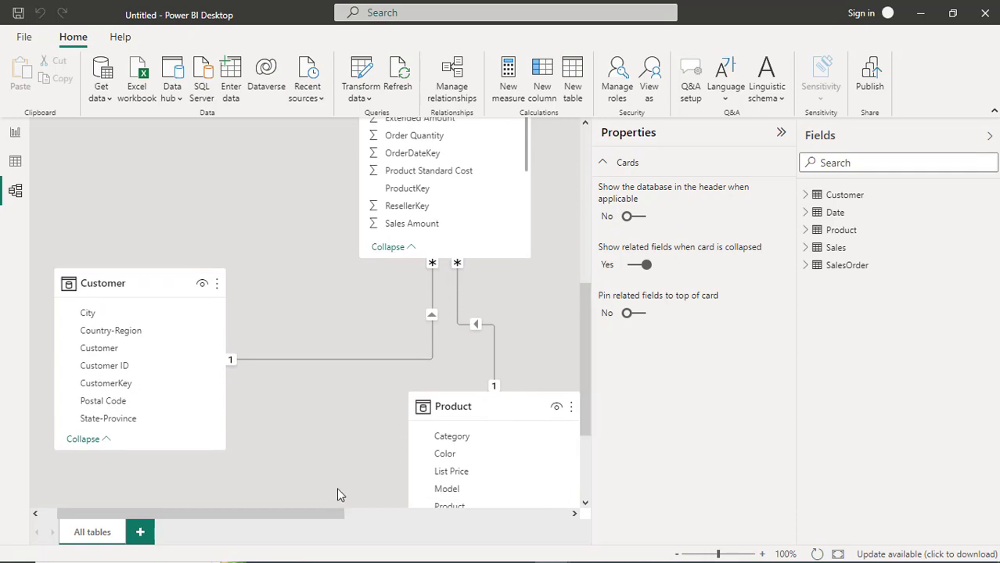
- Move the Date table beside the Sales table in the model diagram, above the Customer table
{"action": "left_click_drag", "start_coordinate": [315, 513], "coordinate": [510, 517]}
{"action": "left_click_drag", "start_coordinate": [589, 373], "coordinate": [586, 336]}
{"action": "left_click_drag", "start_coordinate": [458, 159], "coordinate": [93, 151]}
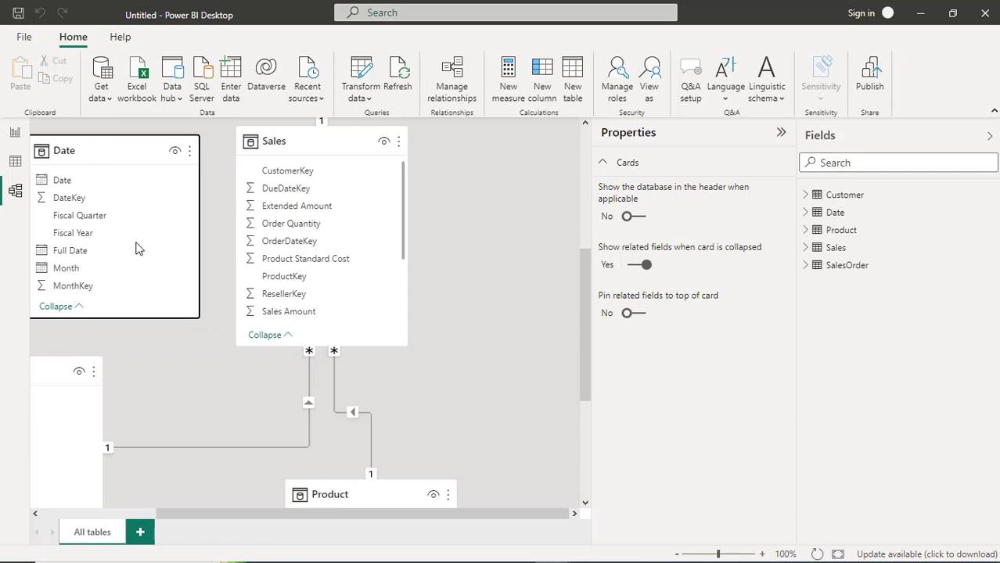
{"action": "left_click_drag", "start_coordinate": [245, 515], "coordinate": [177, 498]}
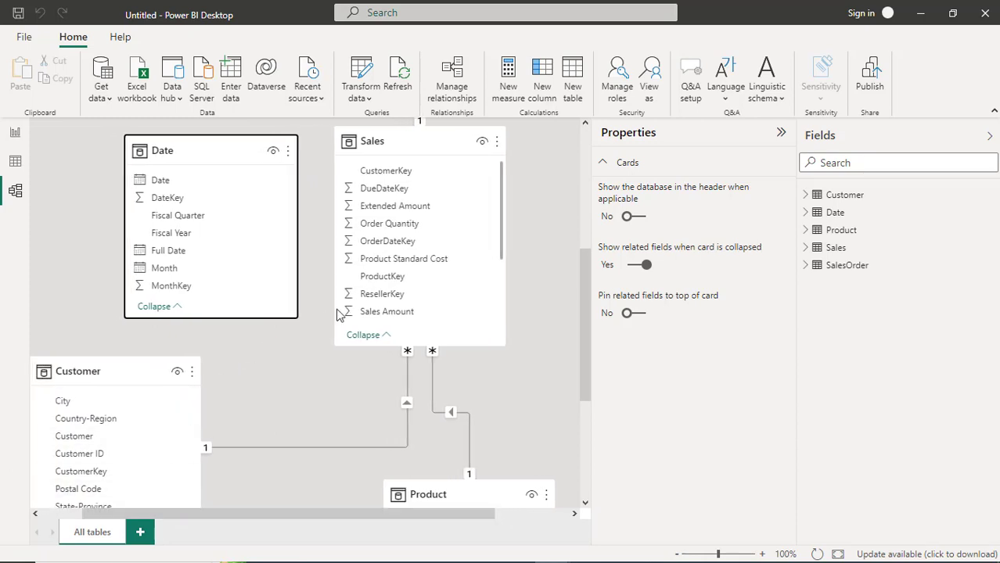
- Relate the Sales table's DueDateKey to the Date table's DateKey, and space the Date table further from Sales
{"action": "left_click", "coordinate": [338, 190]}
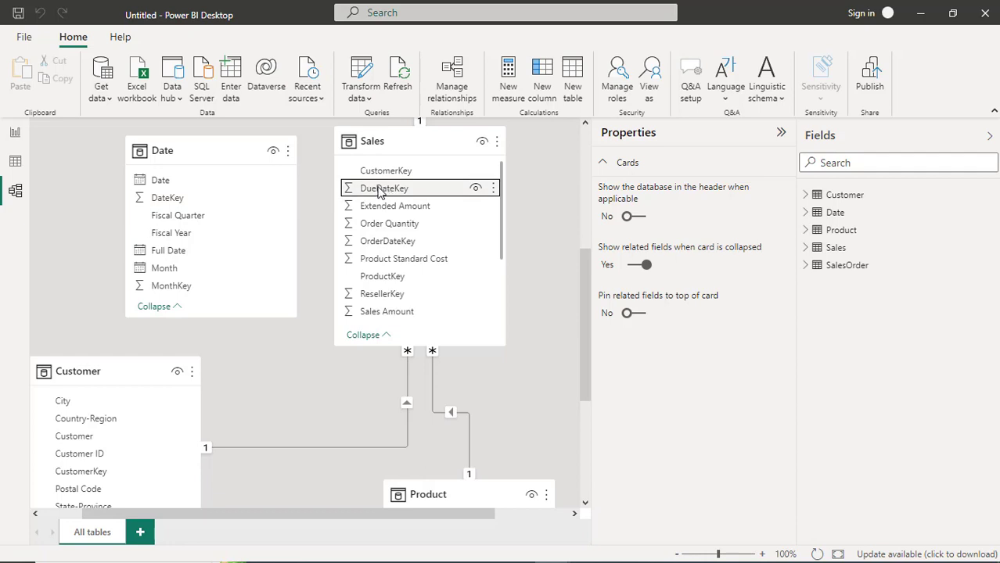
{"action": "left_click_drag", "start_coordinate": [380, 192], "coordinate": [241, 205]}
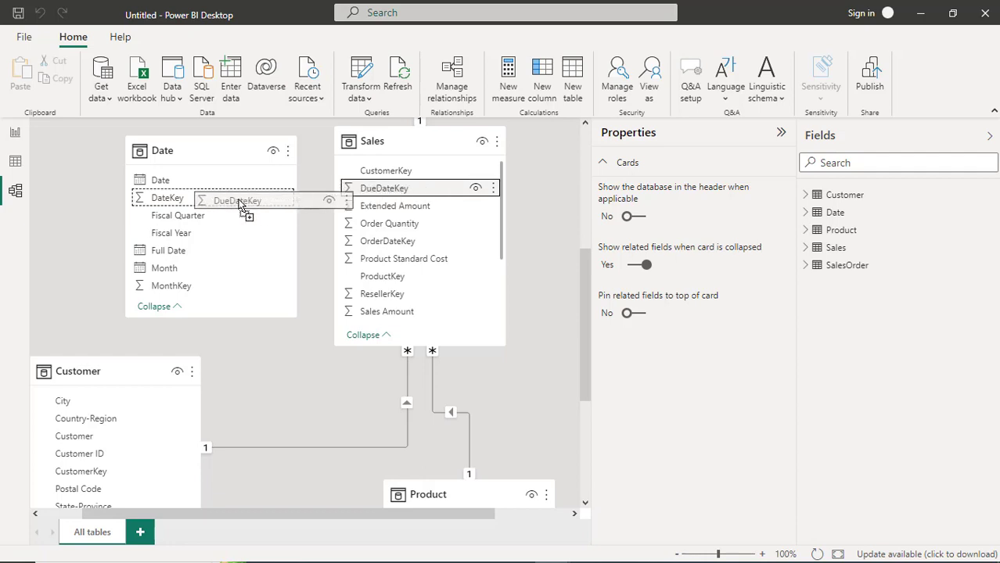
{"action": "left_click_drag", "start_coordinate": [240, 204], "coordinate": [240, 204]}
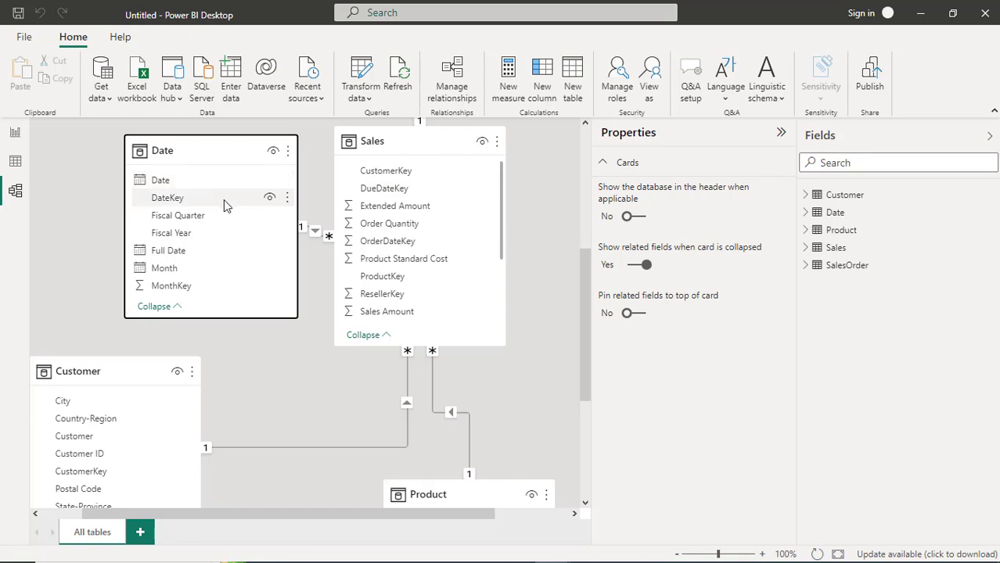
{"action": "left_click_drag", "start_coordinate": [217, 140], "coordinate": [159, 146]}
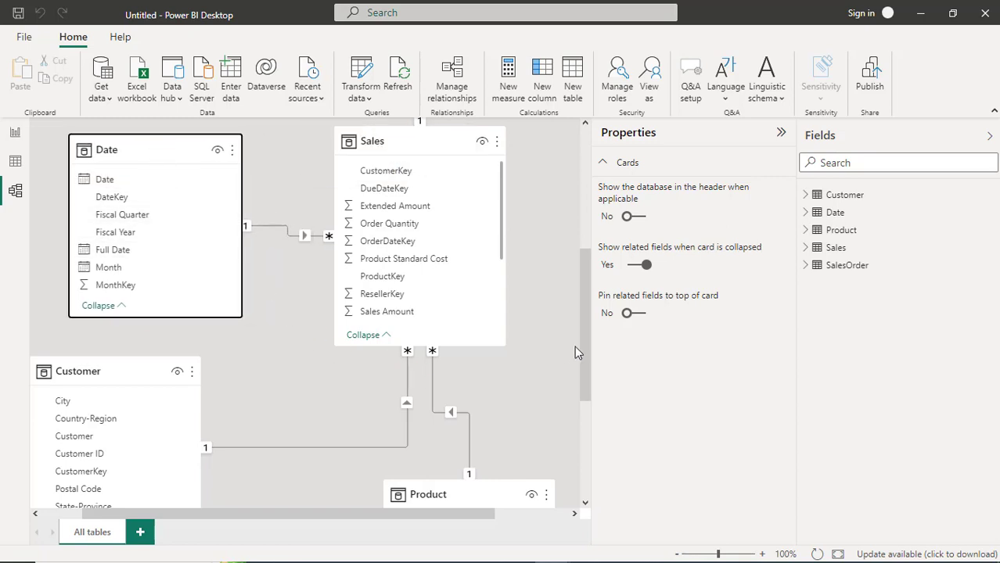
- Examine how the Date, SalesOrder, Customer and Product tables connect to the Sales table in the model diagram
{"action": "left_click_drag", "start_coordinate": [585, 352], "coordinate": [561, 334]}
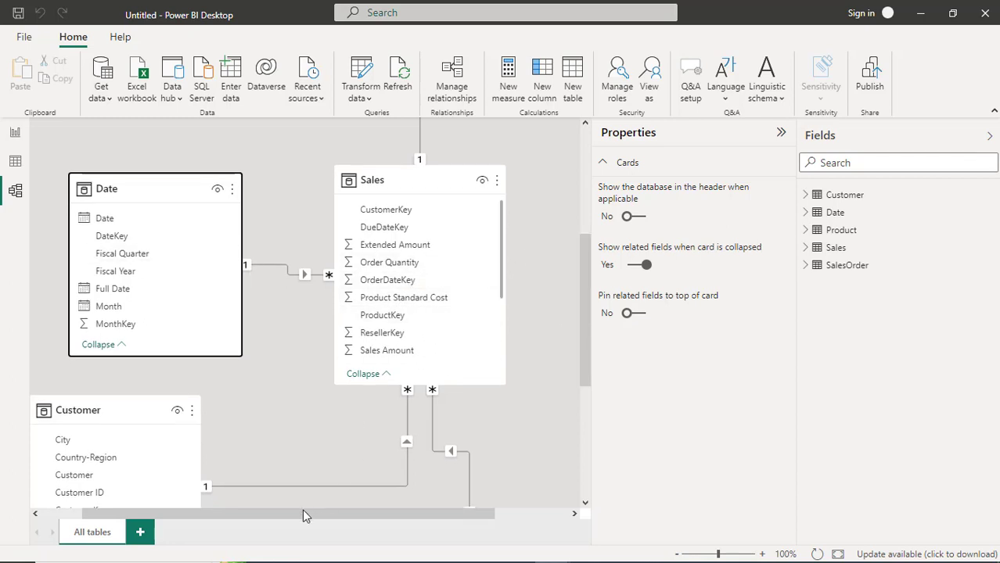
{"action": "left_click_drag", "start_coordinate": [305, 516], "coordinate": [252, 520]}
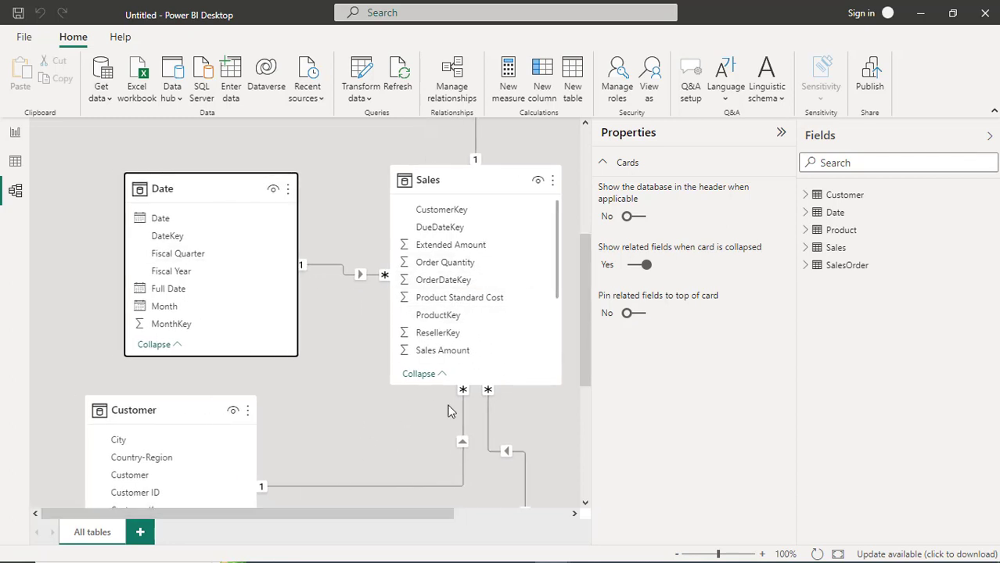
{"action": "left_click_drag", "start_coordinate": [583, 329], "coordinate": [600, 228]}
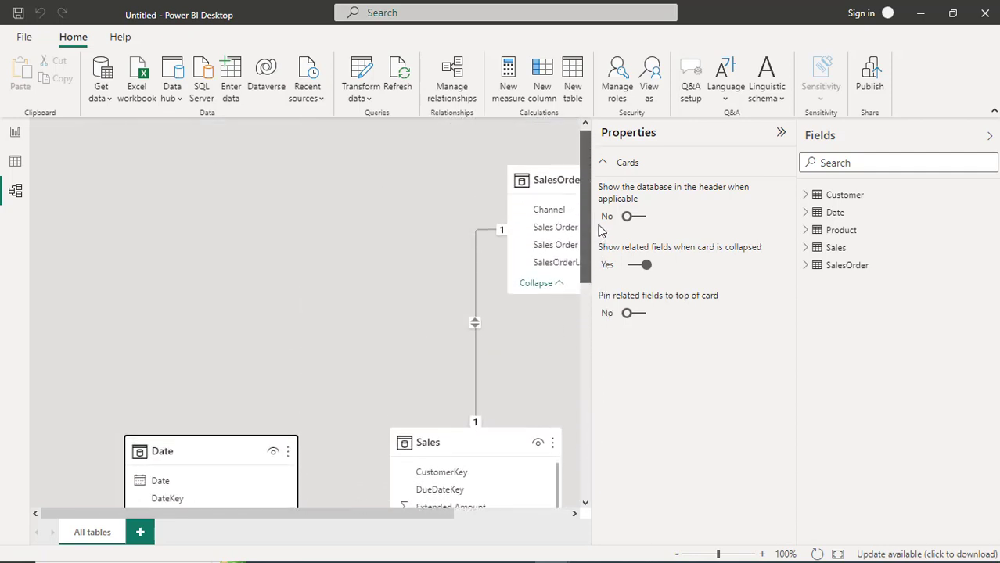
{"action": "left_click_drag", "start_coordinate": [417, 517], "coordinate": [525, 513]}
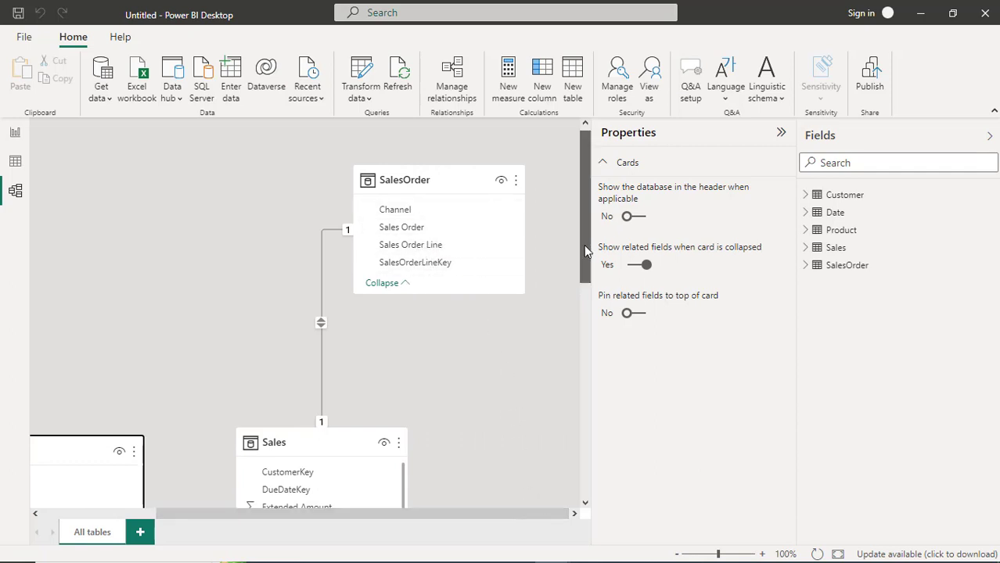
{"action": "left_click_drag", "start_coordinate": [586, 252], "coordinate": [593, 349]}
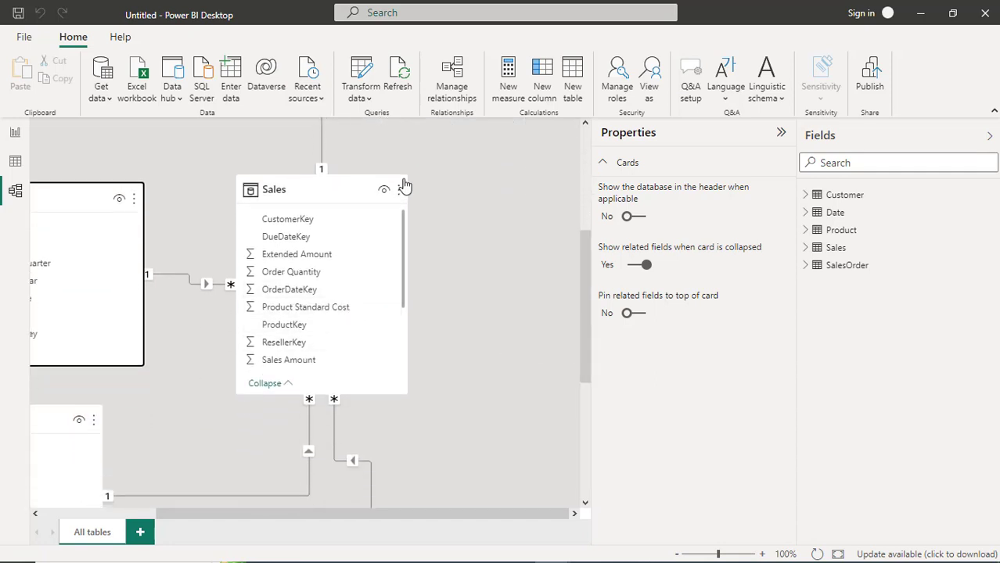
{"action": "left_click_drag", "start_coordinate": [588, 279], "coordinate": [578, 179]}
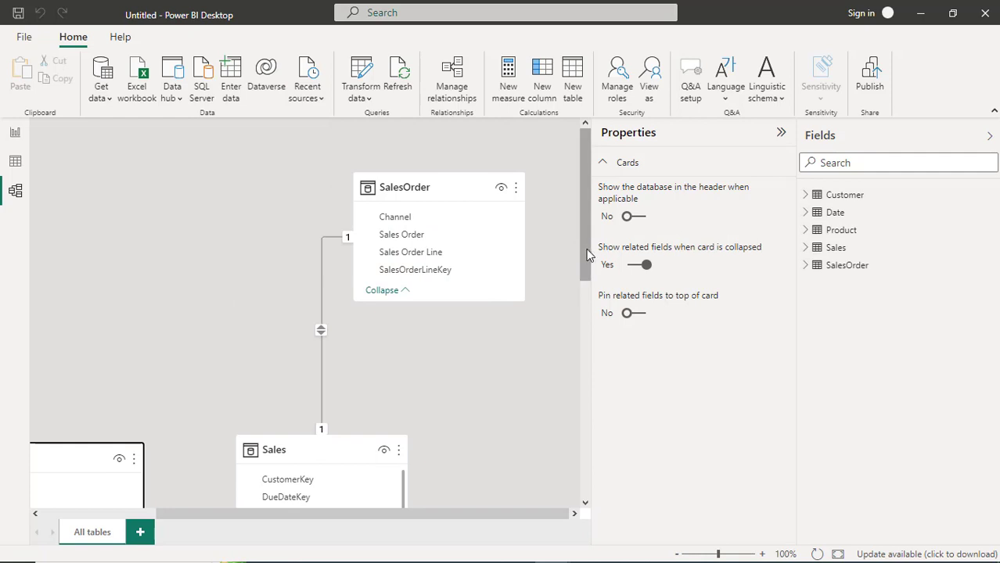
{"action": "left_click_drag", "start_coordinate": [588, 273], "coordinate": [591, 445]}
{"action": "left_click_drag", "start_coordinate": [477, 514], "coordinate": [341, 512]}
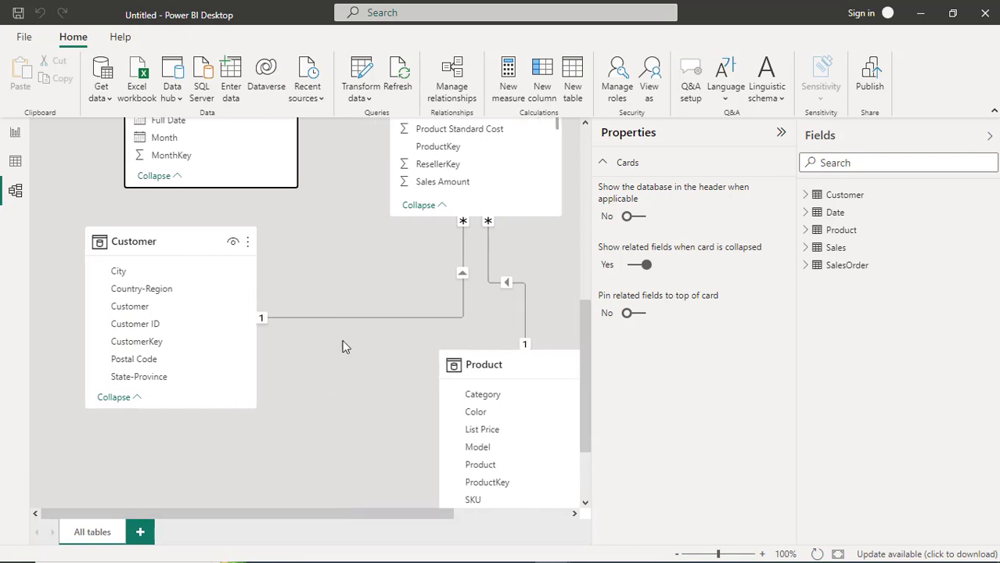
- Add a line and stacked column chart to the report page, enlarge it and place it in the page's upper middle
{"action": "left_click", "coordinate": [15, 133]}
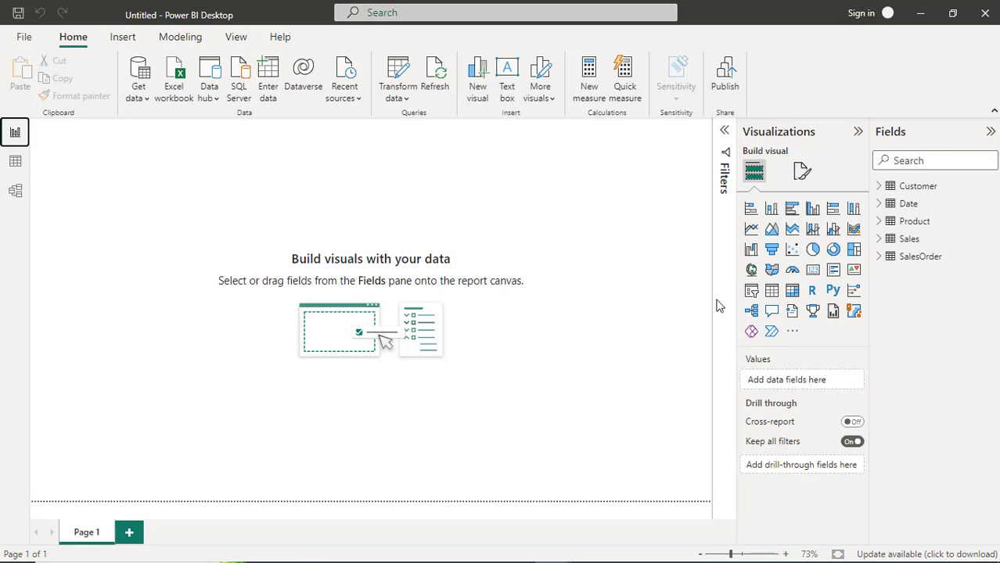
{"action": "left_click", "coordinate": [814, 230]}
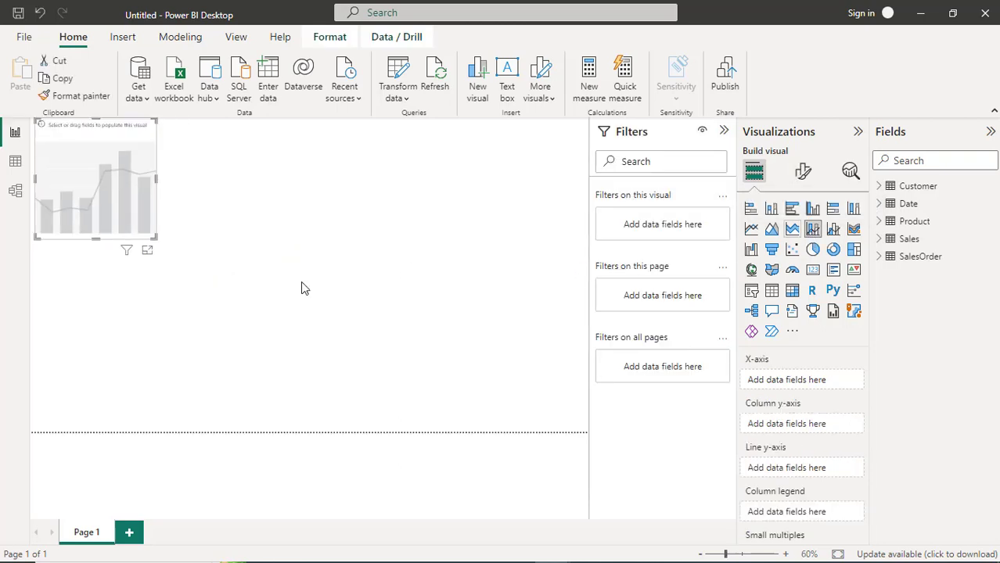
{"action": "left_click_drag", "start_coordinate": [125, 211], "coordinate": [352, 347]}
{"action": "left_click_drag", "start_coordinate": [424, 375], "coordinate": [518, 407]}
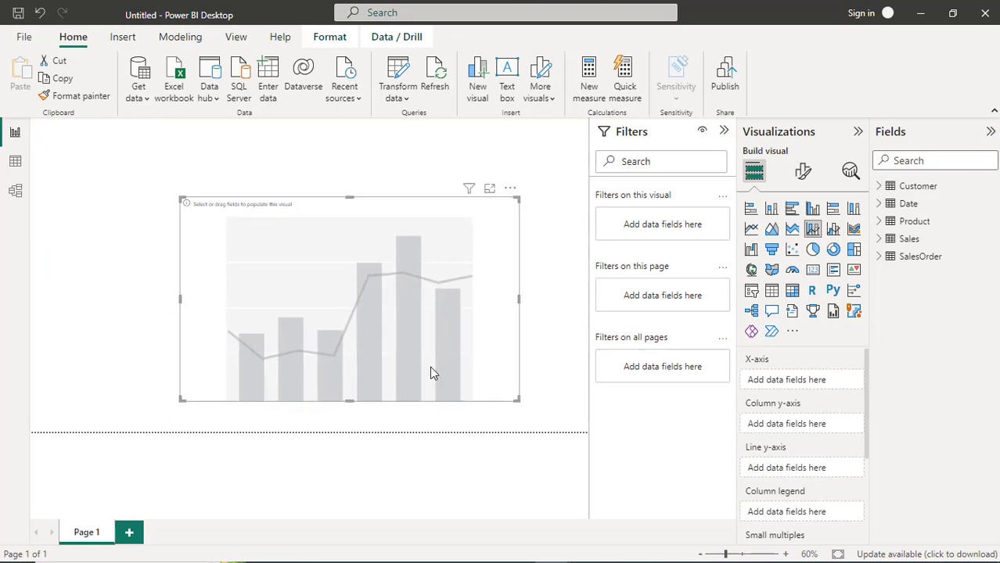
{"action": "left_click_drag", "start_coordinate": [429, 366], "coordinate": [346, 317]}
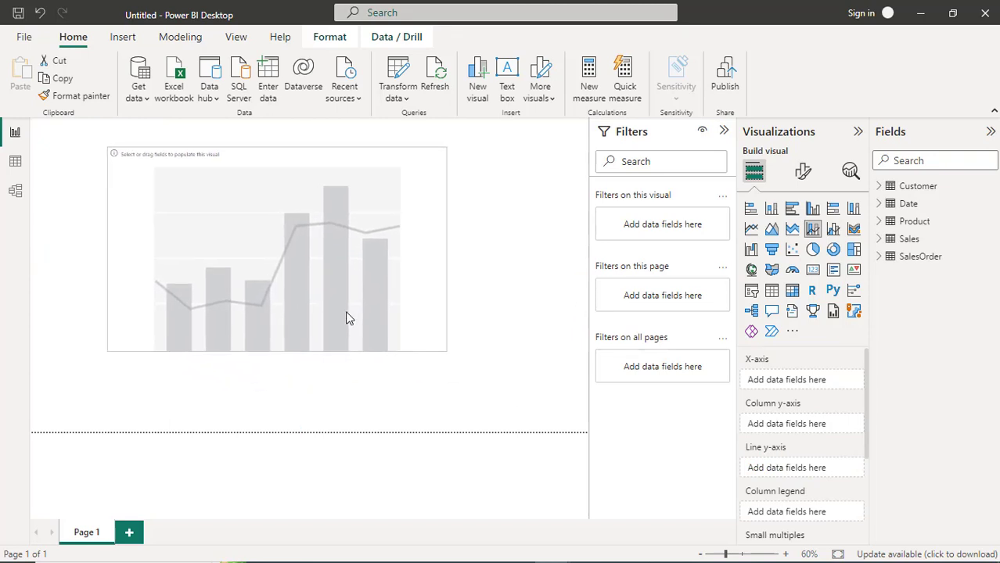
- Examine the Date table's fields and the hierarchies under Date, Full Date and Month, and check the table in the model diagram
{"action": "left_click", "coordinate": [882, 206]}
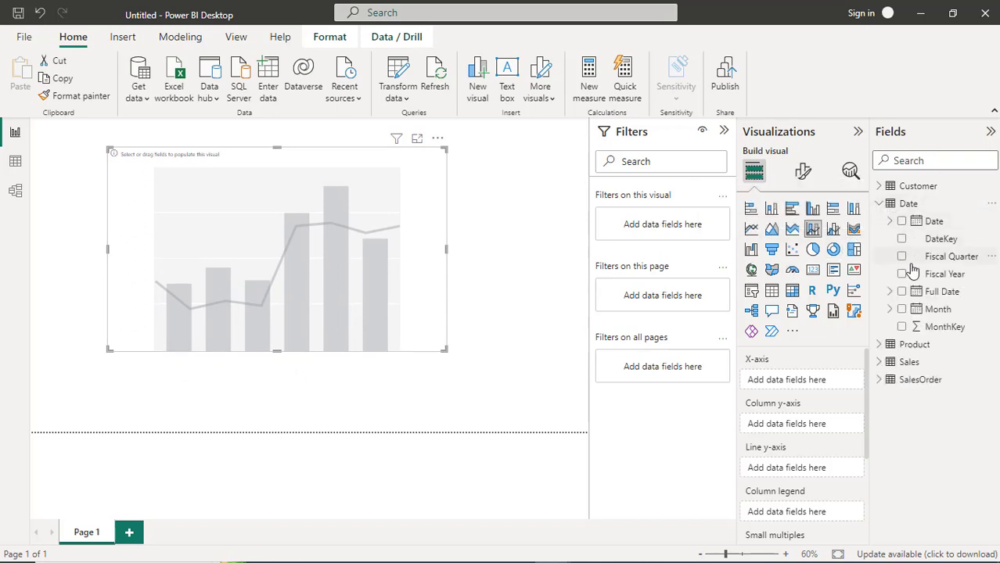
{"action": "left_click", "coordinate": [891, 311]}
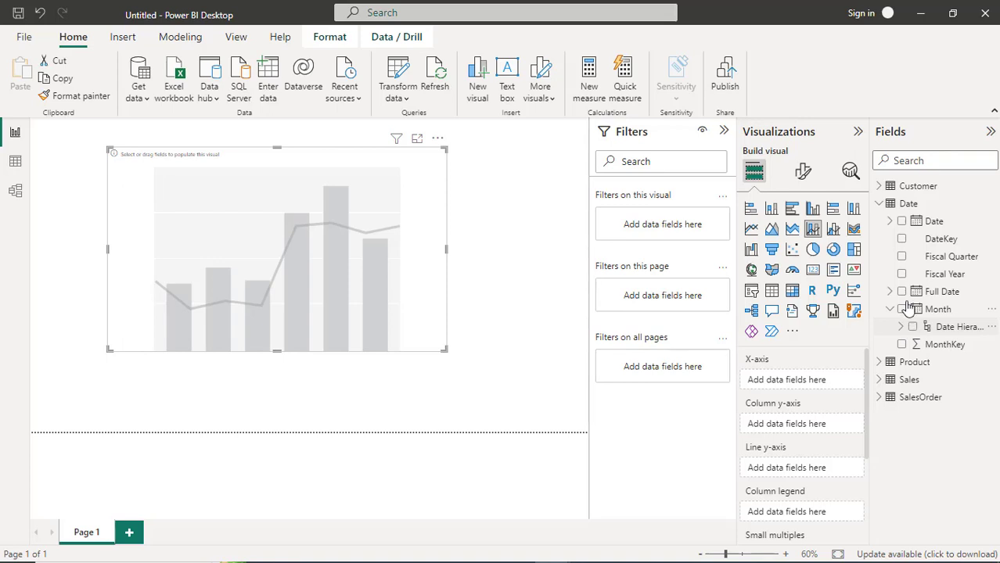
{"action": "left_click", "coordinate": [880, 204]}
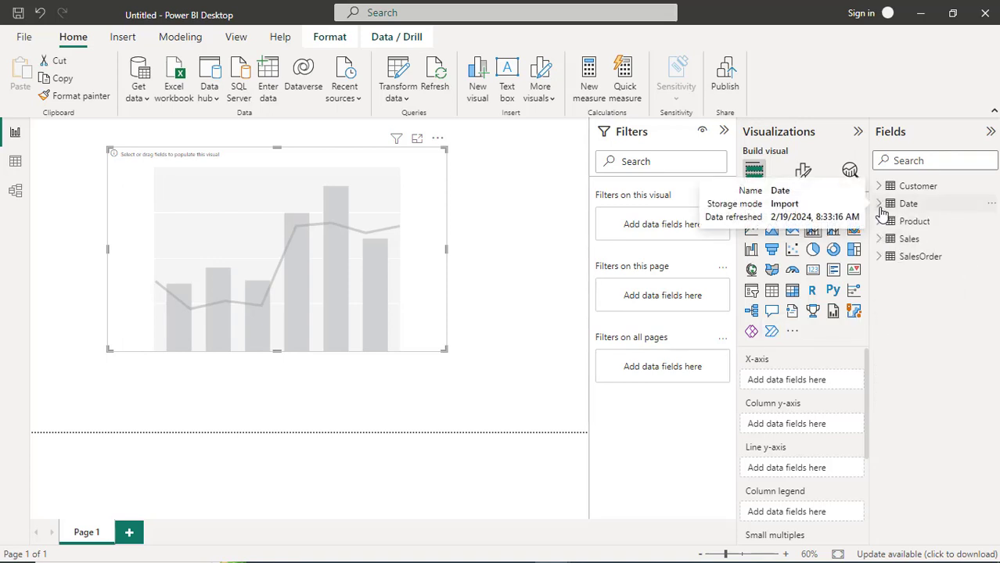
{"action": "left_click", "coordinate": [880, 206]}
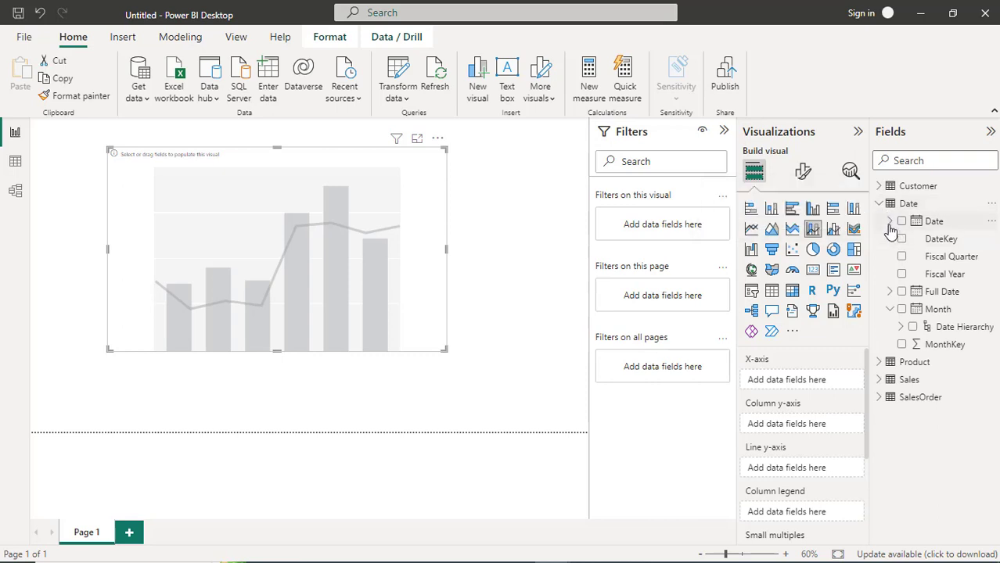
{"action": "left_click", "coordinate": [889, 223]}
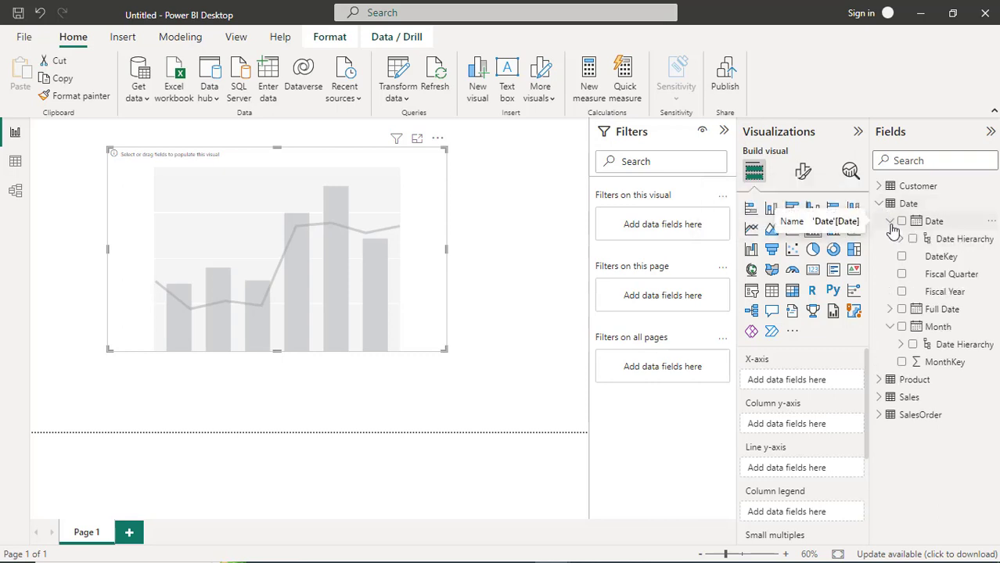
{"action": "left_click", "coordinate": [890, 223]}
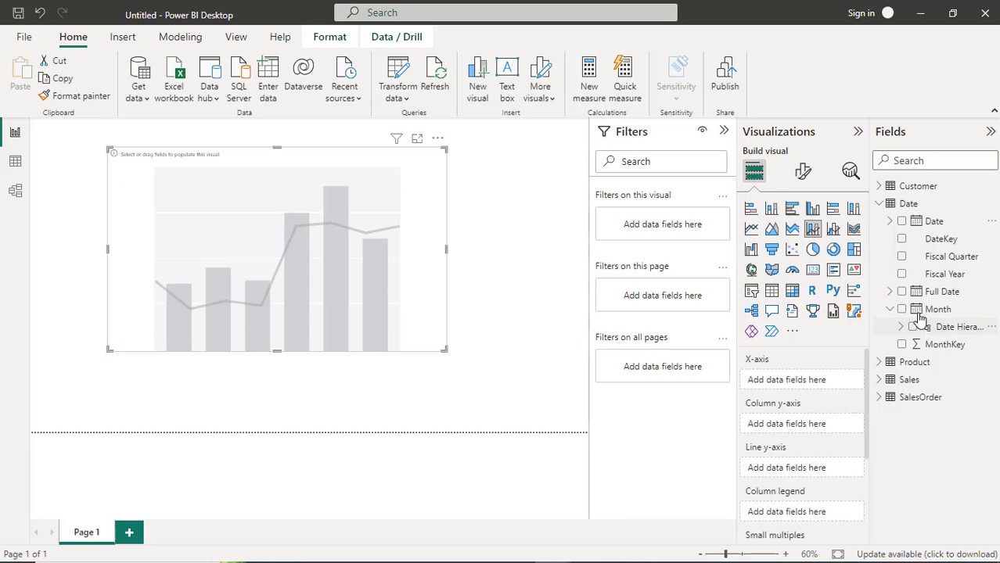
{"action": "left_click", "coordinate": [891, 291]}
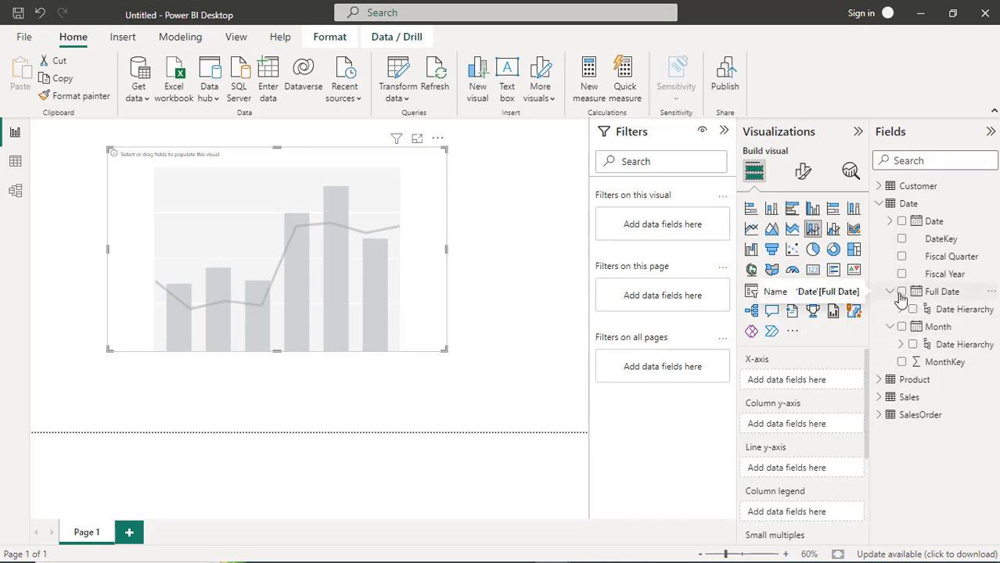
{"action": "left_click", "coordinate": [902, 309]}
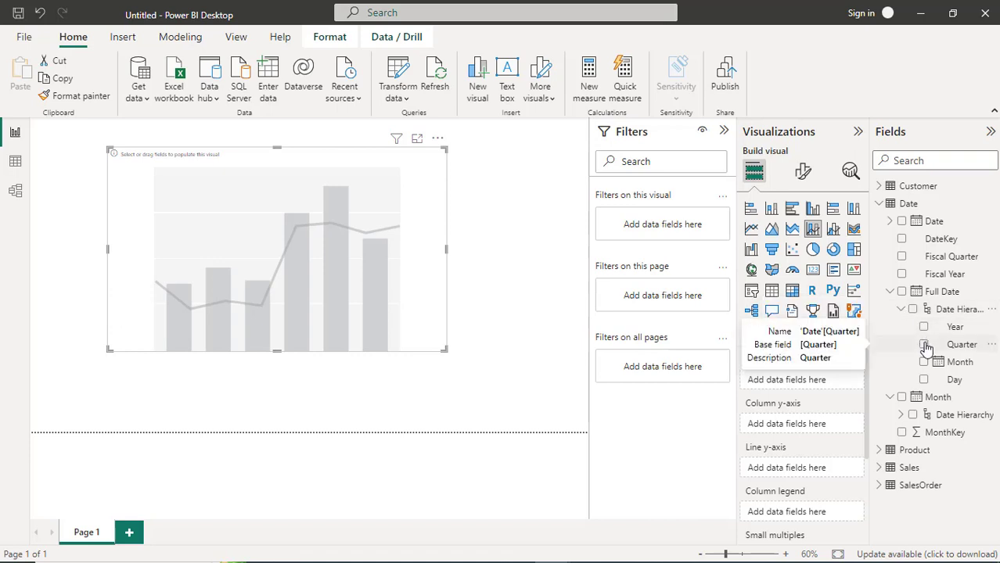
{"action": "left_click", "coordinate": [889, 222]}
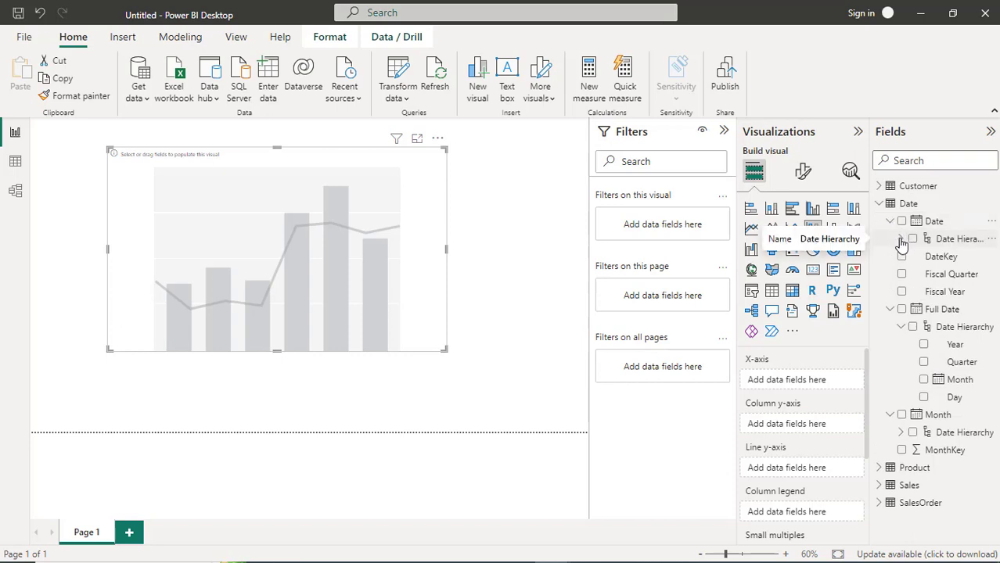
{"action": "left_click", "coordinate": [890, 222]}
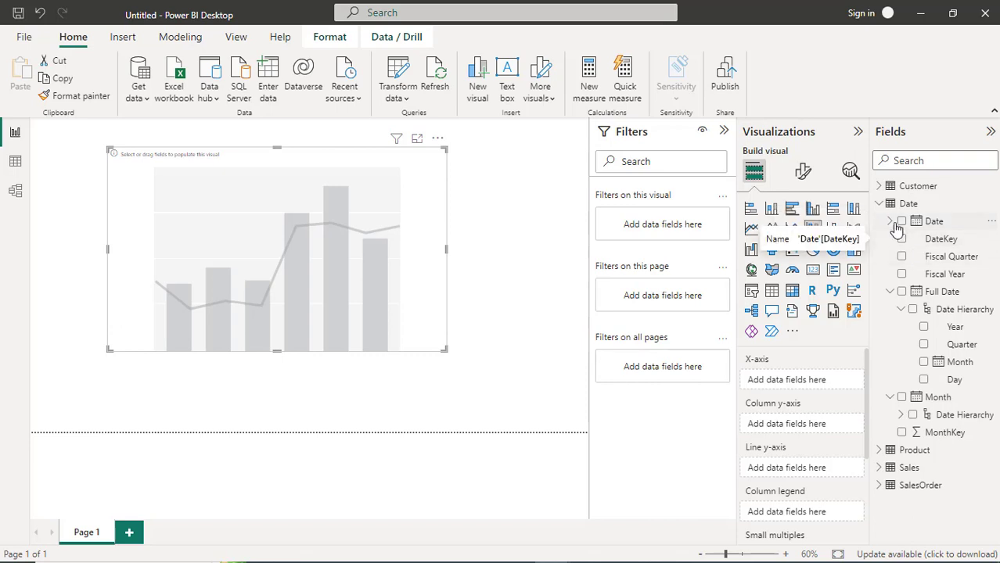
{"action": "left_click", "coordinate": [890, 222]}
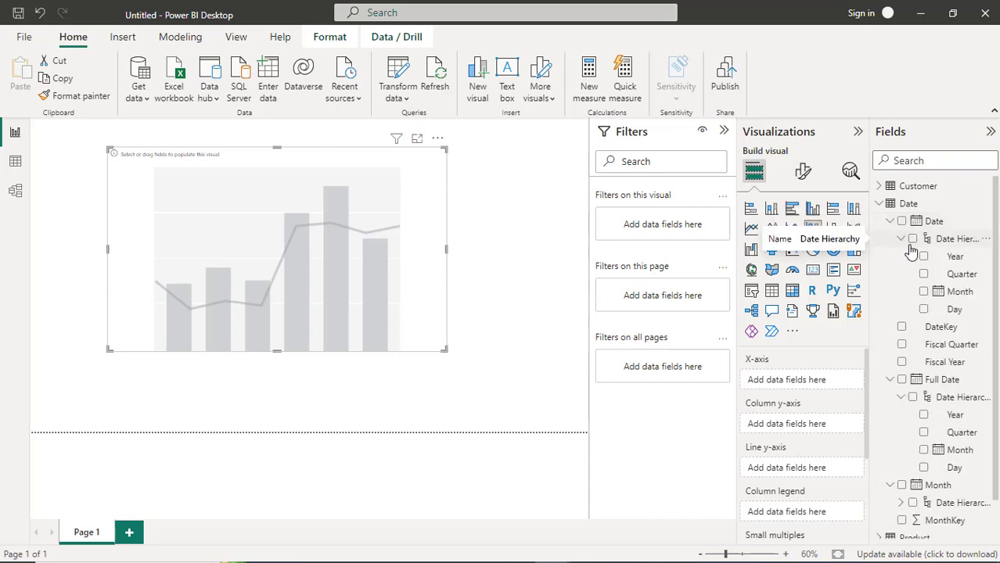
{"action": "left_click", "coordinate": [900, 242]}
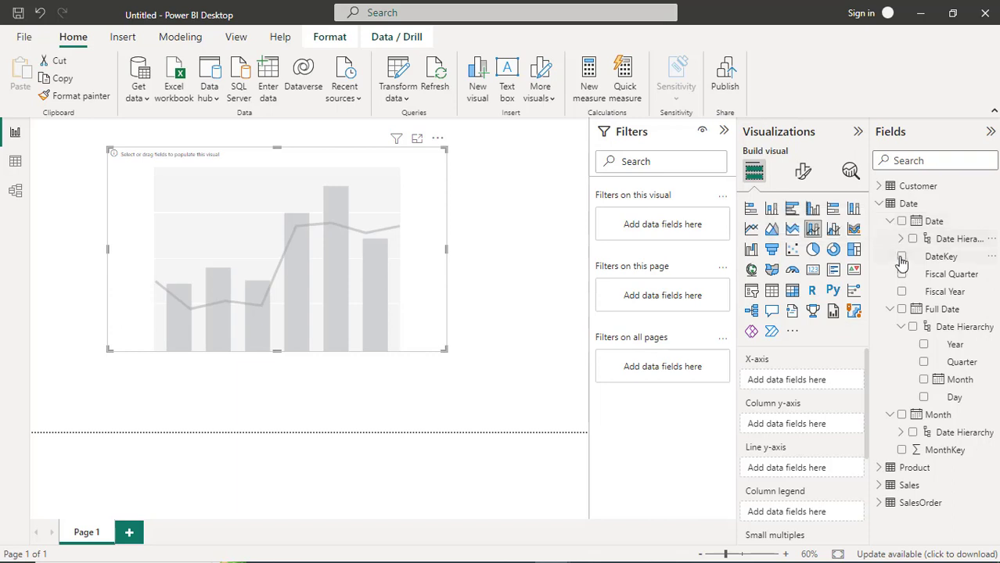
{"action": "left_click", "coordinate": [15, 161]}
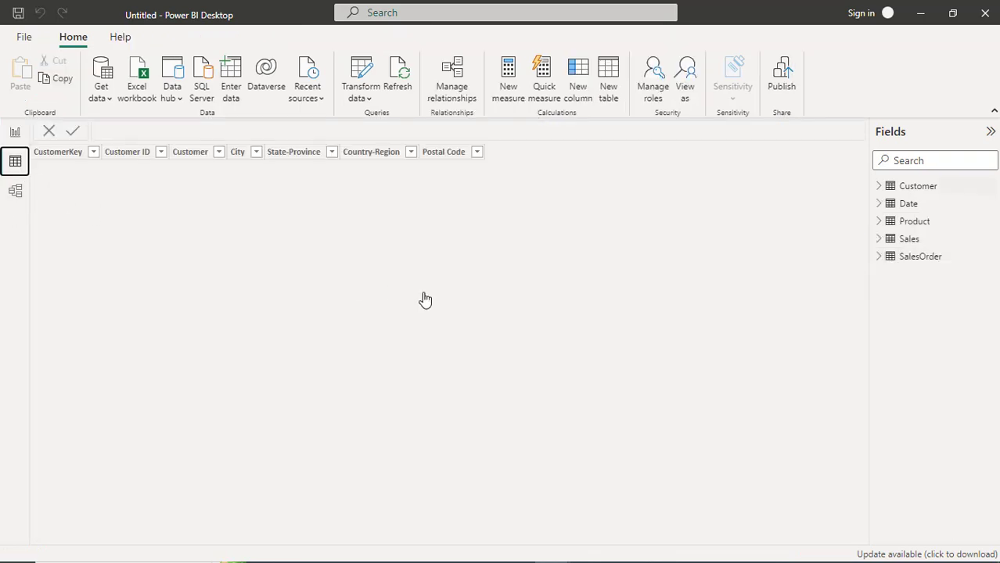
{"action": "left_click", "coordinate": [16, 192]}
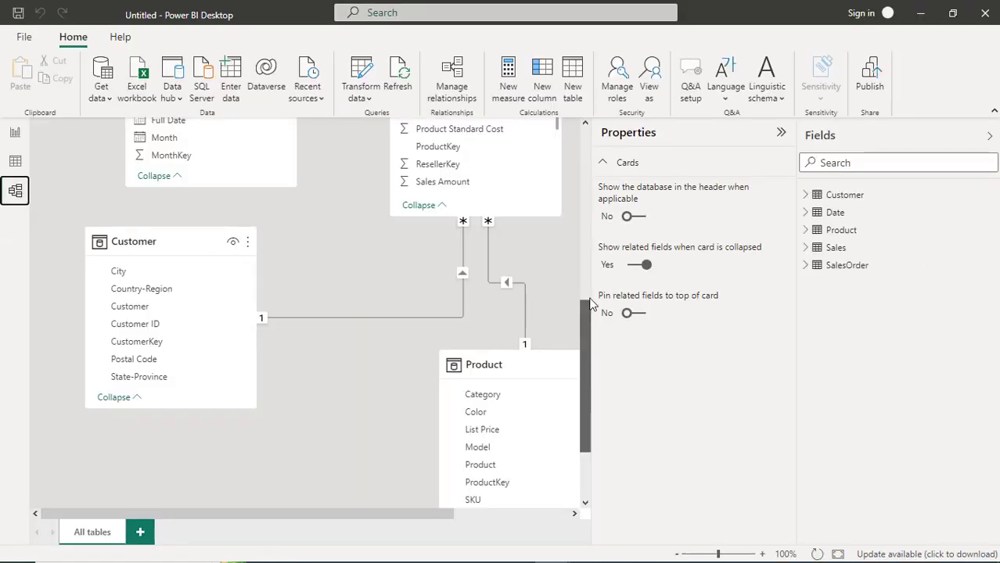
{"action": "scroll", "coordinate": [583, 321], "scroll_direction": "up", "scroll_amount": 3}
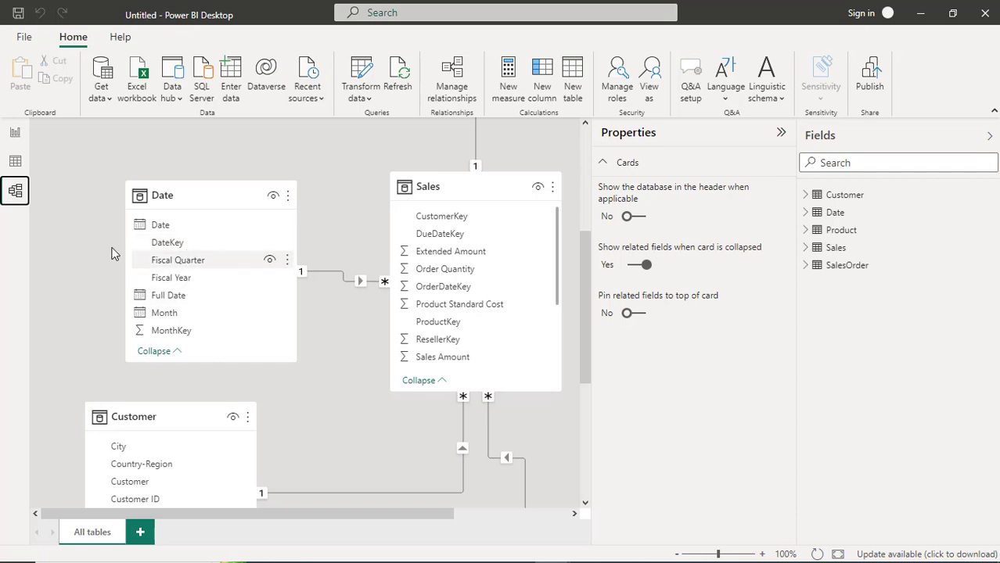
- Assign the Date table's Fiscal Quarter to the chart's X-axis, and collapse the Date field list
{"action": "left_click", "coordinate": [15, 134]}
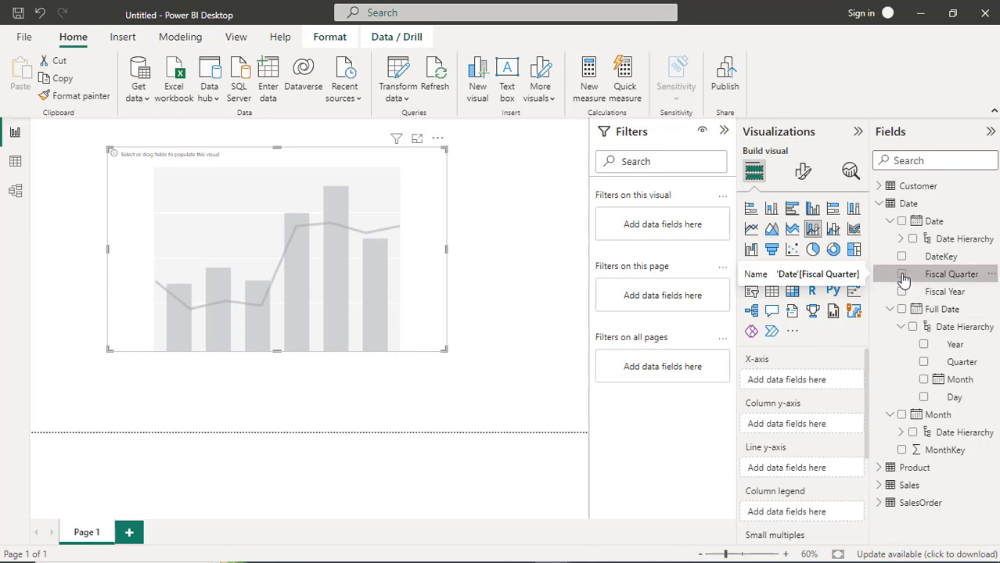
{"action": "left_click_drag", "start_coordinate": [903, 279], "coordinate": [799, 383]}
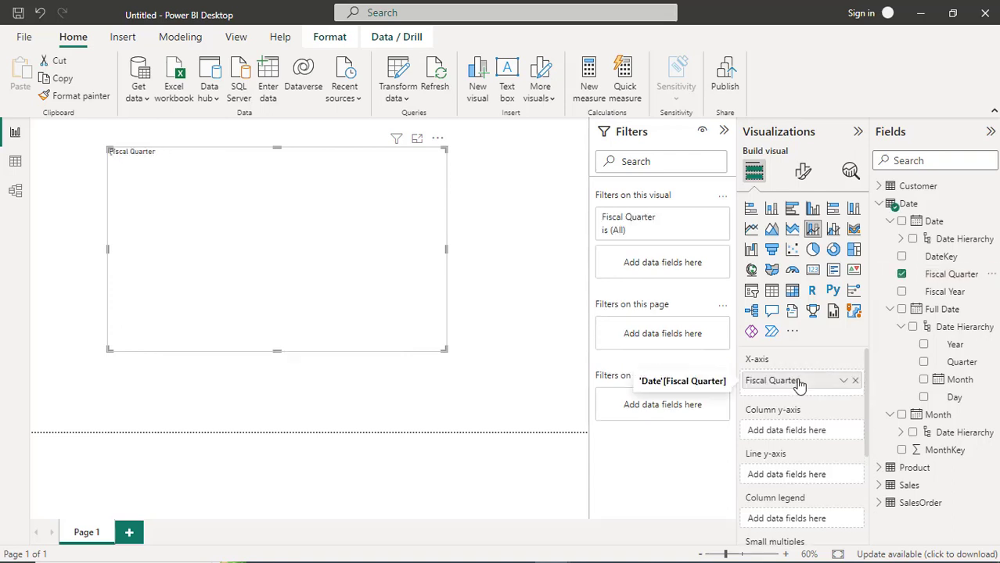
{"action": "left_click", "coordinate": [891, 222]}
{"action": "left_click", "coordinate": [880, 205]}
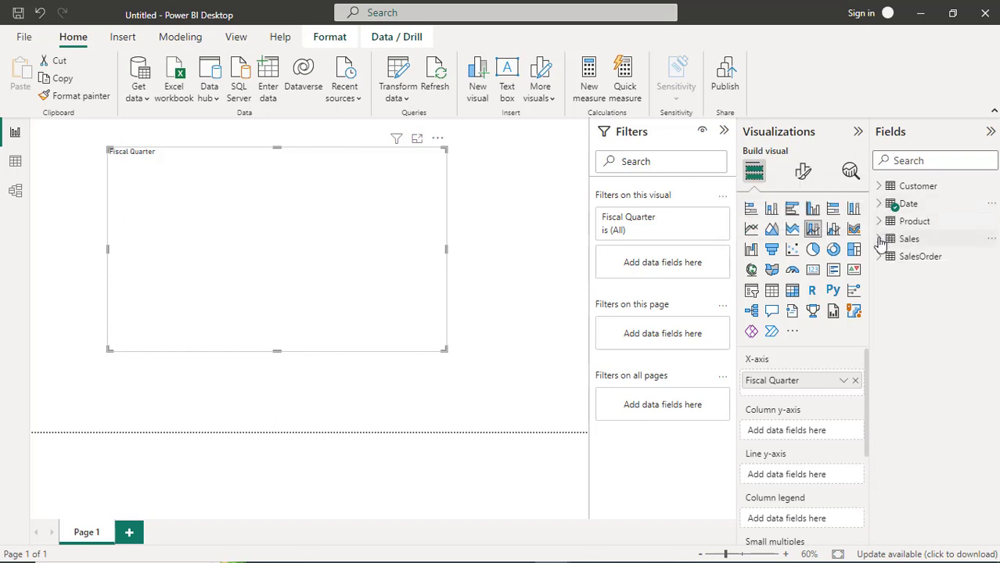
- Assign the Sales table's Sales Amount to the chart's Column y-axis and its Order Quantity to the Line y-axis
{"action": "left_click", "coordinate": [880, 240]}
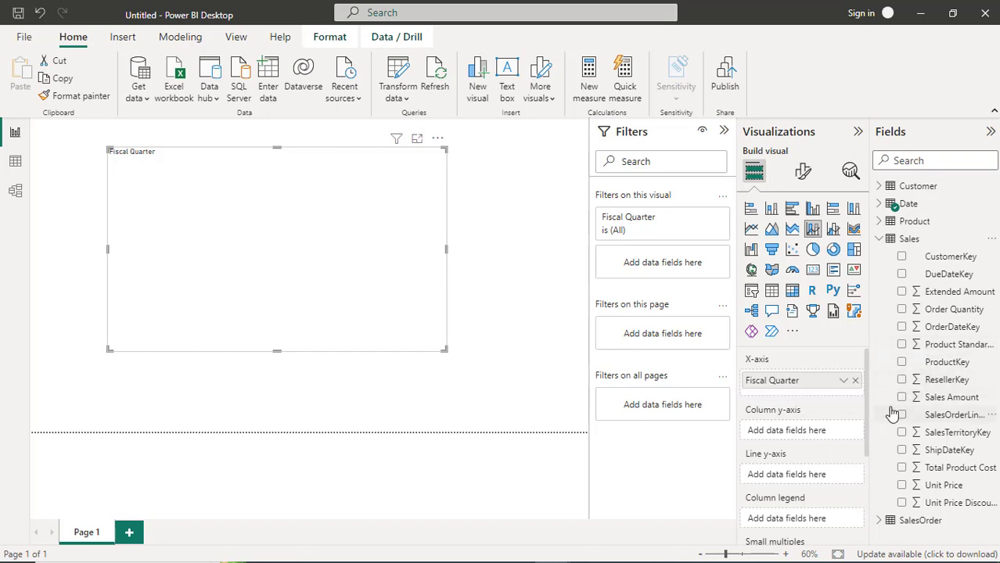
{"action": "left_click_drag", "start_coordinate": [904, 402], "coordinate": [784, 436]}
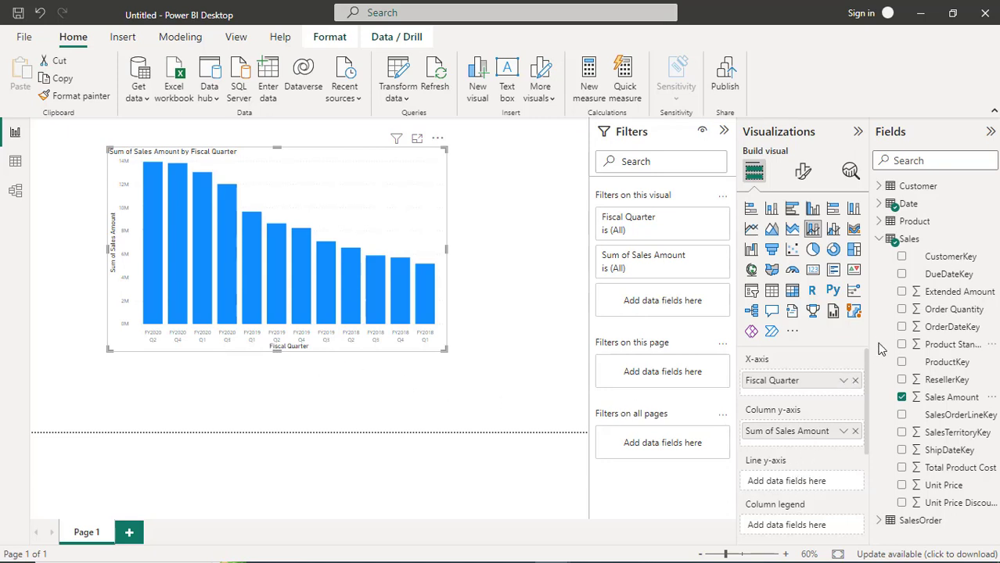
{"action": "left_click", "coordinate": [881, 241]}
{"action": "left_click", "coordinate": [881, 226]}
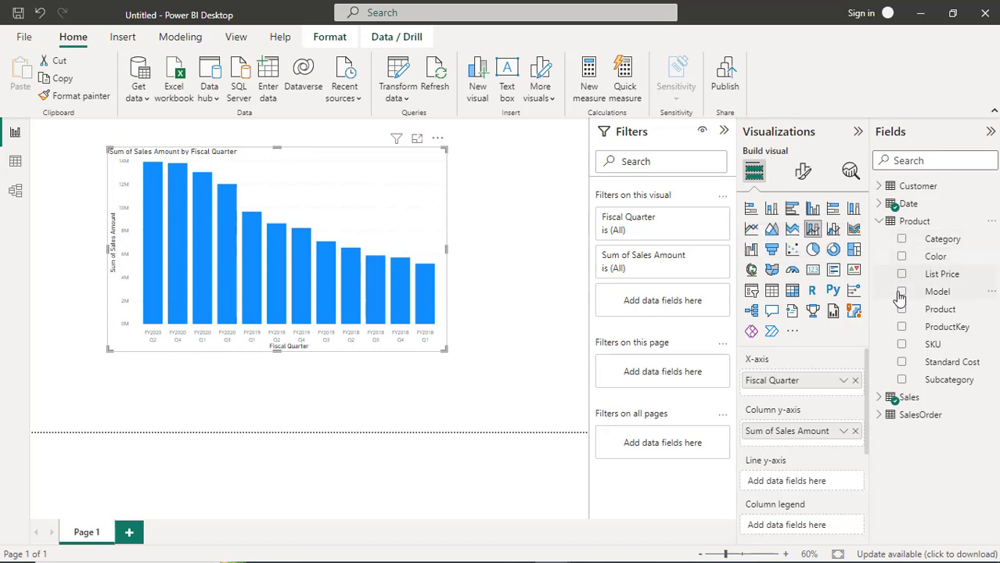
{"action": "left_click", "coordinate": [879, 222]}
{"action": "left_click", "coordinate": [880, 239]}
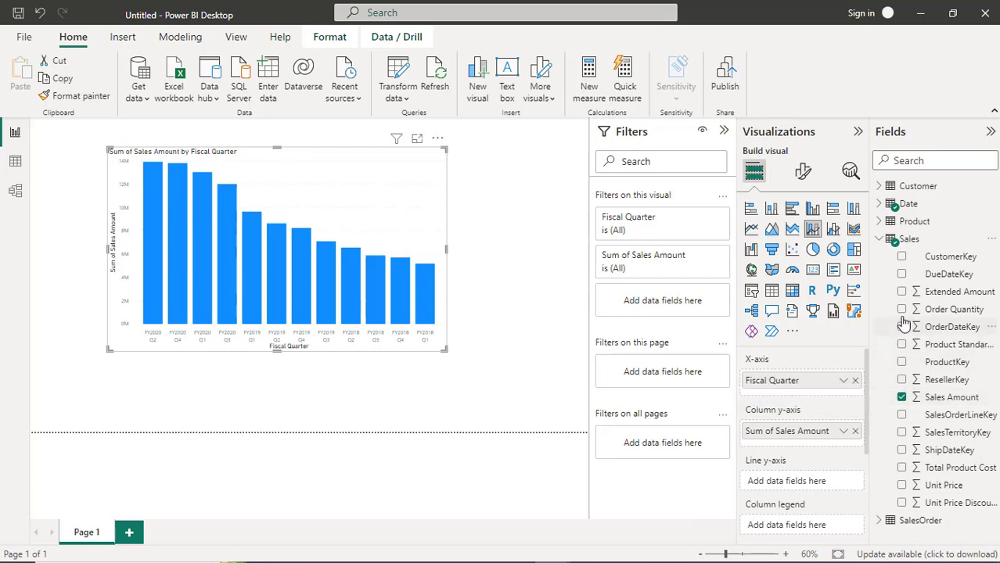
{"action": "left_click_drag", "start_coordinate": [900, 311], "coordinate": [800, 486]}
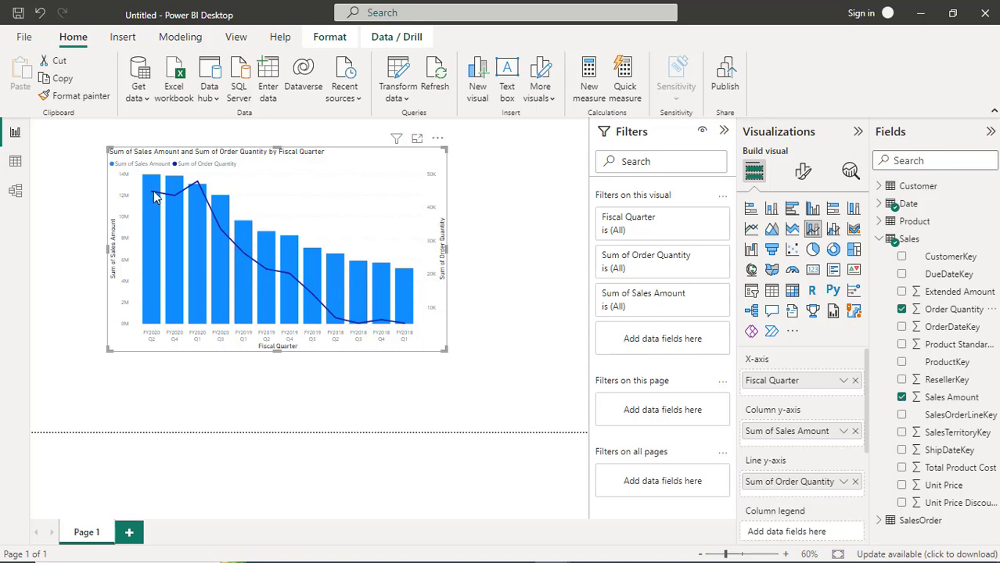
- Examine the order quantity line's data points against the sales columns across the fiscal quarters
{"action": "mouse_move", "coordinate": [199, 184]}
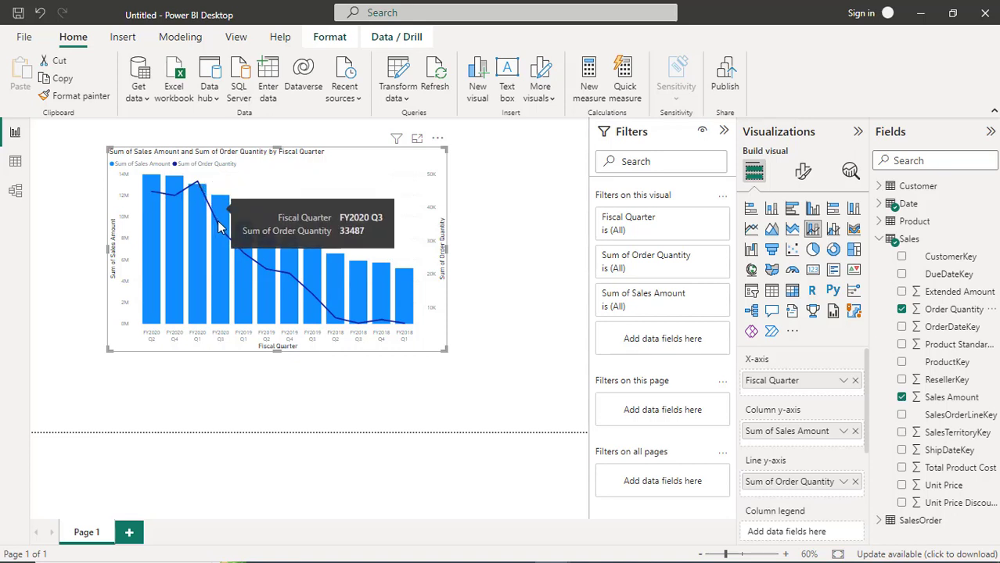
{"action": "mouse_move", "coordinate": [164, 197]}
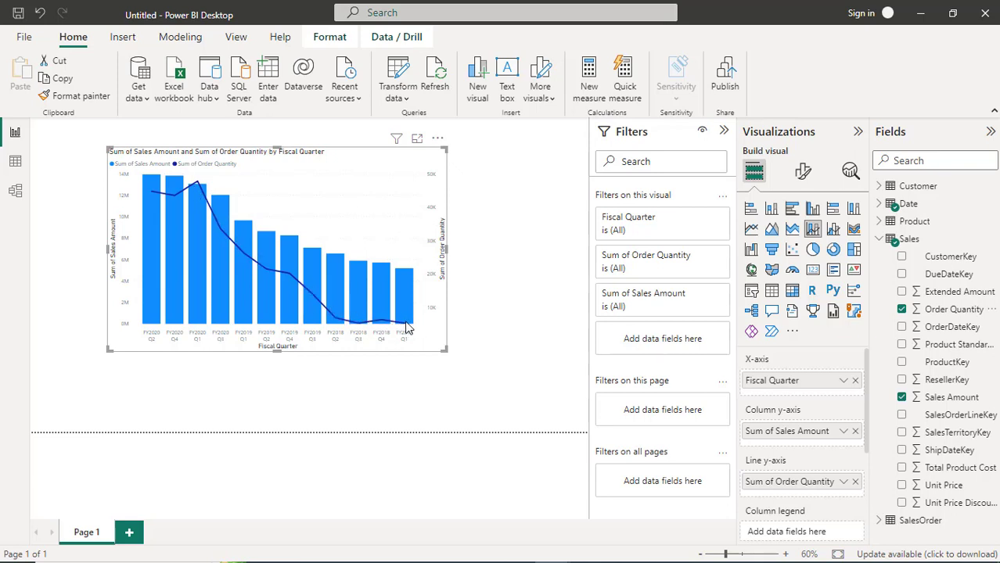
{"action": "mouse_move", "coordinate": [406, 326]}
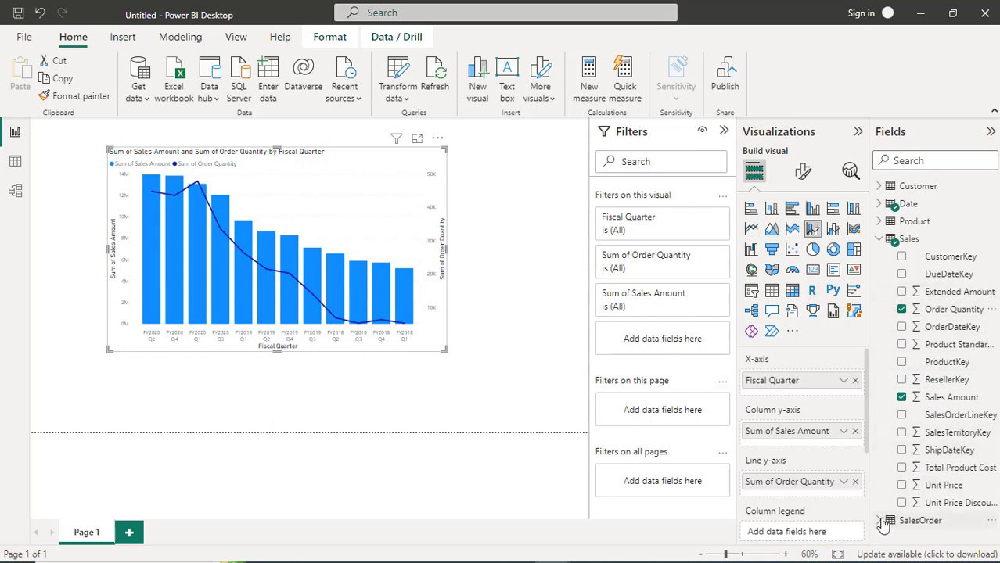
- Check the SalesOrder and Product fields, and add the Sales table's Unit Price to the chart's Column y-axis
{"action": "left_click", "coordinate": [911, 522]}
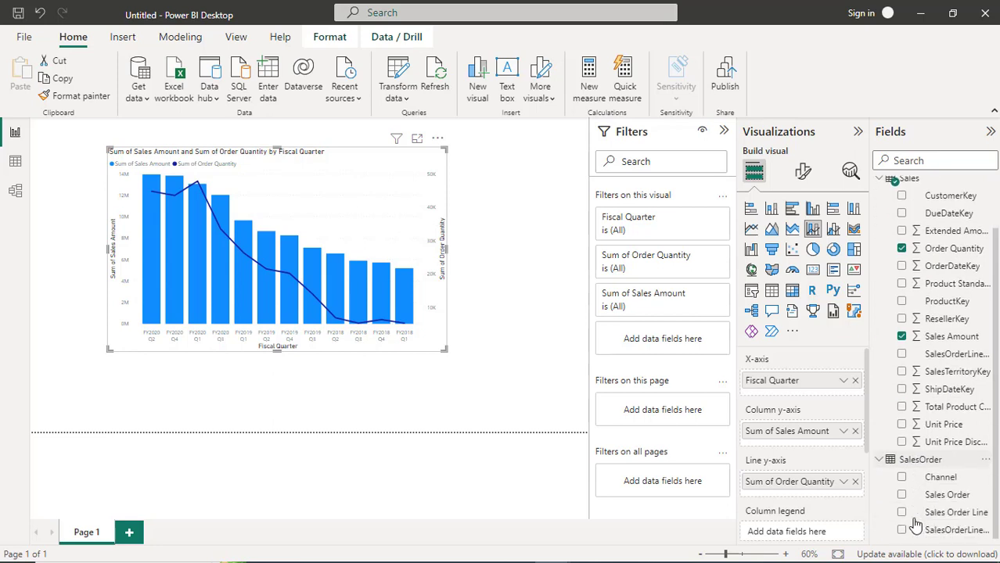
{"action": "left_click", "coordinate": [880, 461]}
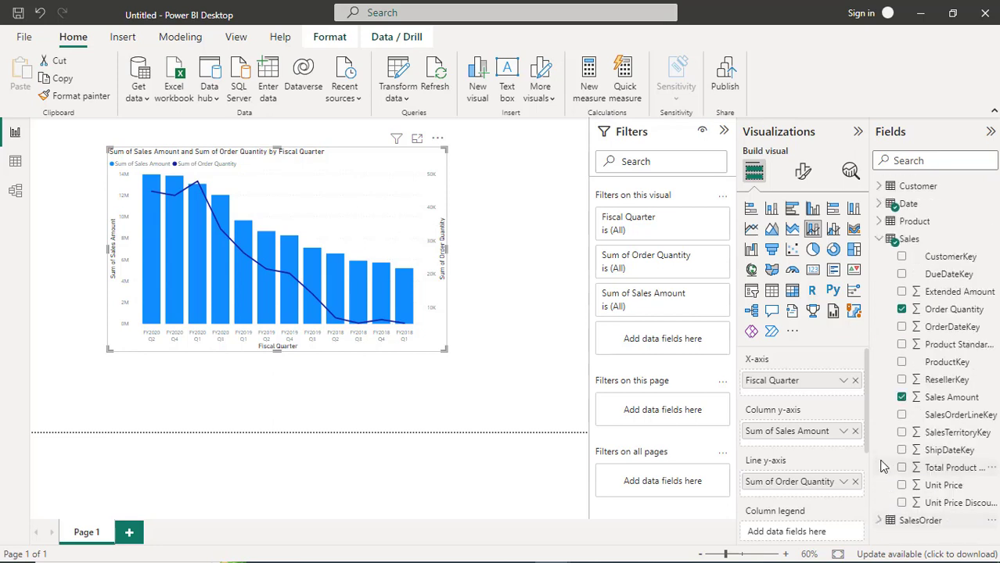
{"action": "left_click", "coordinate": [880, 224]}
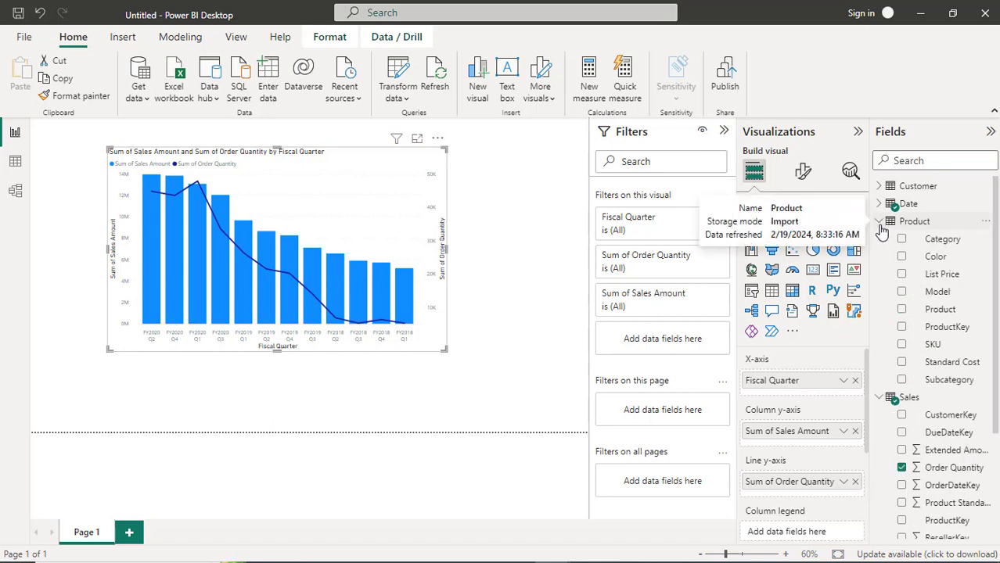
{"action": "left_click", "coordinate": [879, 224]}
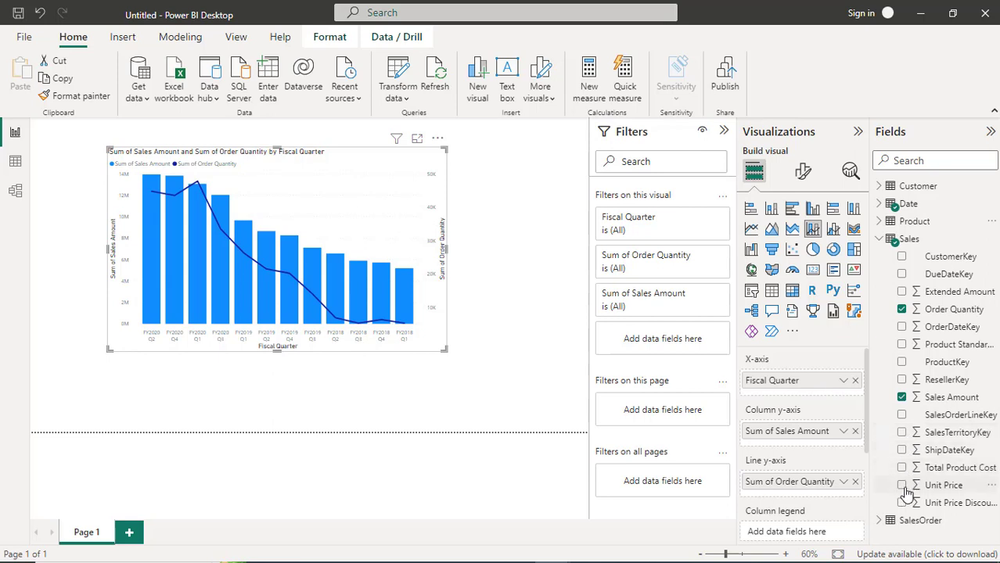
{"action": "left_click_drag", "start_coordinate": [906, 493], "coordinate": [791, 438]}
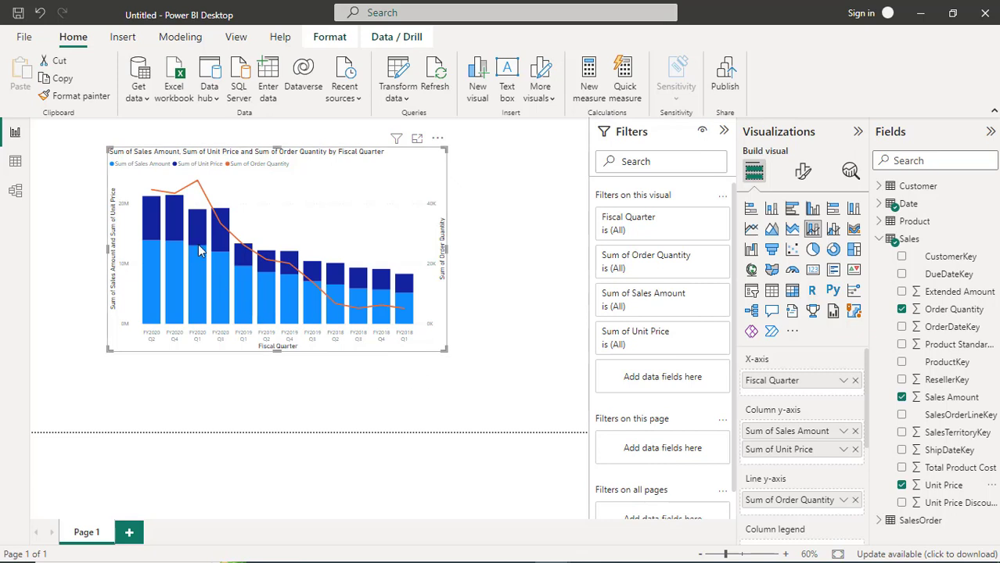
{"action": "mouse_move", "coordinate": [198, 246]}
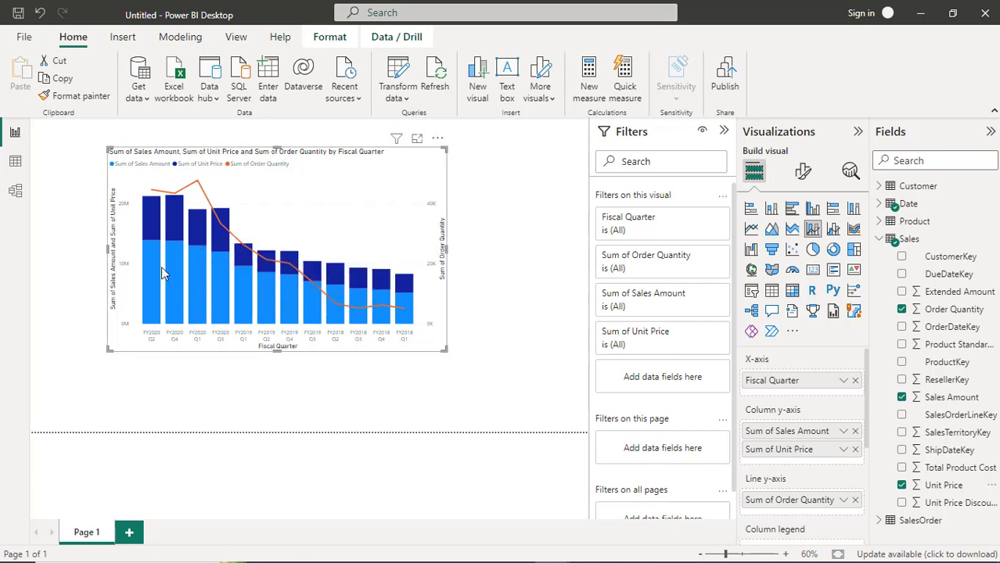
- Convert the visual to a line and clustered column chart and enlarge it on the page
{"action": "left_click", "coordinate": [835, 233]}
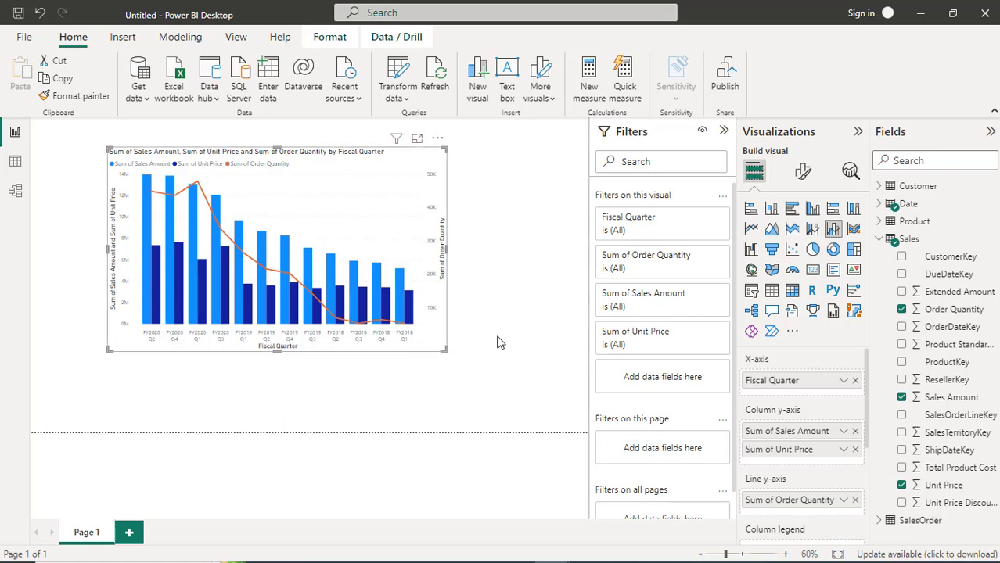
{"action": "left_click", "coordinate": [881, 240]}
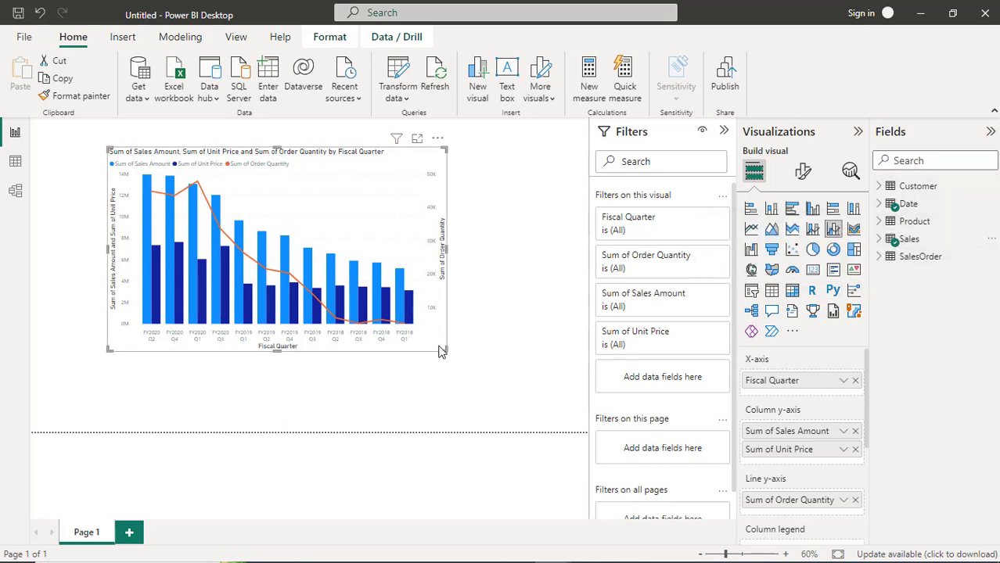
{"action": "left_click_drag", "start_coordinate": [446, 352], "coordinate": [529, 389]}
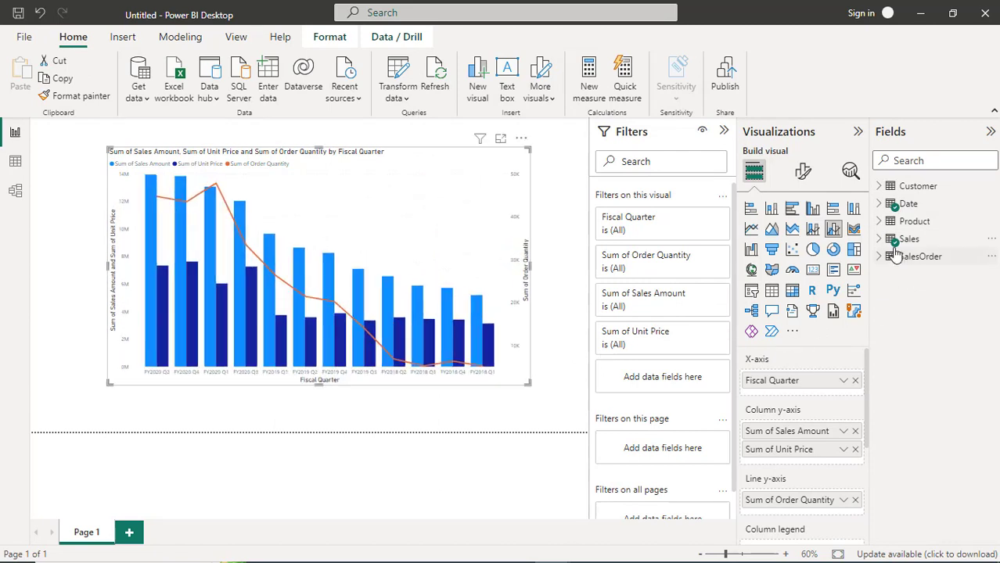
- Try the Customer table's City on the Column y-axis and State-Province on the Line y-axis, removing each field again
{"action": "left_click", "coordinate": [882, 189]}
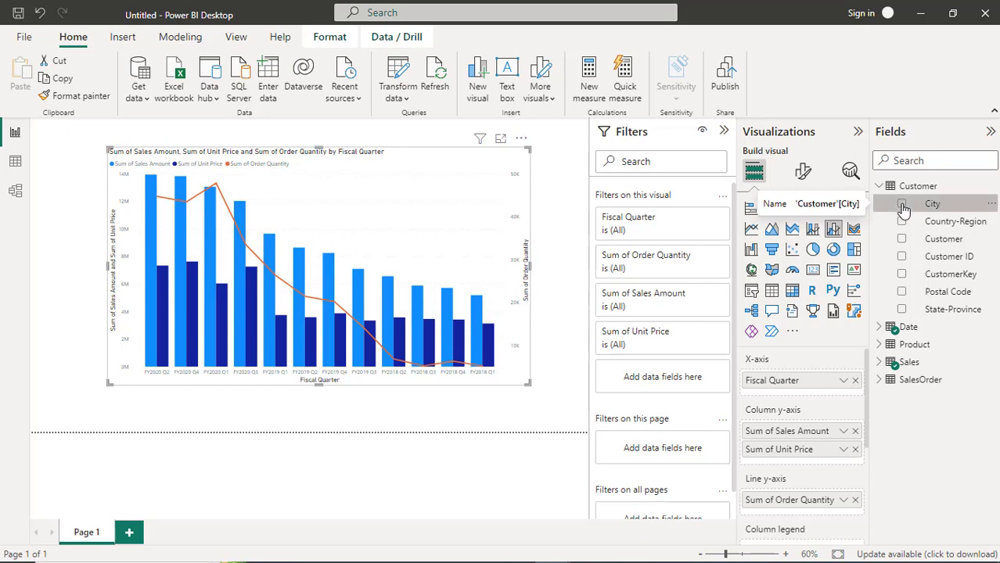
{"action": "left_click_drag", "start_coordinate": [904, 210], "coordinate": [821, 460]}
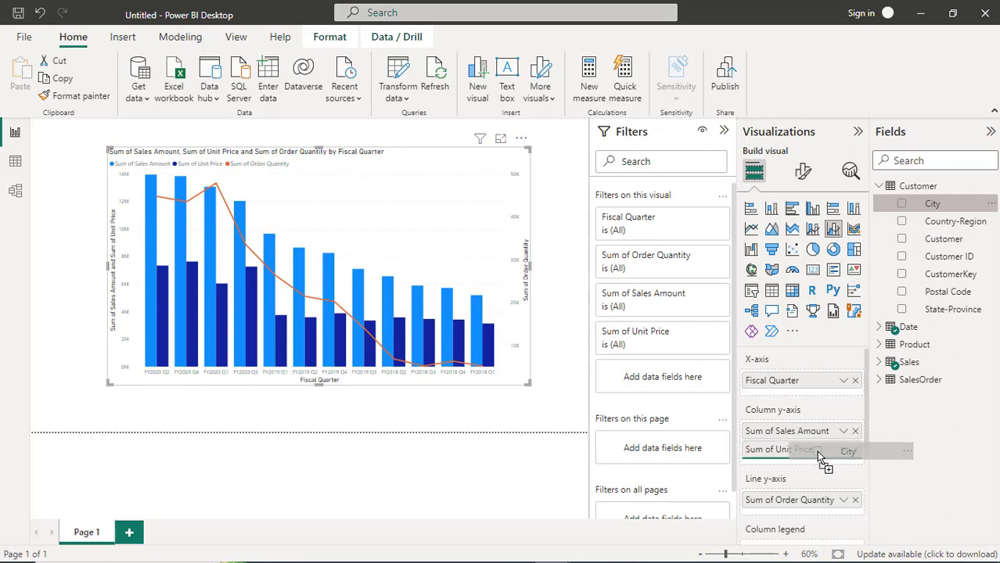
{"action": "left_click_drag", "start_coordinate": [819, 458], "coordinate": [821, 458]}
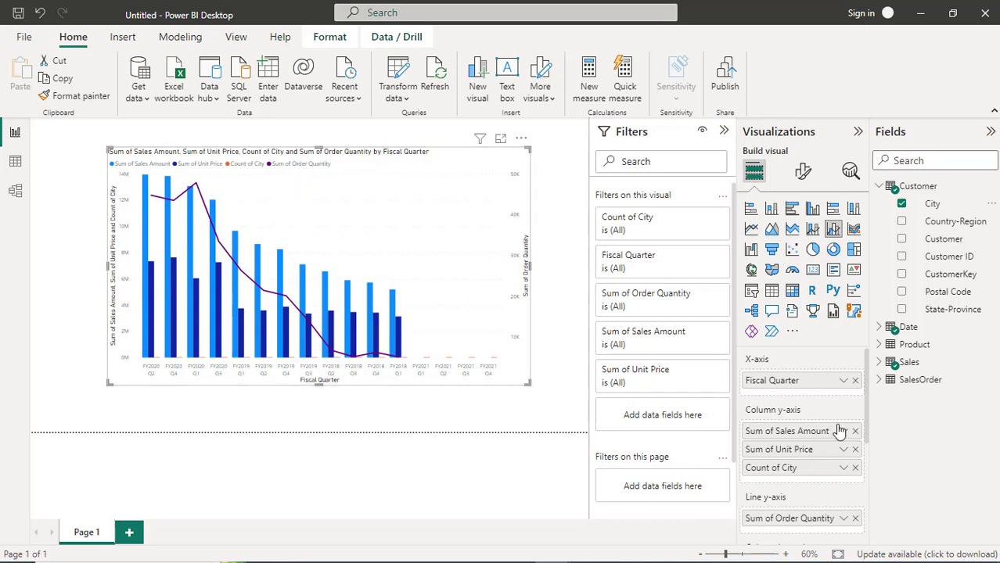
{"action": "left_click", "coordinate": [855, 468]}
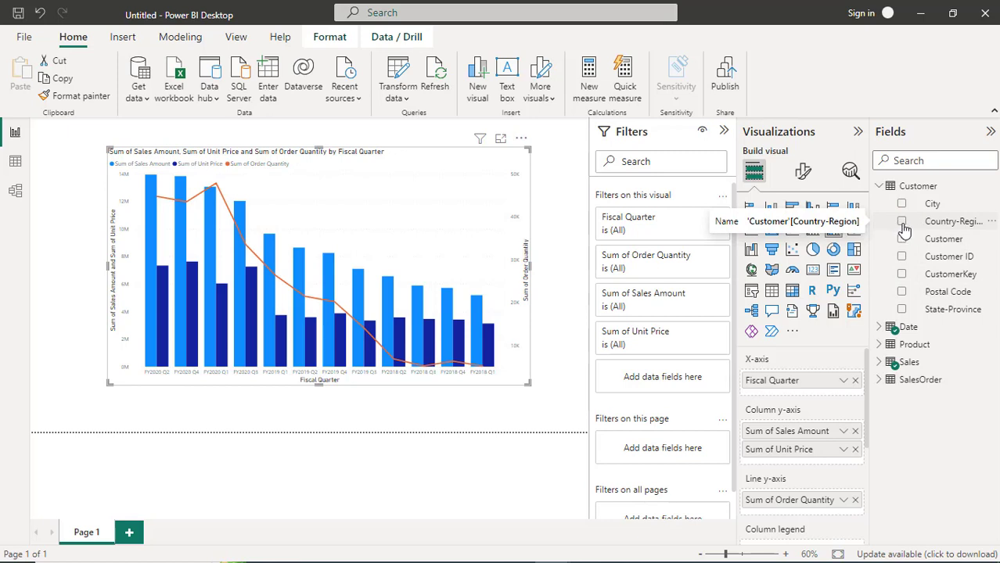
{"action": "left_click_drag", "start_coordinate": [904, 313], "coordinate": [820, 507]}
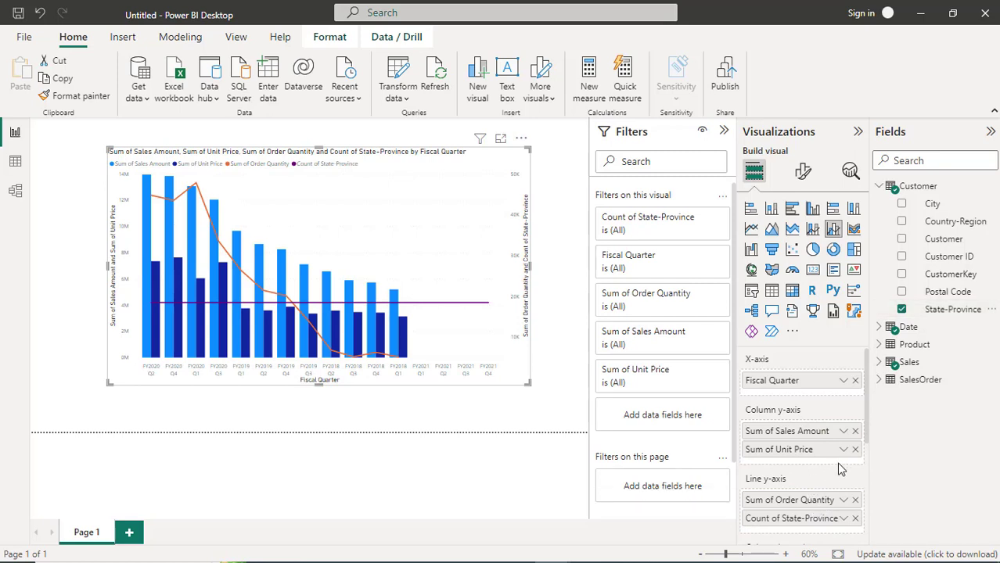
{"action": "left_click", "coordinate": [855, 518]}
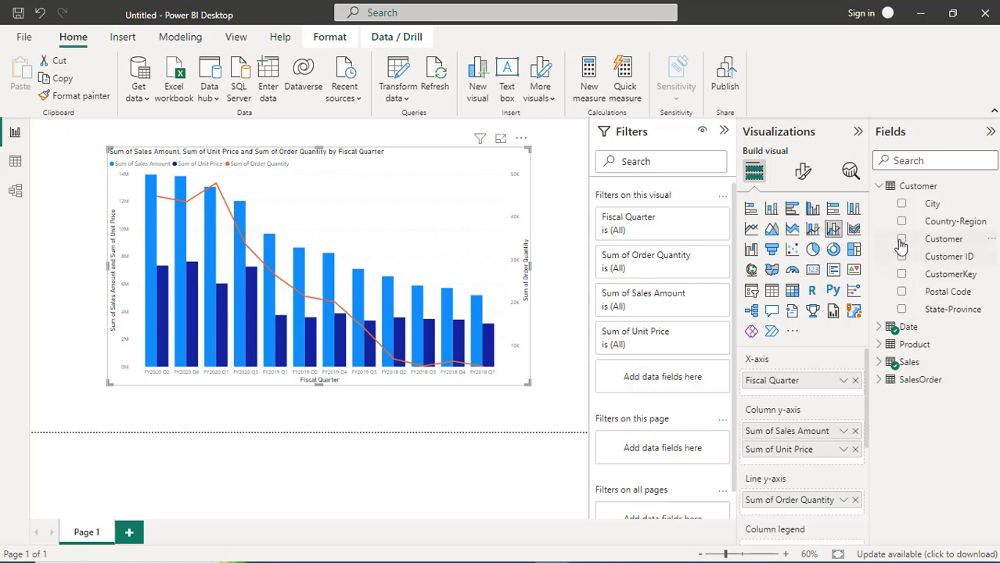
- Split the chart into small multiples by the Customer table's Country-Region, and enlarge the visual slightly
{"action": "scroll", "coordinate": [818, 444], "scroll_direction": "down", "scroll_amount": 1}
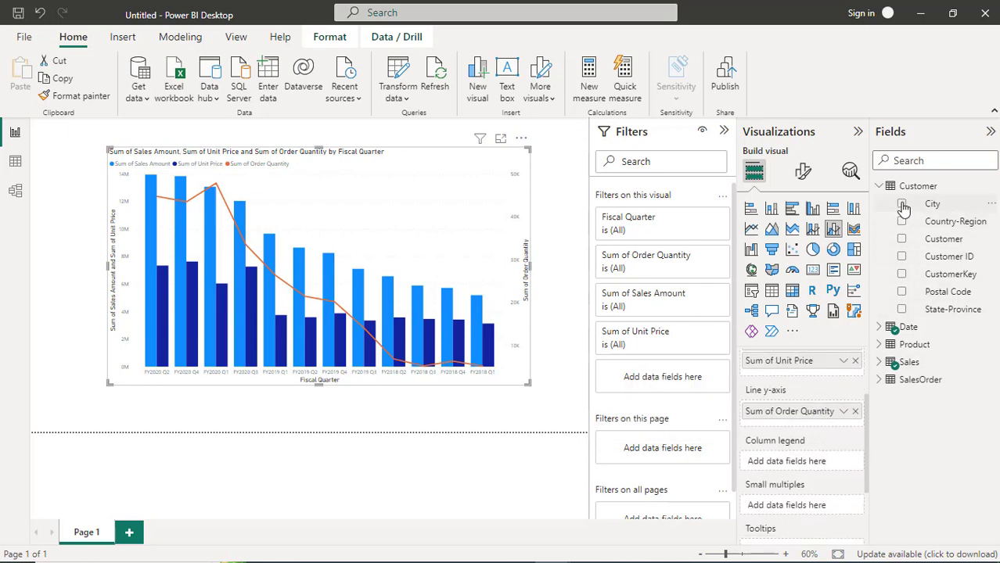
{"action": "left_click_drag", "start_coordinate": [904, 207], "coordinate": [776, 463]}
{"action": "left_click_drag", "start_coordinate": [907, 222], "coordinate": [759, 467]}
{"action": "left_click", "coordinate": [902, 222]}
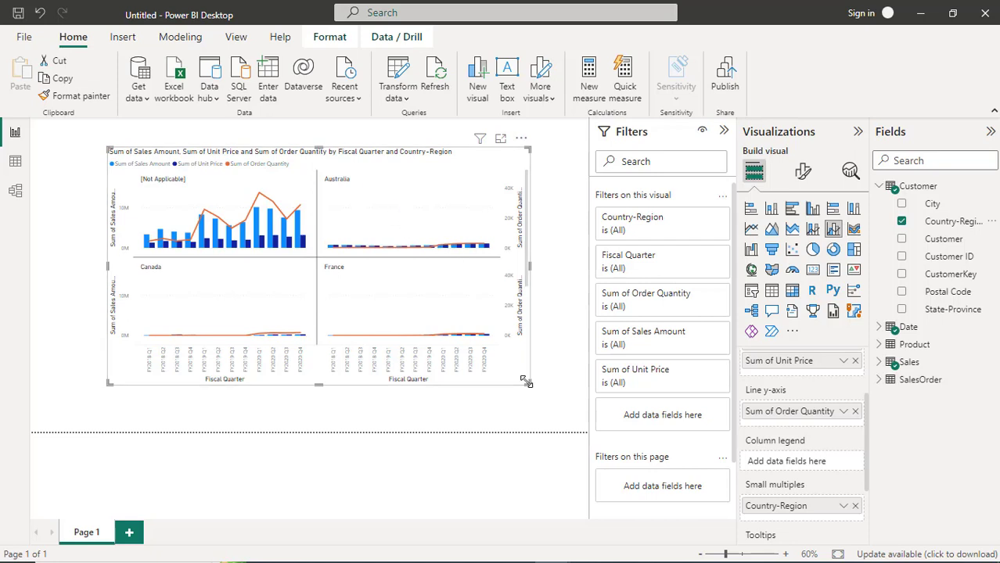
{"action": "left_click_drag", "start_coordinate": [528, 383], "coordinate": [546, 398]}
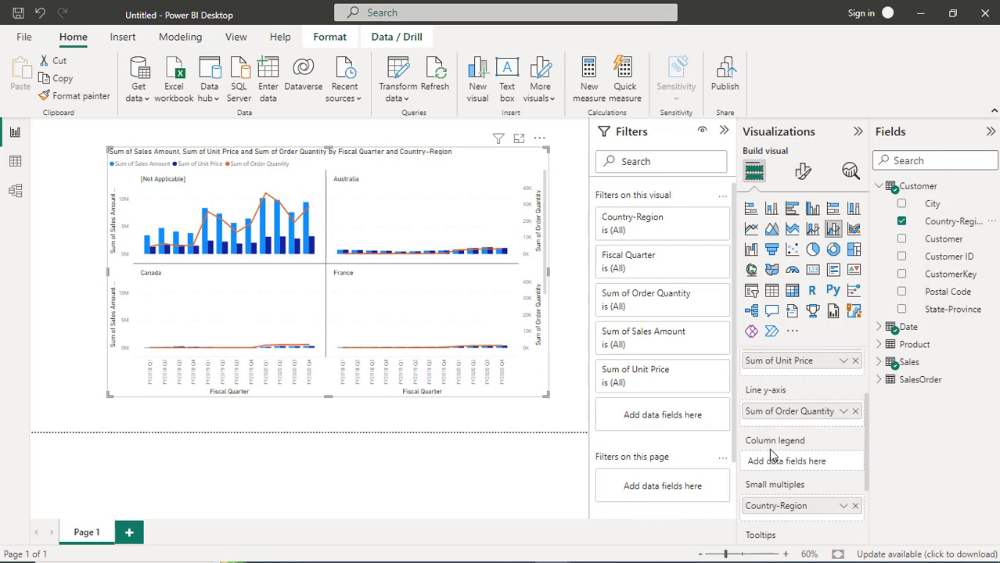
- Replace Country-Region with State-Province as the small multiples field, and look through the charts for the individual states
{"action": "scroll", "coordinate": [818, 485], "scroll_direction": "down", "scroll_amount": 3}
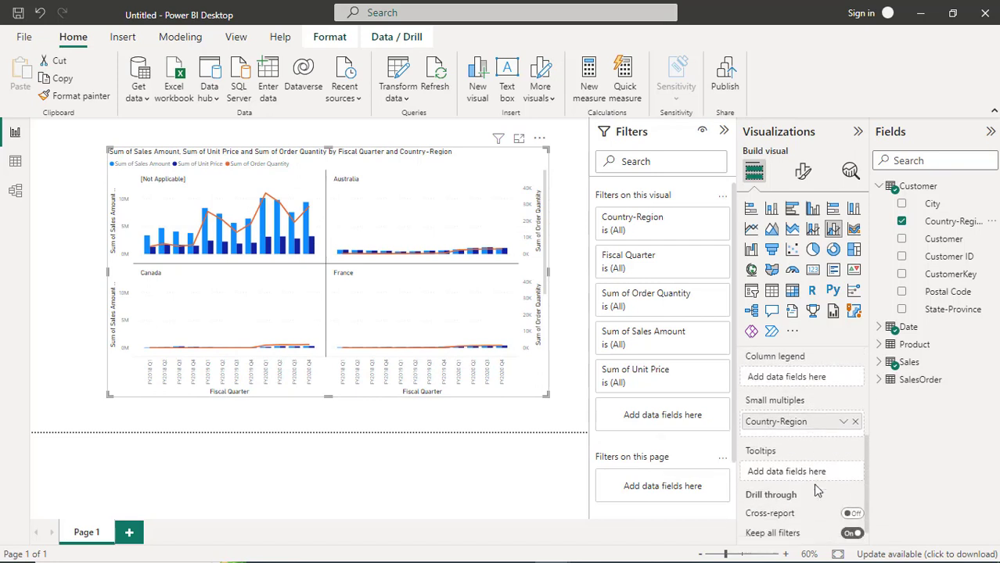
{"action": "left_click", "coordinate": [856, 420]}
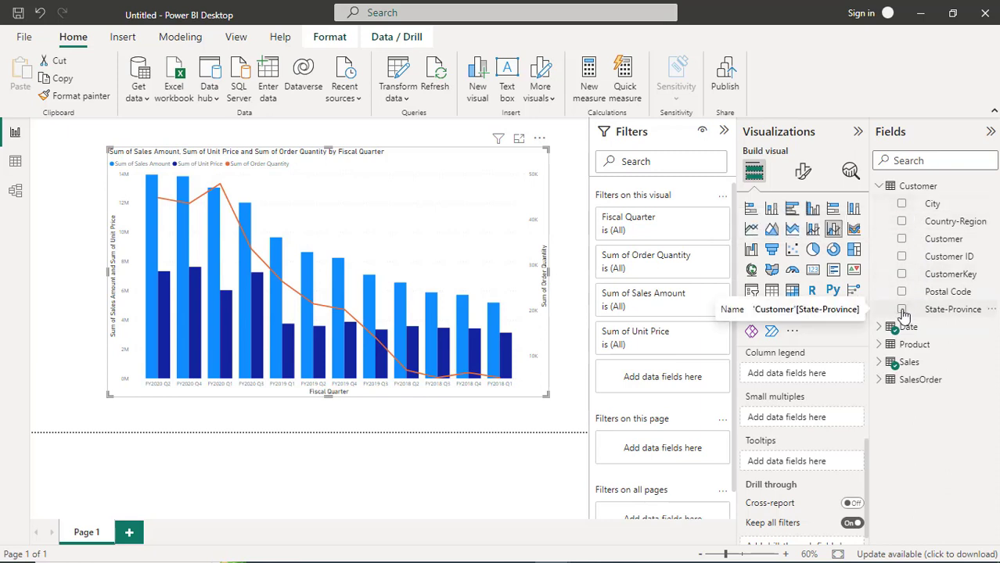
{"action": "left_click_drag", "start_coordinate": [904, 313], "coordinate": [791, 419]}
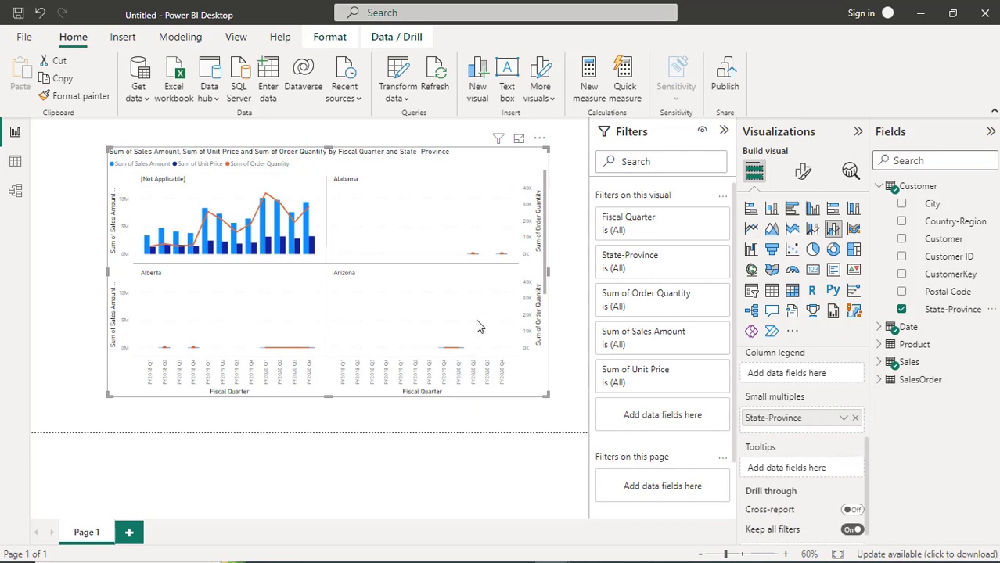
{"action": "scroll", "coordinate": [458, 306], "scroll_direction": "down", "scroll_amount": 2}
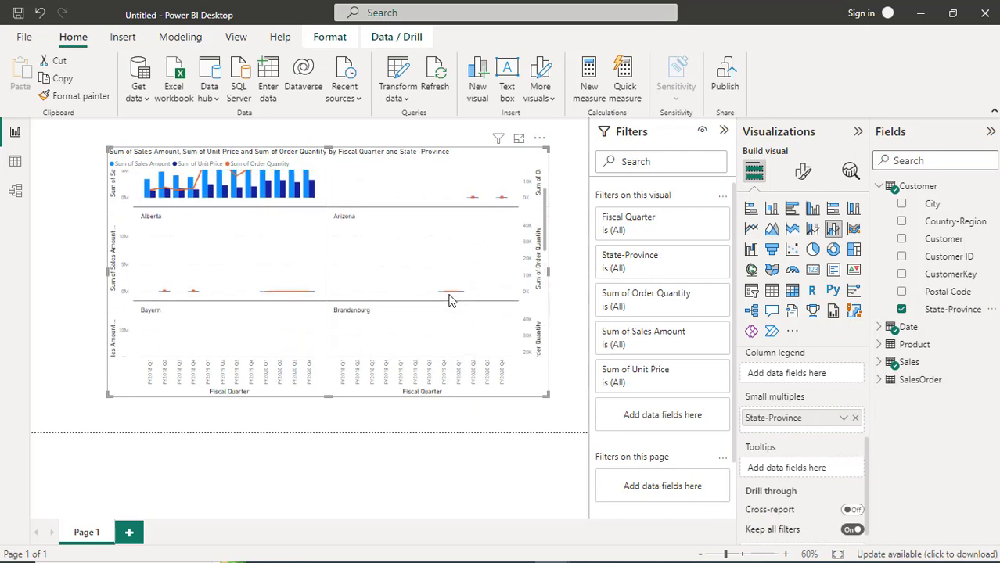
{"action": "scroll", "coordinate": [460, 294], "scroll_direction": "down", "scroll_amount": 4}
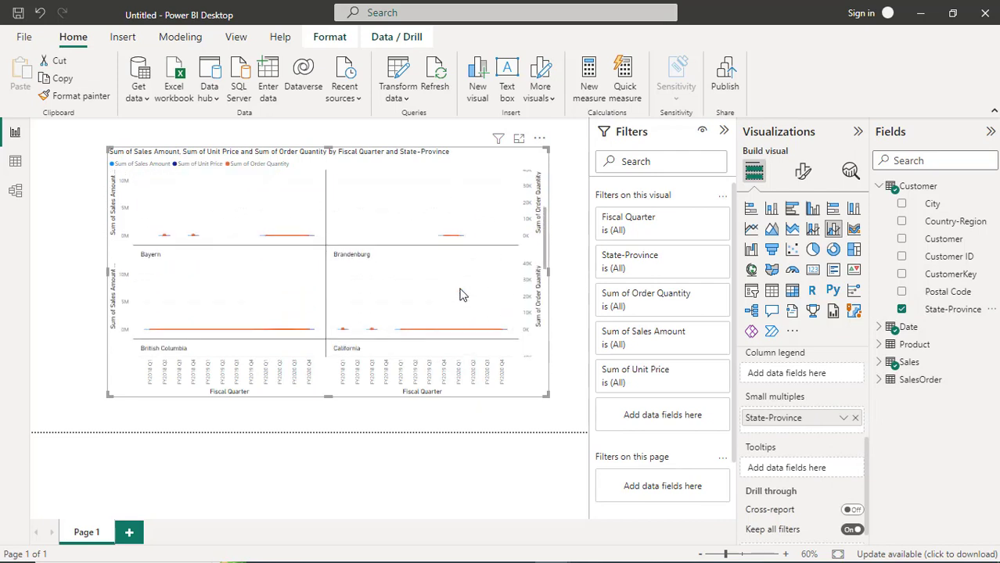
{"action": "scroll", "coordinate": [460, 295], "scroll_direction": "down", "scroll_amount": 2}
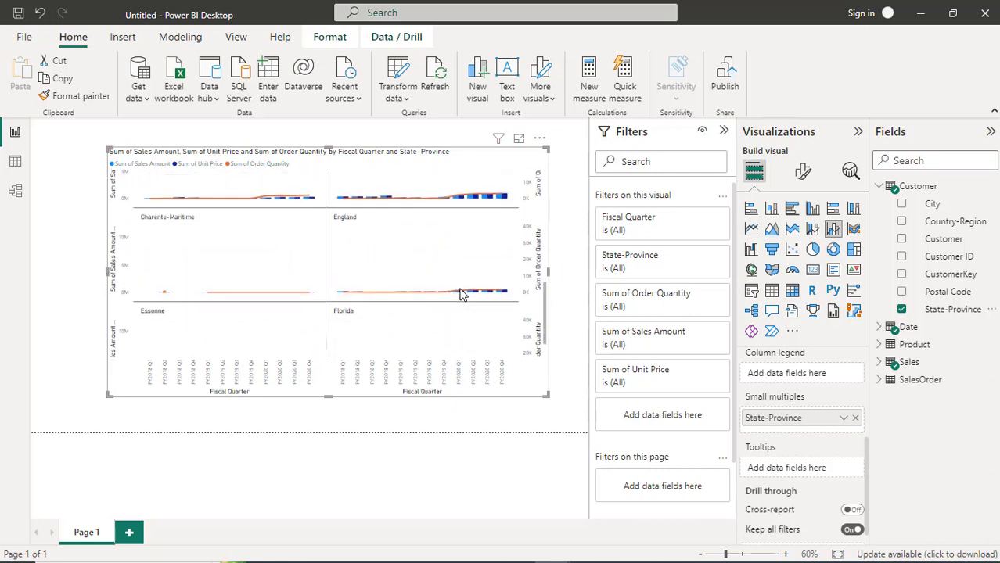
{"action": "scroll", "coordinate": [460, 294], "scroll_direction": "up", "scroll_amount": 2}
{"action": "scroll", "coordinate": [460, 294], "scroll_direction": "up", "scroll_amount": 2}
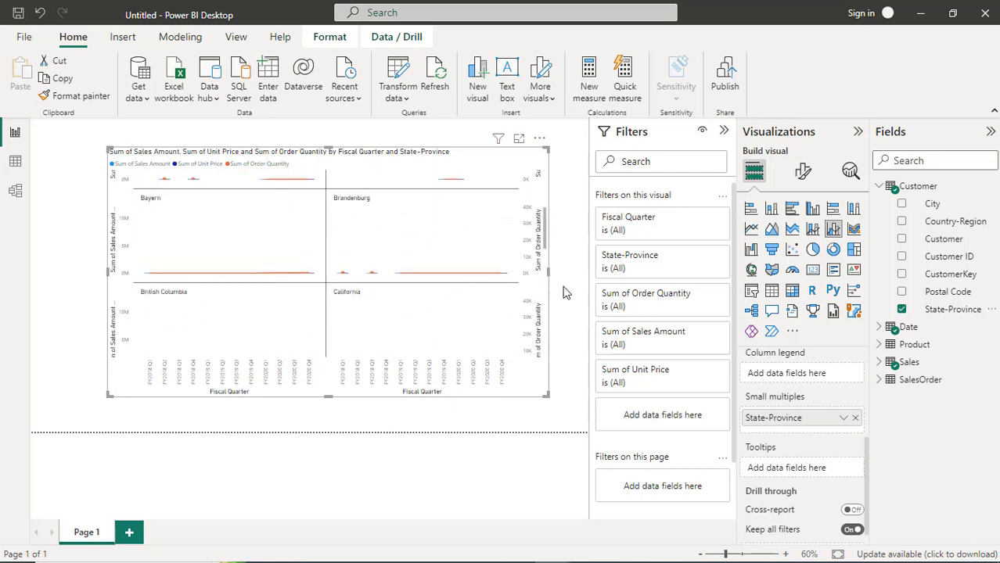
- Replace State-Province with the Customer table's Customer field in the chart's small multiples
{"action": "left_click", "coordinate": [902, 310]}
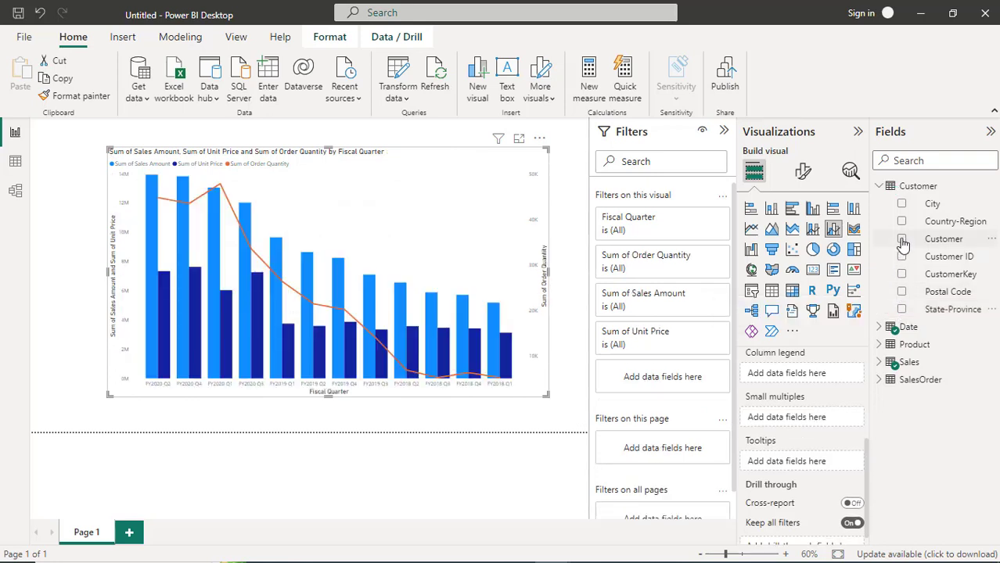
{"action": "left_click_drag", "start_coordinate": [904, 245], "coordinate": [768, 418]}
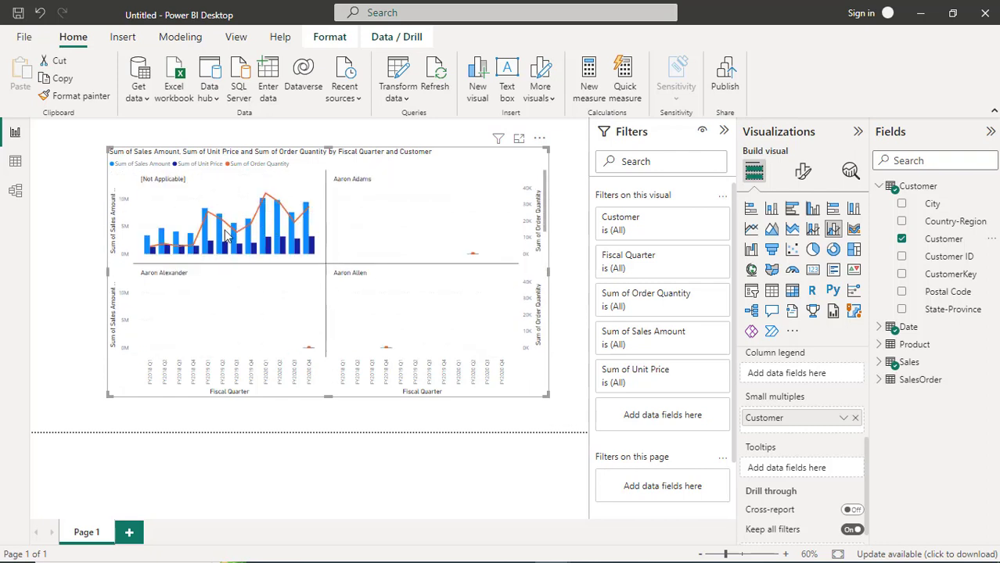
- Look through the charts for the individual customers, and remove the Customer field from the chart's small multiples
{"action": "scroll", "coordinate": [471, 284], "scroll_direction": "down", "scroll_amount": 5}
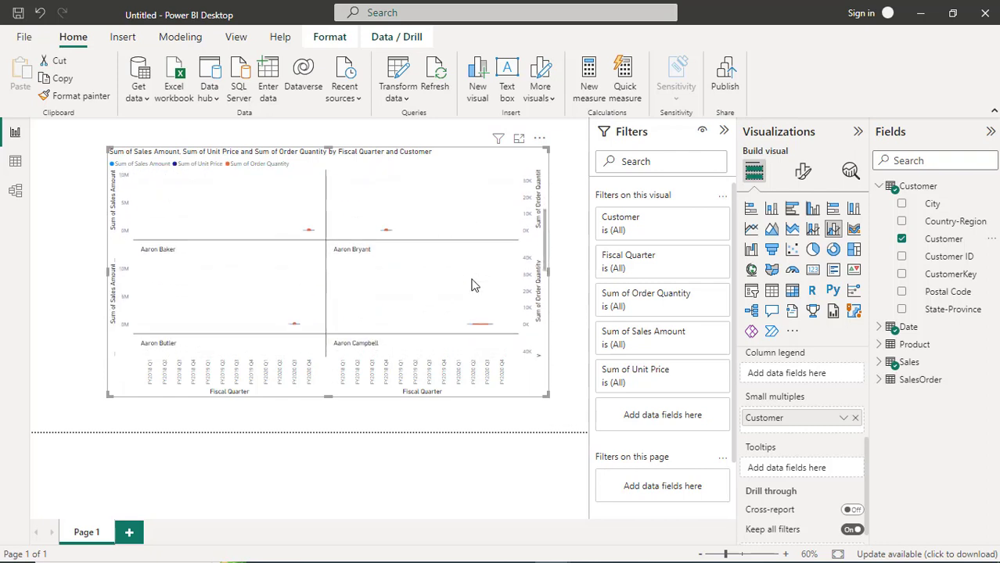
{"action": "scroll", "coordinate": [472, 283], "scroll_direction": "down", "scroll_amount": 5}
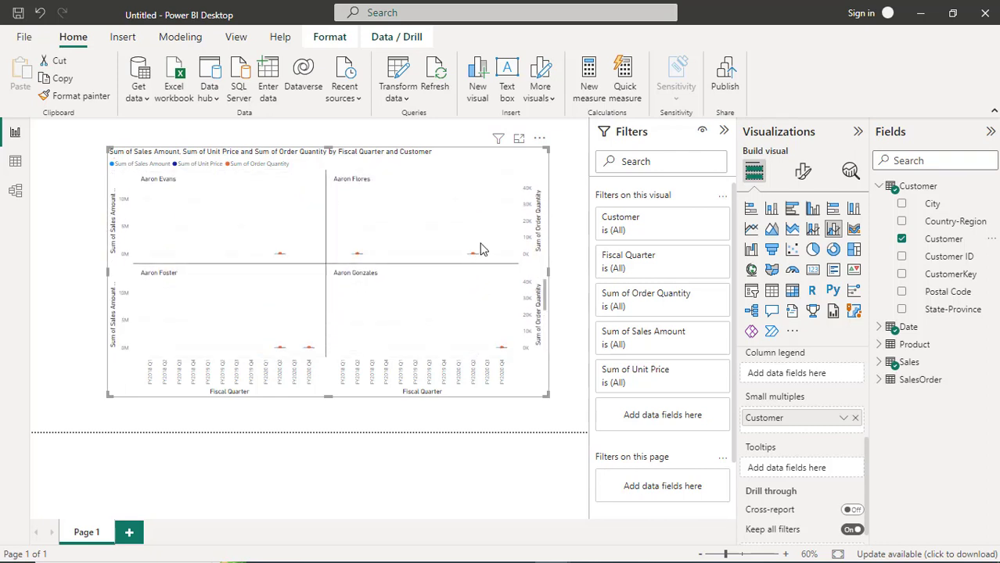
{"action": "scroll", "coordinate": [477, 292], "scroll_direction": "down", "scroll_amount": 3}
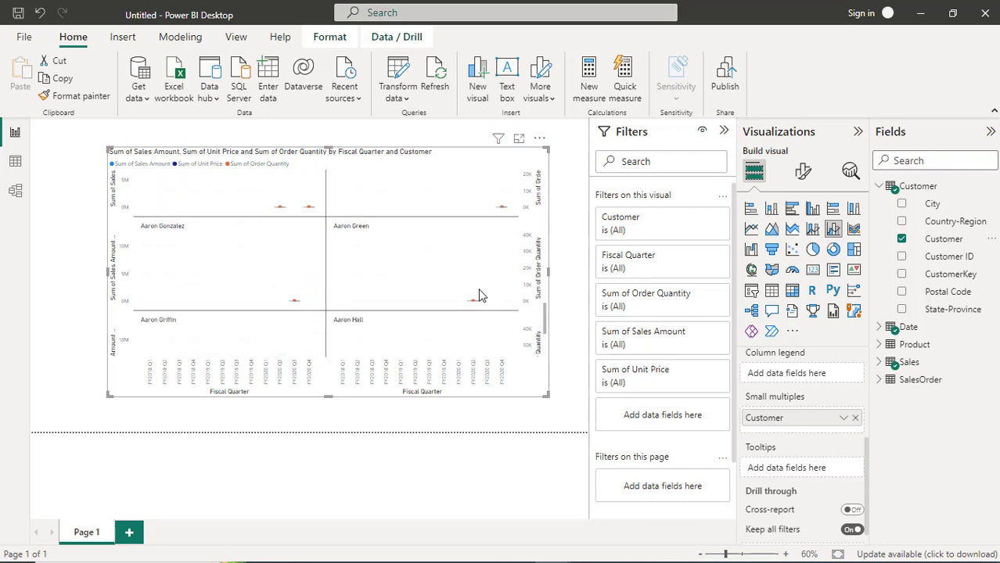
{"action": "scroll", "coordinate": [481, 289], "scroll_direction": "up", "scroll_amount": 6}
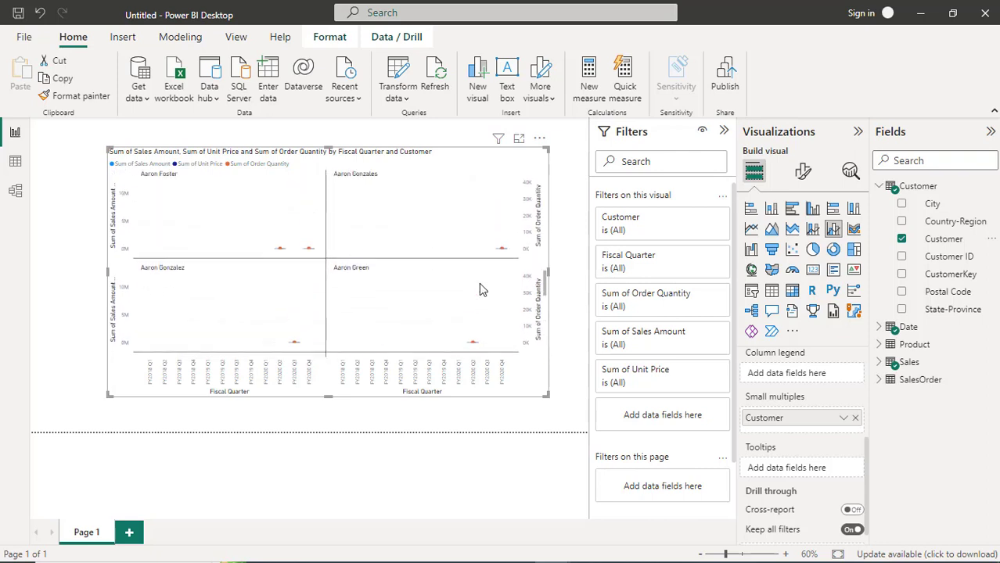
{"action": "scroll", "coordinate": [481, 286], "scroll_direction": "up", "scroll_amount": 5}
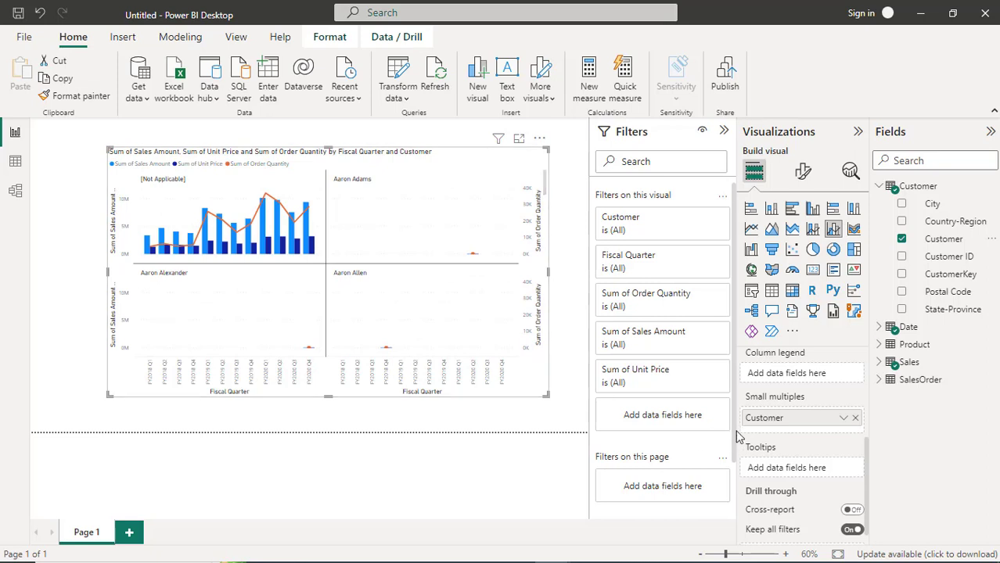
{"action": "left_click", "coordinate": [856, 418]}
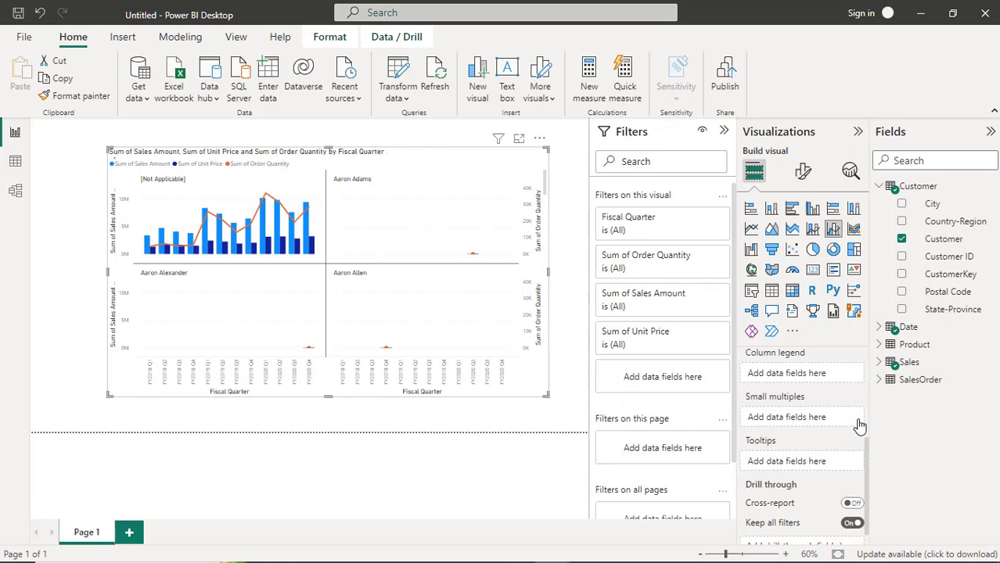